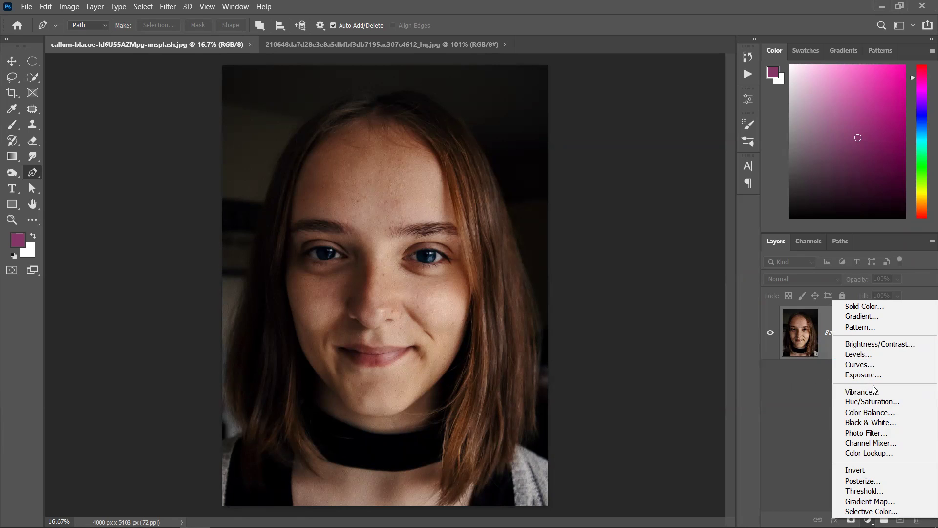
Step: Open a Curves adjustment on the Background layer and move its dialog clear of the face
left_click(75, 12)
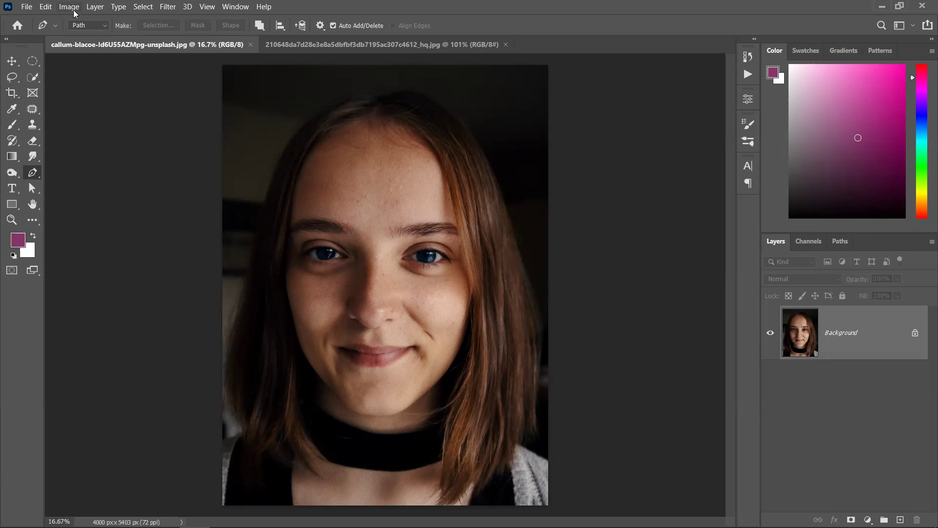
left_click(75, 10)
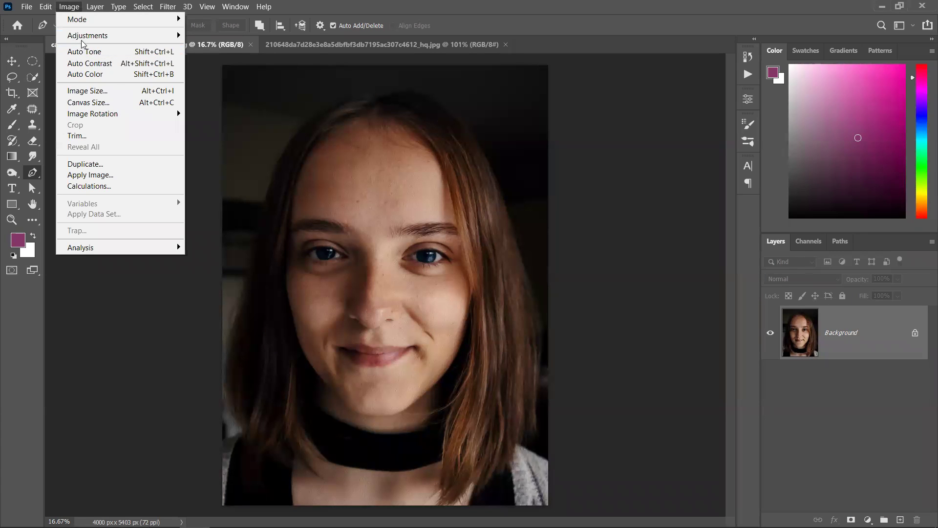
mouse_move(122, 35)
left_click(206, 59)
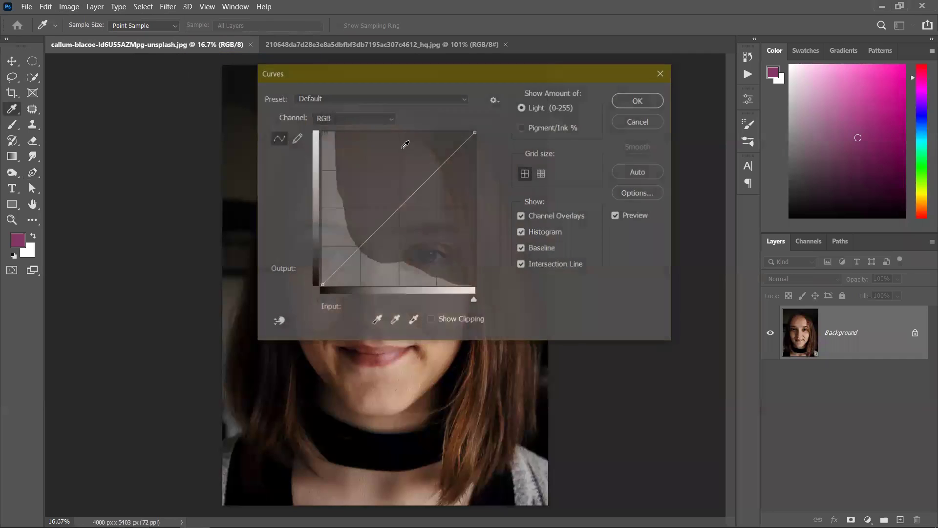
left_click_drag(436, 76, 692, 75)
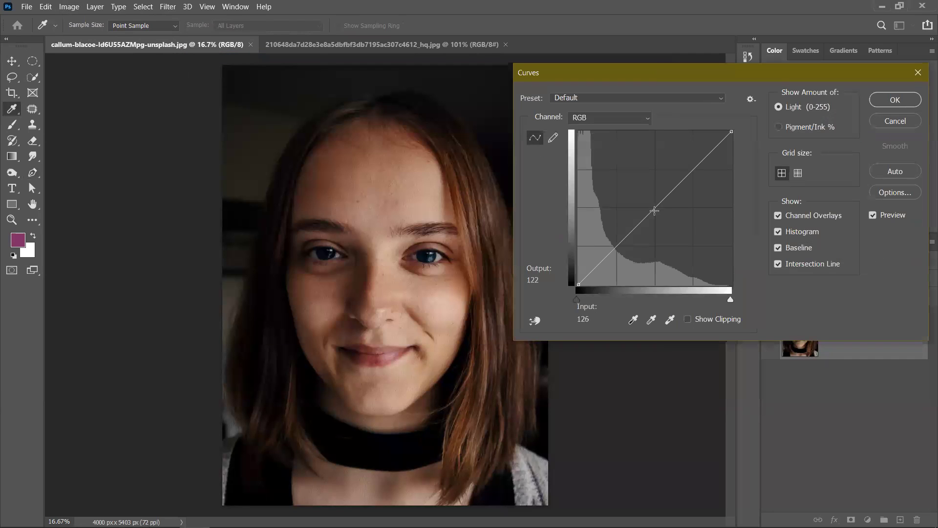
Step: Try an RGB contrast curve with points at 120 to 130, 189 to 229 and 81 to 35, and reset it
mouse_move(653, 210)
left_mouse_down()
mouse_move(632, 193)
mouse_move(662, 222)
mouse_move(606, 184)
mouse_move(662, 217)
mouse_move(620, 190)
mouse_move(650, 206)
left_mouse_up()
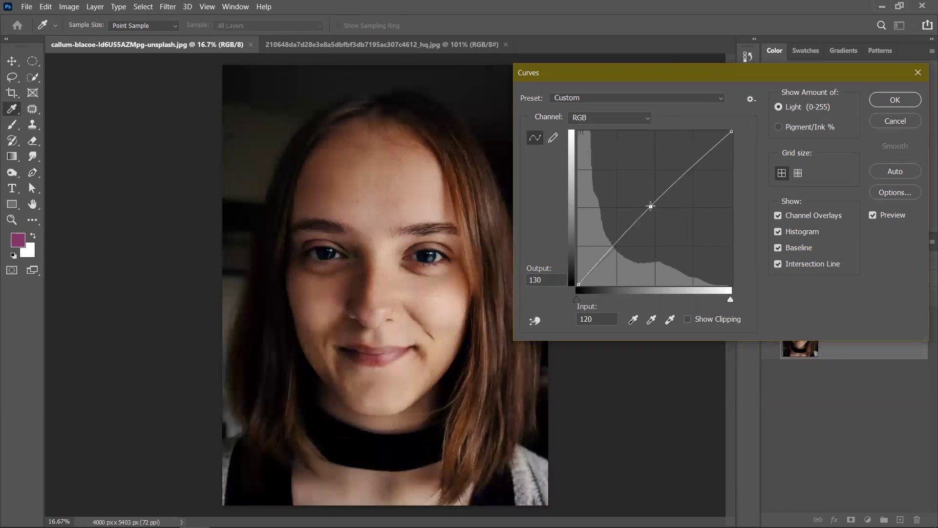
left_click_drag(601, 250, 594, 243)
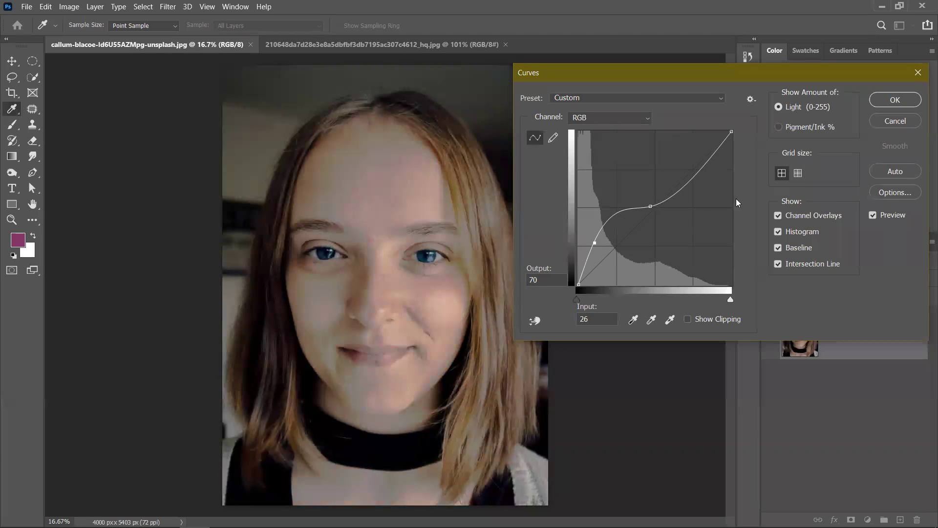
mouse_move(698, 161)
left_mouse_down()
mouse_move(716, 181)
mouse_move(692, 148)
left_mouse_up()
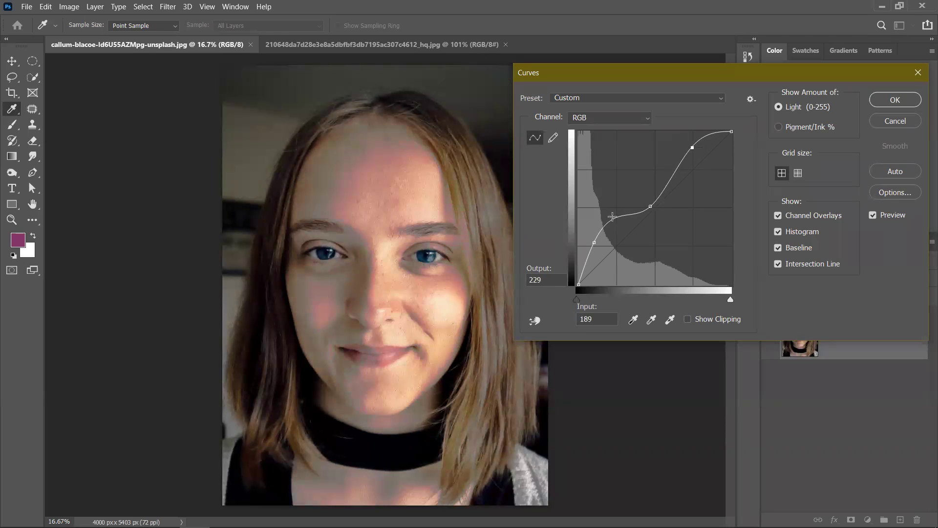
left_click_drag(596, 242, 627, 263)
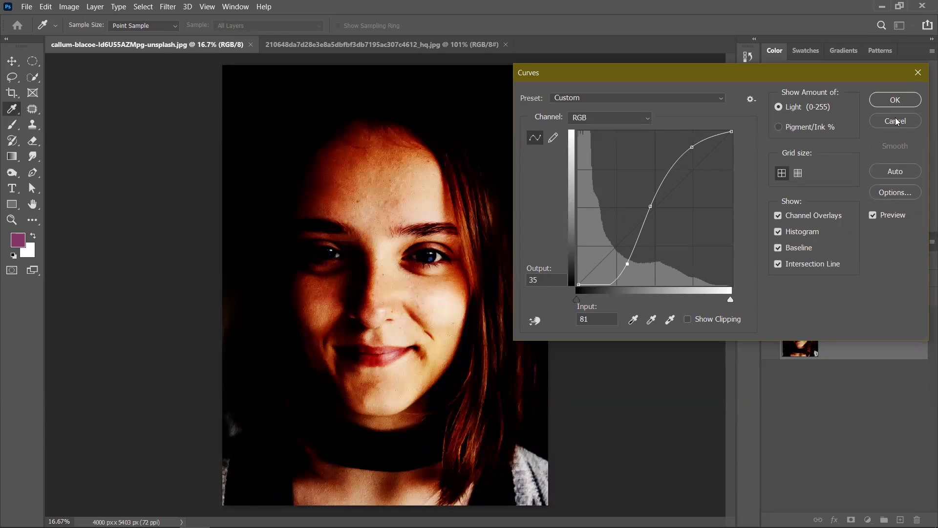
key("alt")
left_click(890, 121, "alt")
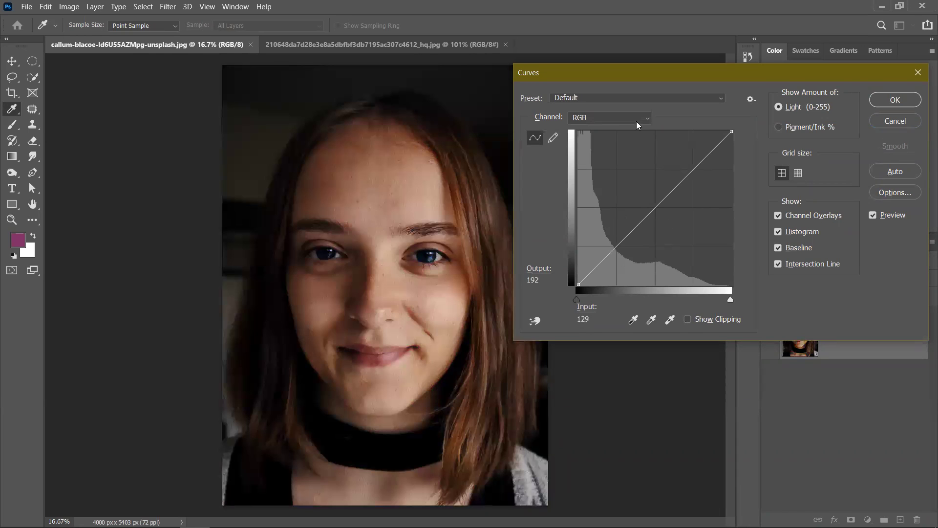
Step: Try the automatic curve correction on the portrait and reset the curve to its default
left_click(897, 172)
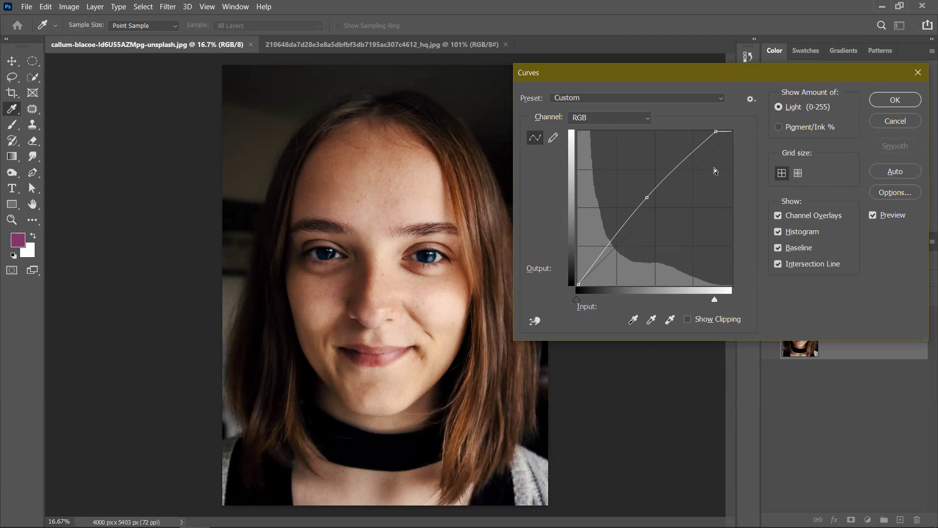
left_click(894, 122, "alt")
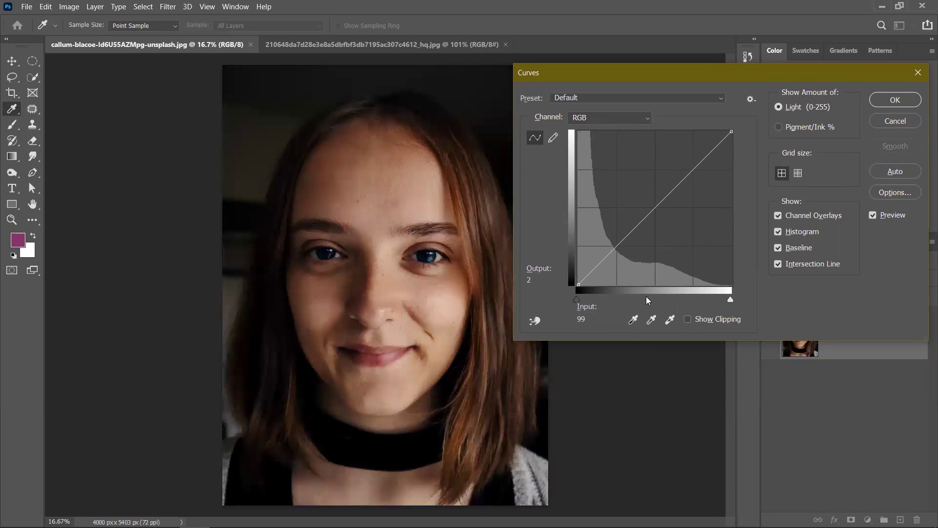
Step: Try setting the black point and the white point from the dark background beside the head, undoing each one
left_click(633, 321)
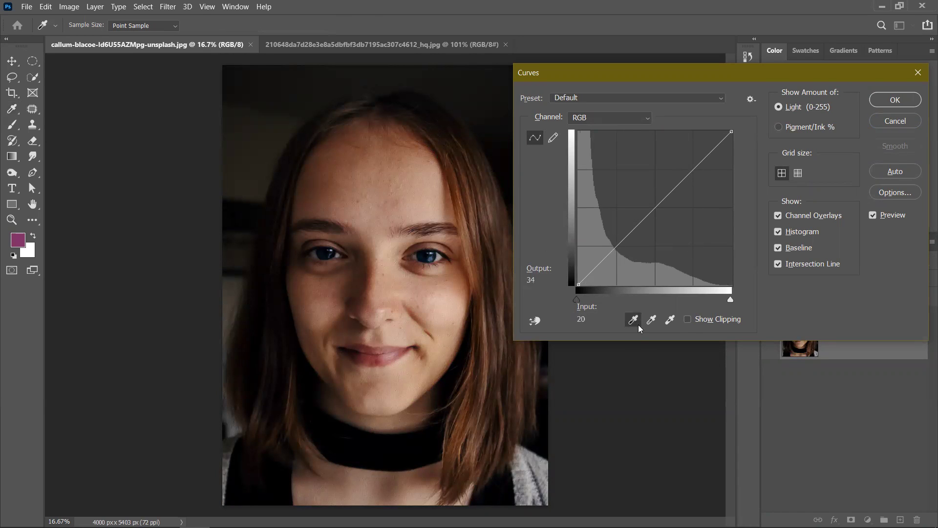
left_click(301, 139)
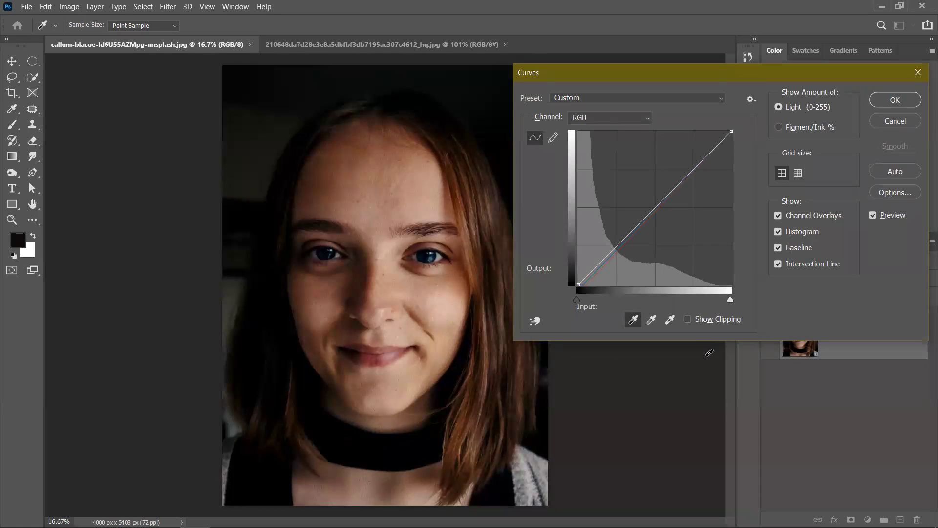
key("ctrl+z")
left_click(670, 320)
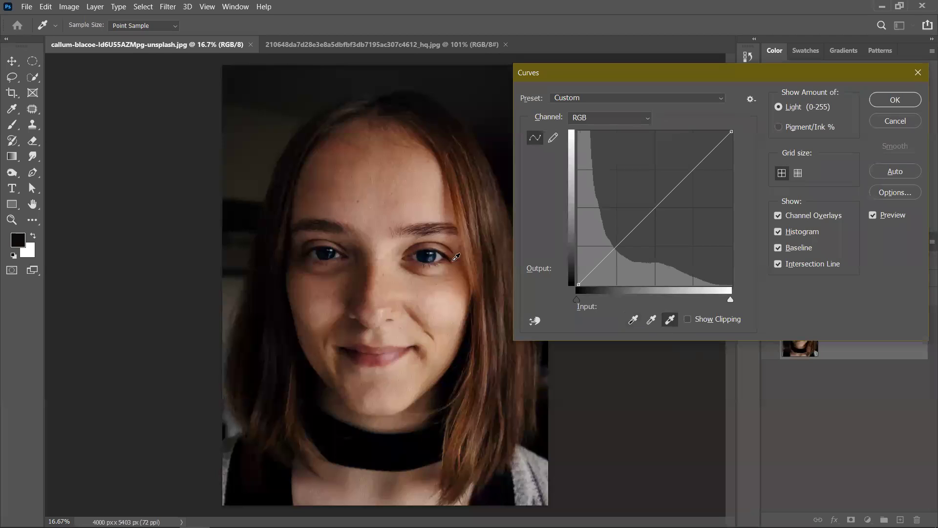
left_click(305, 133)
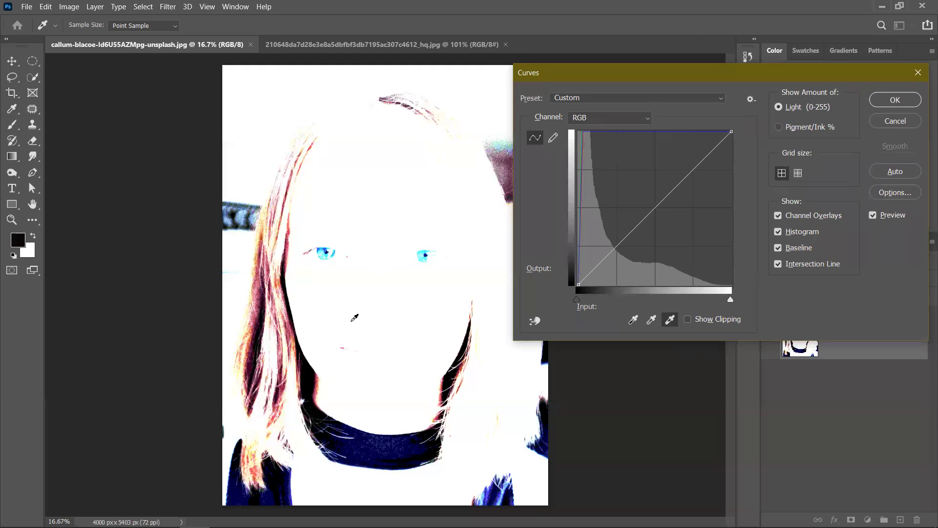
key("ctrl+z")
Step: Try setting the gray point from the background and the forehead, and undo the forehead sample
left_click(652, 321)
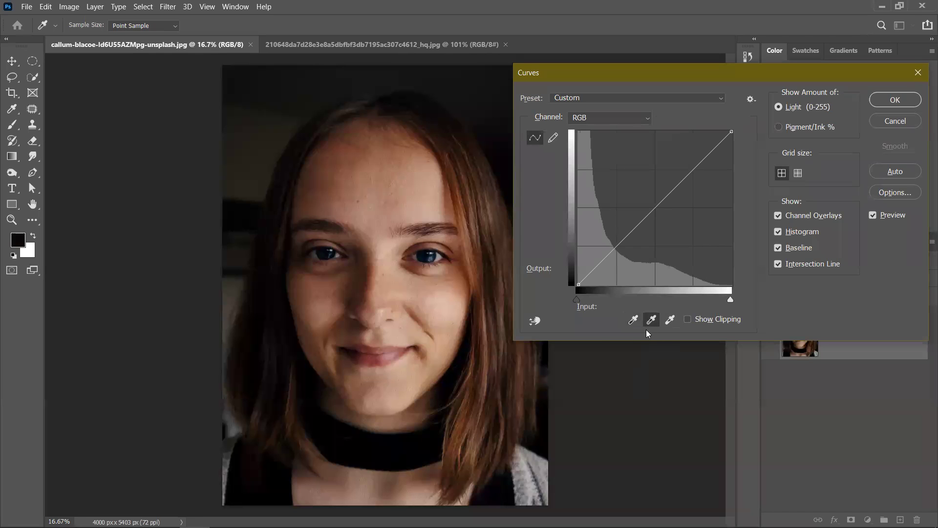
left_click(286, 130)
left_click(349, 148)
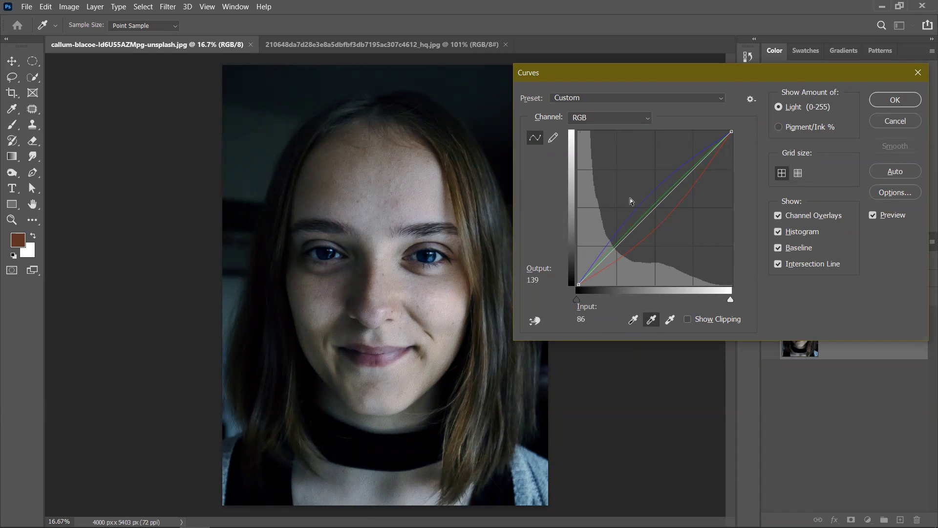
key("ctrl+z")
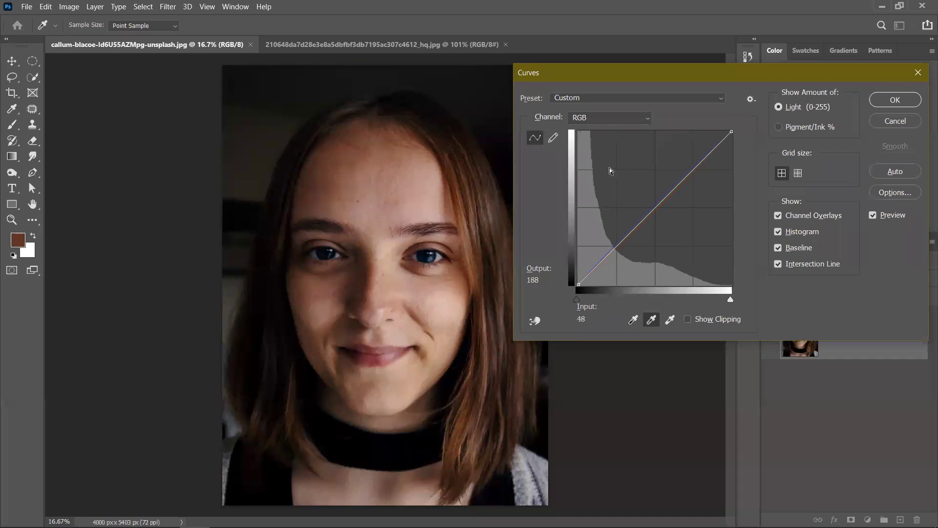
Step: Lower the red channel's curve to output 115 at input 140 and raise the green channel's to output 143 at input 104
left_click(606, 119)
left_click(609, 141)
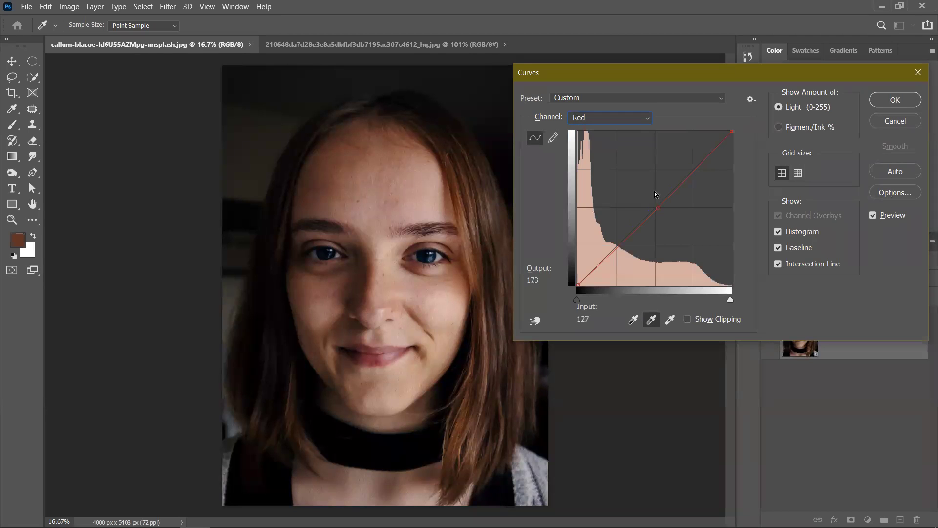
mouse_move(658, 205)
left_mouse_down()
mouse_move(677, 220)
mouse_move(663, 215)
left_mouse_up()
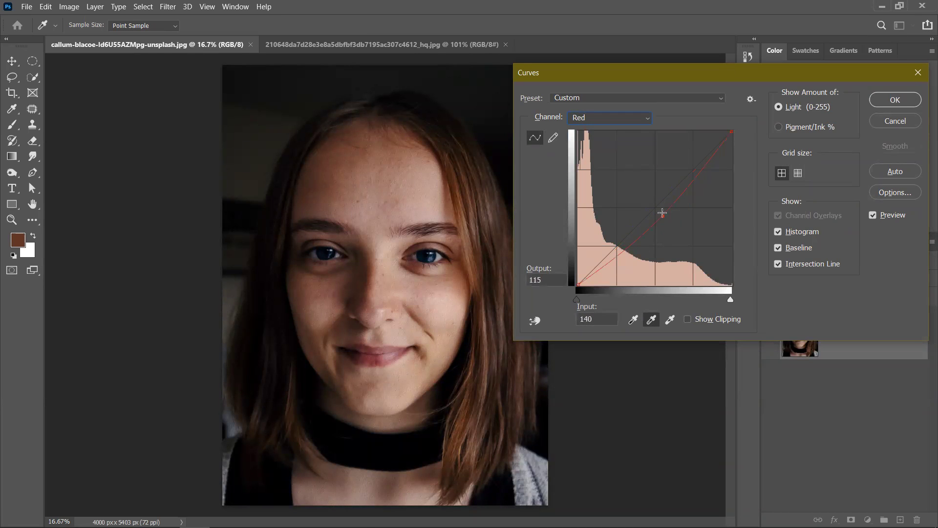
left_click(608, 119)
left_click(580, 151)
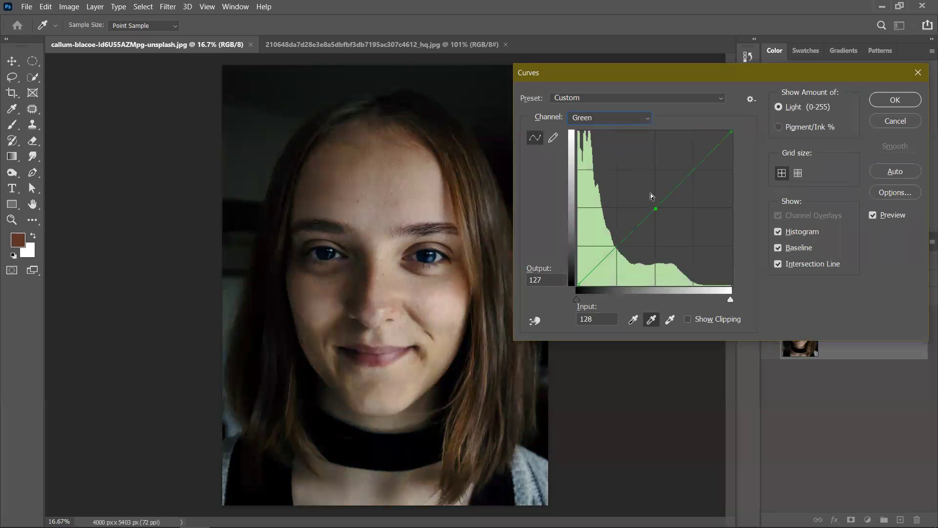
left_click_drag(640, 221, 638, 194)
Step: Raise the blue channel's curve to output 140 at input 81 and reset all channel curves from the RGB view
left_click(607, 123)
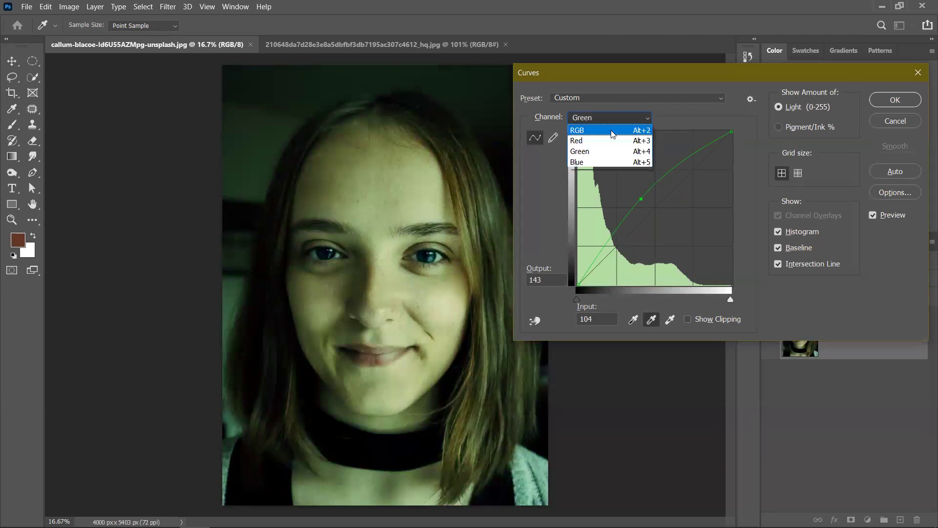
left_click(618, 162)
mouse_move(645, 203)
left_mouse_down()
mouse_move(625, 190)
mouse_move(628, 200)
left_mouse_up()
left_click(604, 118)
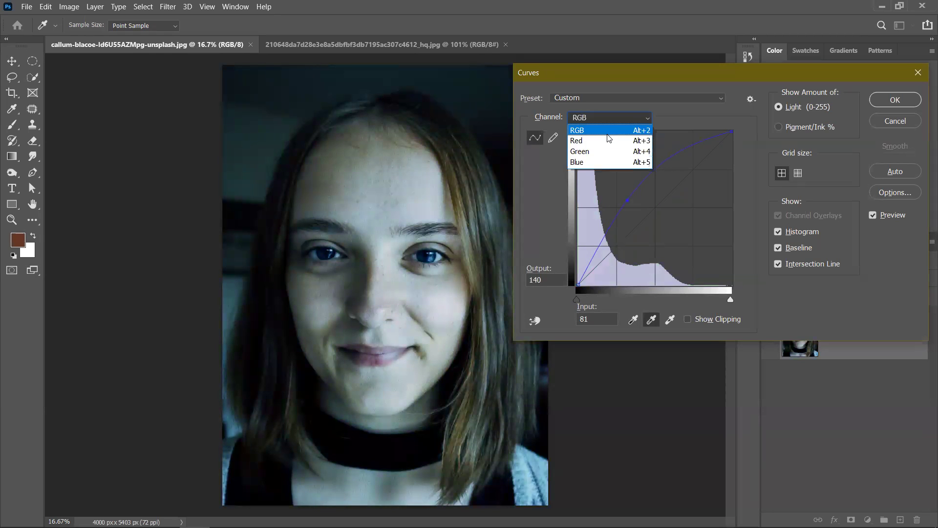
left_click(606, 130)
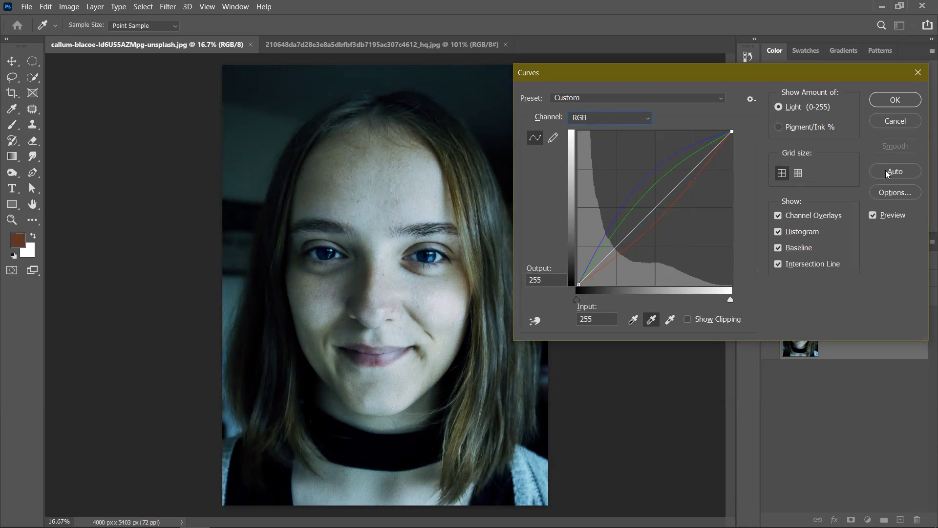
left_click(893, 122, "alt")
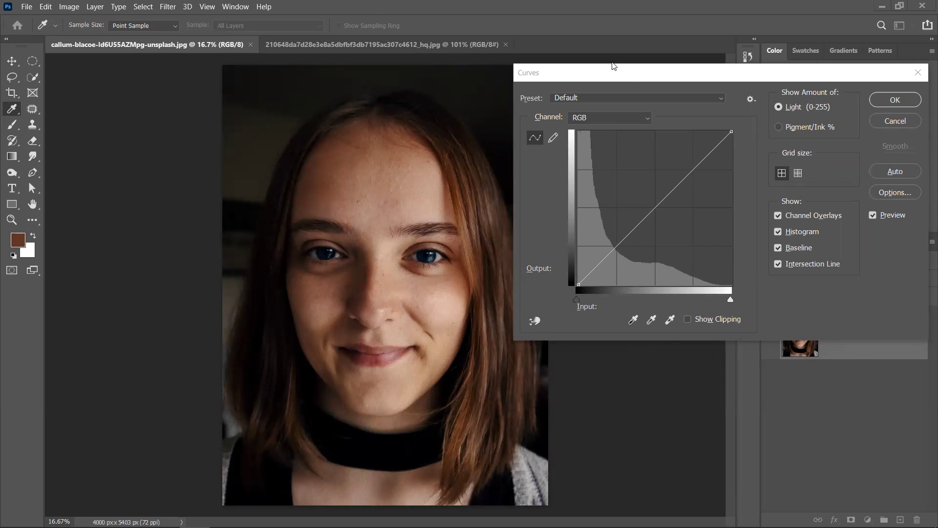
Step: Use on-image adjustment on the background beside the hair to raise the RGB curve to output 84 at input 40
left_click(604, 79)
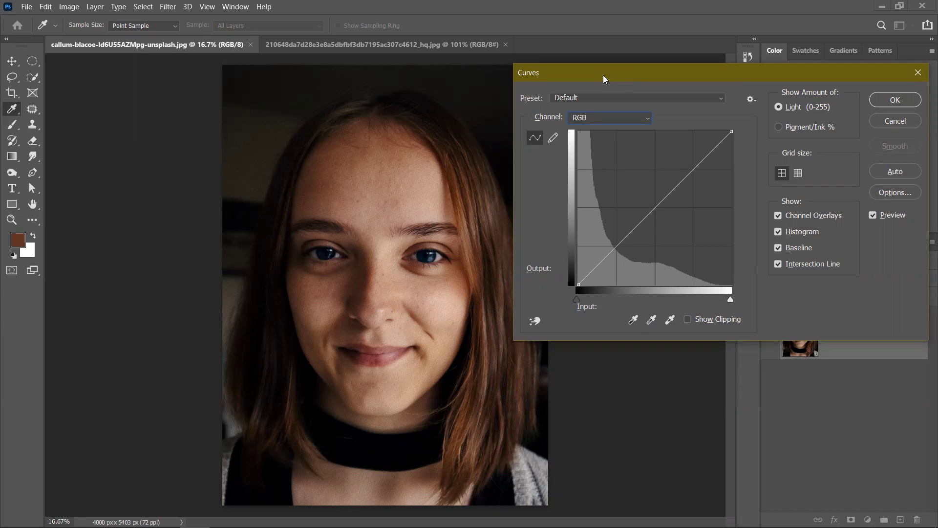
left_click_drag(603, 76, 569, 66)
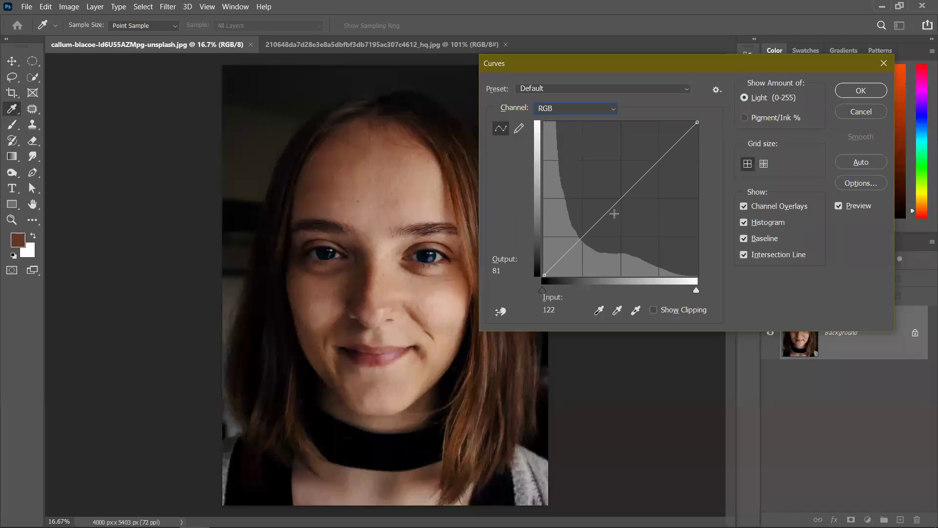
left_click(501, 312)
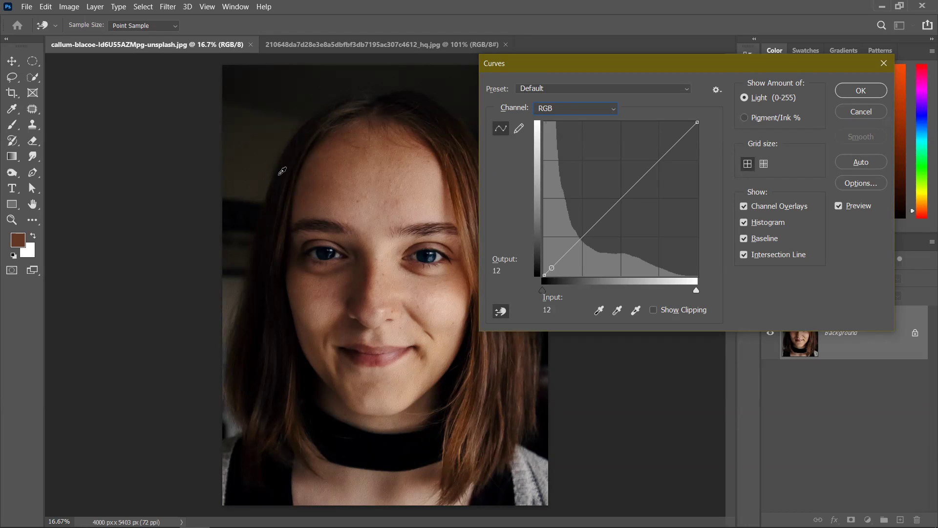
left_click(269, 172)
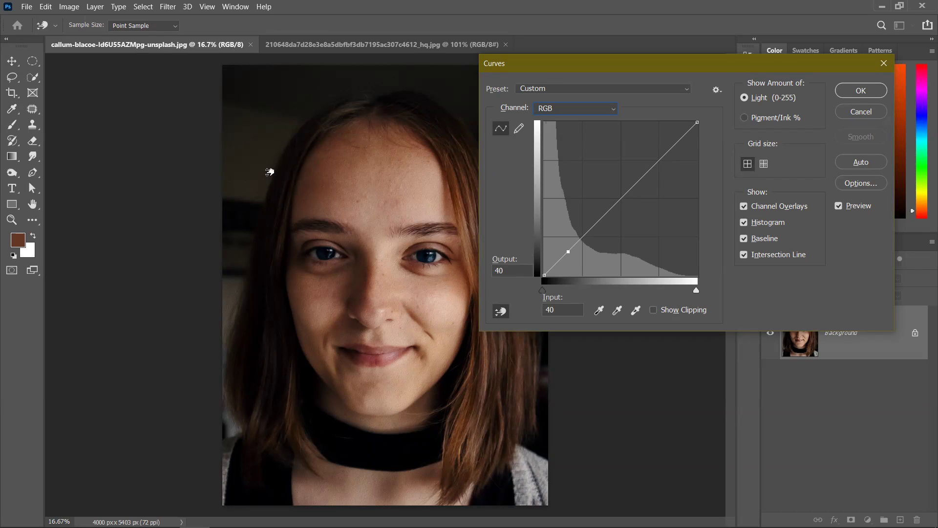
left_click_drag(269, 172, 271, 144)
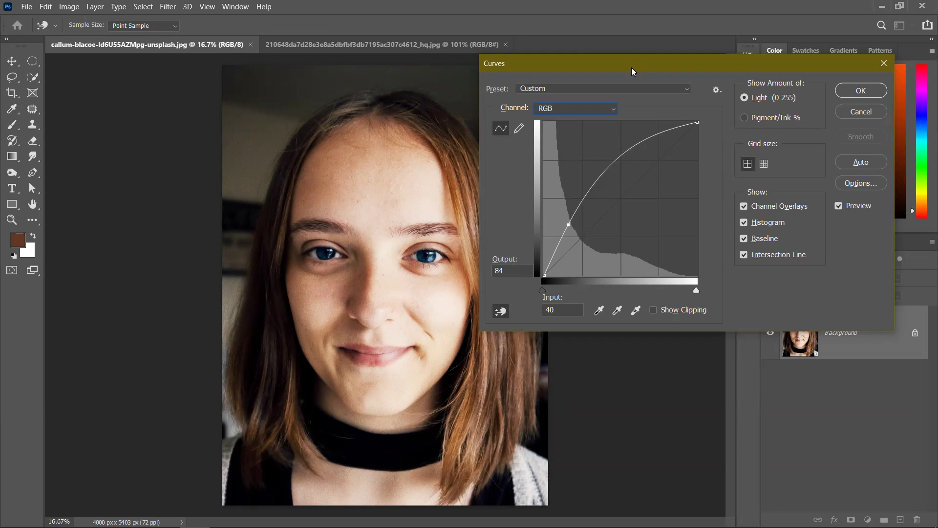
Step: Lift the darkest background tones beside the head with on-image adjustment, setting the black point to output 40
left_click_drag(631, 67, 132, 151)
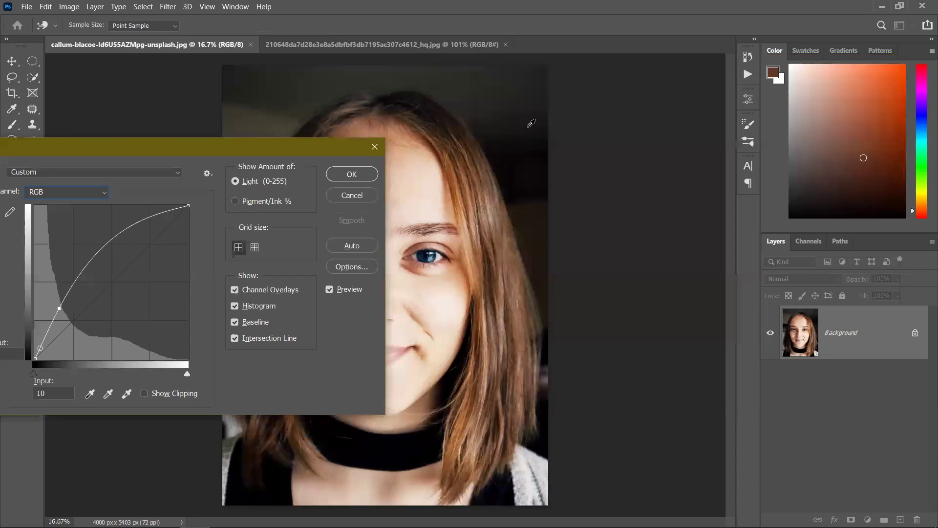
key("Delete")
left_click_drag(519, 138, 521, 113)
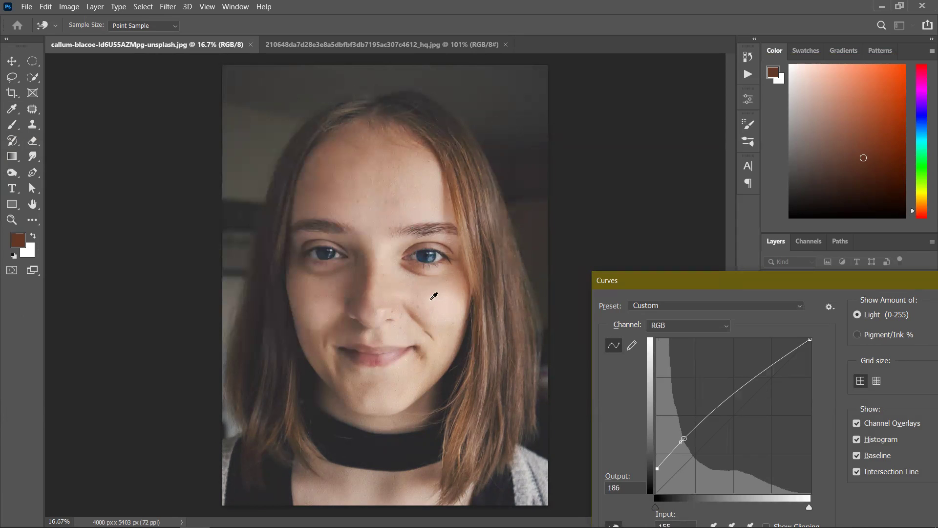
Step: Try darkening the cheek tones with an on-image curve point, and remove that point from the curve
left_click(442, 298)
left_click_drag(442, 299, 437, 319)
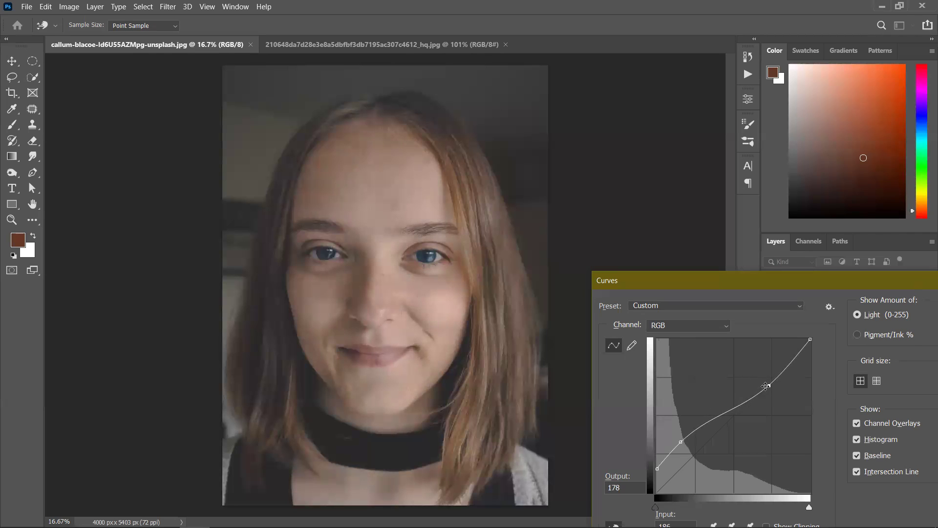
left_click(766, 386, "ctrl")
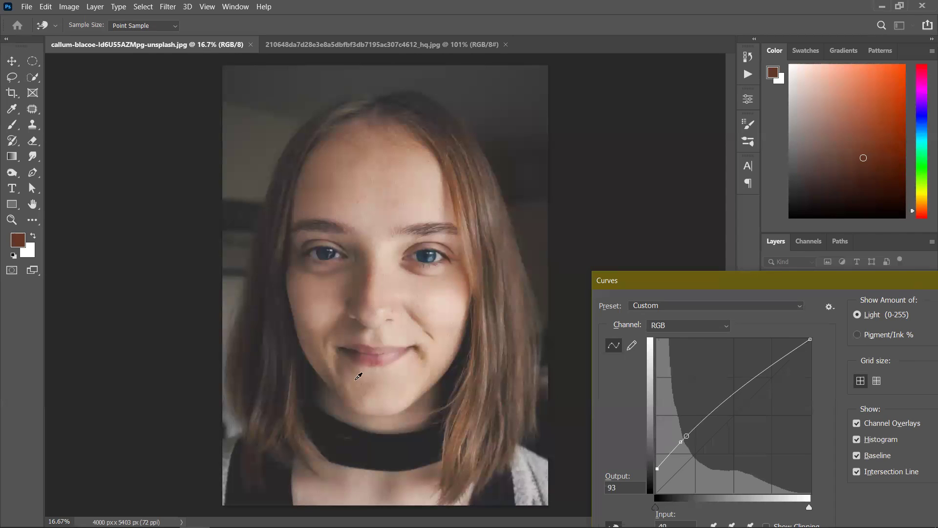
Step: Try darkening two areas of the hair with on-image adjustment, undo both changes, and reposition the Curves dialog
left_click_drag(288, 442, 289, 459)
key("ctrl+z")
left_click_drag(499, 357, 501, 363)
key("ctrl+z")
left_click_drag(782, 279, 573, 121)
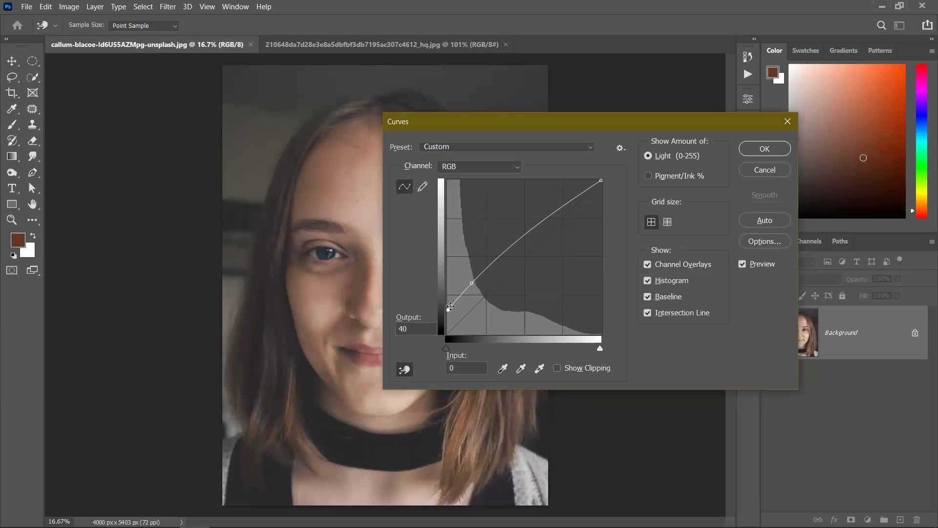
Step: Try returning the RGB curve's black point to output 0, and cancel the Curves adjustment without applying it
left_click_drag(446, 307, 438, 337)
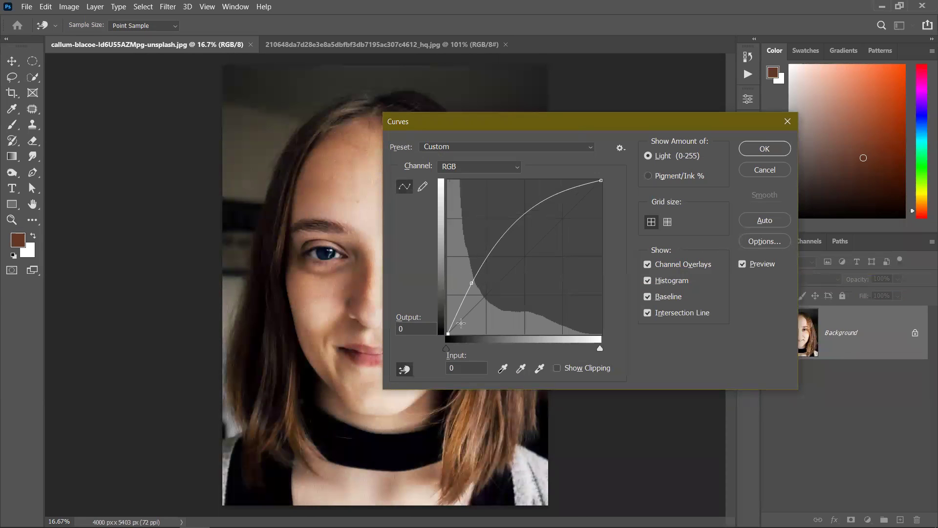
left_click_drag(597, 348, 636, 351)
mouse_move(448, 348)
left_mouse_down()
mouse_move(489, 349)
mouse_move(445, 349)
left_mouse_up()
left_click_drag(467, 123, 519, 108)
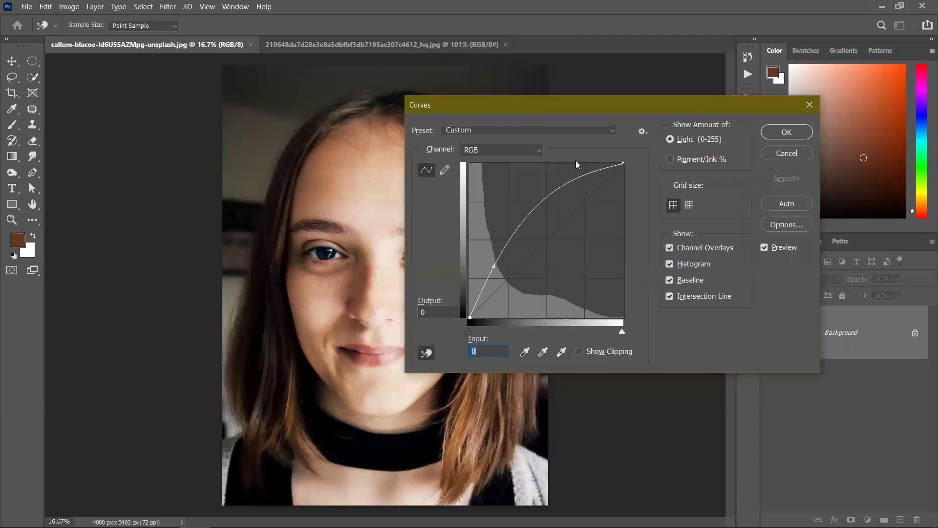
left_click(787, 153)
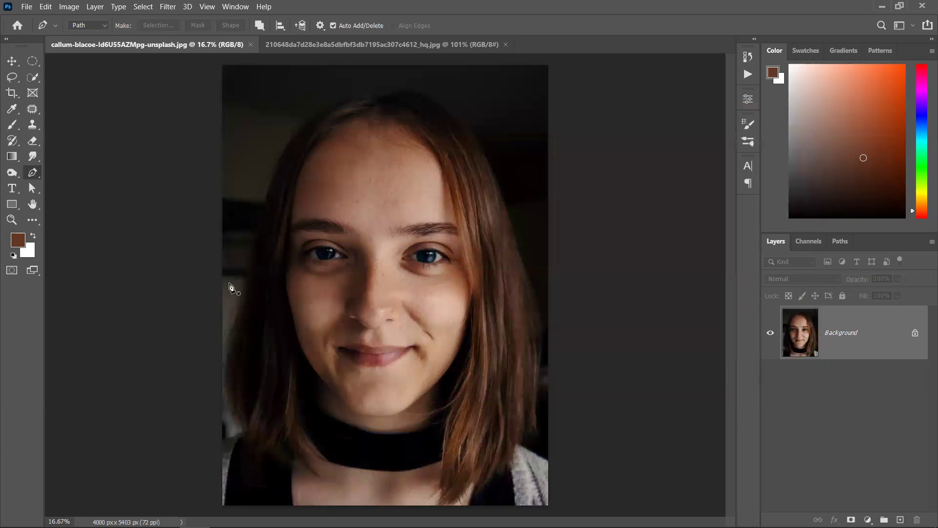
left_click(70, 7)
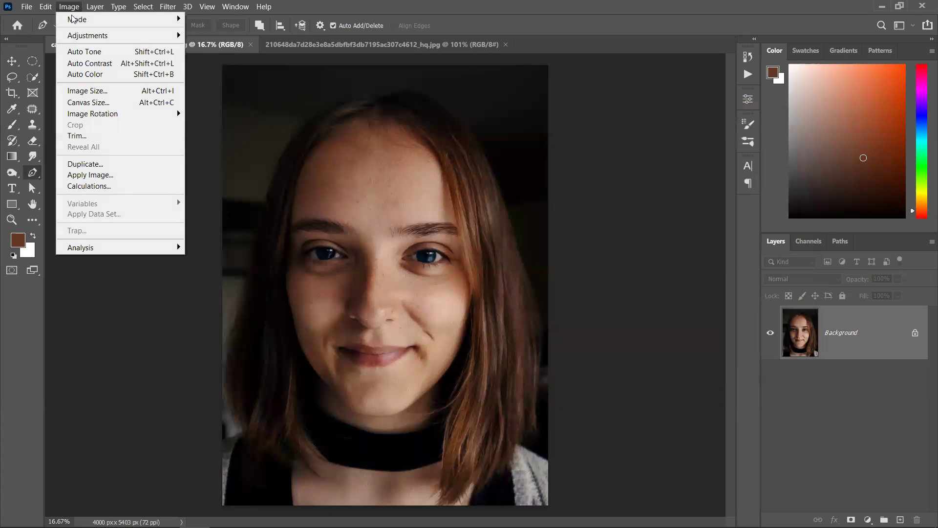
mouse_move(82, 36)
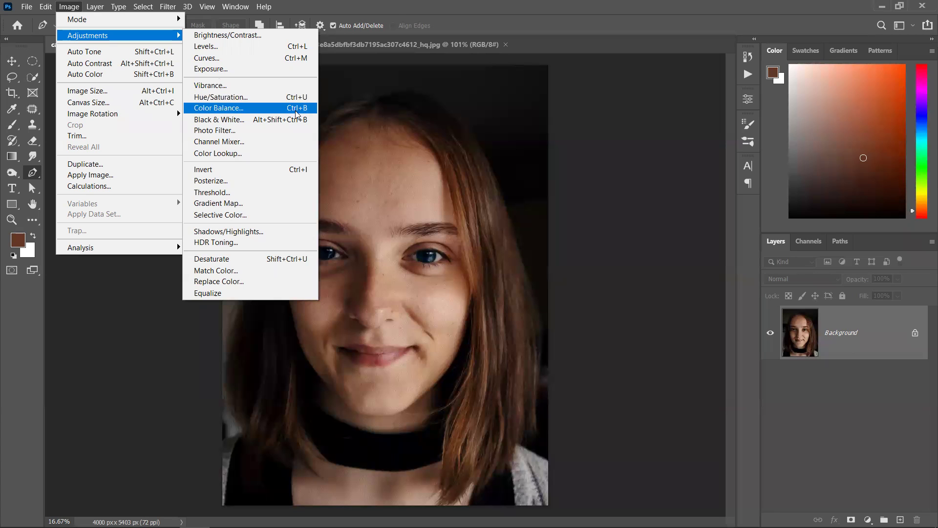
left_click(432, 211)
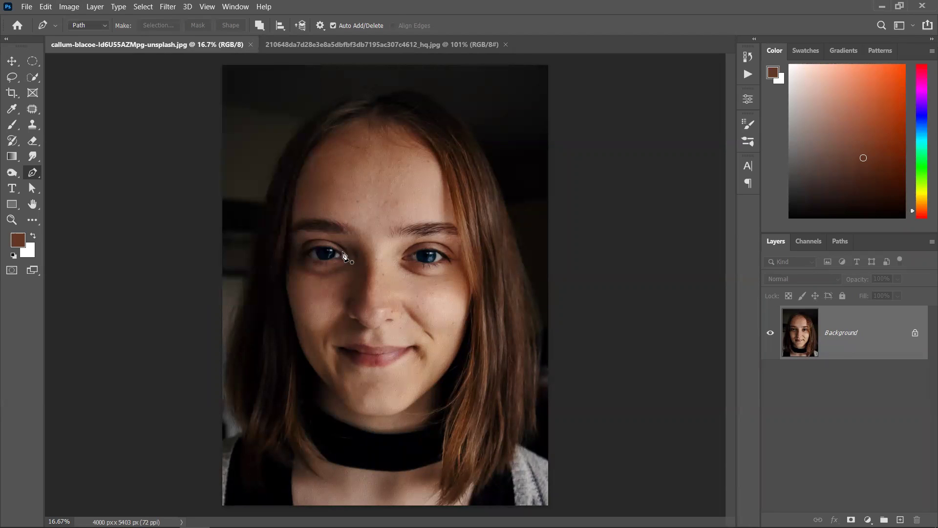
left_click(69, 7)
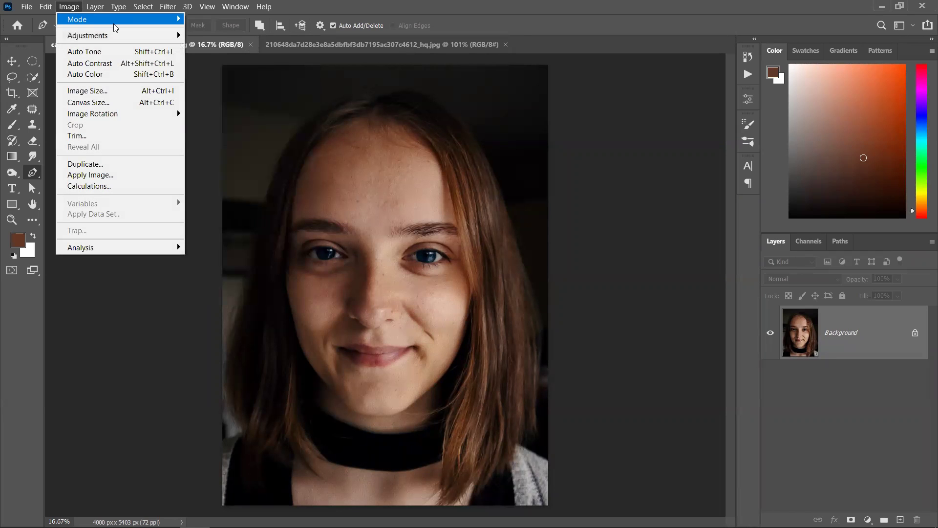
mouse_move(147, 19)
key("Escape")
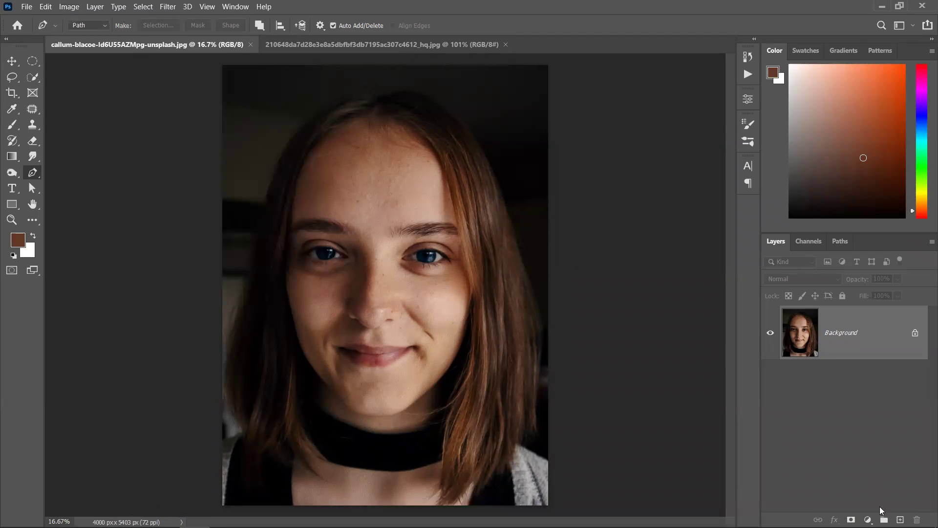
Step: Add a Curves adjustment layer and lift the dark tones of the hair and the background beside it with on-image adjustment
left_click(868, 520)
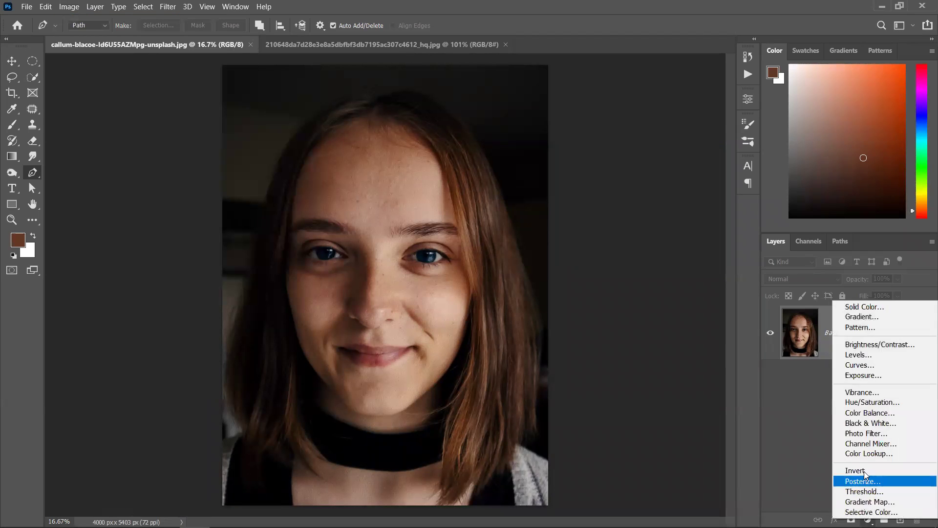
left_click(884, 363)
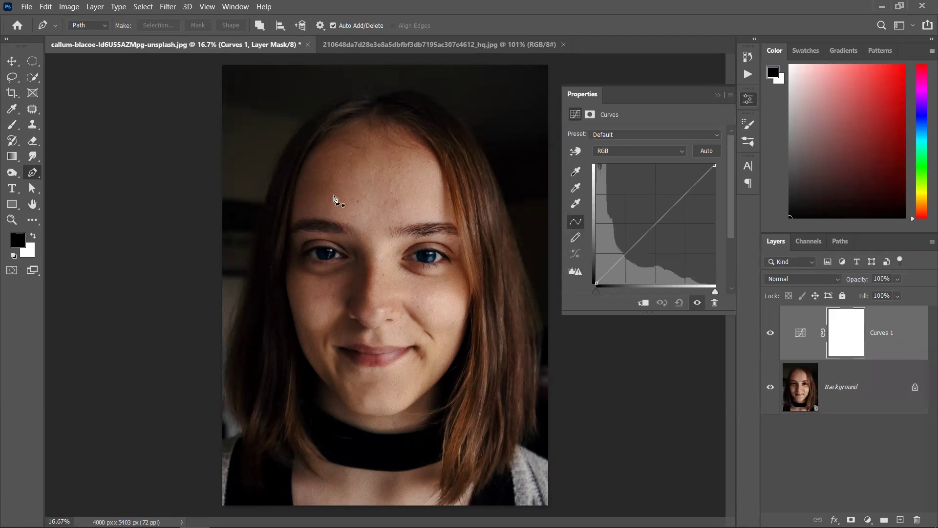
left_click(575, 152)
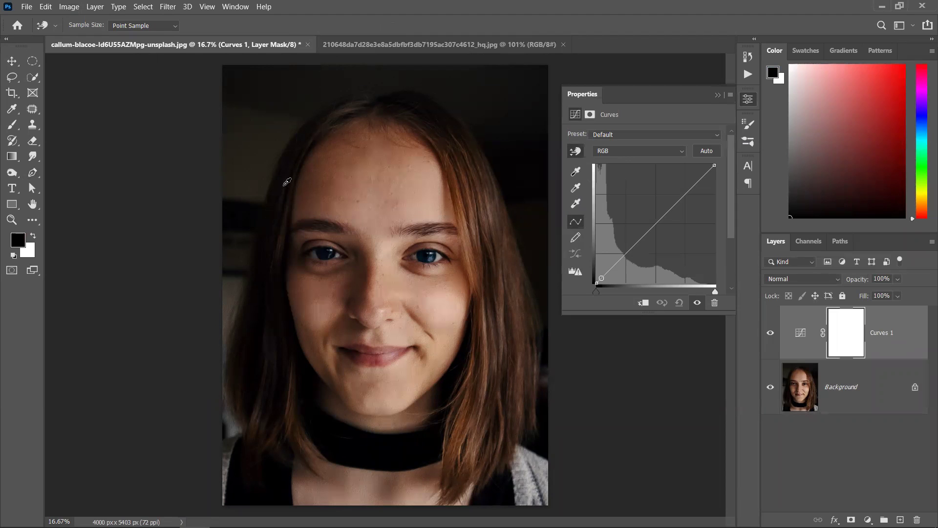
mouse_move(283, 187)
left_mouse_down()
mouse_move(282, 209)
mouse_move(283, 185)
left_mouse_up()
left_click_drag(285, 215, 282, 193)
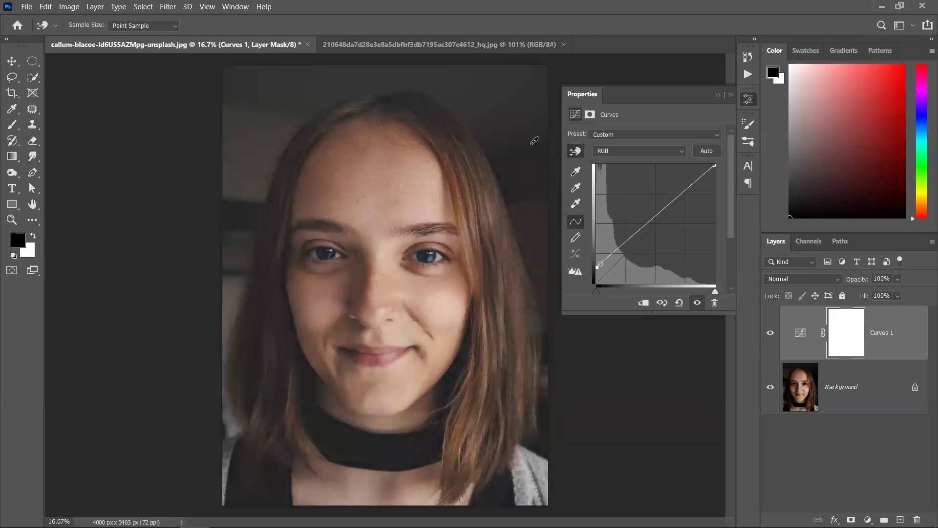
left_click_drag(534, 140, 534, 136)
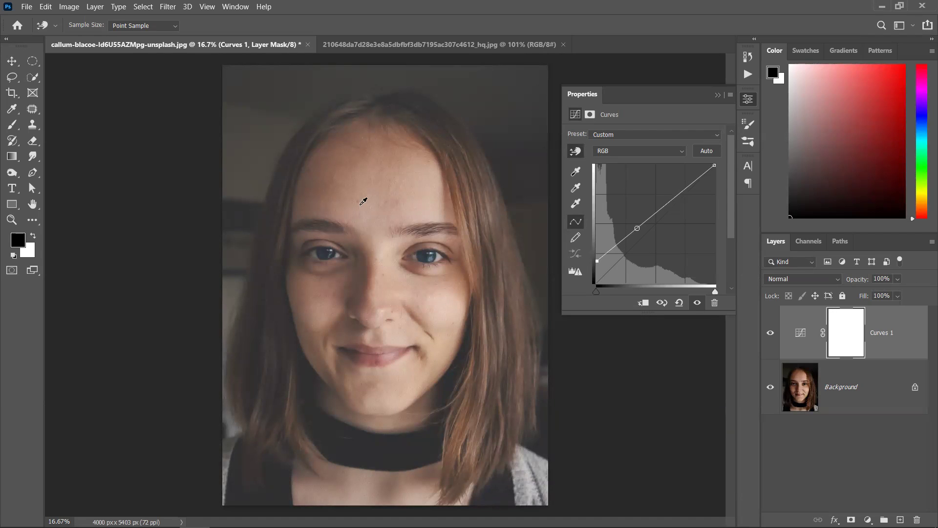
left_click(718, 95)
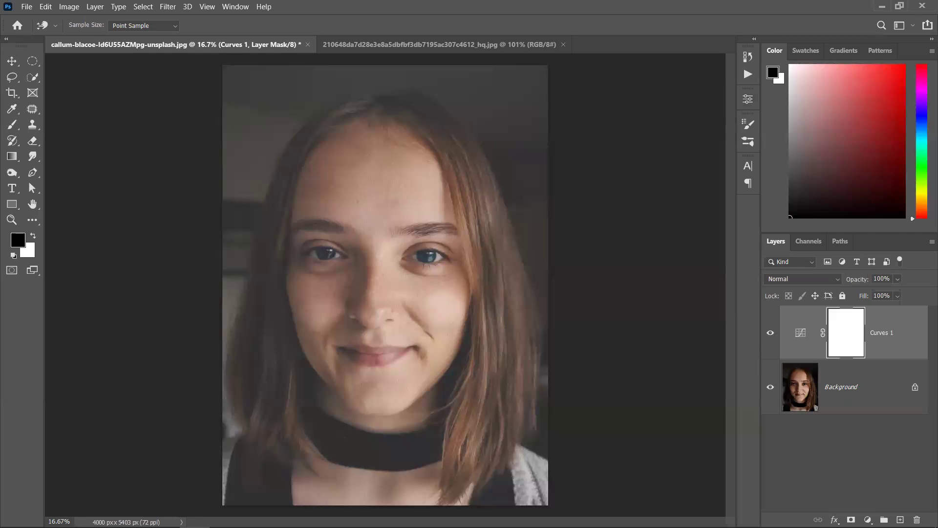
Step: Add a Levels adjustment layer above the Curves layer and set its white output level to 241
left_click(867, 519)
left_click(862, 358)
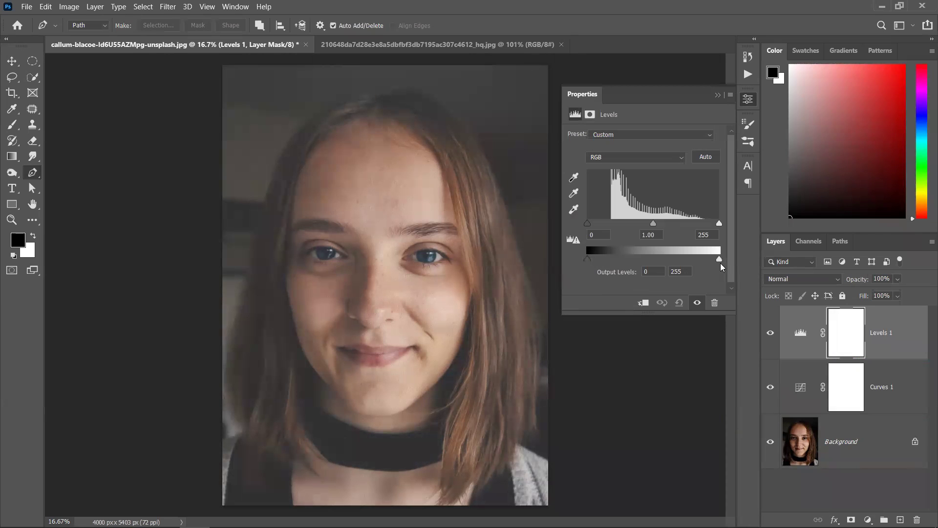
mouse_move(718, 260)
left_mouse_down()
mouse_move(646, 255)
mouse_move(713, 260)
left_mouse_up()
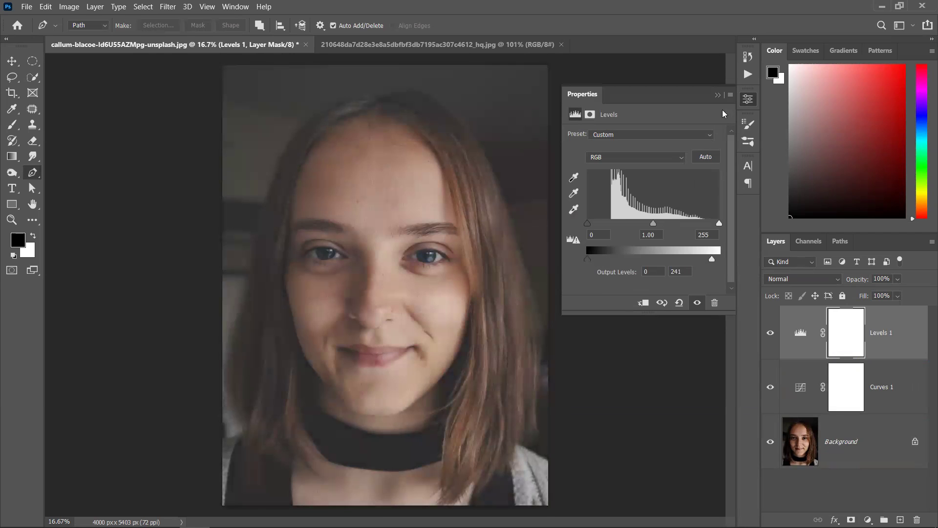
left_click(719, 96)
Step: Reopen the Curves layer's settings and raise the midtones of the RGB curve with a new point near its middle
left_click(798, 388)
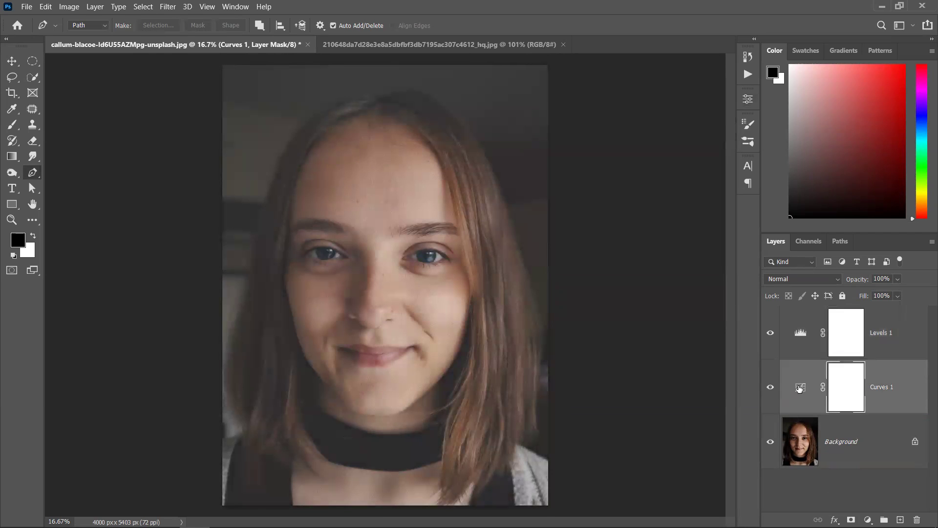
double_click(800, 388)
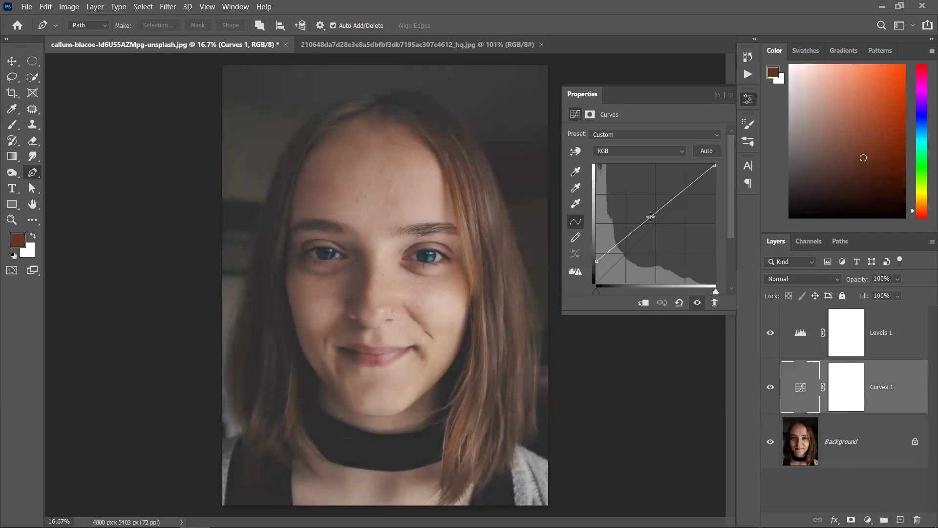
left_click_drag(651, 215, 642, 210)
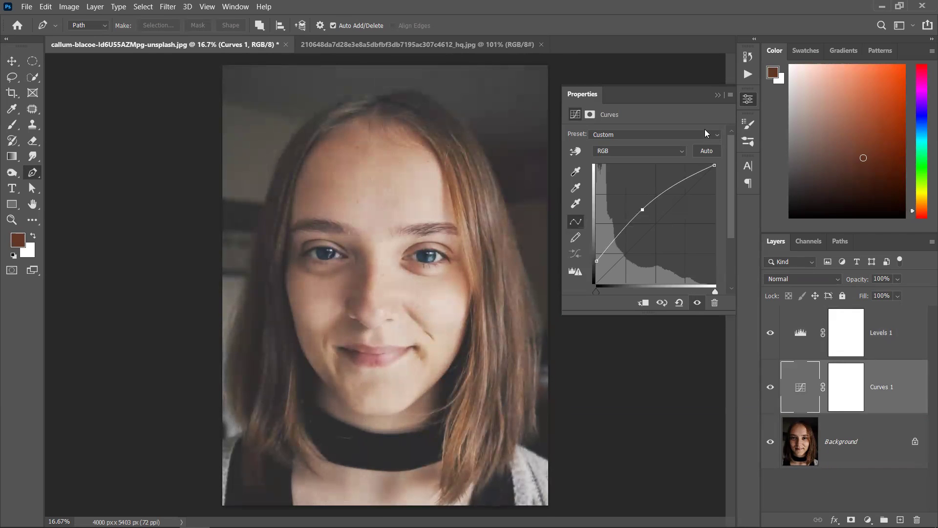
left_click(721, 95)
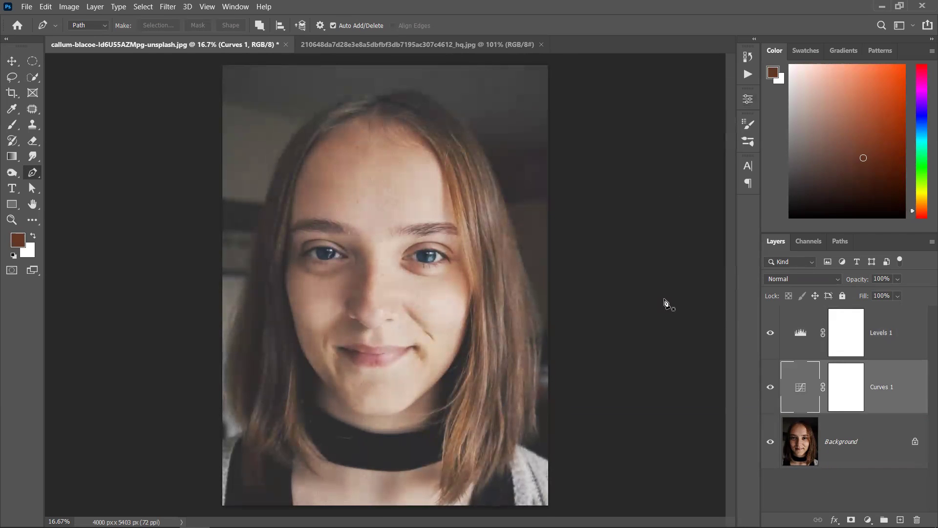
Step: Deselect the layers and examine the toned portrait both as a whole and close up on the face
left_click(12, 62)
left_click(608, 256)
scroll(389, 241, "down", 3)
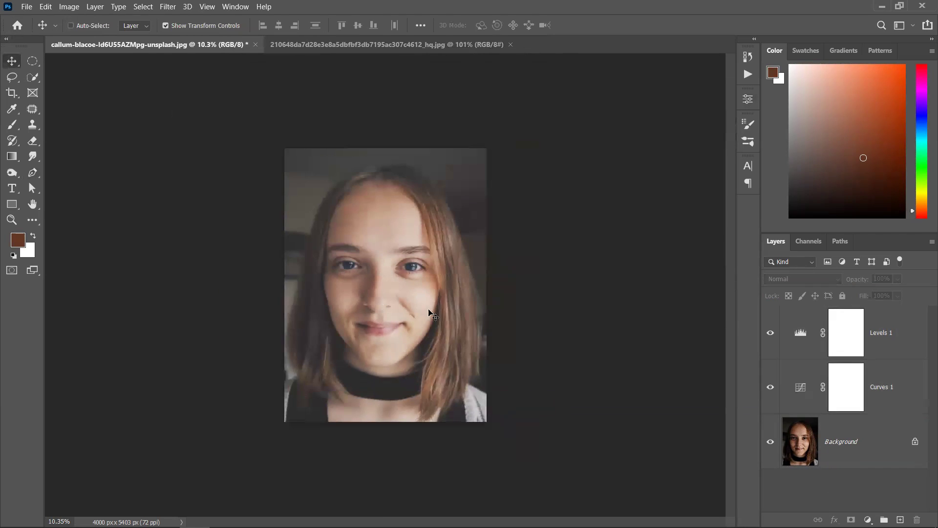
scroll(430, 312, "up", 2)
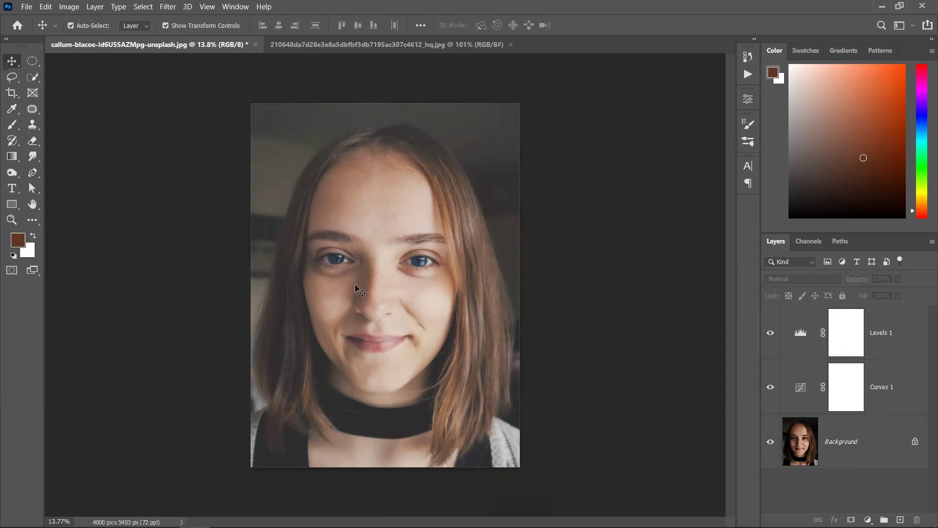
key("ctrl+plus")
scroll(338, 290, "up", 4)
scroll(338, 290, "down", 3)
scroll(298, 272, "up", 3)
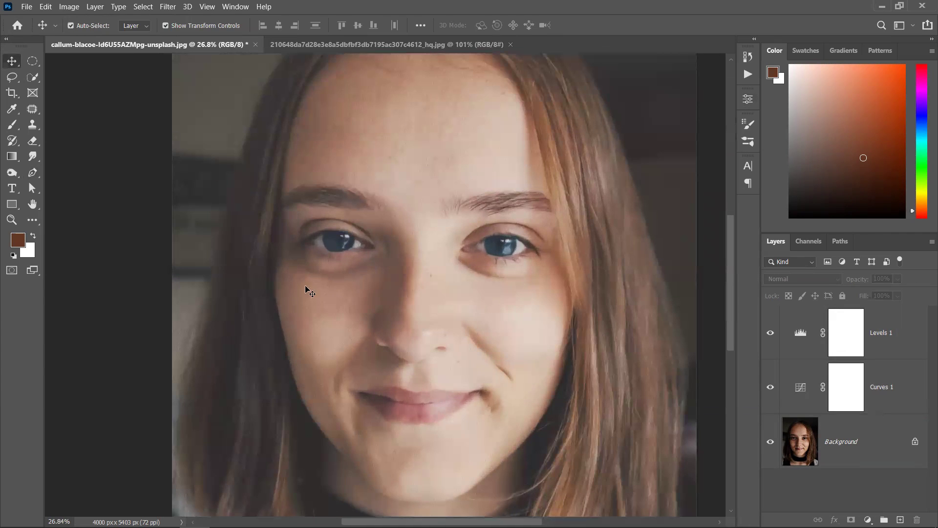
scroll(298, 278, "down", 4)
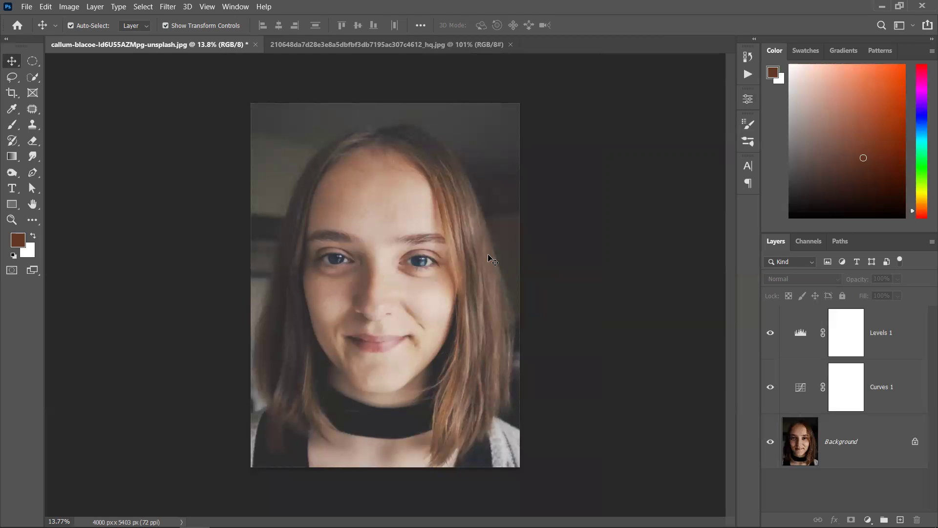
Step: Hide and show the Levels and Curves adjustment layers to compare the toned portrait with the original
key("ctrl+minus")
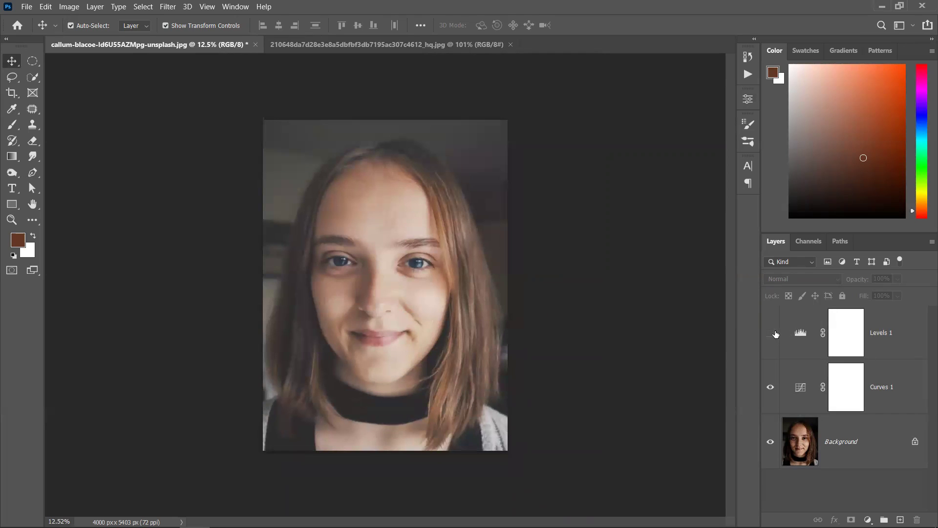
left_click(771, 387)
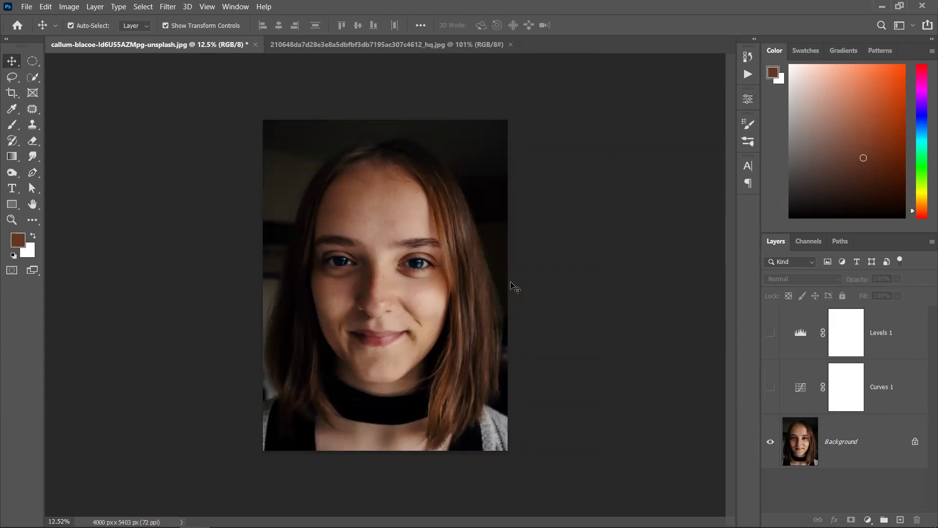
left_click(774, 387)
left_click(772, 335)
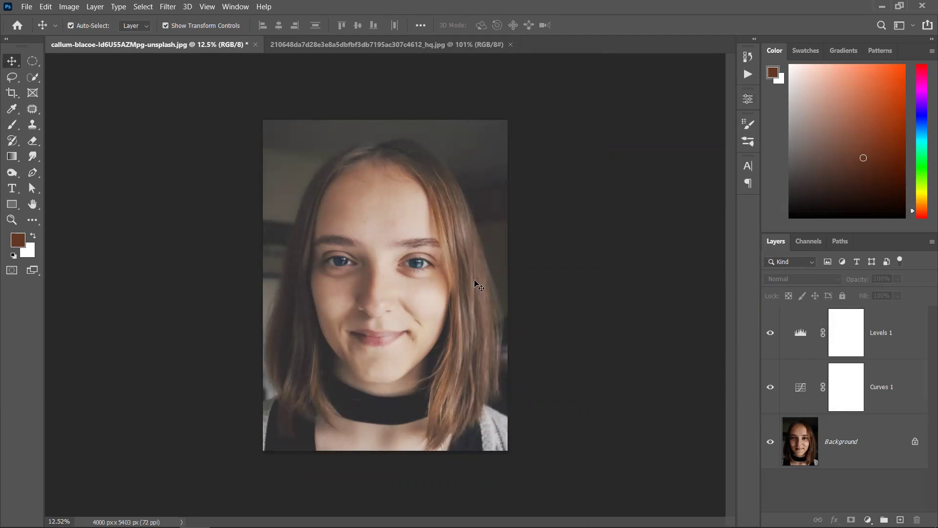
Step: Try brightening the tones around the eye with on-image adjustment on the Curves layer, and undo that change
double_click(795, 390)
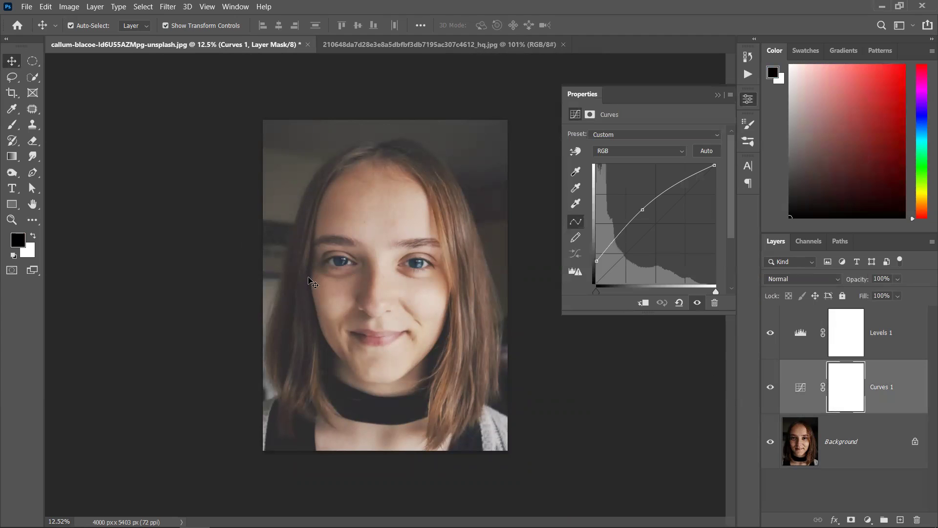
left_click(575, 151)
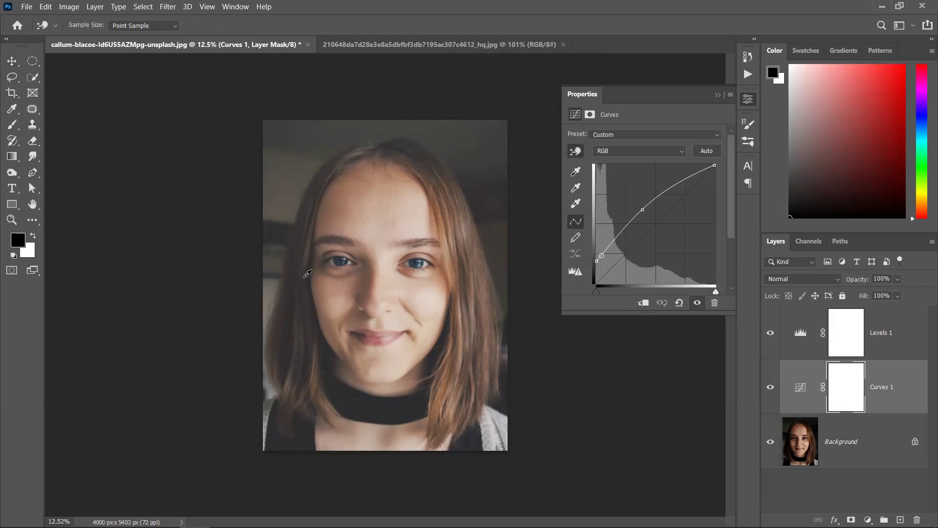
left_click_drag(331, 267, 331, 258)
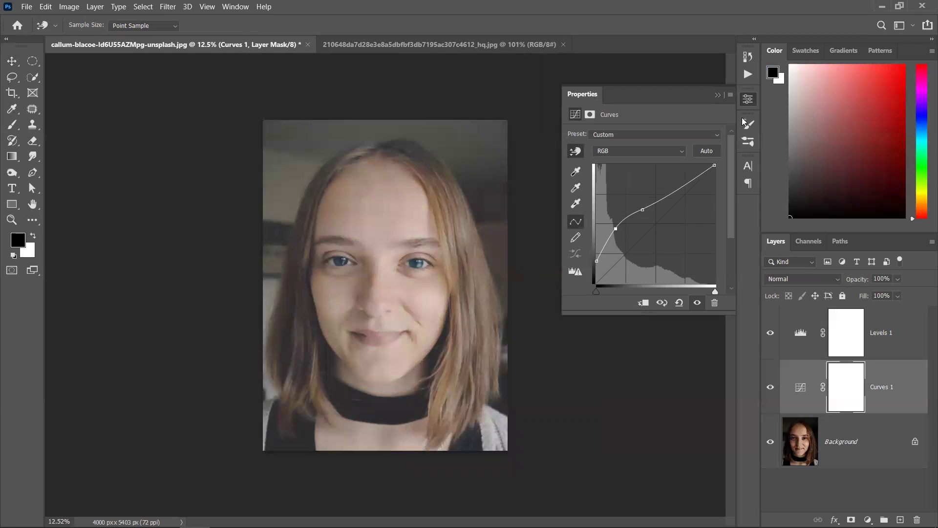
left_click(719, 94)
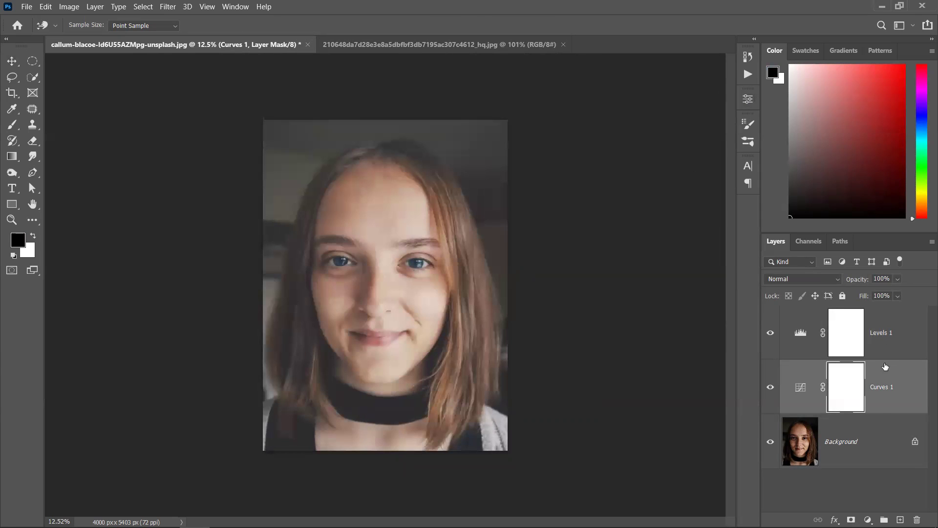
Step: Add an Exposure adjustment layer above the Curves layer, try an exposure of +1.28, and undo the exposure change
left_click(868, 520)
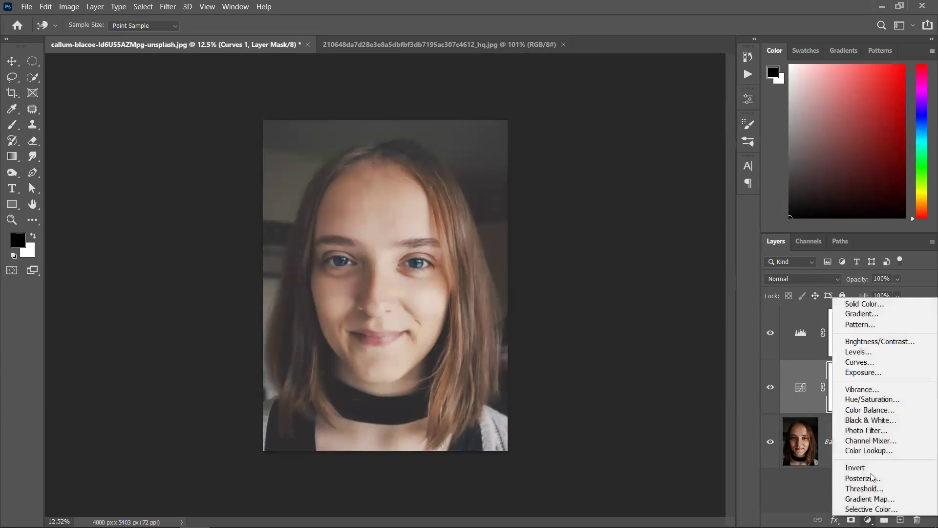
left_click(875, 373)
left_click_drag(645, 164, 658, 163)
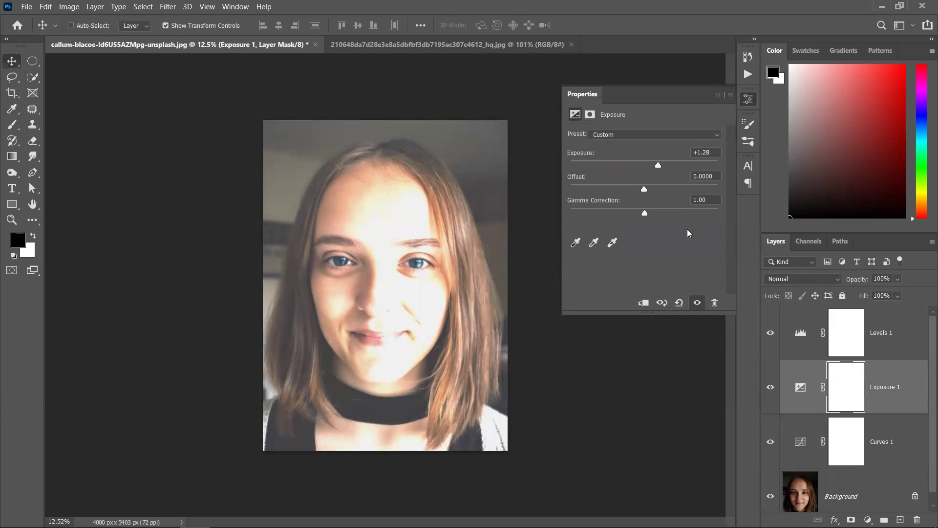
key("ctrl+z")
key("ctrl+z")
key("ctrl+z")
left_click(718, 95)
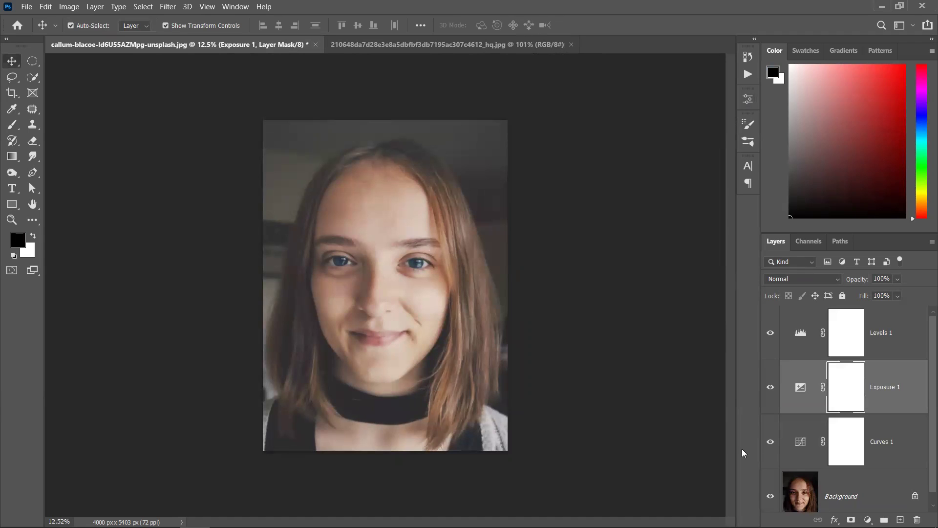
Step: Add a Brightness/Contrast adjustment layer above the Exposure layer and raise its brightness to about 56
left_click(868, 519)
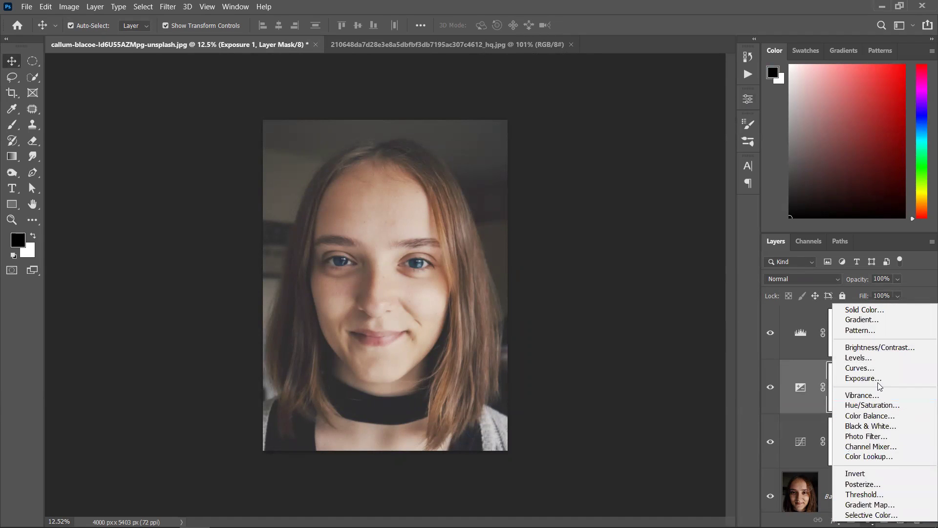
left_click(883, 348)
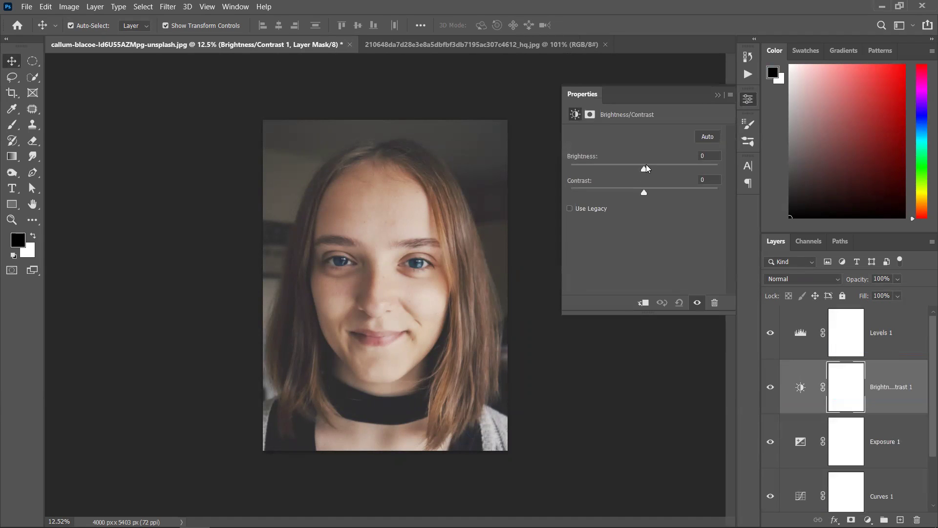
left_click_drag(649, 168, 672, 167)
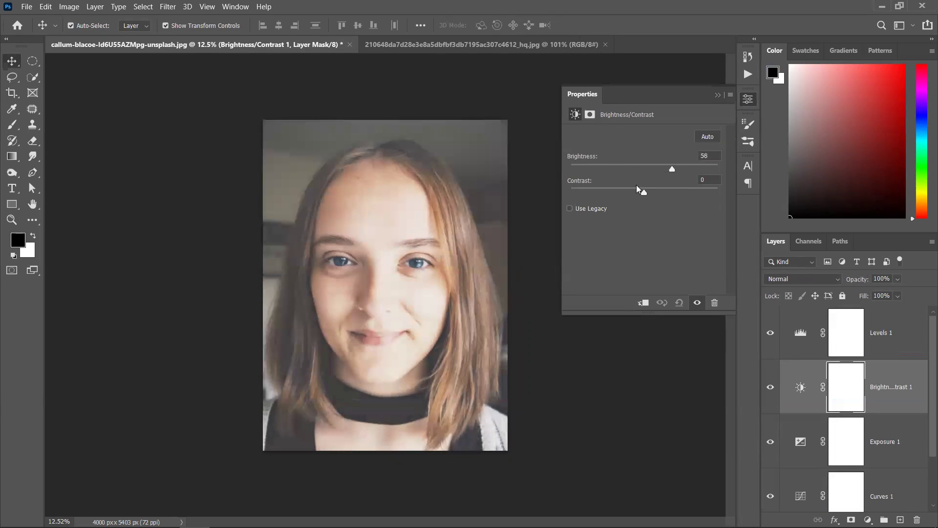
left_click(717, 95)
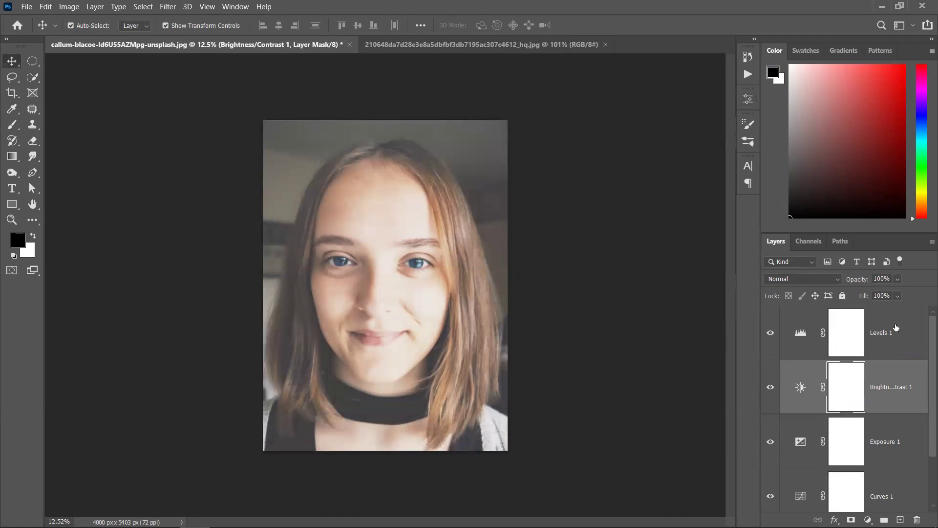
Step: Try painting black over the face on the Levels layer's mask with a soft round 1102 px brush, and undo the strokes
left_click(851, 338)
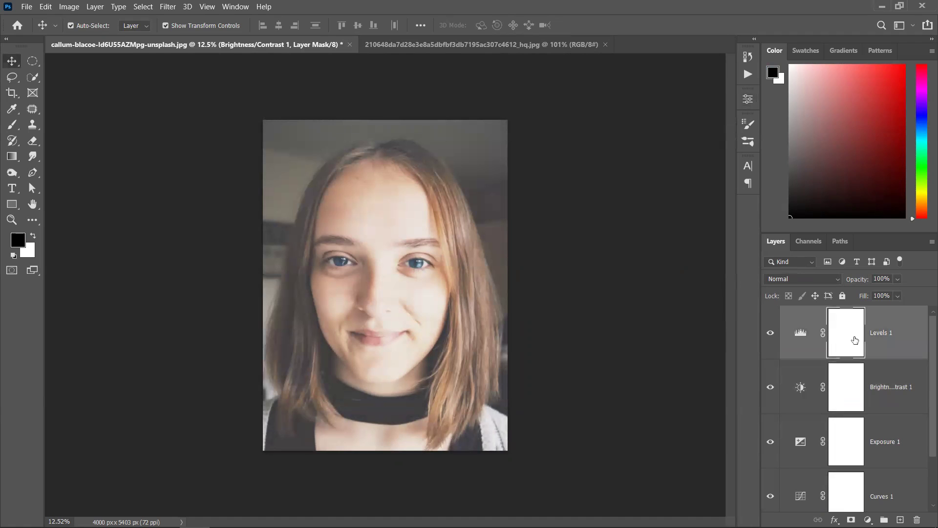
left_click(9, 125)
right_click(417, 217)
left_click_drag(548, 243, 551, 243)
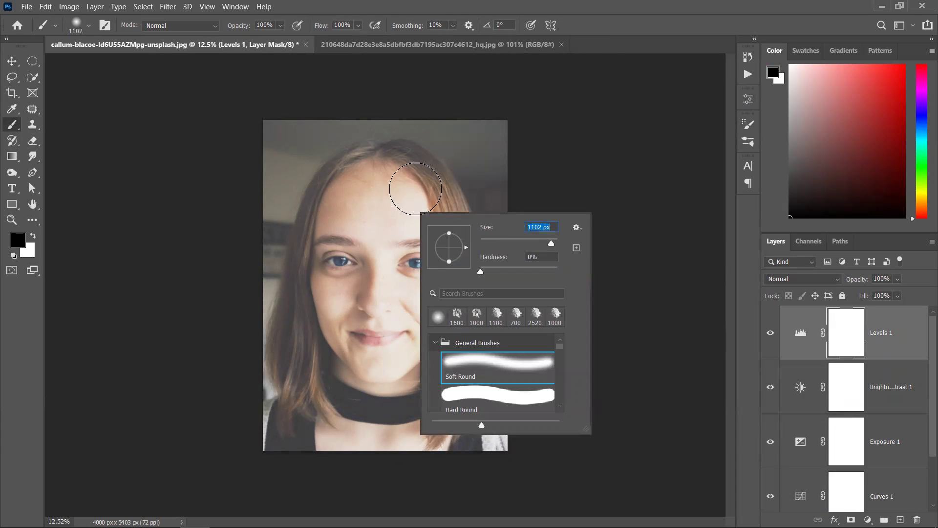
key("Return")
mouse_move(386, 260)
left_mouse_down()
mouse_move(364, 386)
mouse_move(401, 384)
mouse_move(398, 329)
left_mouse_up()
left_click_drag(441, 274, 423, 209)
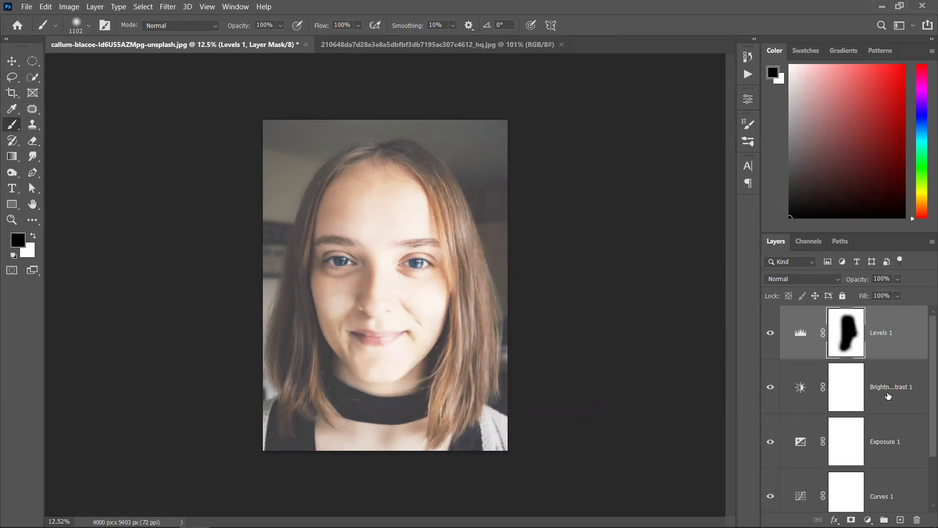
key("ctrl+z")
key("ctrl+z")
Step: Mask the face and hair out of the Brightness/Contrast adjustment with black brush strokes, and delete that adjustment layer
left_click(843, 390)
mouse_move(397, 199)
left_mouse_down()
mouse_move(424, 353)
mouse_move(421, 316)
mouse_move(396, 376)
mouse_move(419, 259)
mouse_move(415, 204)
mouse_move(398, 188)
mouse_move(392, 345)
mouse_move(452, 254)
mouse_move(418, 172)
mouse_move(463, 251)
mouse_move(451, 394)
mouse_move(440, 422)
mouse_move(445, 321)
mouse_move(411, 180)
mouse_move(370, 312)
mouse_move(391, 203)
mouse_move(340, 329)
mouse_move(363, 214)
mouse_move(319, 384)
mouse_move(384, 198)
mouse_move(441, 298)
mouse_move(329, 296)
mouse_move(324, 395)
mouse_move(539, 437)
left_mouse_up()
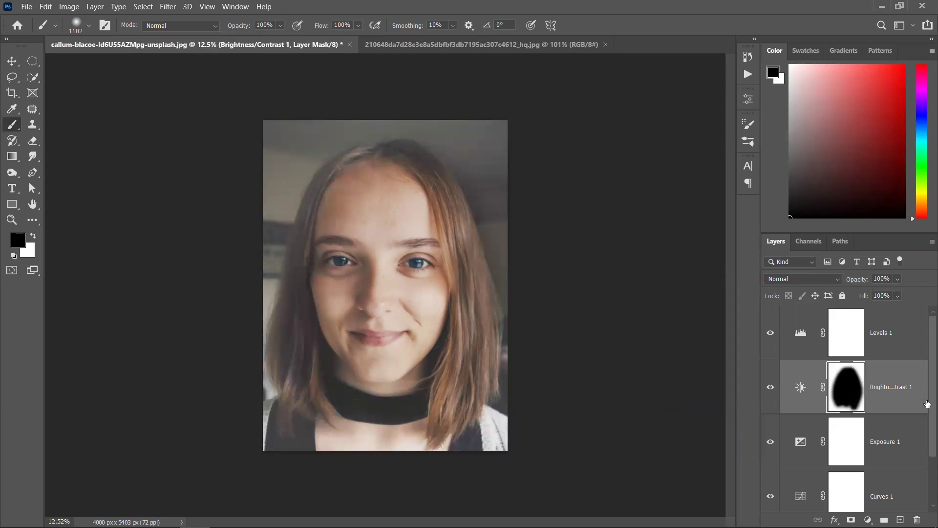
key("ctrl+BackSpace")
key("Delete")
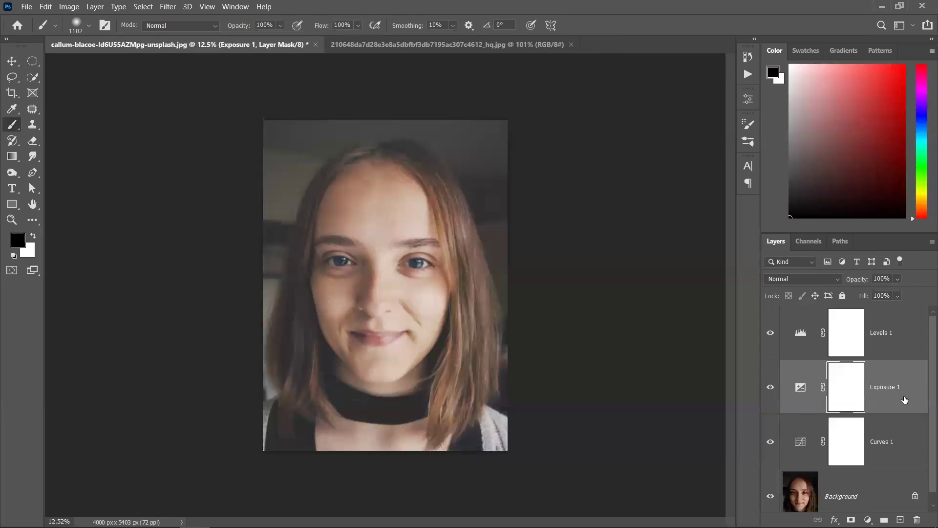
Step: Deselect the adjustment layers with the Move tool and examine the portrait in full and close up around the eyes
left_click(12, 61)
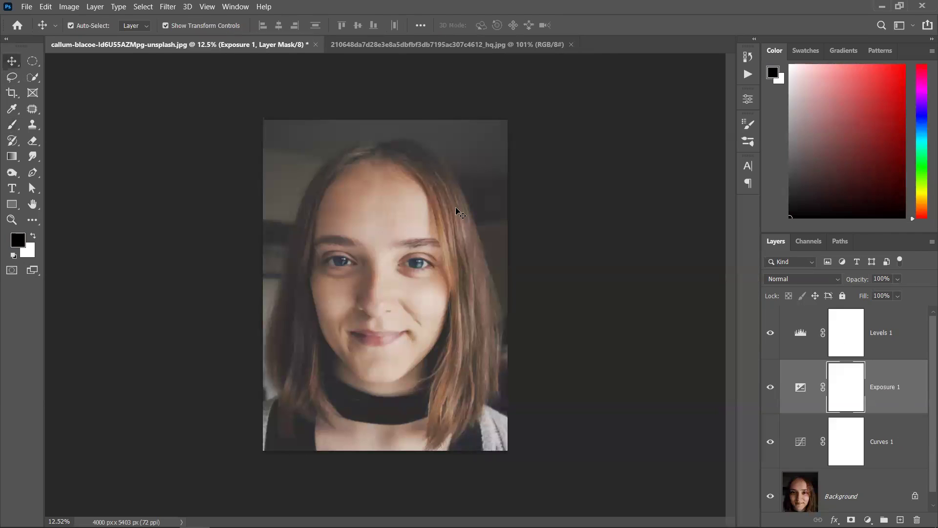
left_click(527, 215)
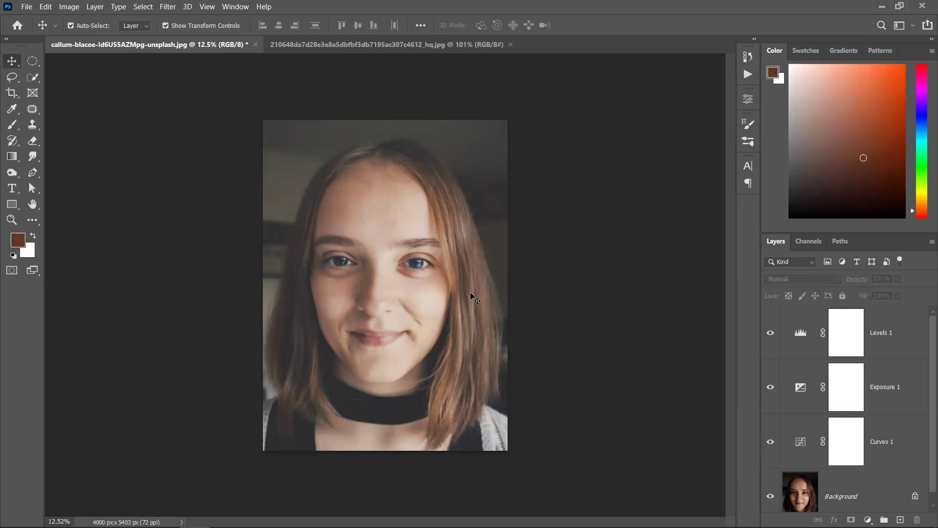
scroll(388, 292, "up", 1)
scroll(387, 292, "down", 1)
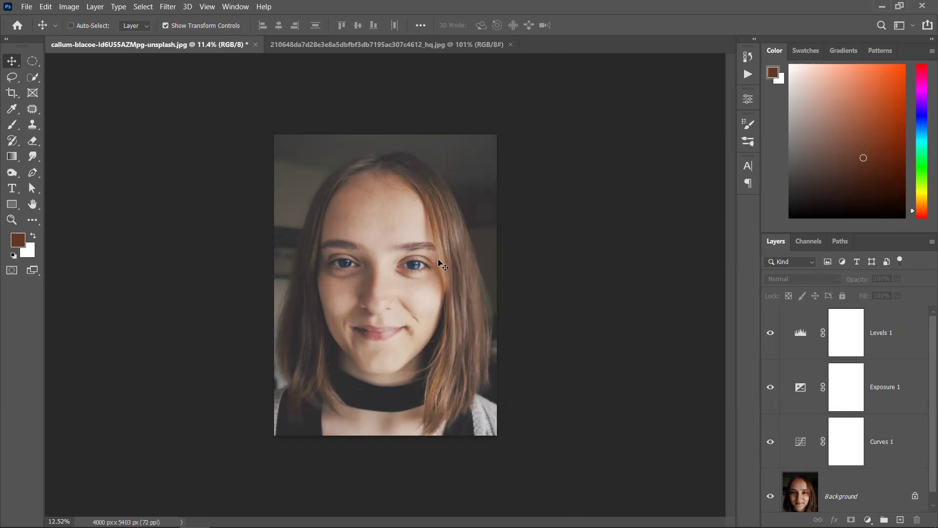
scroll(430, 254, "up", 5)
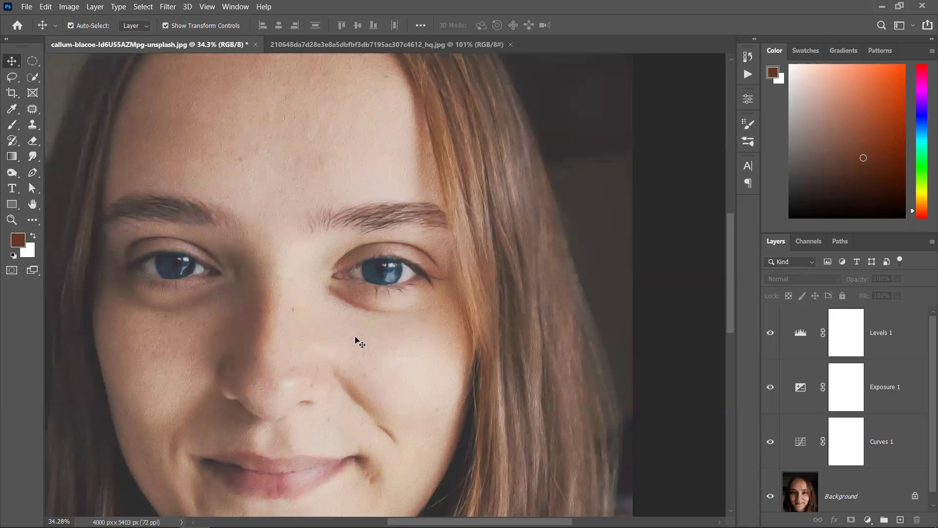
scroll(320, 268, "down", 2)
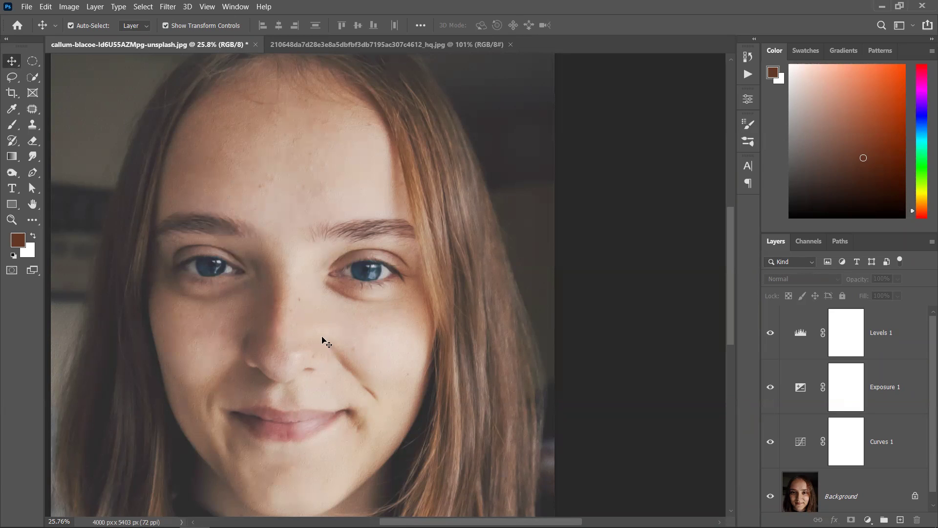
Step: Hide and show the Levels, Exposure and Curves adjustment layers to compare the portrait with its original tones
left_click(770, 389)
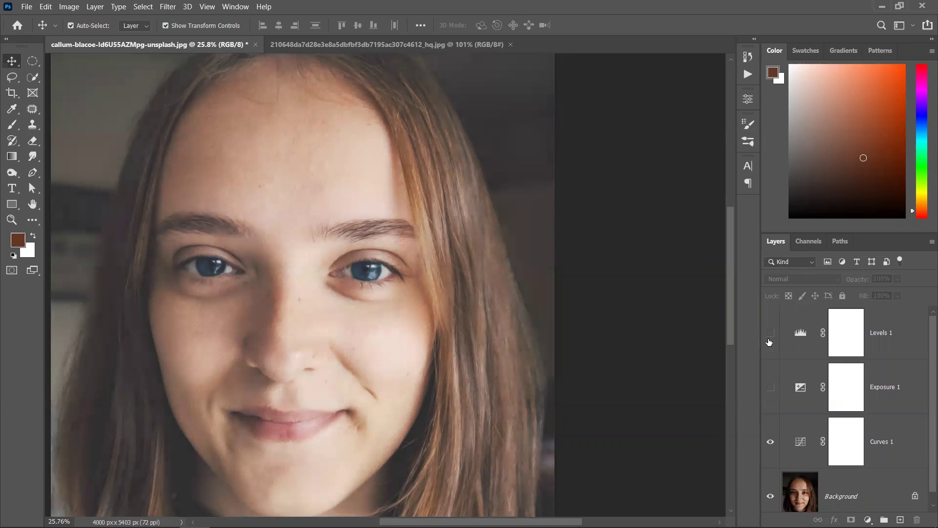
left_click(779, 430)
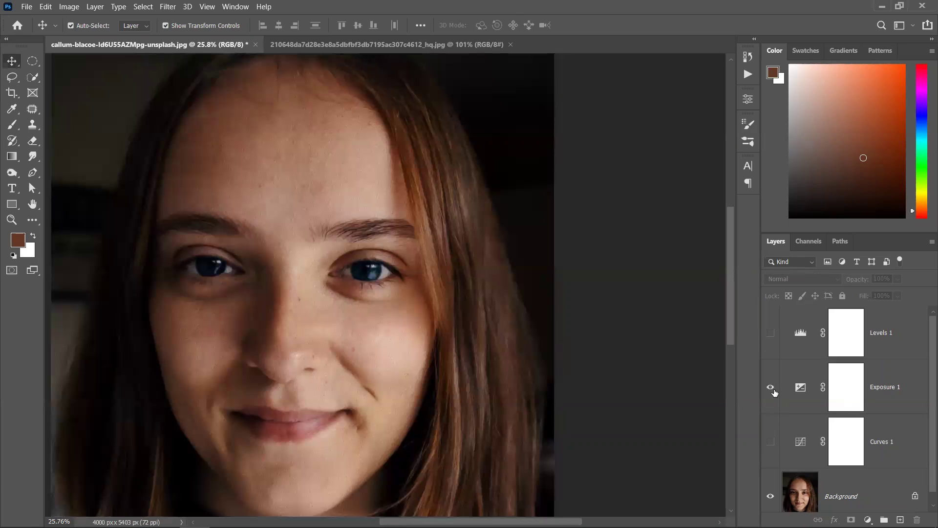
left_click(771, 333)
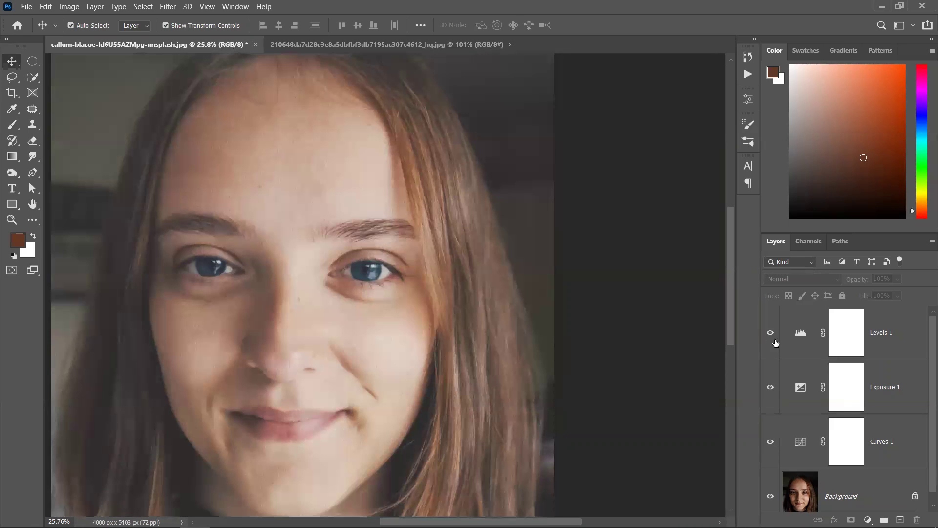
Step: Try the Camera Raw Filter on the Exposure layer's mask with an exposure of +0.10, and leave the filter
key("d")
left_click(904, 398)
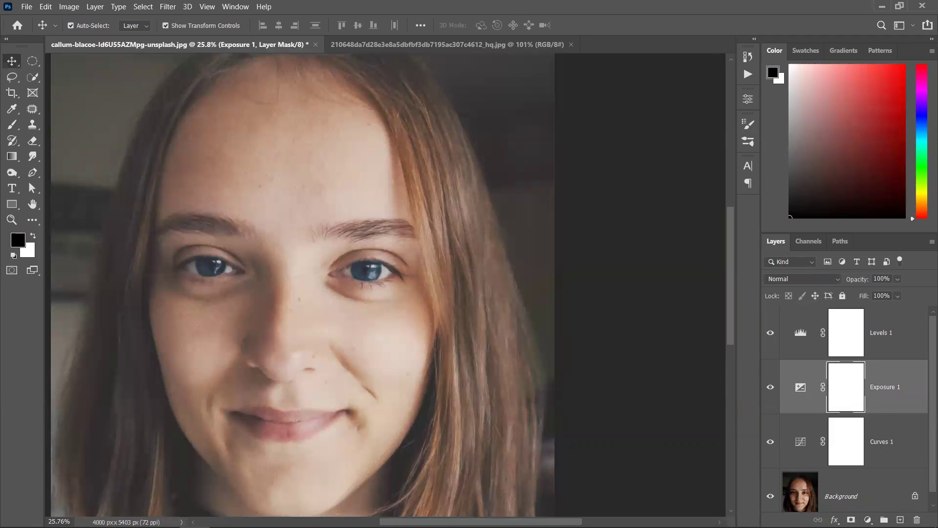
left_click(142, 7)
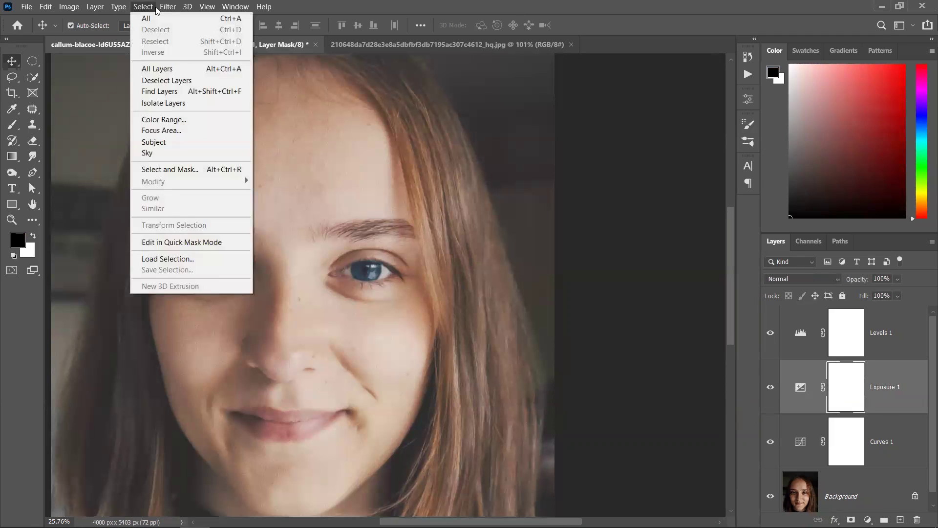
mouse_move(165, 9)
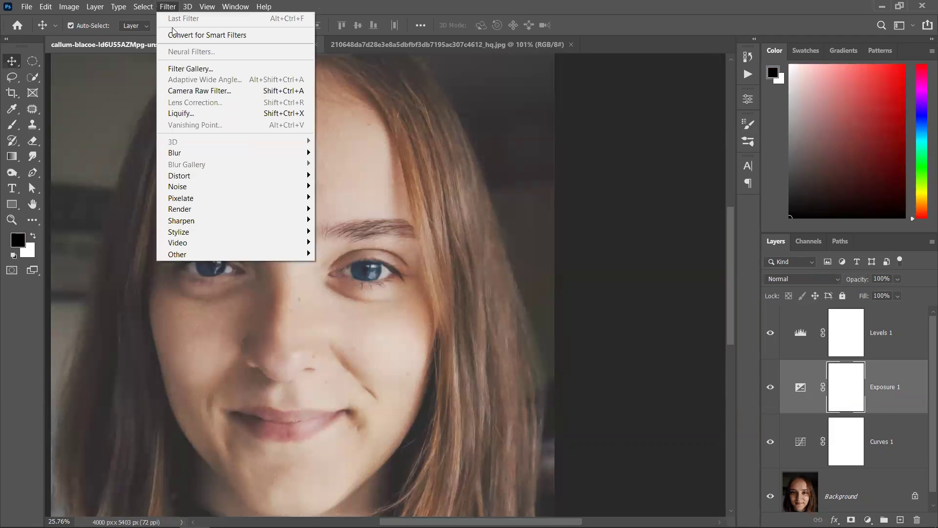
left_click(193, 92)
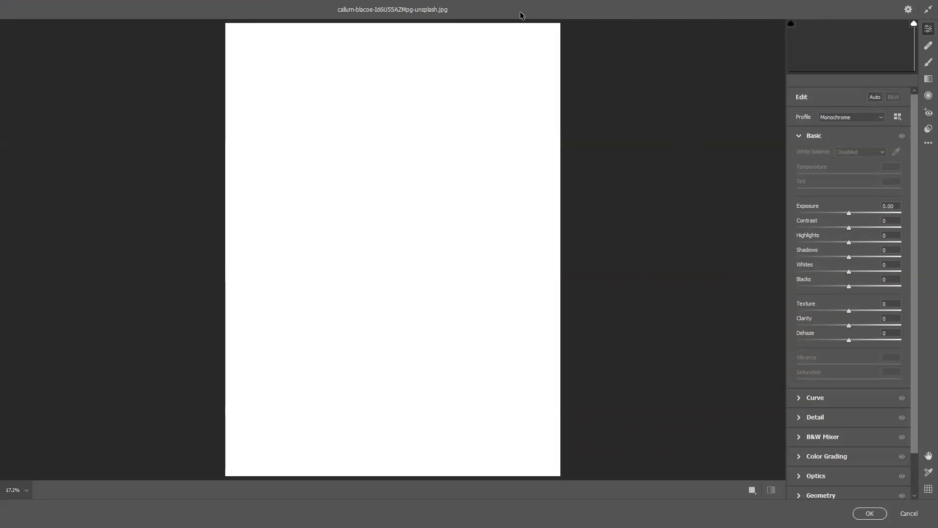
left_click(849, 216)
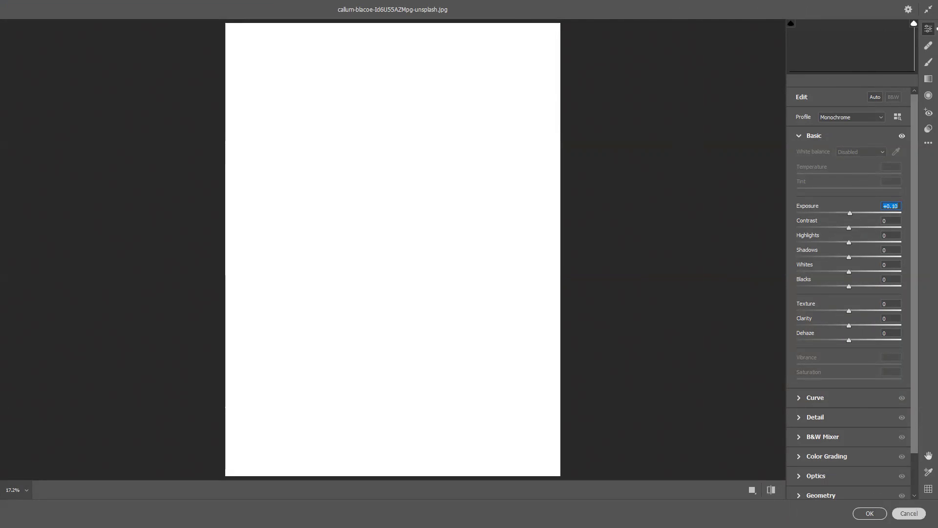
left_click(869, 513)
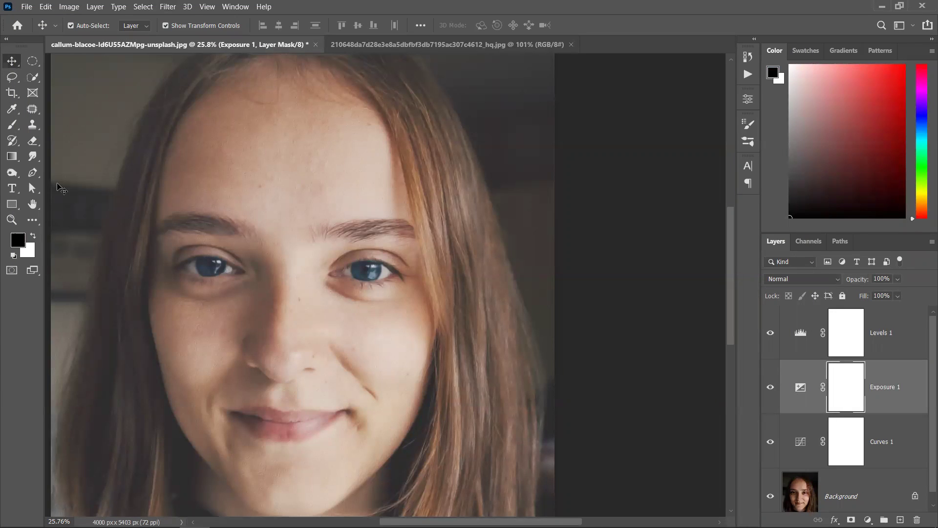
Step: Examine the portrait's skin texture close up from the forehead to the neck, and review the image as a whole
scroll(227, 185, "down", 2)
scroll(230, 186, "up", 2)
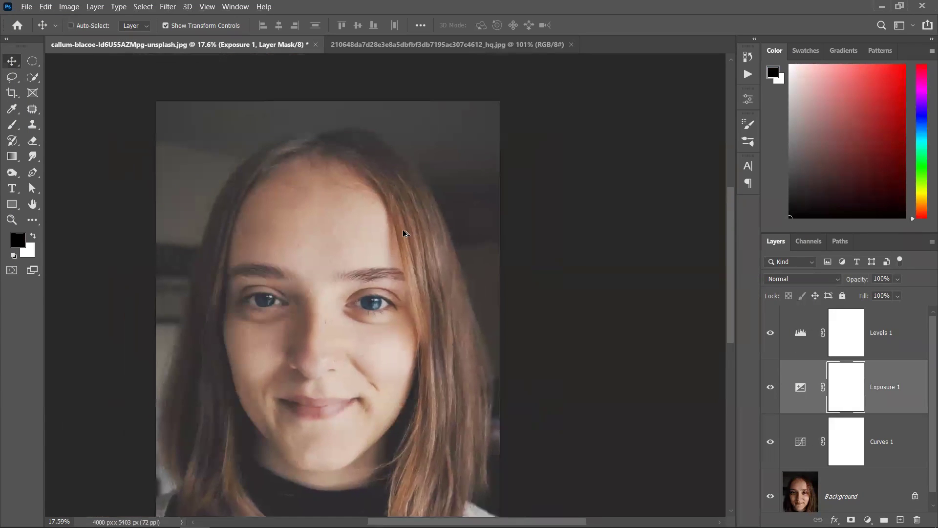
scroll(266, 233, "up", 1)
left_click_drag(244, 233, 325, 237)
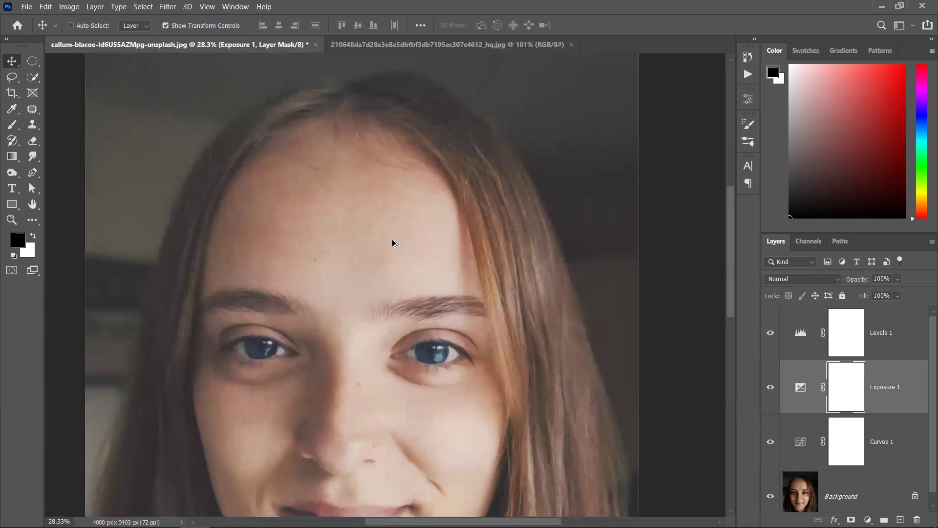
scroll(335, 276, "up", 3)
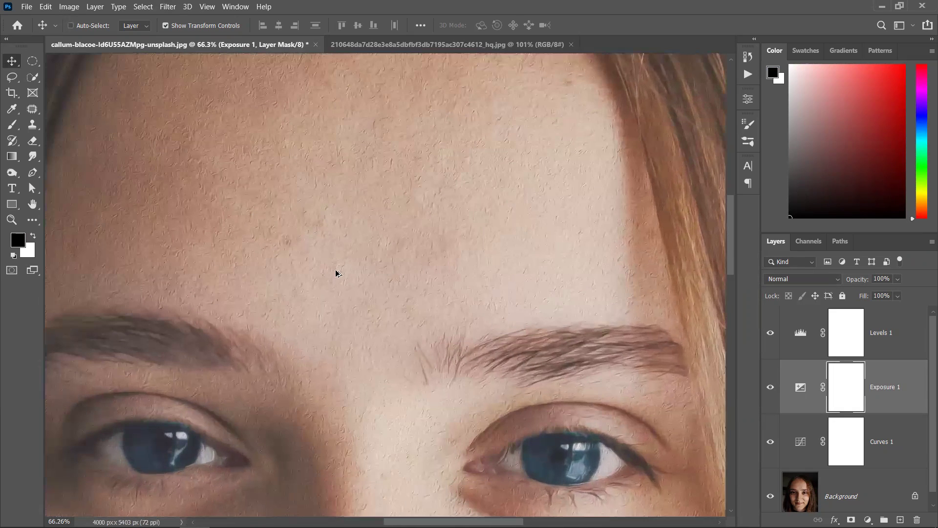
scroll(336, 274, "down", 10)
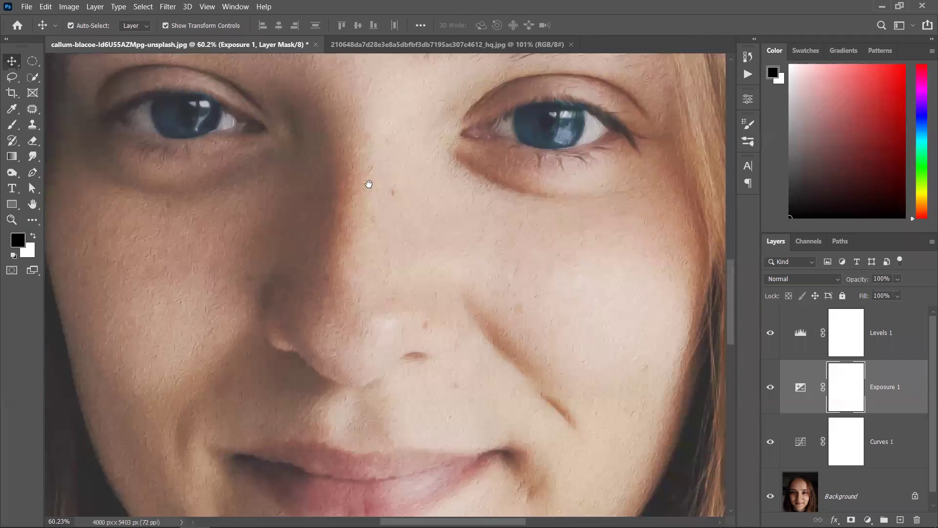
scroll(379, 309, "down", 5)
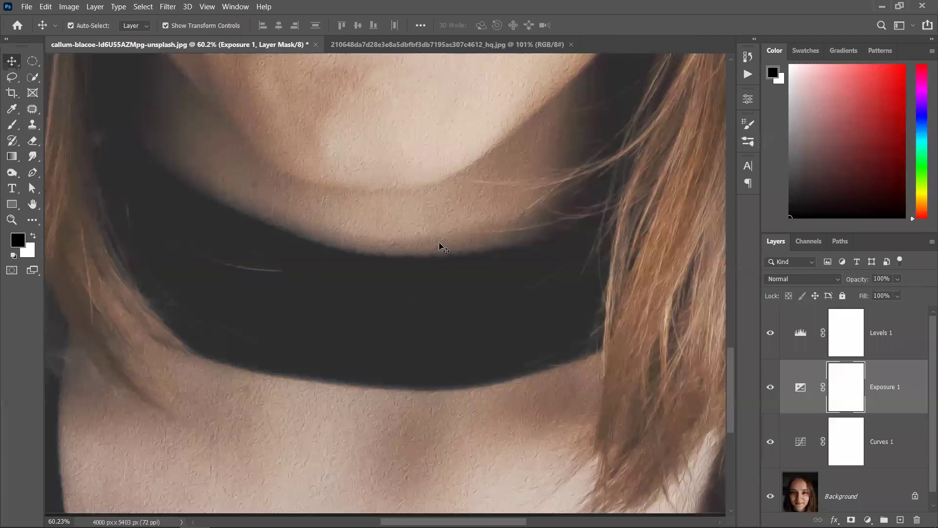
scroll(343, 230, "down", 6)
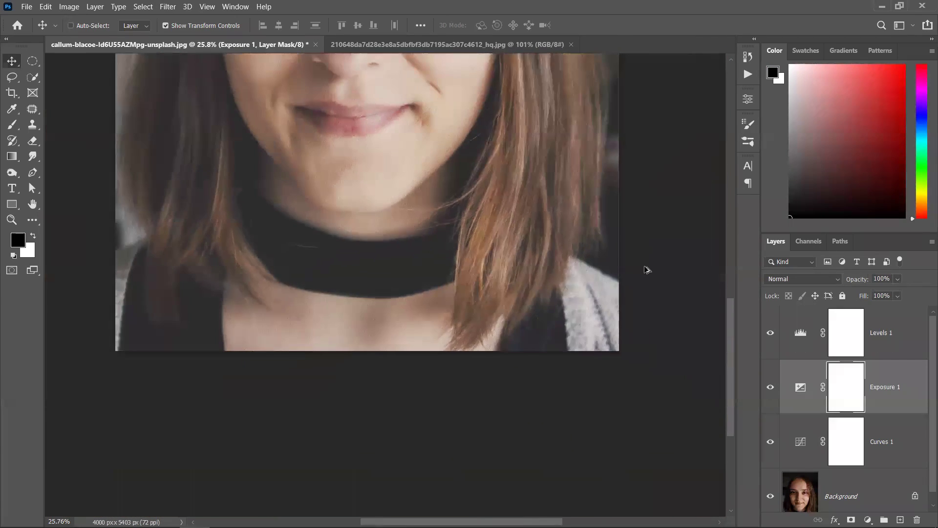
left_click_drag(388, 294, 383, 303)
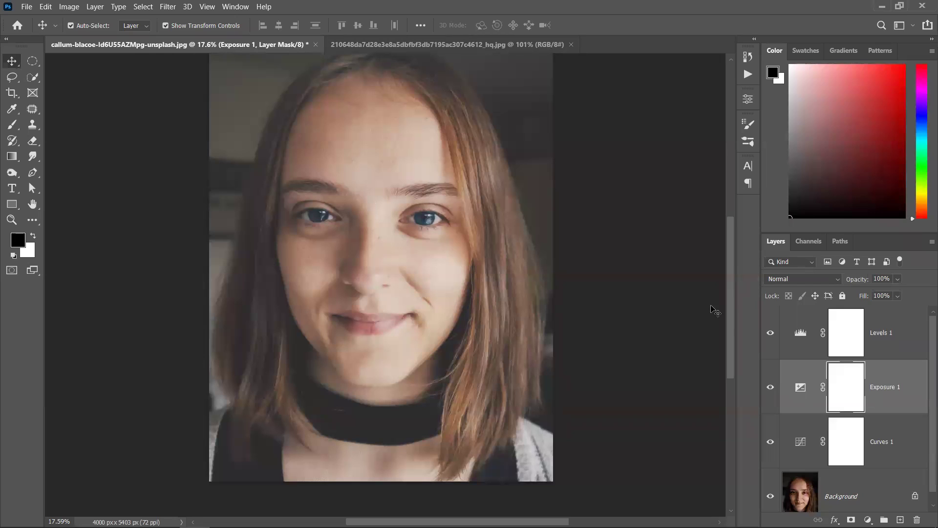
Step: Try brightening the dark hair tones beside the jaw with on-image adjustment on the Curves layer, and close its properties
left_click(909, 344)
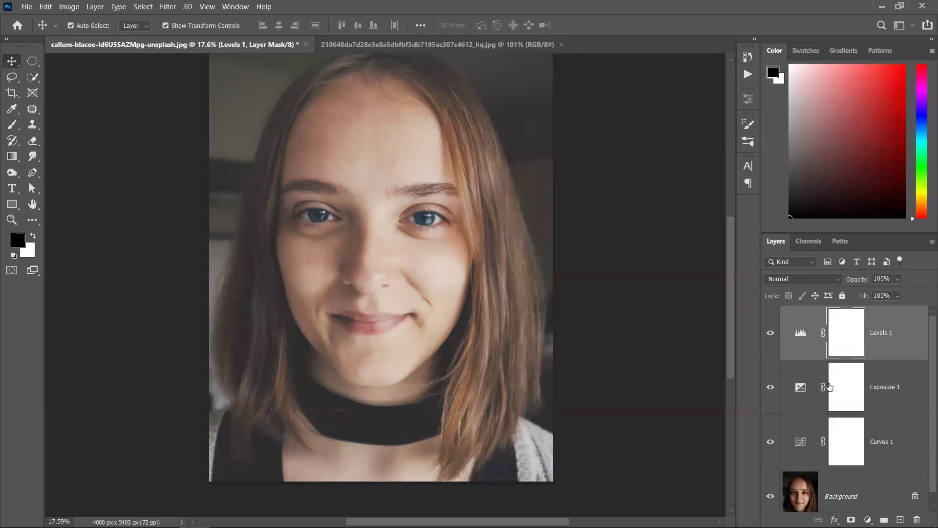
double_click(800, 441)
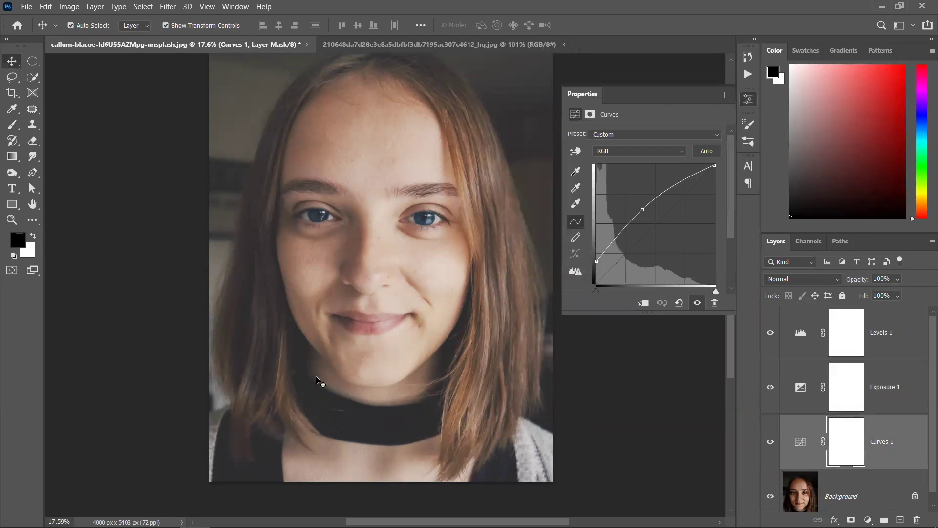
left_click(576, 152)
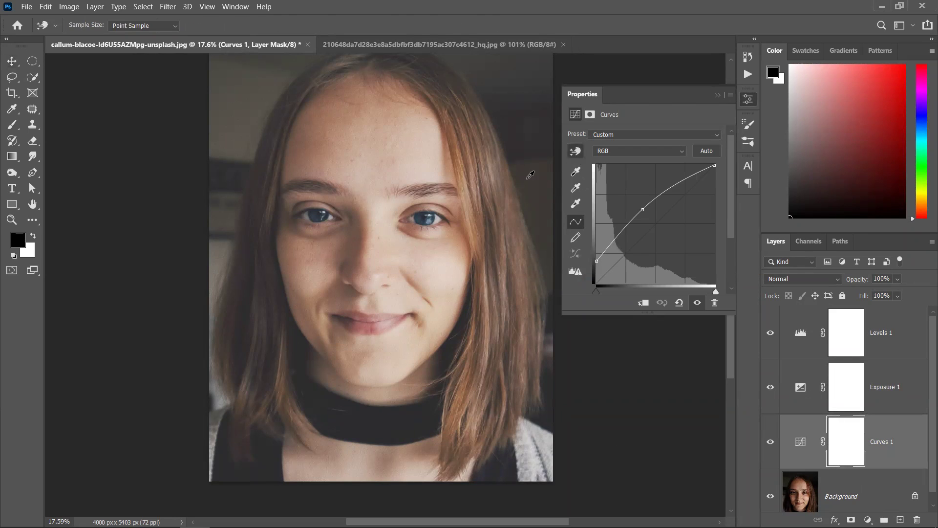
left_click_drag(299, 367, 294, 325)
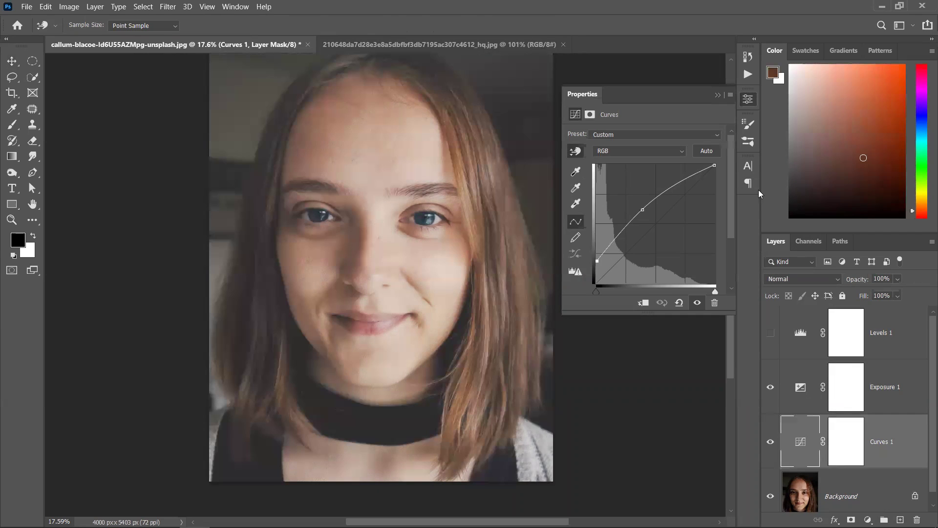
left_click(722, 93)
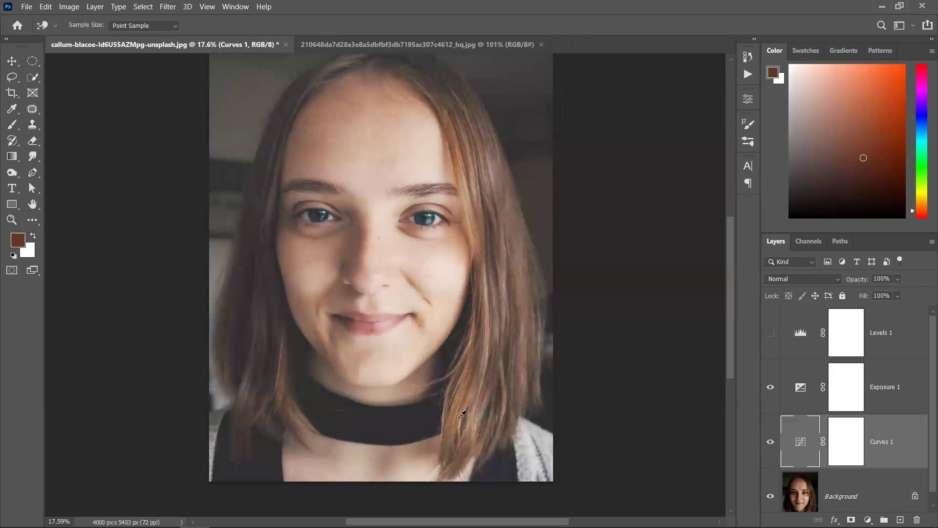
Step: Delete the Levels, Exposure and Curves adjustment layers so only the portrait's Background layer is left
left_click(12, 61)
left_click(597, 250)
scroll(425, 225, "down", 2)
left_click(903, 335)
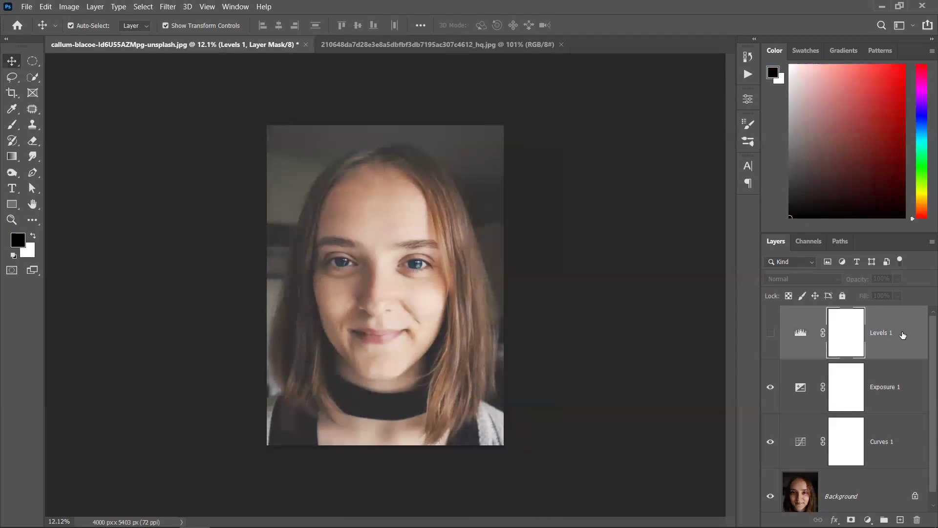
key("Delete")
key("Delete")
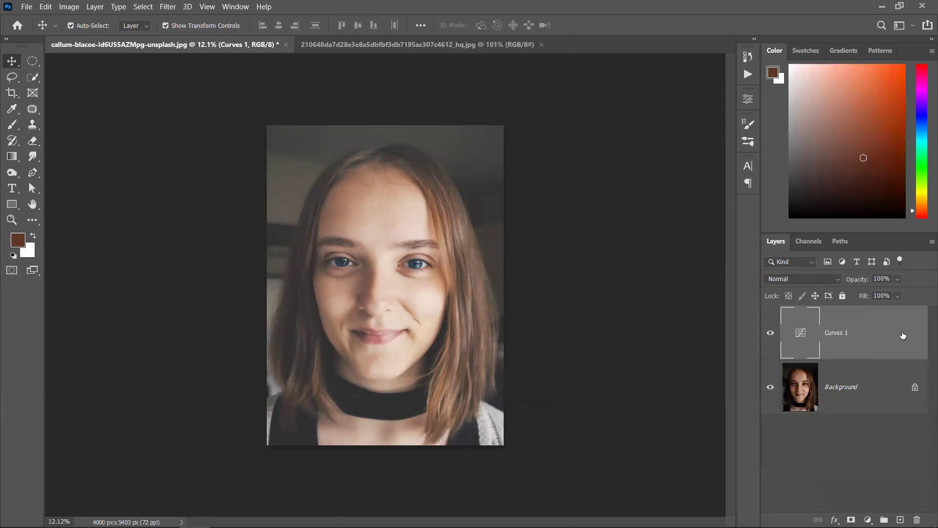
key("Delete")
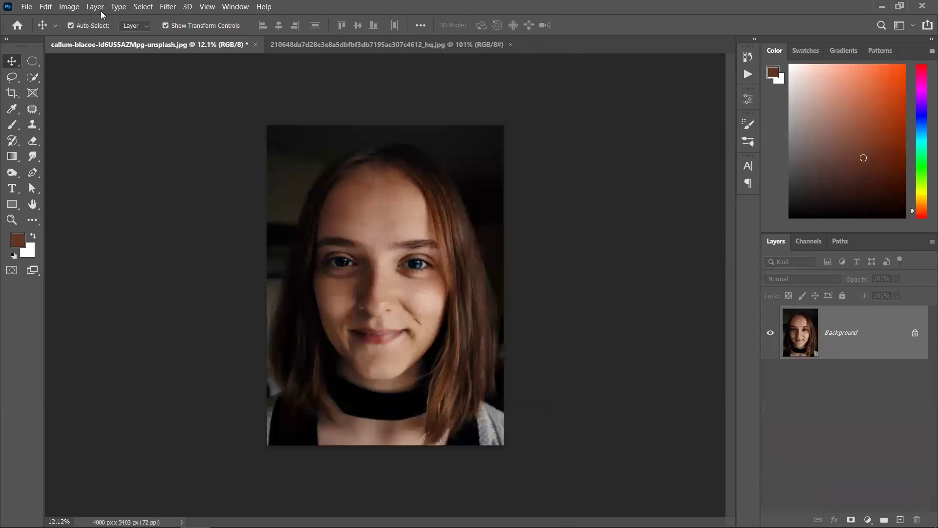
Step: Try Auto Tone directly on the portrait, inspect the face more closely, and undo the correction
left_click(74, 8)
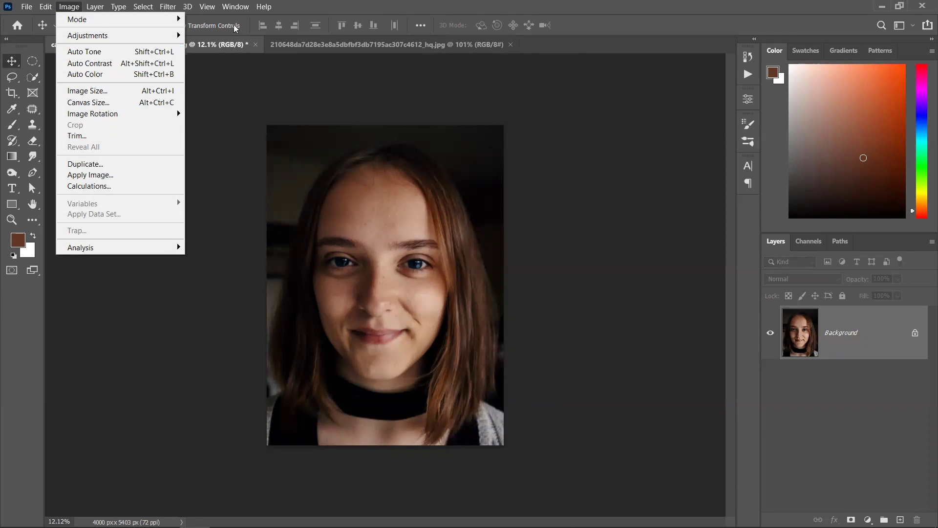
key("Escape")
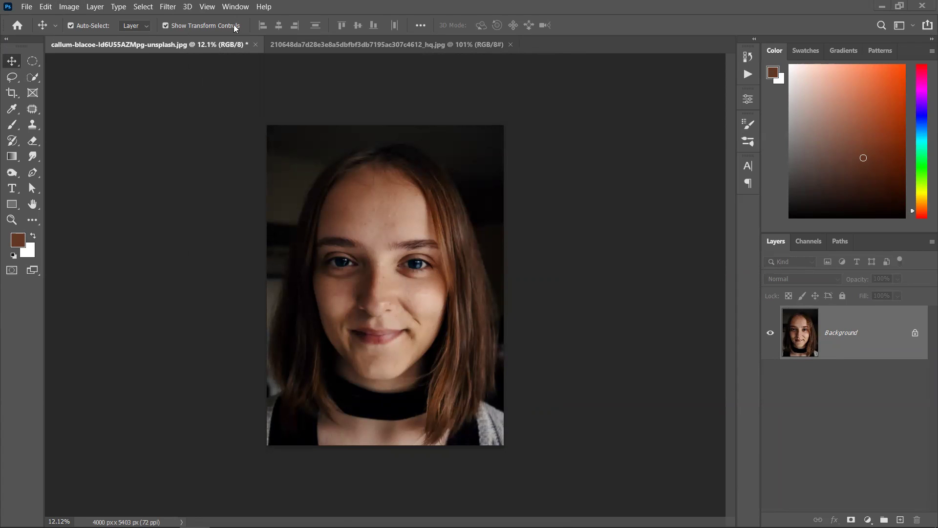
left_click(58, 7)
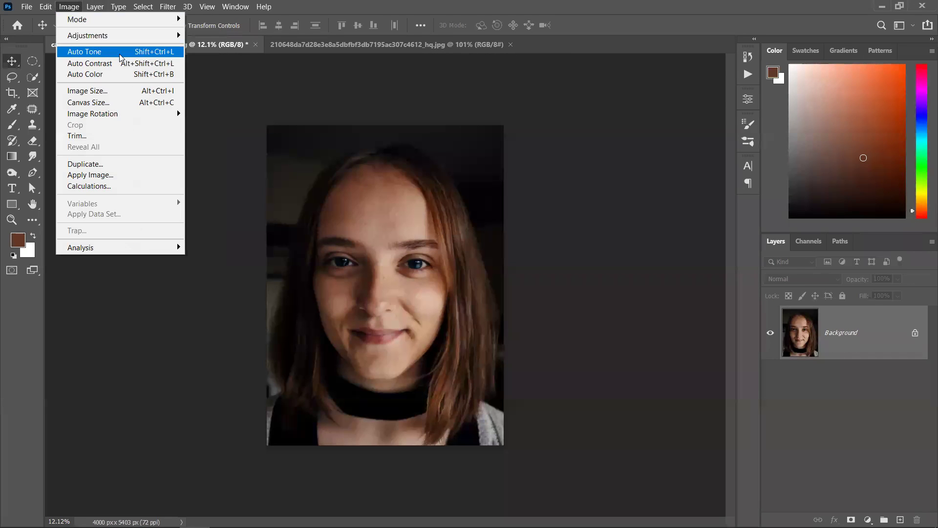
left_click(119, 54)
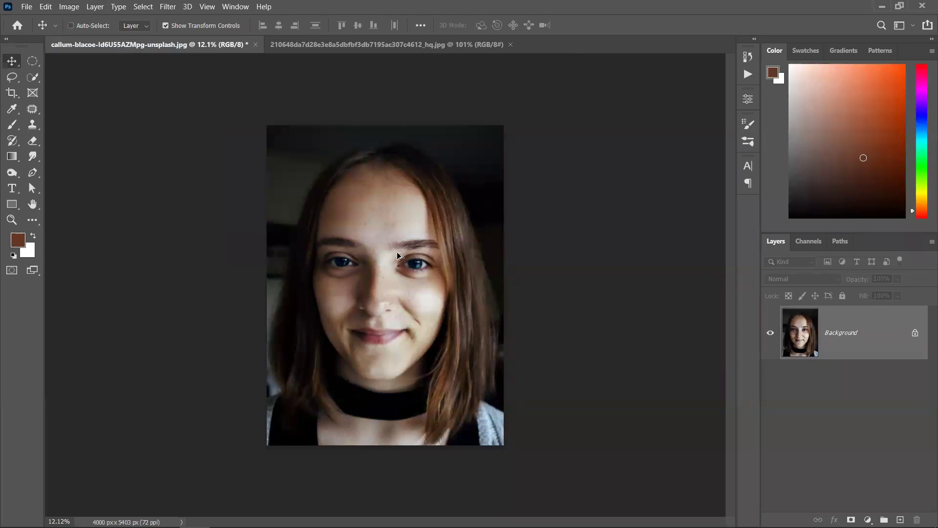
scroll(398, 255, "up", 3)
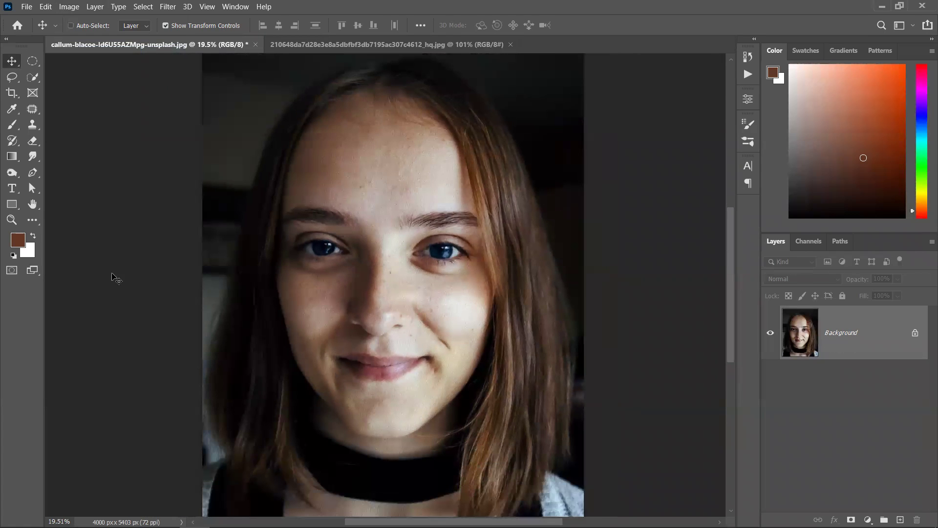
key("ctrl+z")
Step: Apply Auto Contrast directly to the portrait's Background layer and review the whole image
left_click(69, 6)
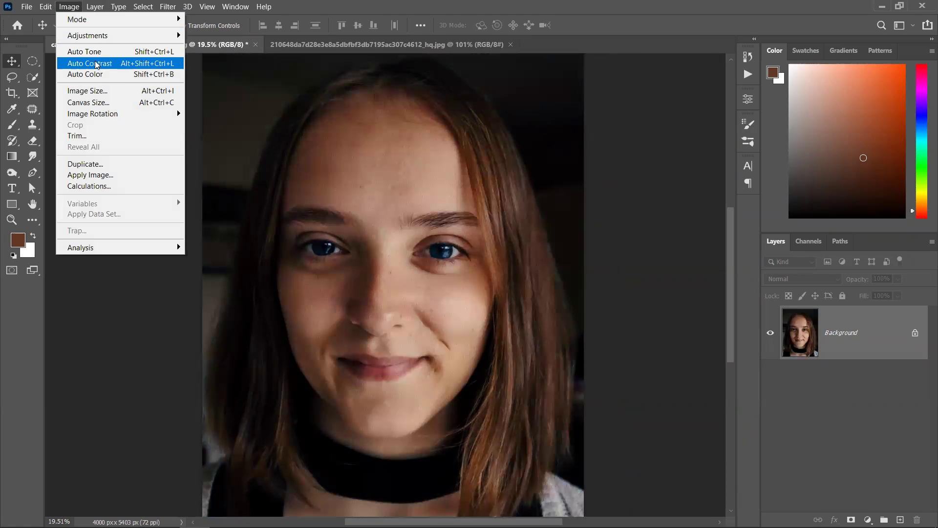
left_click(122, 69)
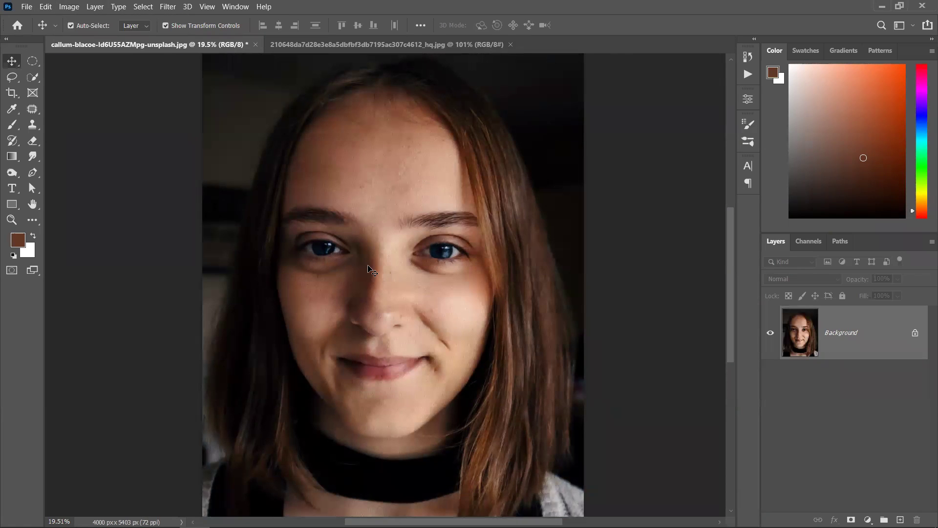
scroll(367, 263, "down", 2)
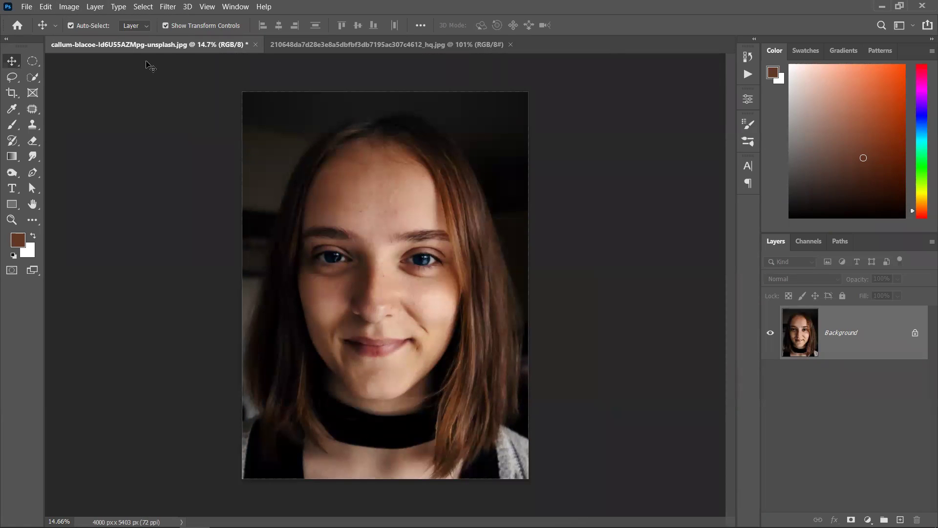
Step: Try Auto Color directly on the portrait, inspect the image closely and as a whole, and undo the correction
left_click(94, 7)
mouse_move(73, 7)
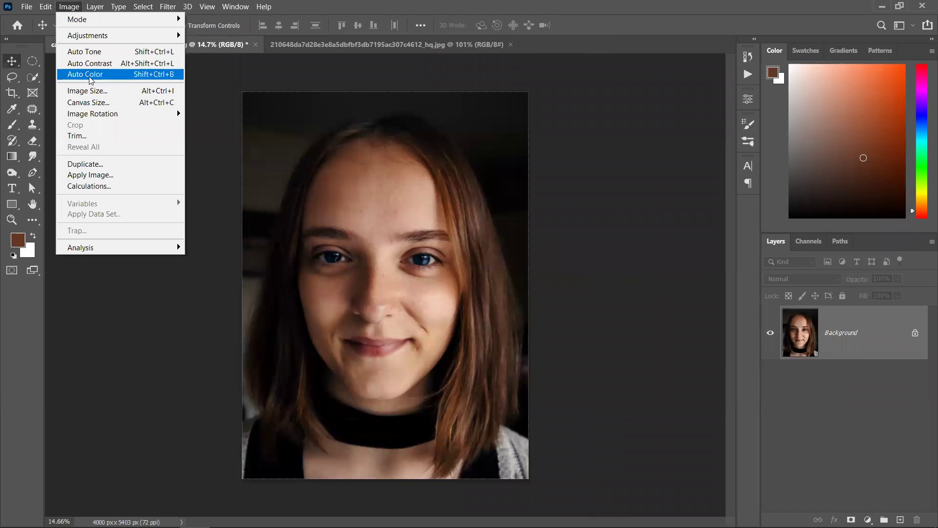
left_click(112, 72)
scroll(401, 248, "up", 2)
scroll(401, 247, "down", 3)
key("ctrl+z")
left_click(71, 7)
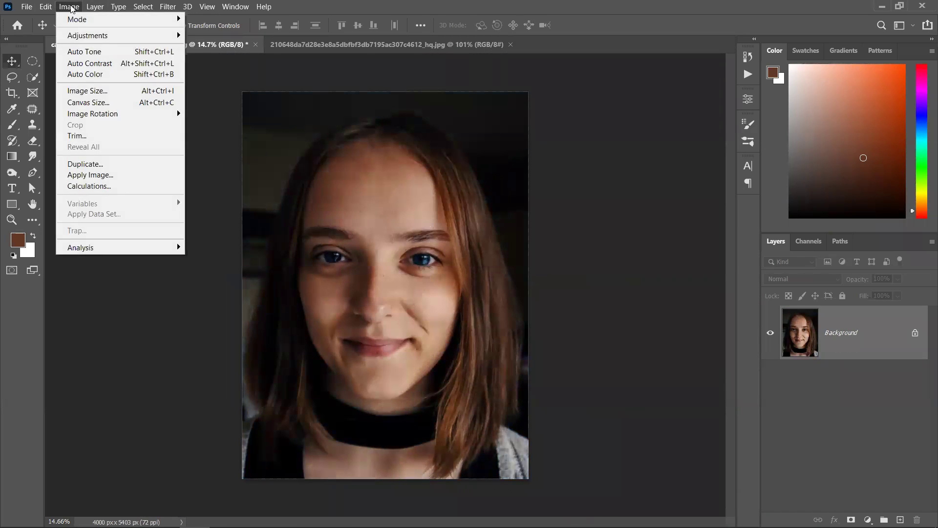
mouse_move(104, 37)
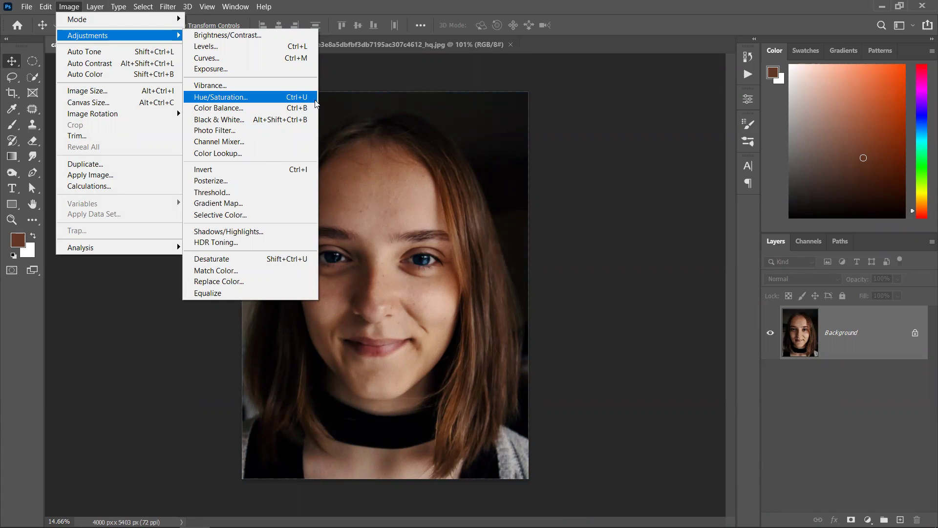
left_click(415, 208)
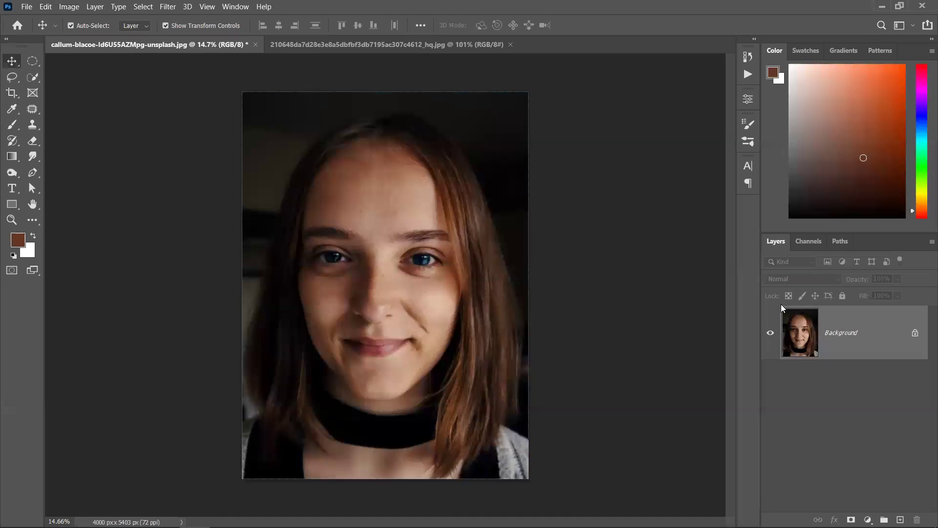
scroll(359, 340, "up", 2)
scroll(321, 313, "down", 1)
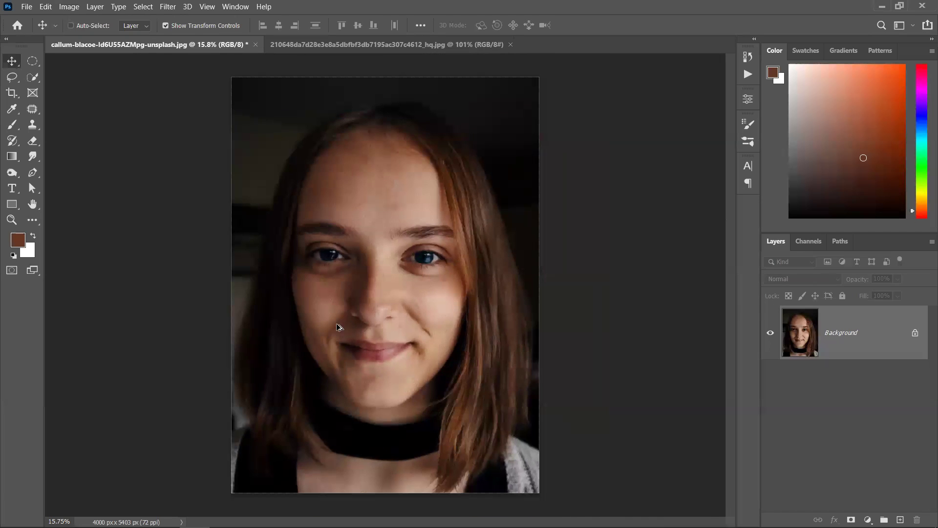
Step: Try a direct Exposure adjustment on the Background layer with exposure -0.45 and offsets of -0.0731, +0.1285 and +0.0059, and cancel it
left_click(73, 7)
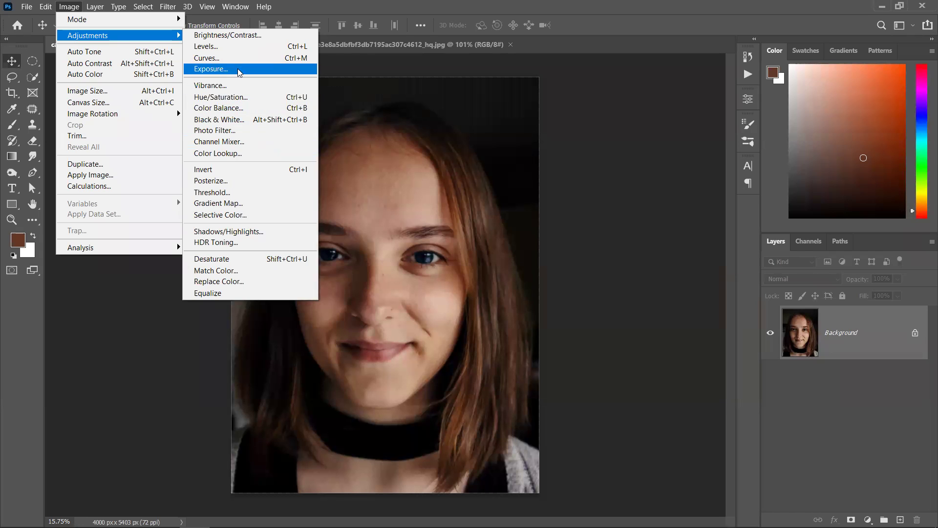
left_click(212, 72)
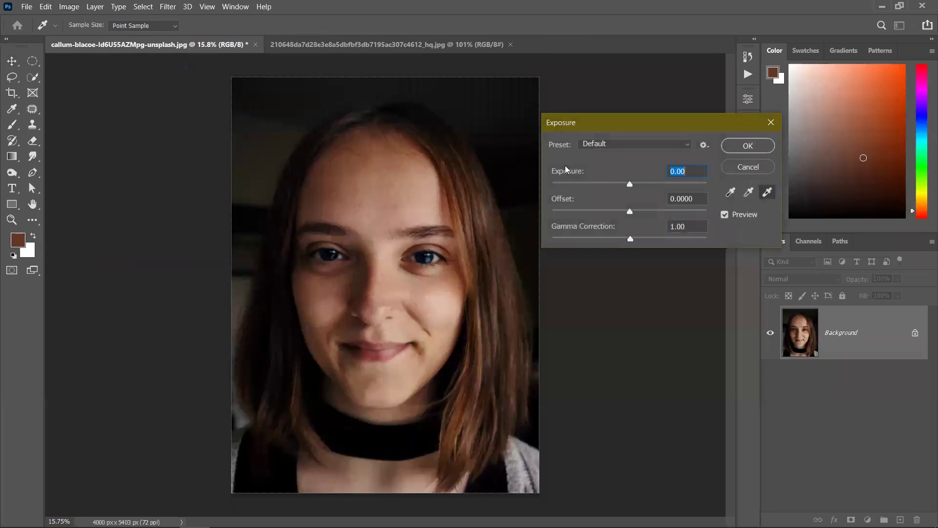
mouse_move(631, 185)
left_mouse_down()
mouse_move(711, 185)
mouse_move(530, 188)
mouse_move(627, 195)
left_mouse_up()
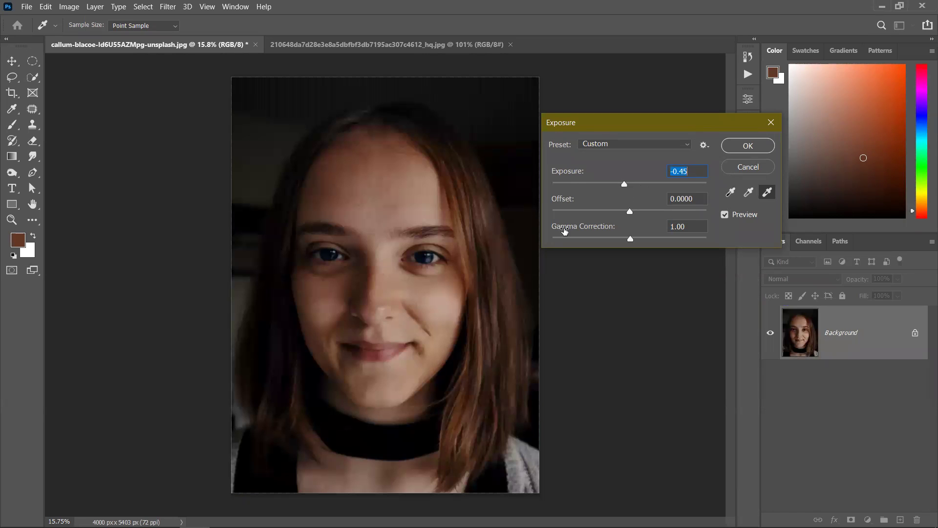
mouse_move(632, 217)
left_mouse_down()
mouse_move(662, 216)
mouse_move(618, 216)
left_mouse_up()
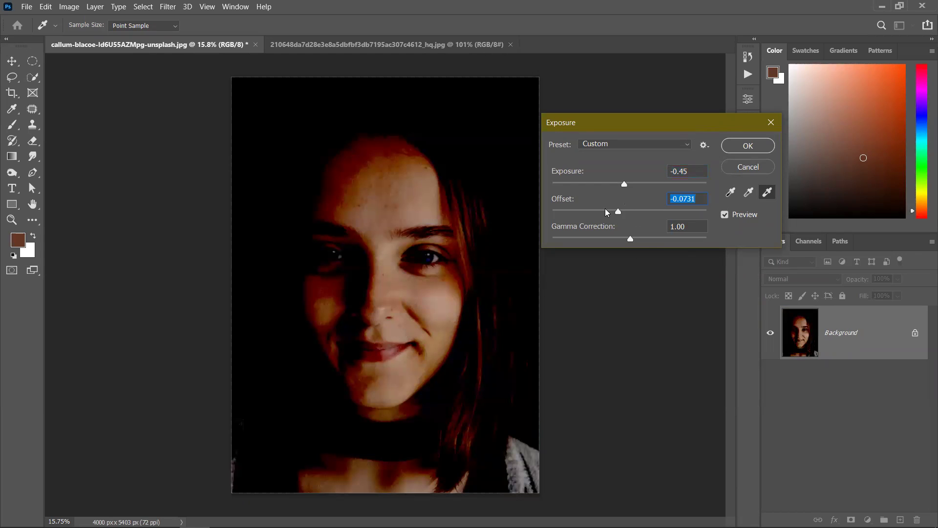
left_click_drag(615, 215, 651, 219)
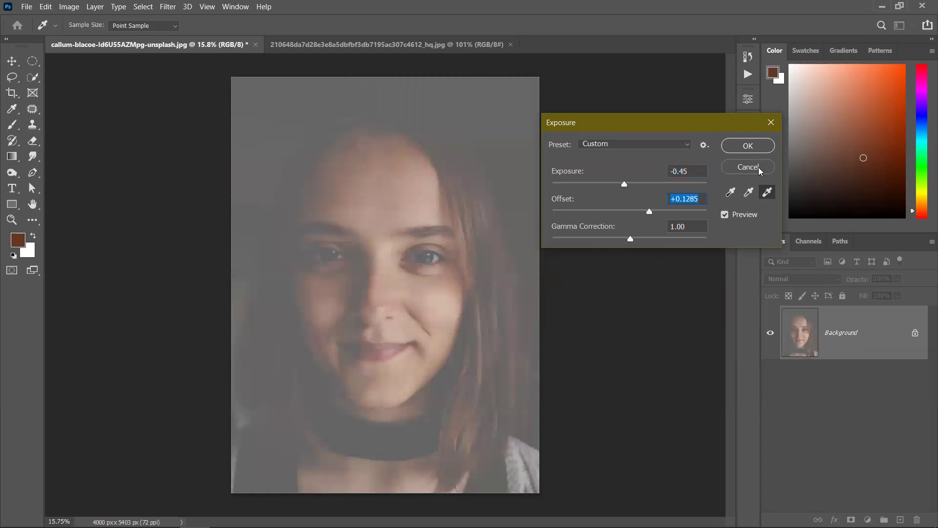
left_click_drag(652, 216, 632, 217)
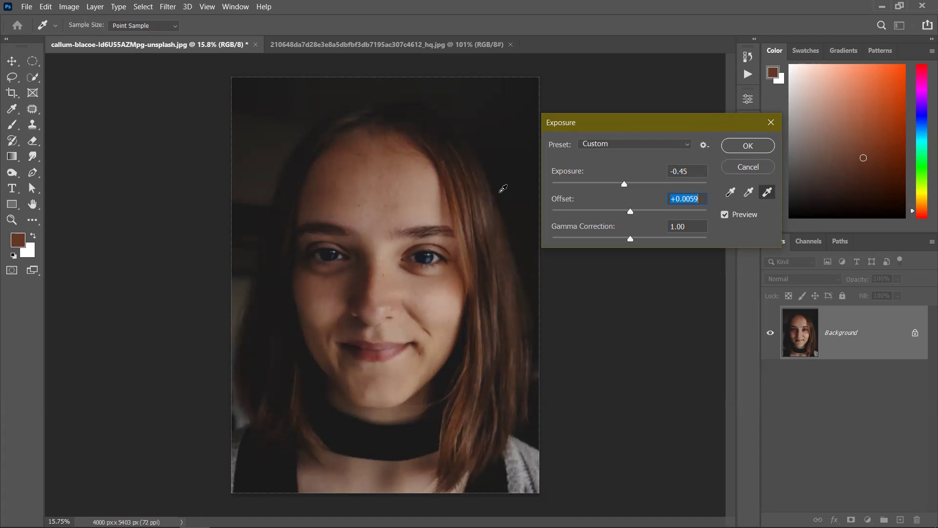
left_click(748, 167)
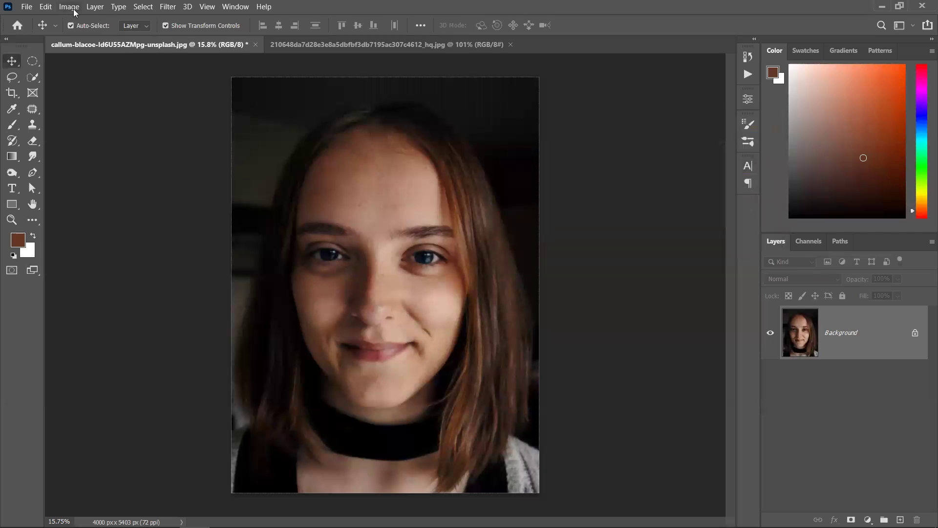
Step: Try shifting the portrait's hue towards negative values with a direct Hue/Saturation adjustment, and cancel it
left_click(74, 9)
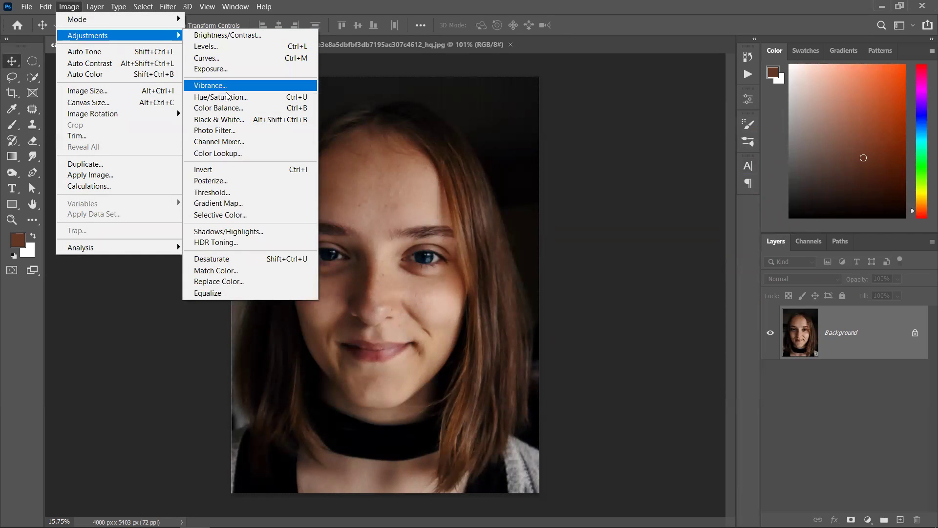
left_click(222, 97)
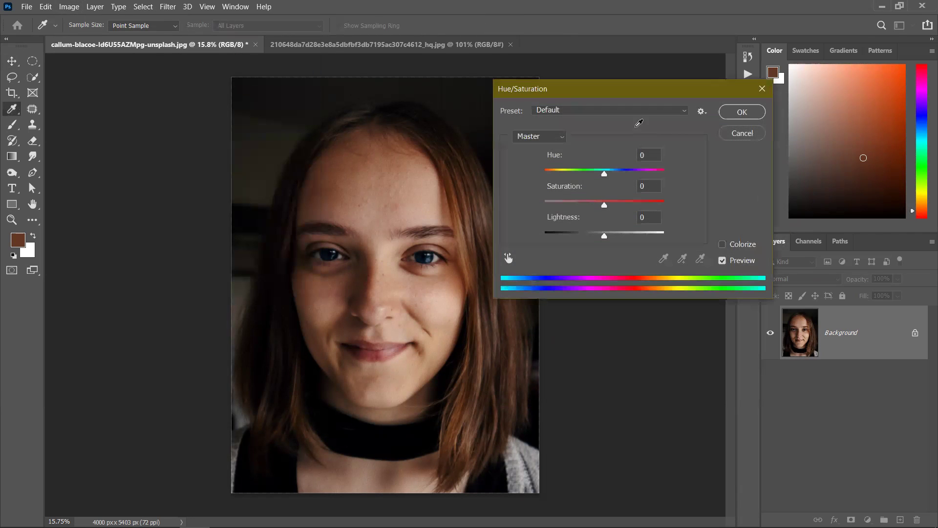
left_click_drag(606, 176, 560, 236)
left_click(742, 135)
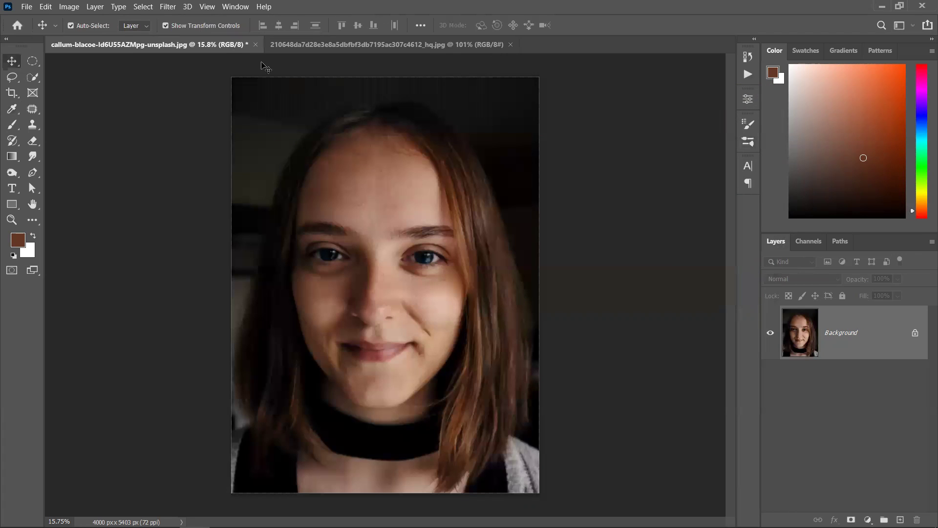
Step: Try a direct Black & White conversion of the portrait with Reds at 62% and Yellows at 45%, and cancel it
left_click(77, 7)
mouse_move(147, 35)
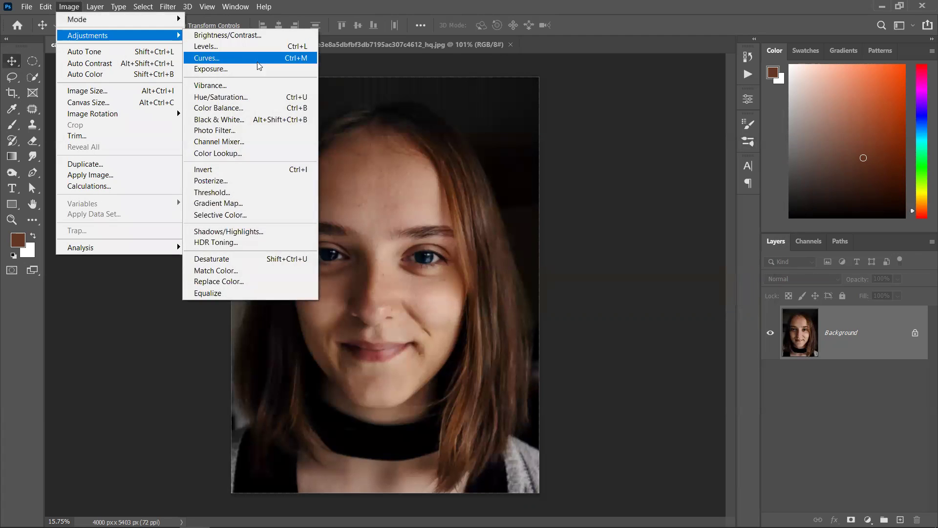
left_click(264, 120)
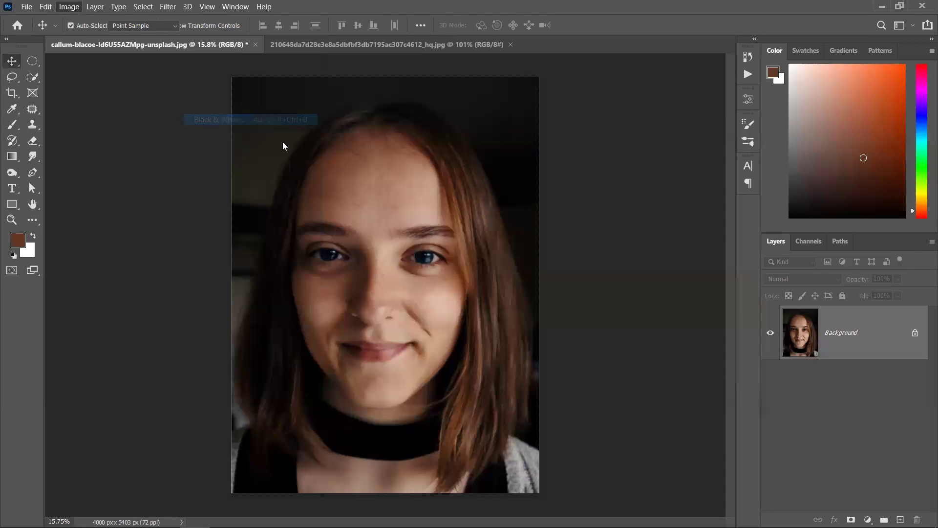
left_click_drag(623, 77, 667, 71)
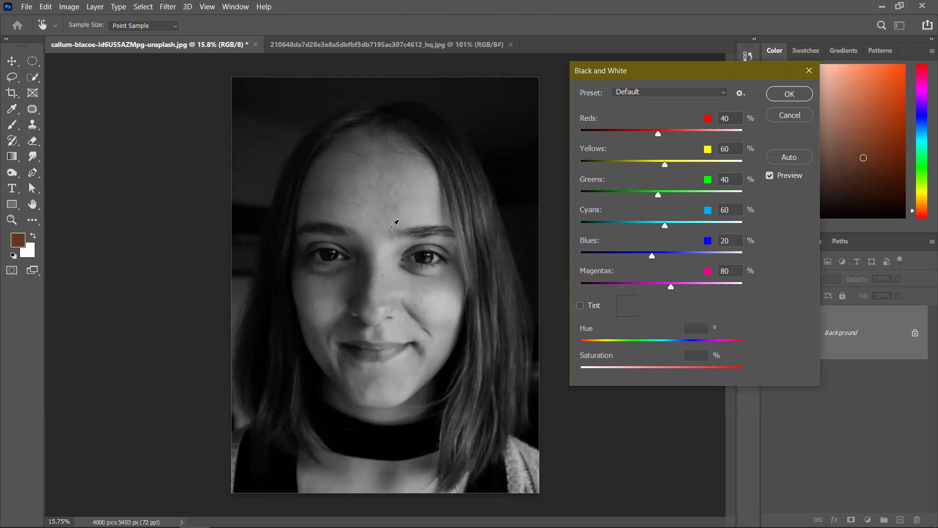
left_click_drag(658, 132, 617, 139)
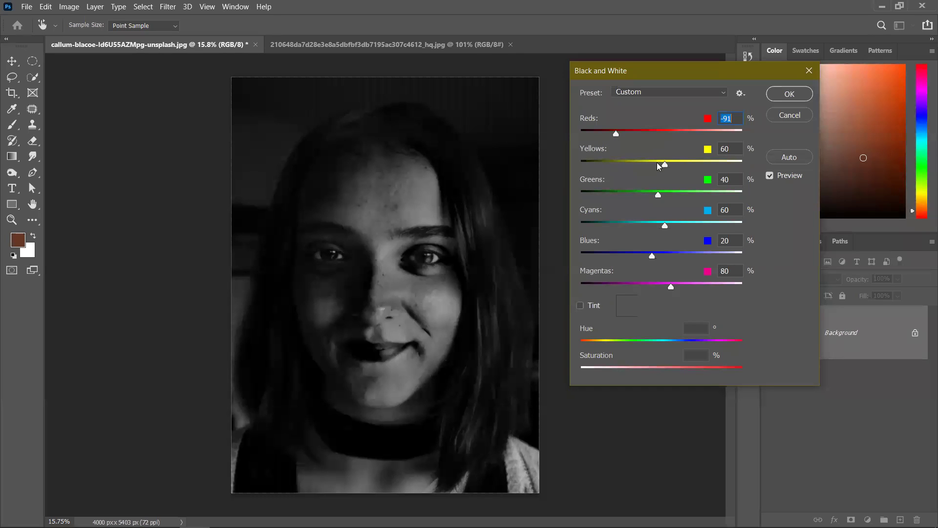
left_click_drag(616, 135, 660, 174)
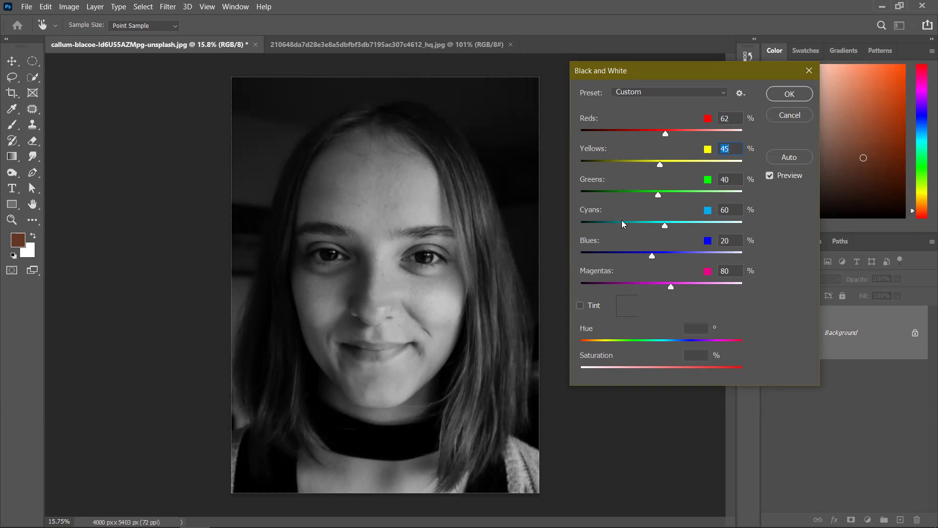
left_click(790, 116)
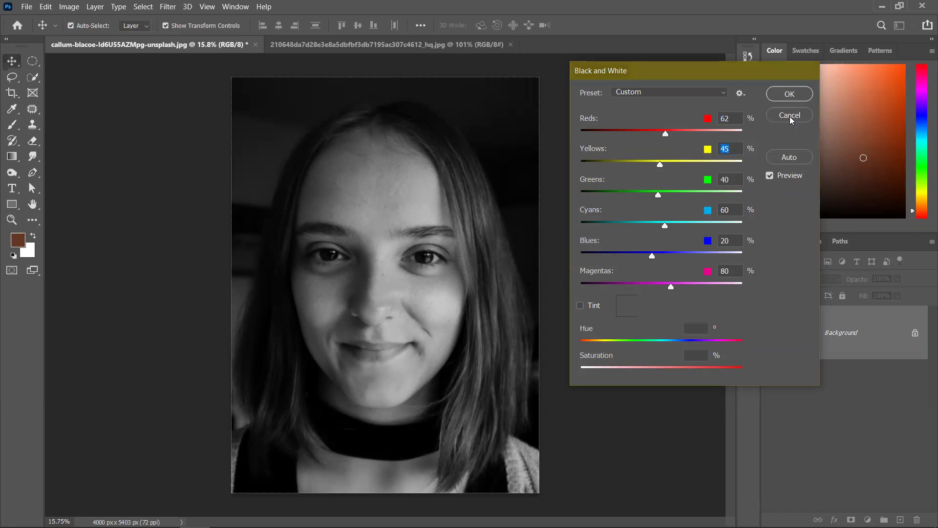
left_click(868, 520)
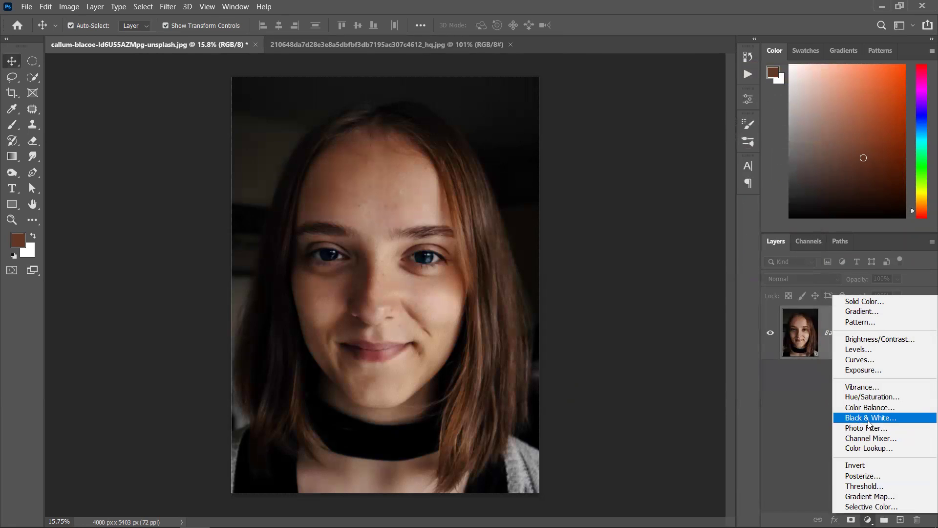
left_click(69, 11)
left_click(68, 7)
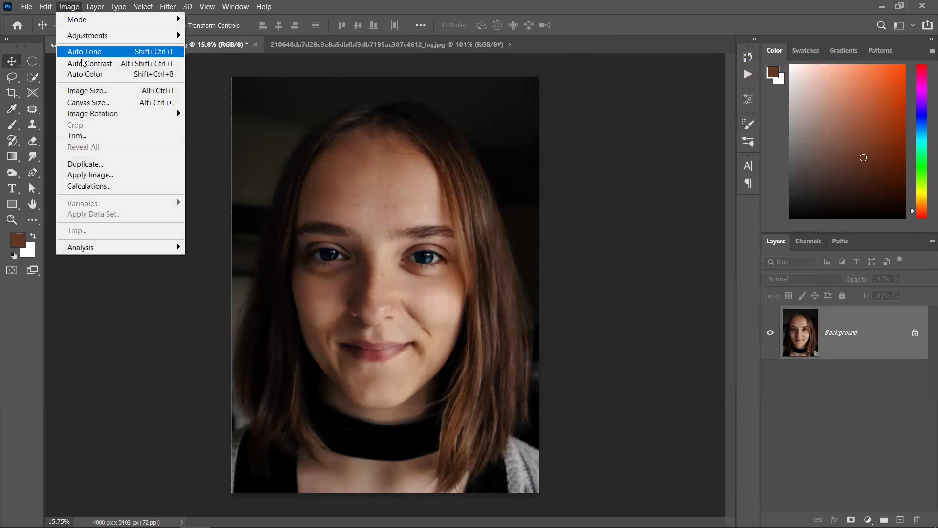
mouse_move(91, 37)
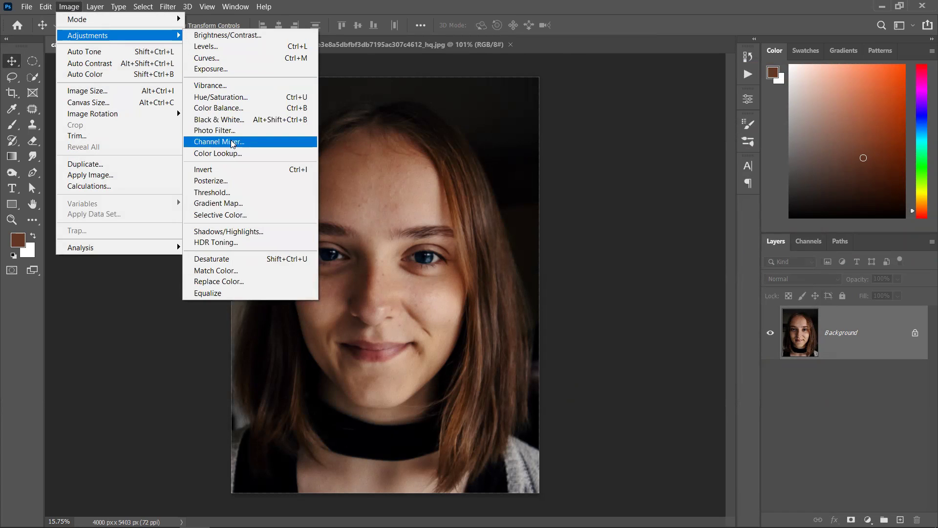
Step: Try a direct Invert on the portrait, invert it back, and inspect the restored image
left_click(274, 171)
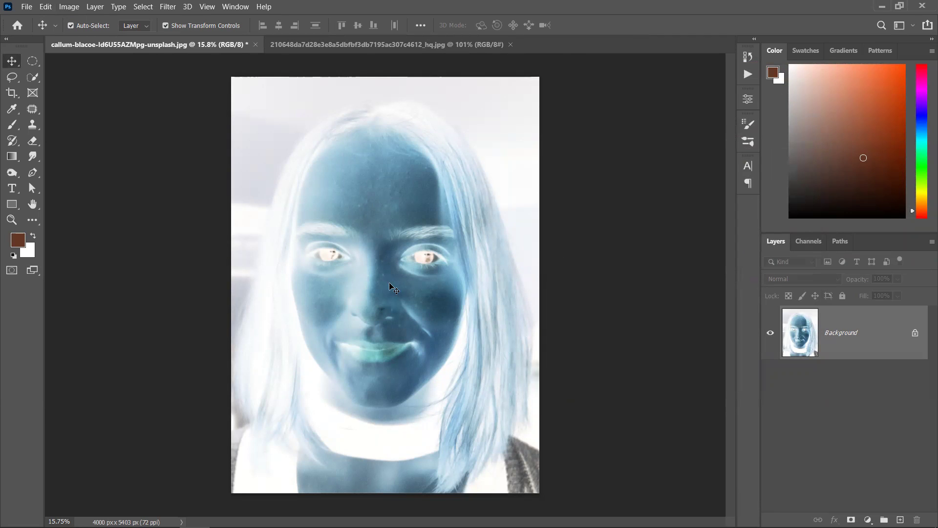
key("ctrl")
key("ctrl+i")
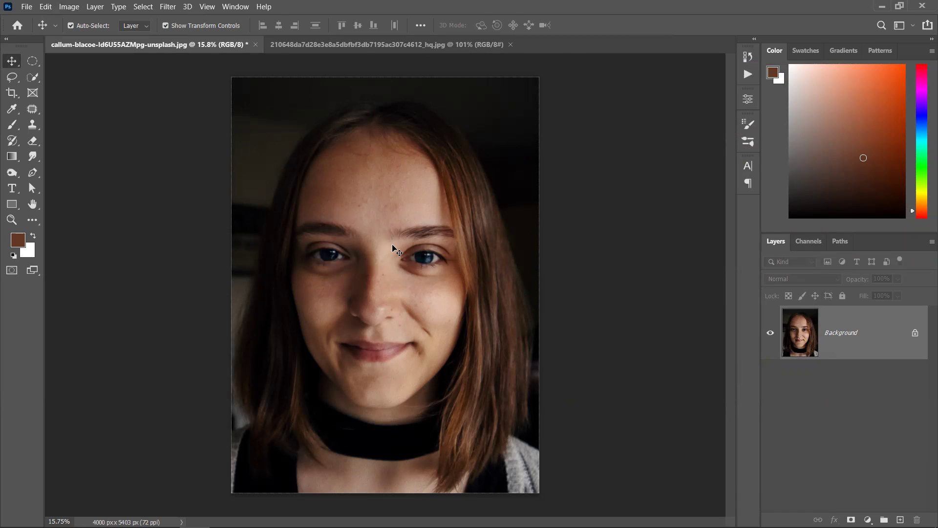
scroll(402, 227, "up", 2)
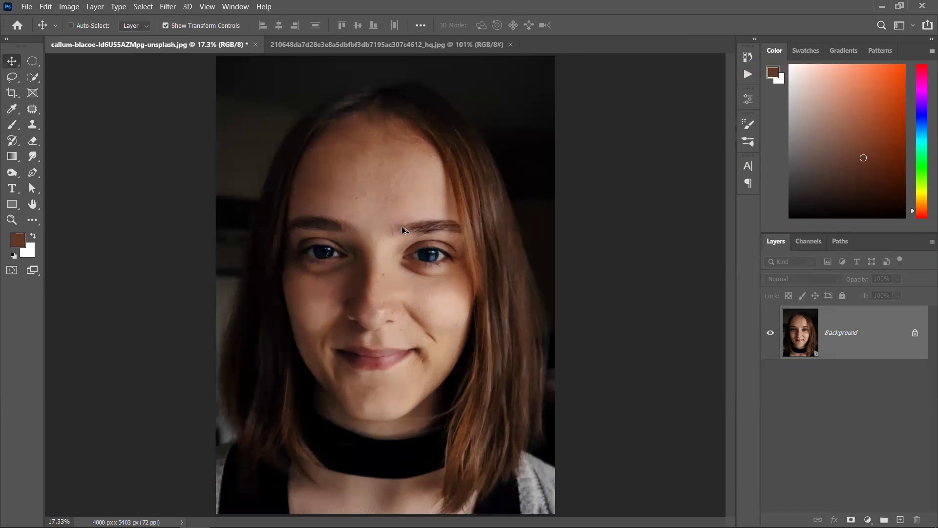
scroll(445, 271, "down", 2)
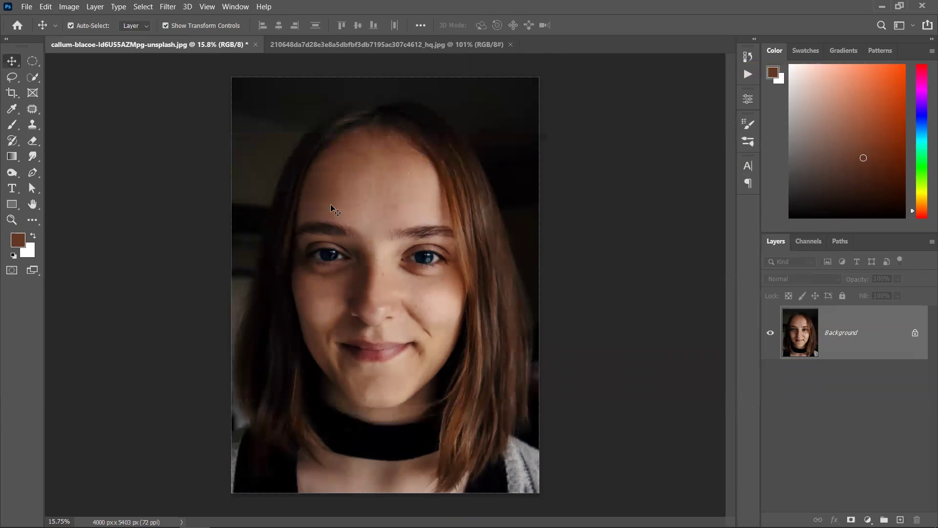
Step: Invert the negative photo of the woman with the hair bow in the second document, and close it without saving
left_click(305, 45)
scroll(394, 277, "up", 6)
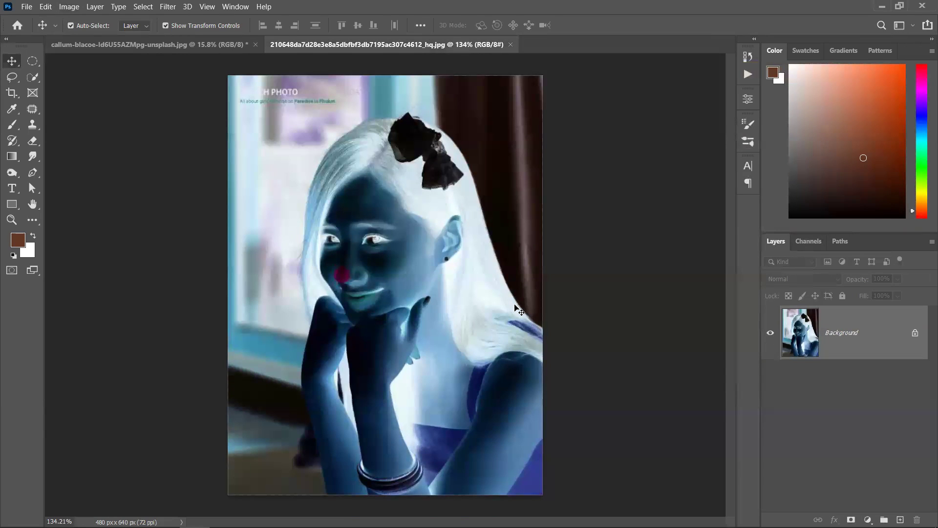
left_click(73, 7)
mouse_move(82, 37)
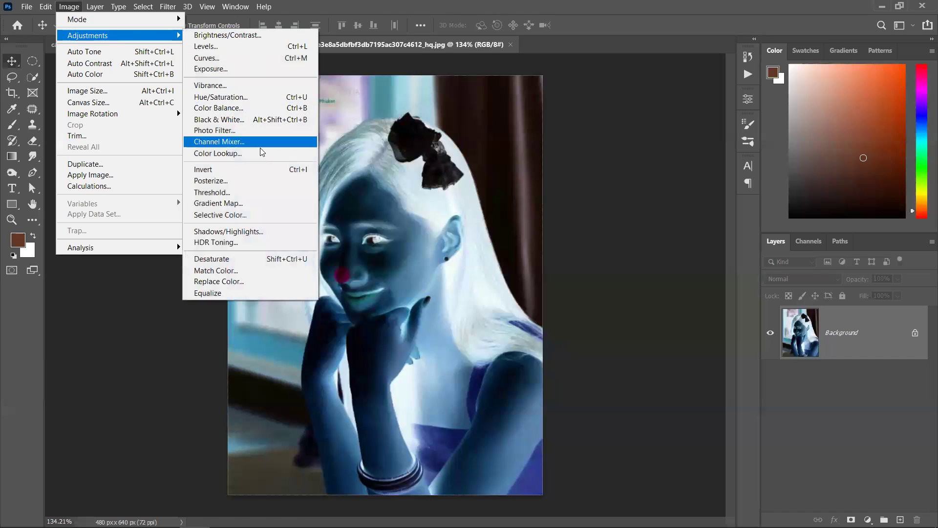
left_click(273, 170)
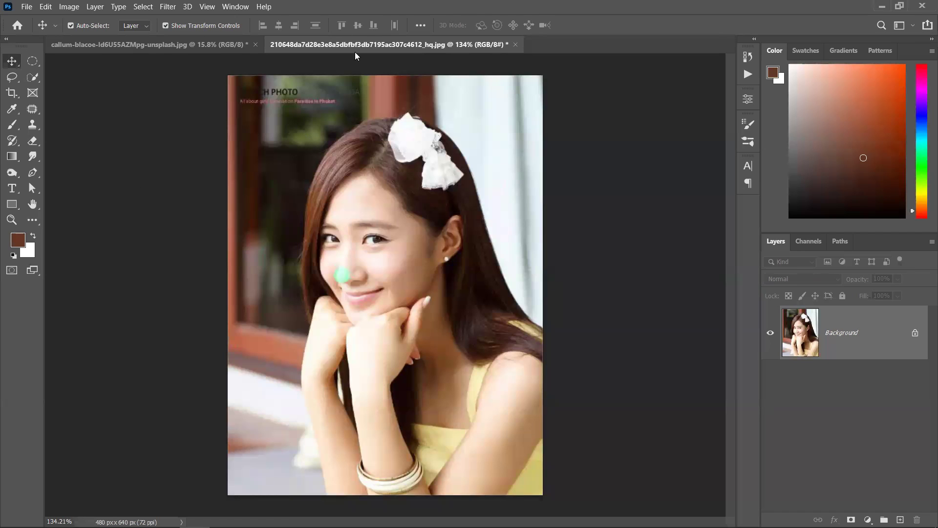
left_click(515, 46)
left_click(487, 217)
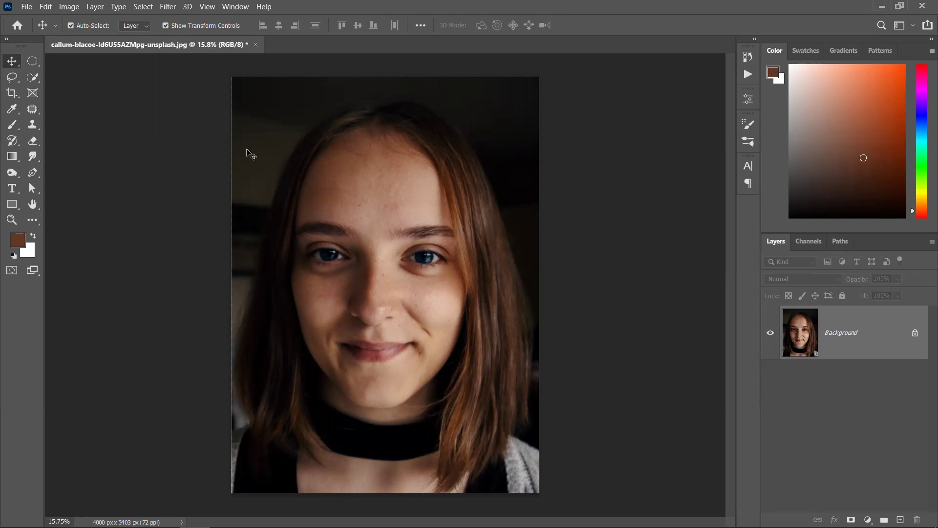
Step: Try inverting the portrait's colours once more and invert them back to the original
key("ctrl")
key("ctrl+i")
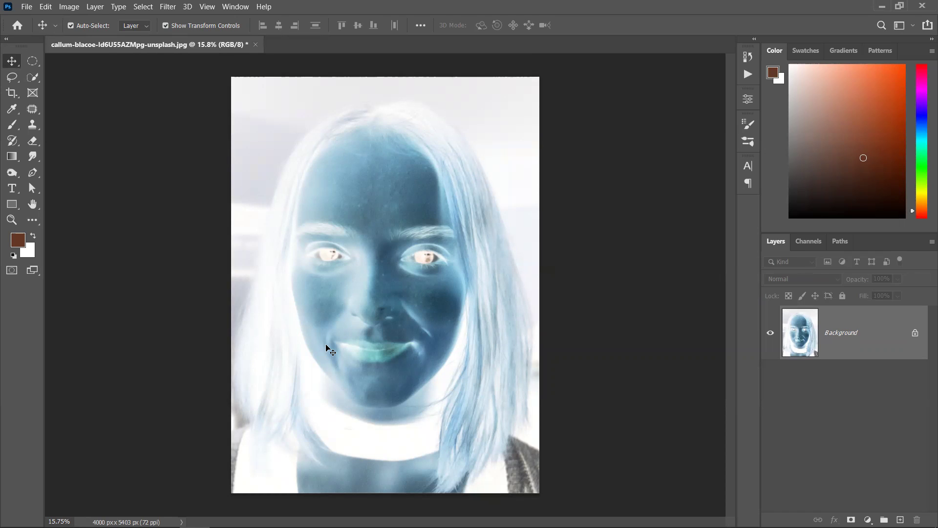
key("ctrl")
key("ctrl+i")
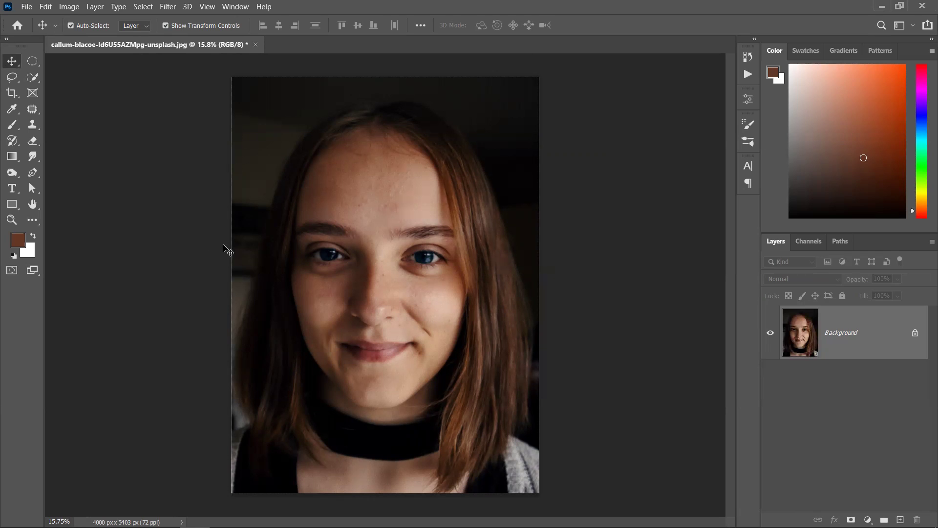
left_click(29, 9)
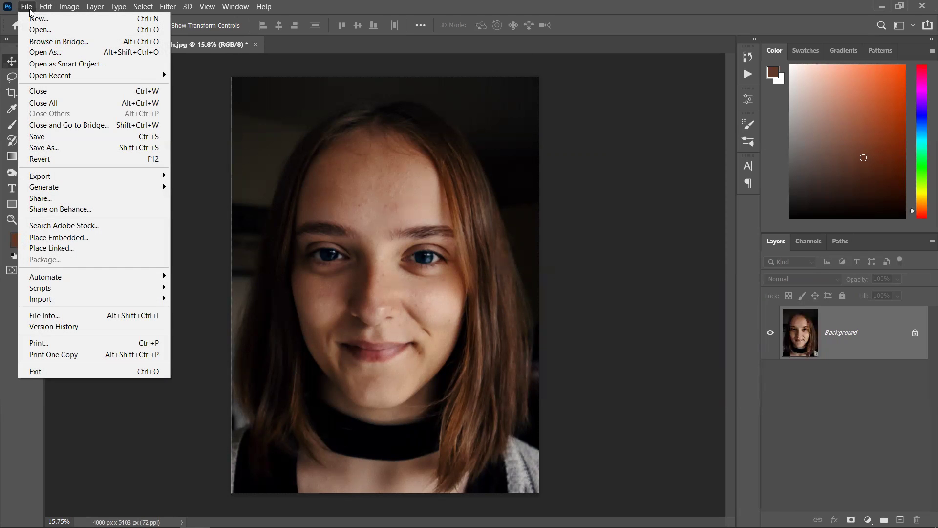
mouse_move(188, 10)
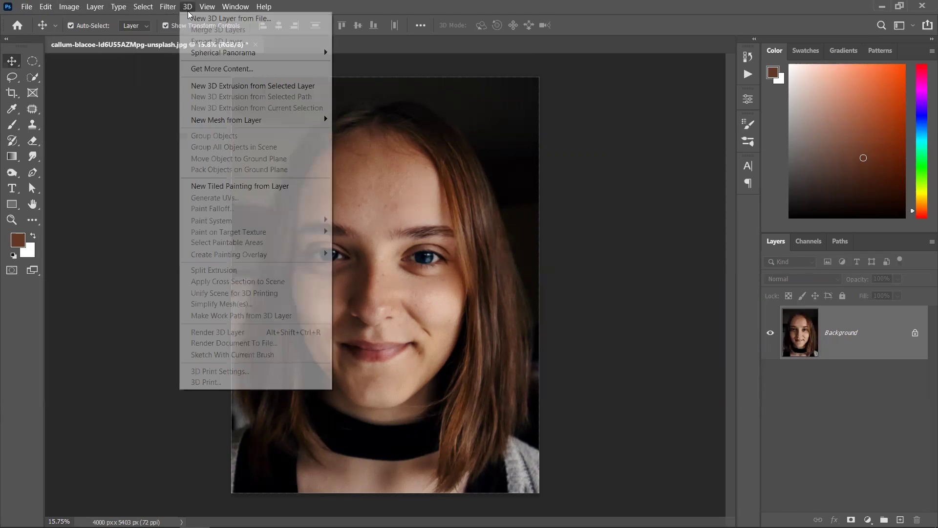
mouse_move(96, 10)
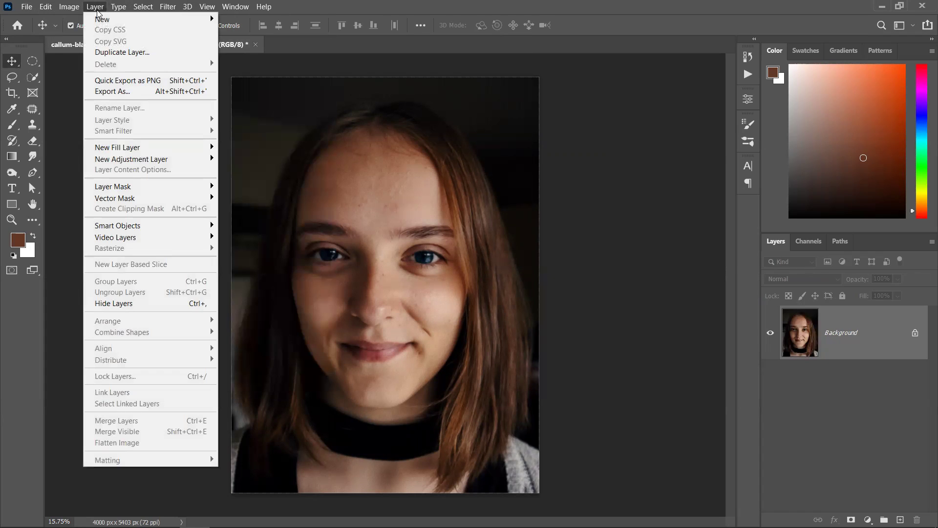
mouse_move(84, 36)
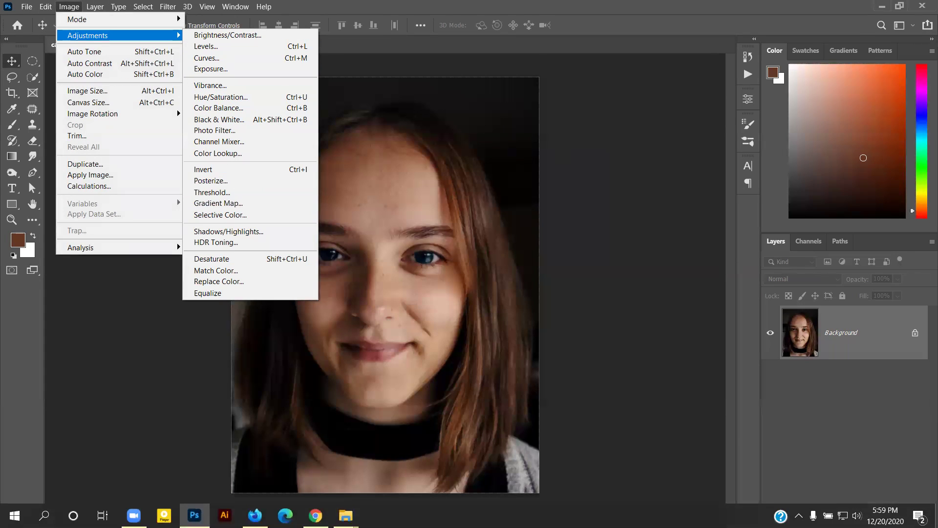
left_click(624, 346)
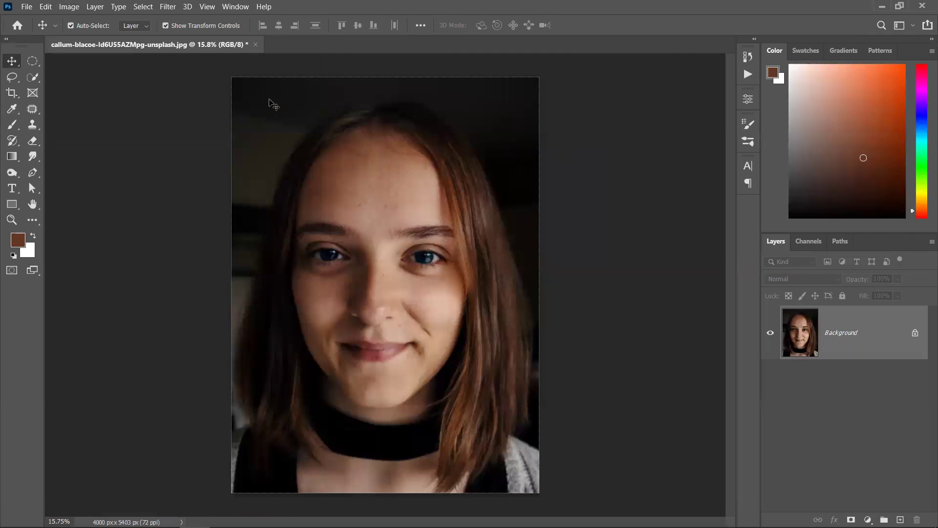
Step: Close the portrait without saving and open the recent photo of the "You are worthy of love" sign
left_click(256, 45)
left_click(494, 209)
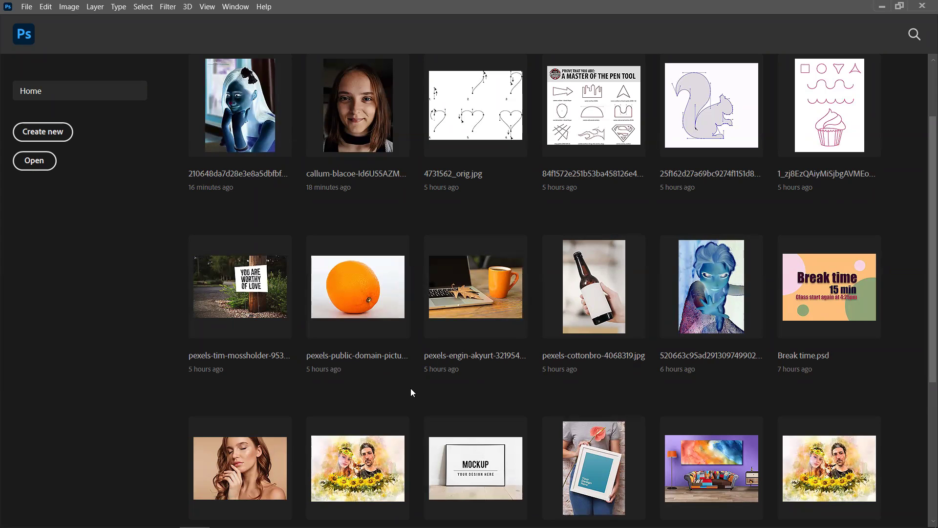
left_click(274, 289)
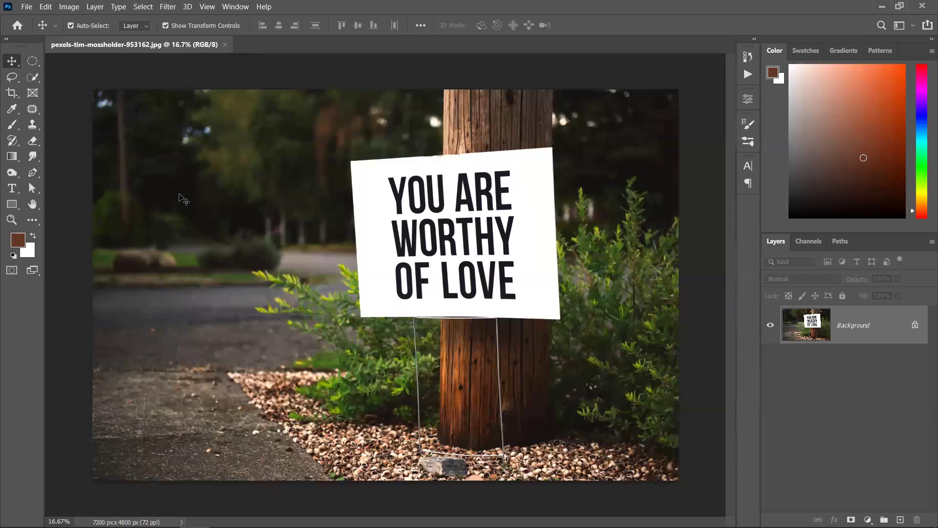
Step: Activate the Pen tool and compare its Shape and Path modes, ending with Shape mode
key("p")
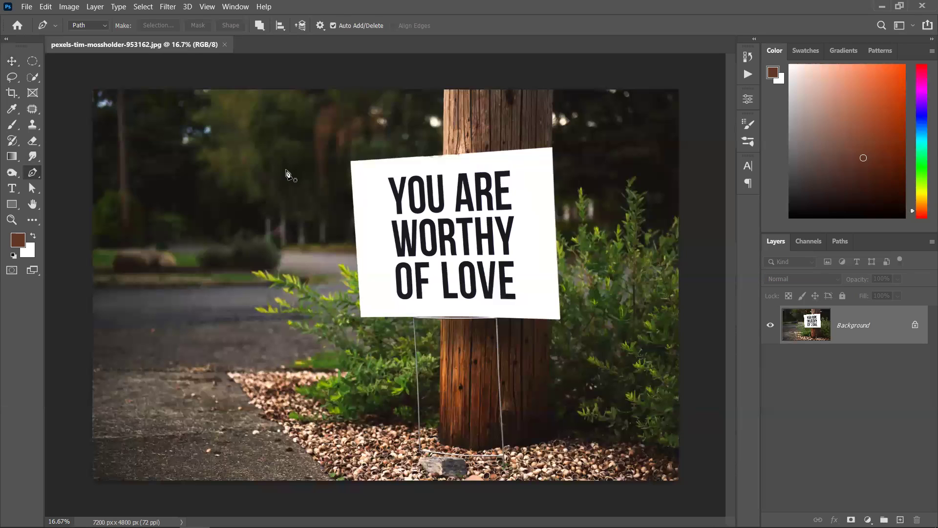
left_click(80, 25)
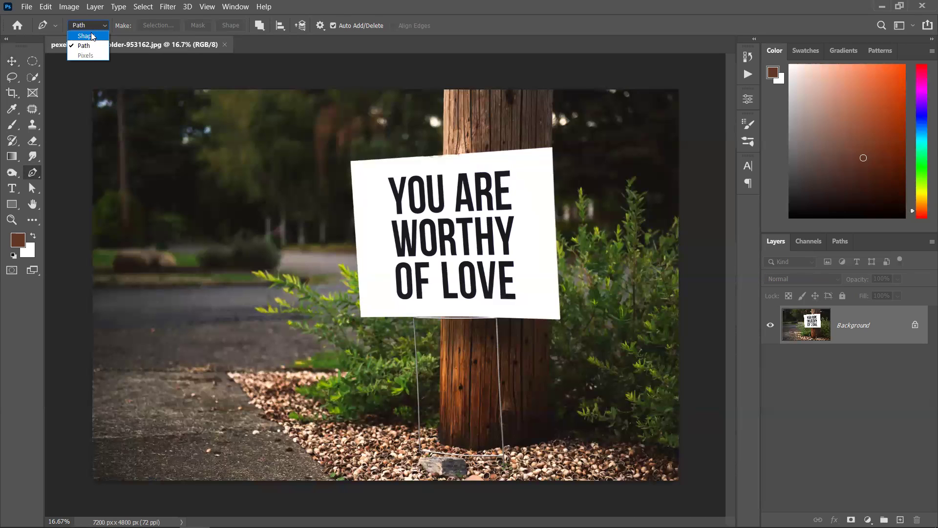
left_click(91, 34)
left_click(84, 27)
left_click(89, 43)
left_click(88, 25)
left_click(91, 34)
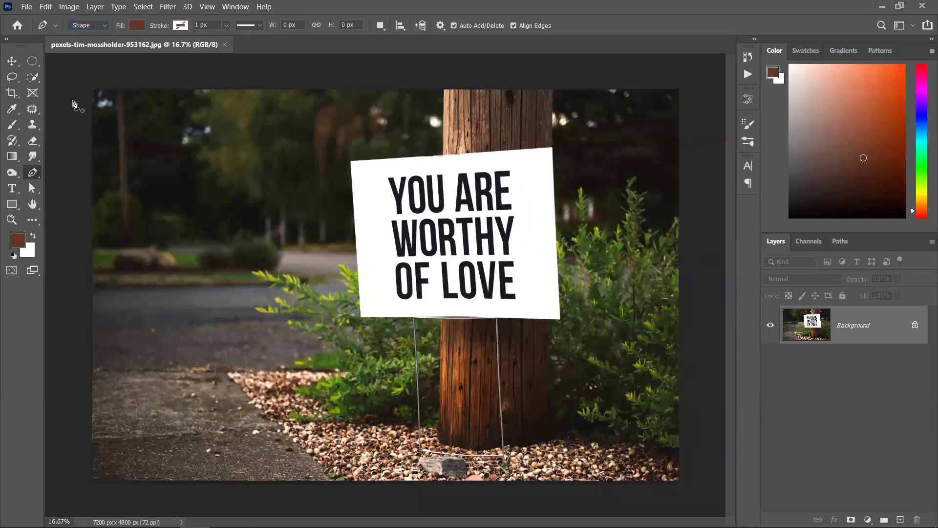
Step: Compare the drawing mode choices of the Rectangle tool with those of the Pen tool
left_click(10, 206)
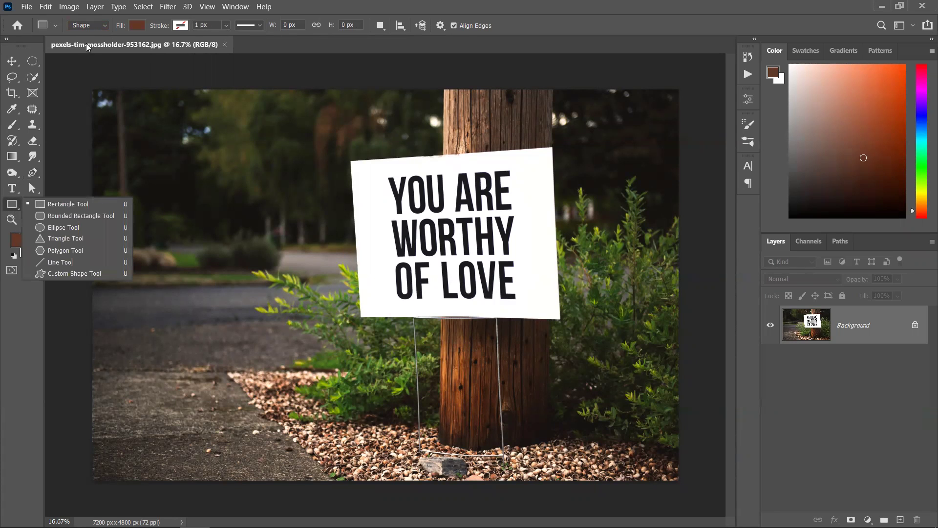
left_click(90, 23)
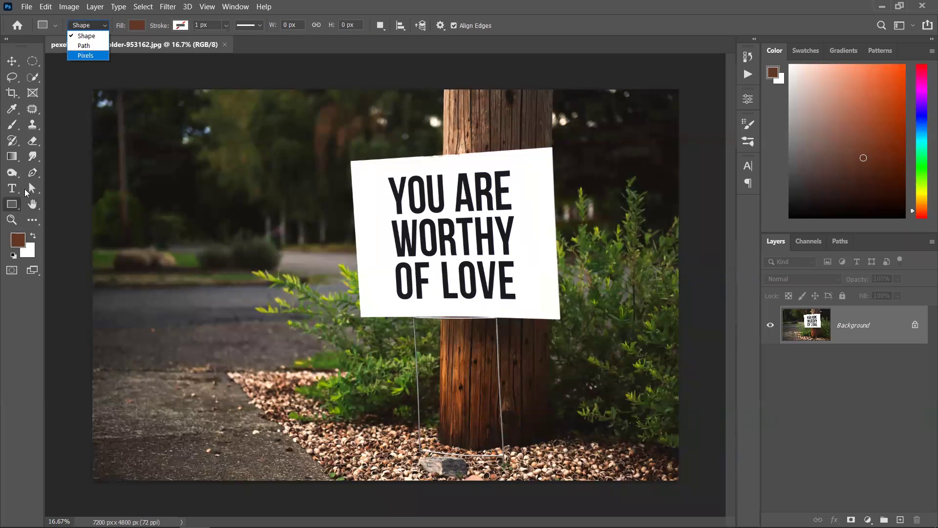
key("Escape")
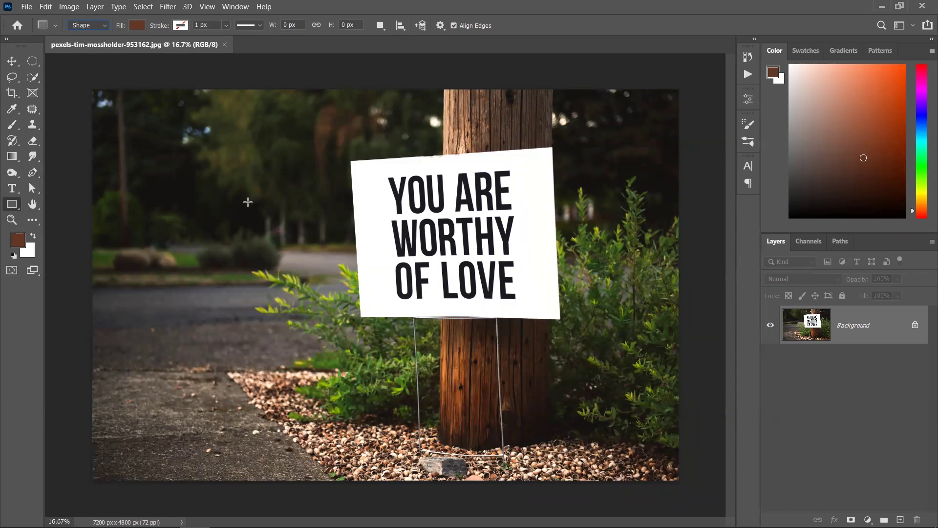
left_click(32, 173)
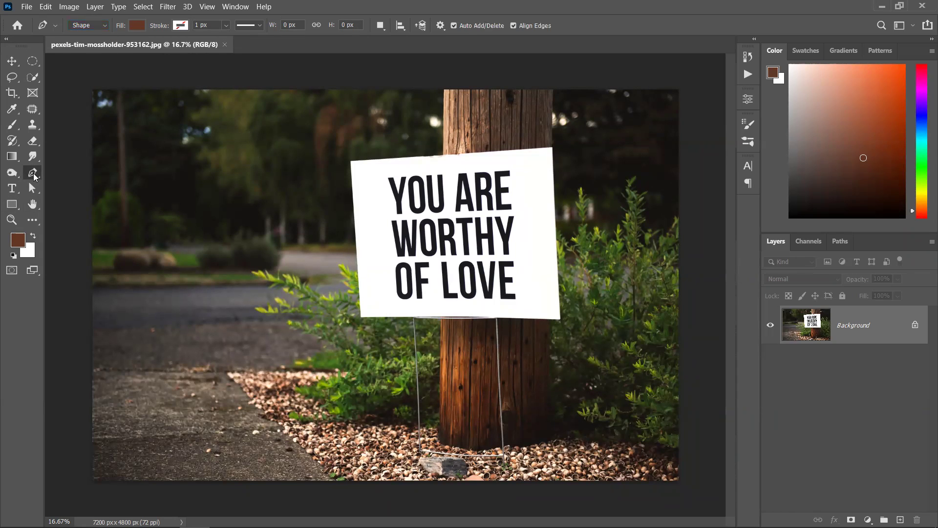
left_click(89, 25)
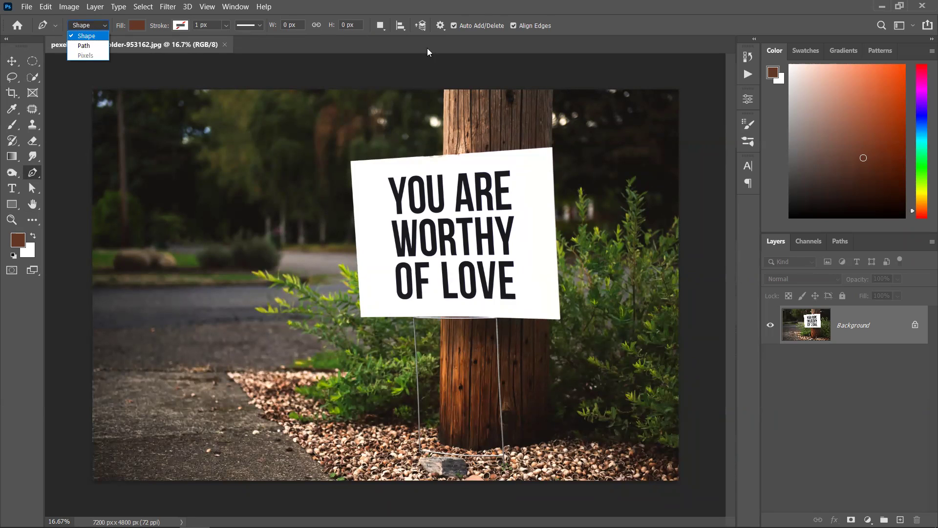
left_click(669, 28)
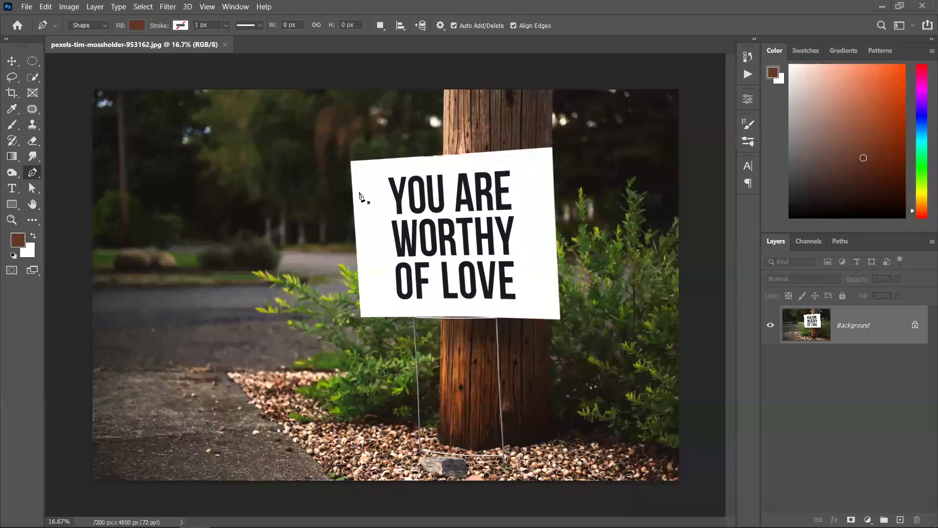
Step: Draw a closed four-cornered brown pen shape over the white sign, about 2574 × 2130 px, undoing stray edits made after closing it
left_click(350, 160)
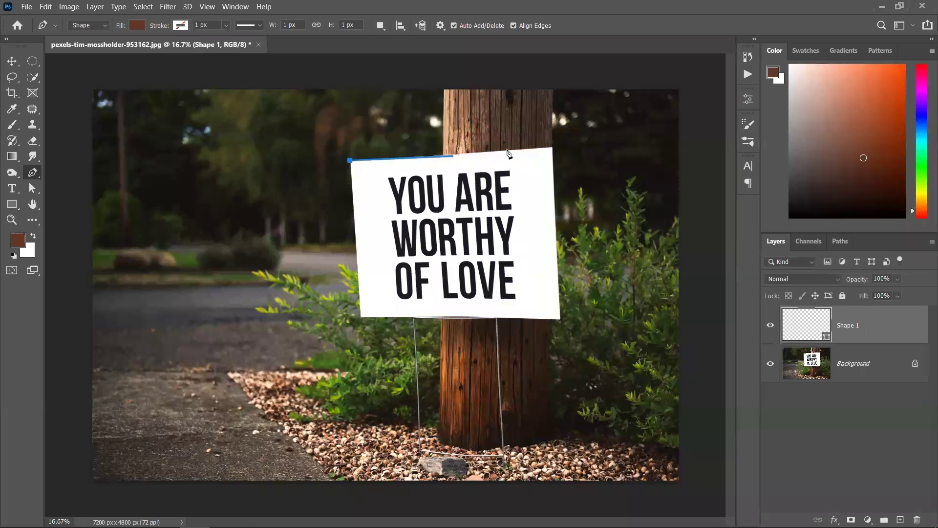
left_click(551, 146)
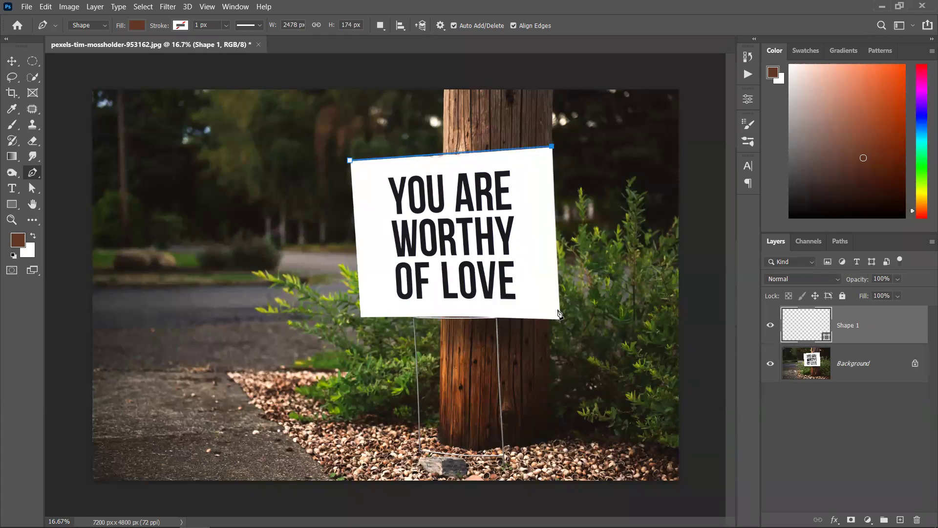
left_click(560, 319)
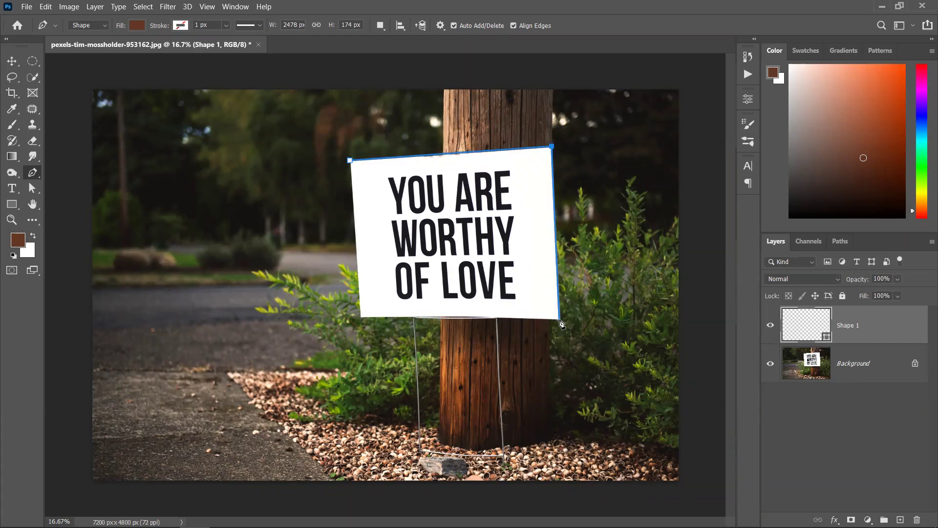
left_click(361, 318)
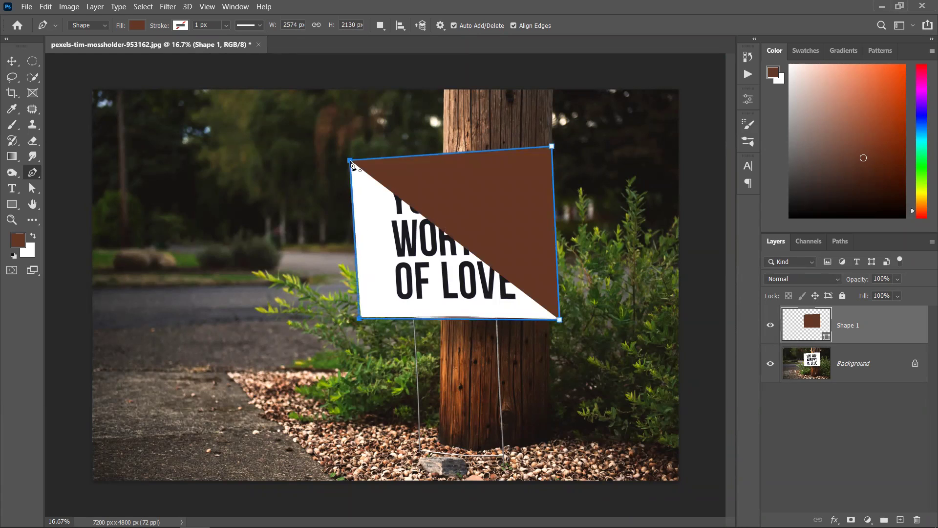
left_click(349, 160)
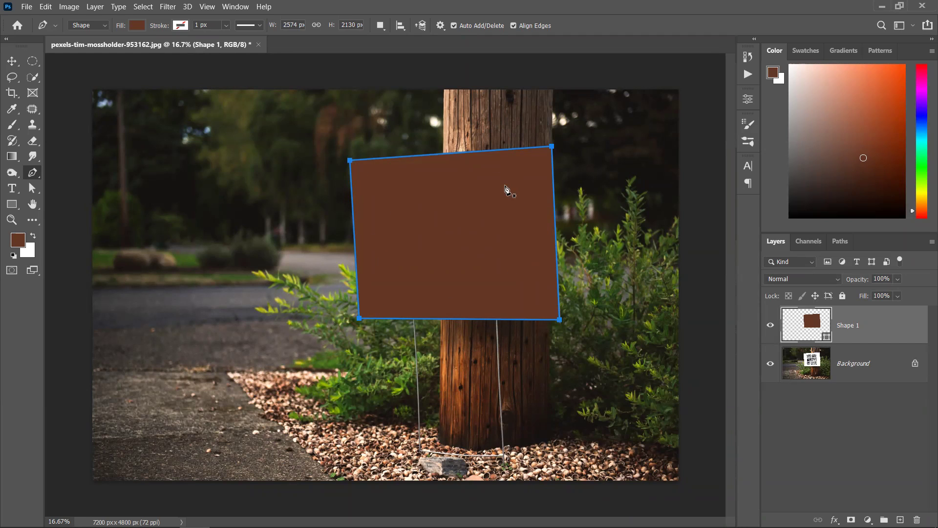
left_click(550, 319)
key("ctrl+z")
key("ctrl+z")
Step: Draw a closed four-cornered pen path in Path mode over the trees and road to the left of the sign
left_click(147, 171)
left_click(154, 326)
left_click(291, 315)
left_click(297, 146)
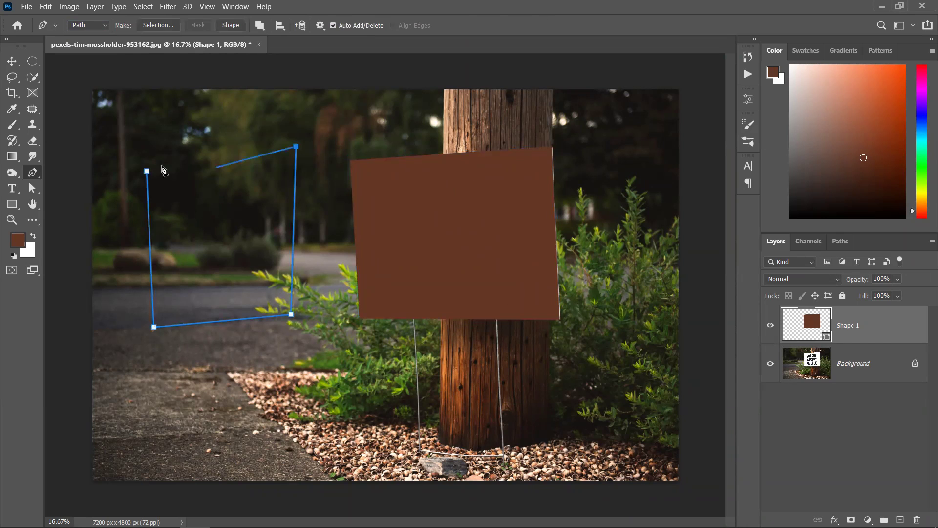
left_click(147, 171)
key("ctrl+z")
left_click(145, 173)
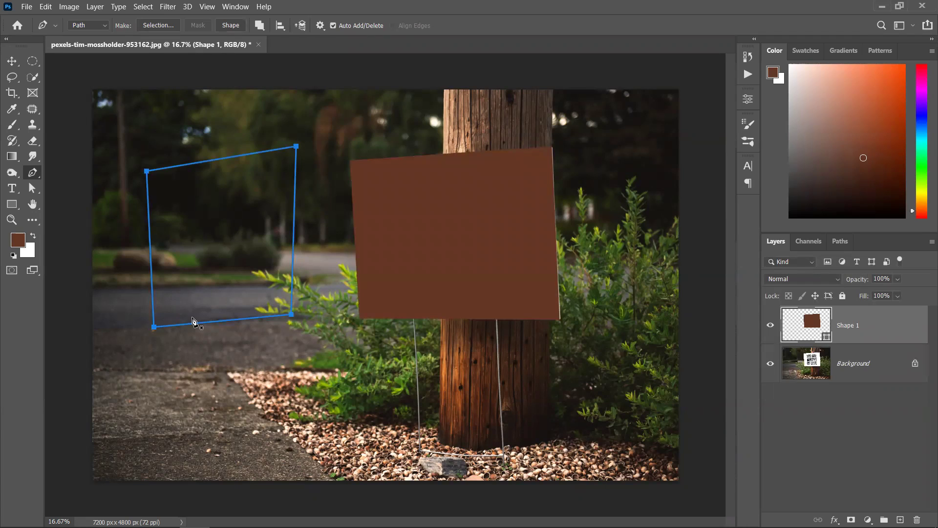
Step: Draw an open curved pen path from the gravel below the sign, across the post and up through the bushes, and end it
left_click(205, 400)
left_click_drag(400, 373, 575, 406)
left_click_drag(619, 366, 650, 275)
left_click(632, 213)
key("Escape")
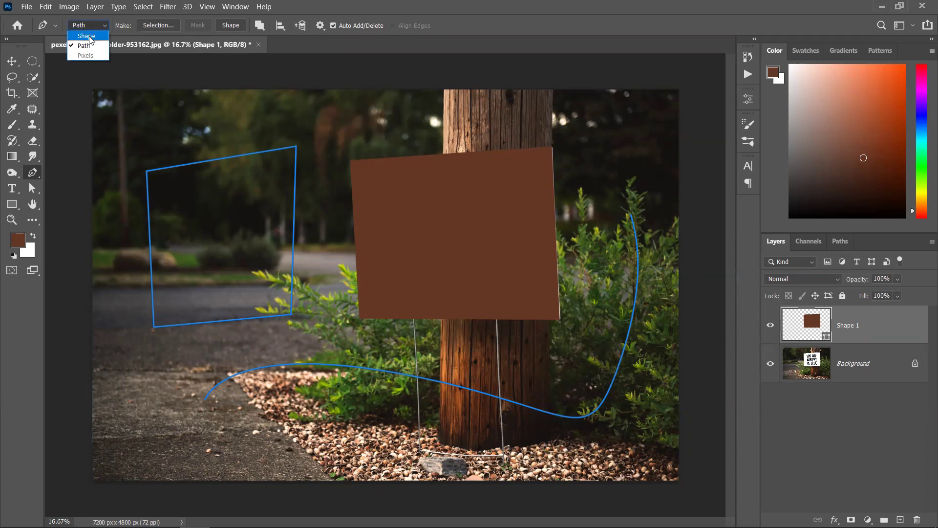
Step: In Shape mode, draw an open looping pen shape about 5339 × 3461 px across the trees, road and sign, and end it
left_click(77, 26)
left_click_drag(121, 143, 209, 113)
left_click_drag(307, 142, 375, 104)
left_click_drag(233, 227, 179, 328)
left_click_drag(140, 264, 171, 178)
left_click_drag(421, 373, 492, 377)
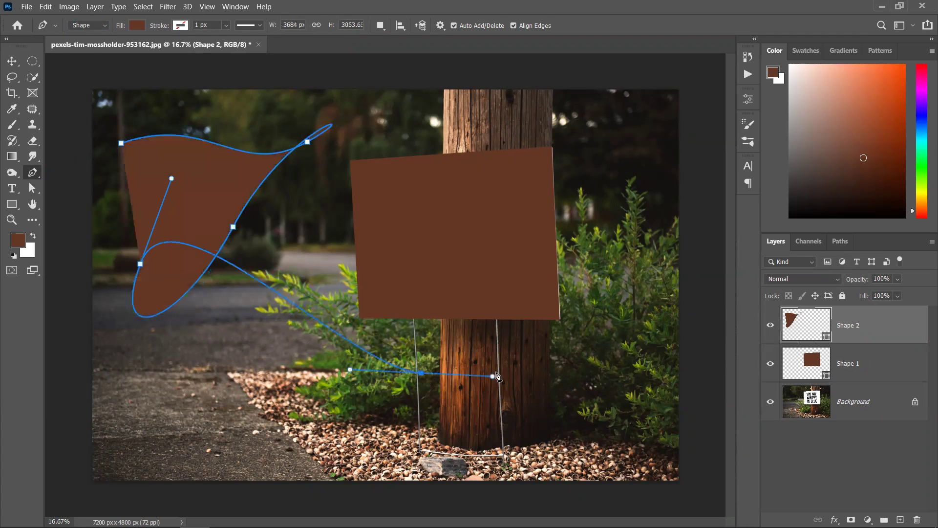
left_click_drag(442, 206, 211, 386)
left_click(240, 406)
left_click(421, 419)
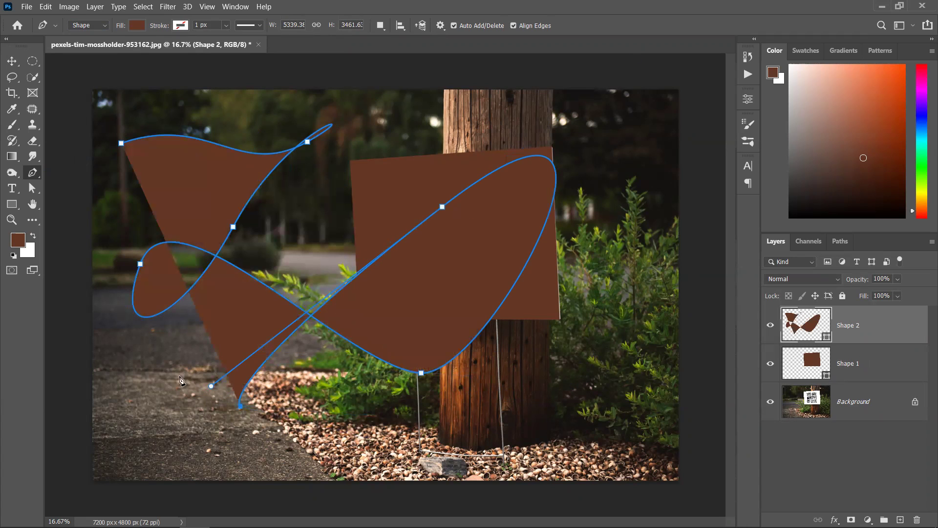
key("Escape")
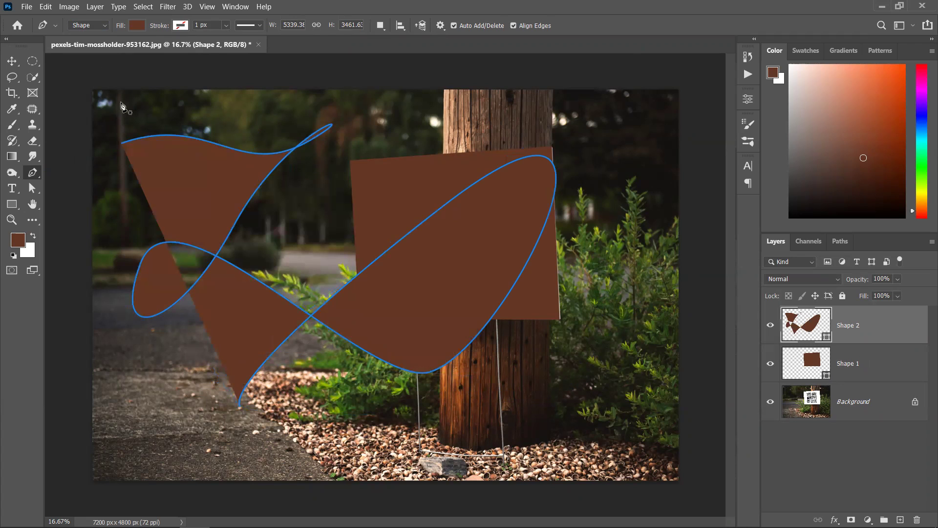
Step: Undo the looping pen shape point by point until its layer is removed
key("ctrl+z")
key("ctrl+z")
key("ctrl+z")
key("ctrl+z")
key("ctrl+z")
key("ctrl+z")
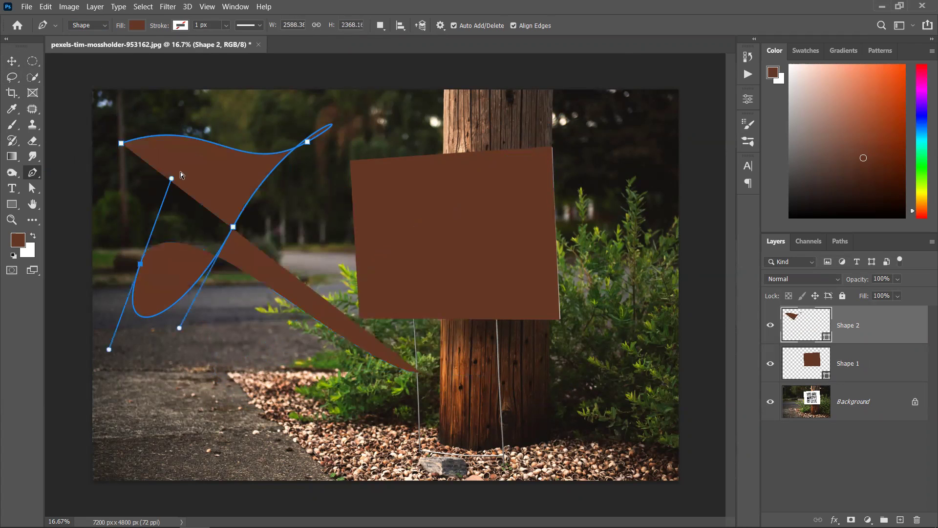
key("ctrl+z")
key("ctrl+z")
key("ctrl+z")
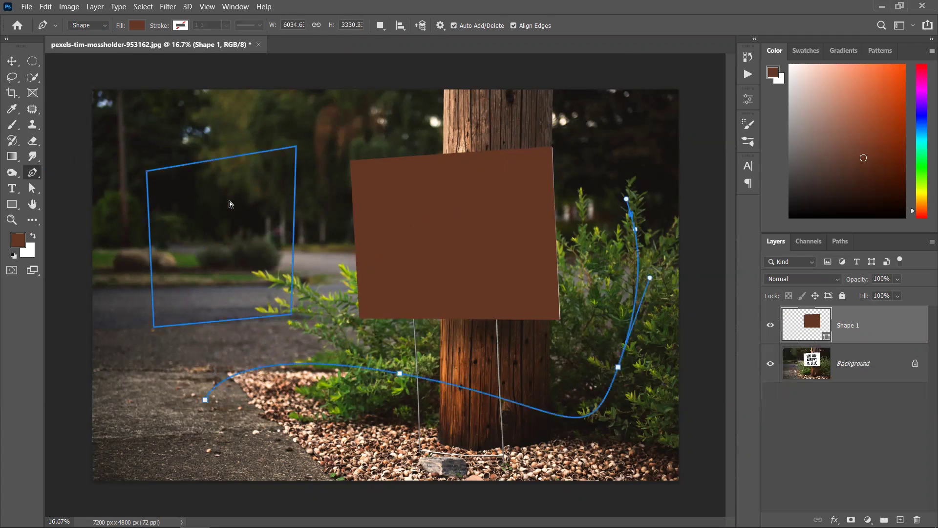
Step: Undo the open curved path and the four-cornered path, keeping the brown shape over the sign
key("ctrl+z")
key("ctrl+z")
key("ctrl+z")
key("ctrl+z")
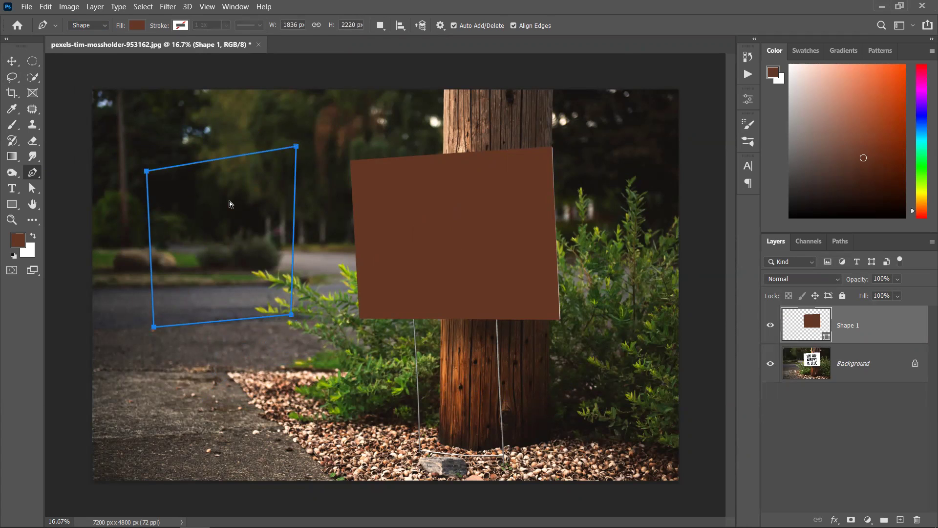
key("ctrl+z")
key("ctrl+z")
key("ctrl+z")
key("ctrl+z")
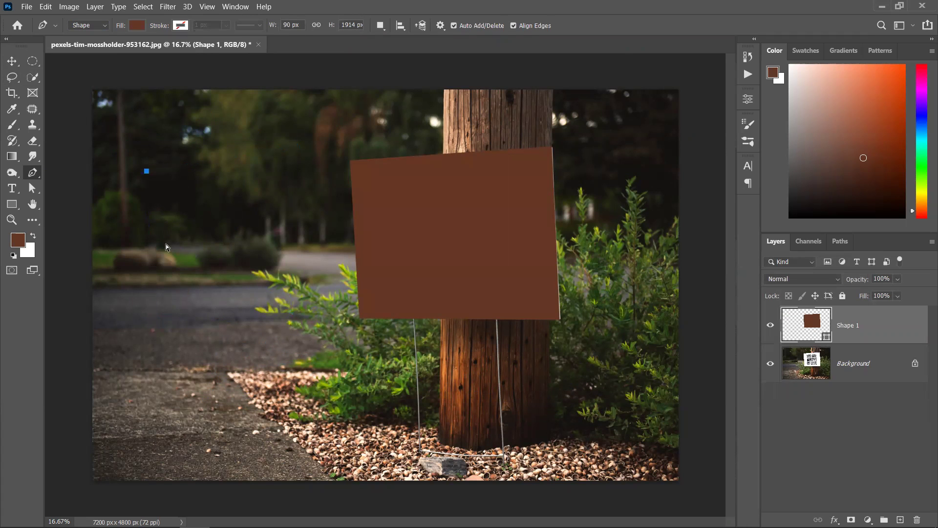
key("ctrl+z")
Step: Draw a closed triangular brown shape about 2010 × 1926 px over the road left of the sign, and remove it
left_click(132, 206)
left_click(294, 200)
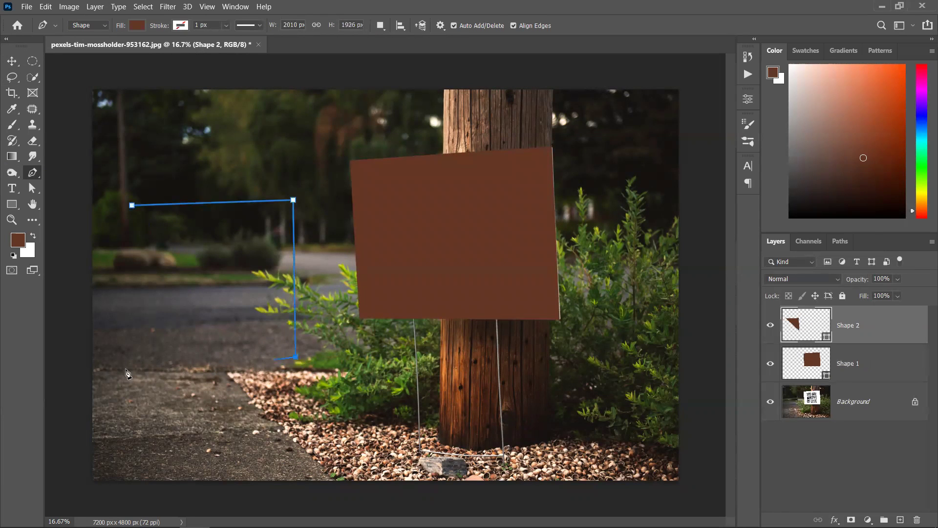
left_click(295, 356)
left_click(130, 208)
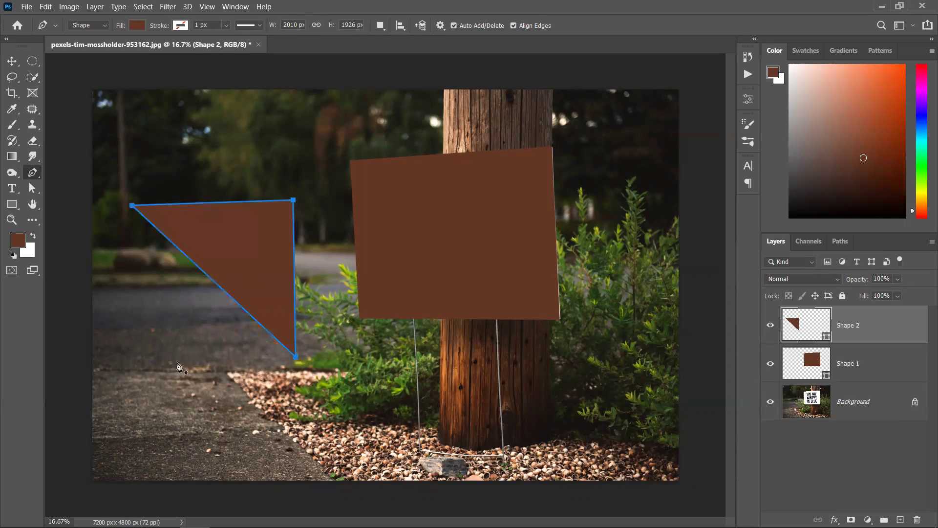
key("Delete")
key("Delete")
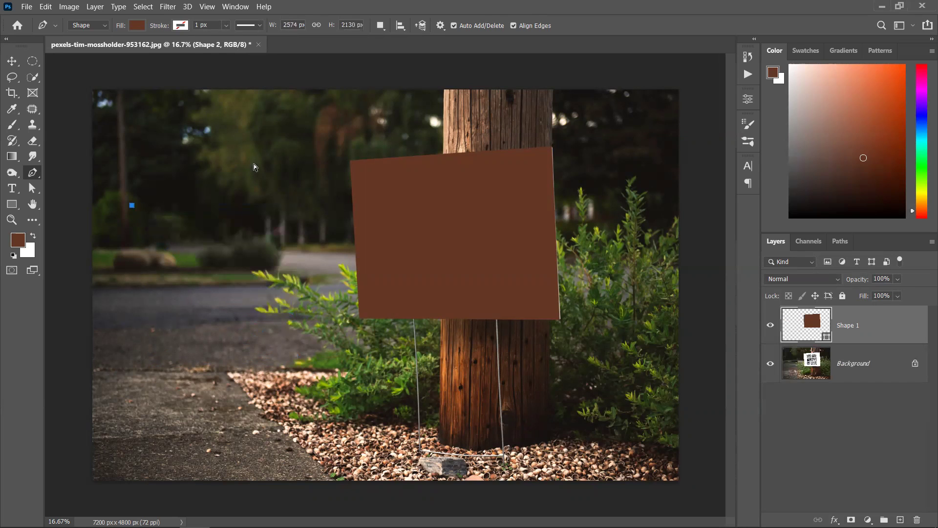
Step: With Rubber Band off in the path options, draw a closed ten-cornered brown shape about 3174 × 2946 px left of the sign
left_click(440, 26)
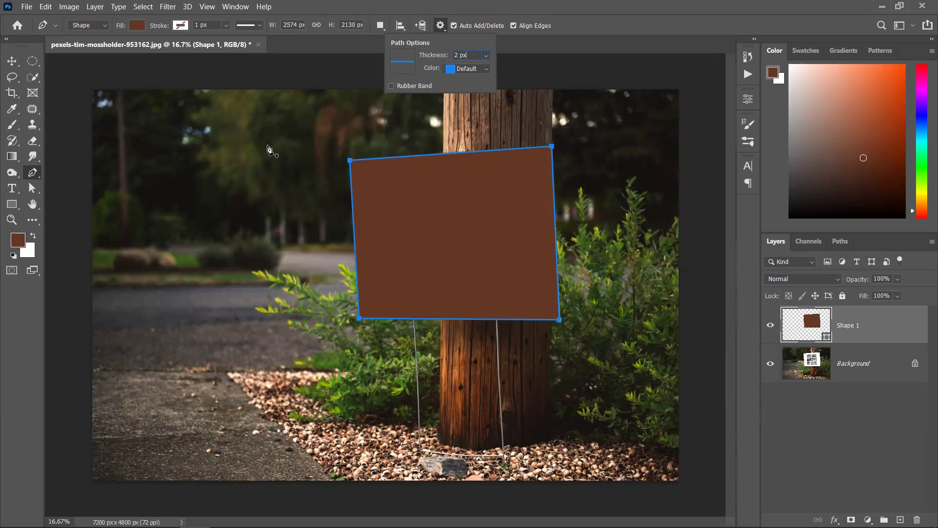
left_click(165, 199)
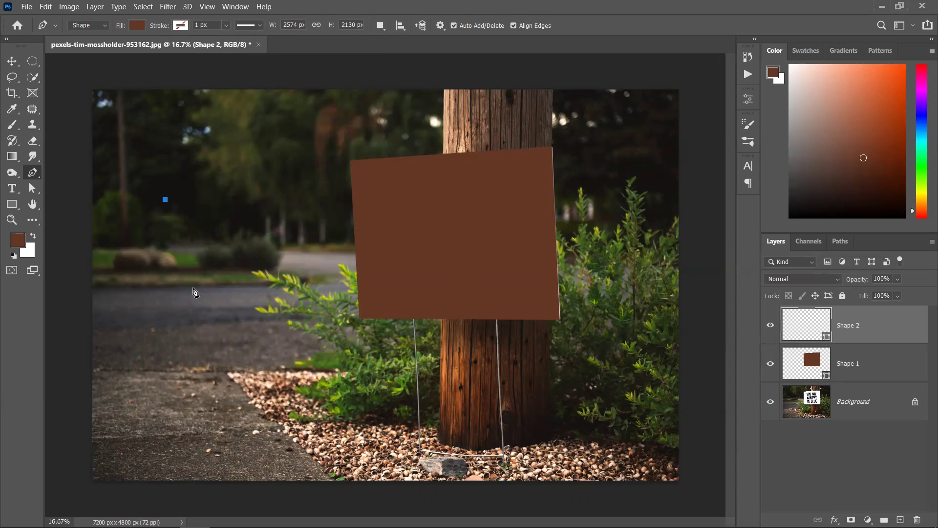
left_click(176, 330)
left_click(279, 326)
left_click(283, 154)
left_click(247, 249)
left_click(330, 255)
left_click(358, 321)
left_click(225, 369)
left_click(162, 393)
left_click(100, 282)
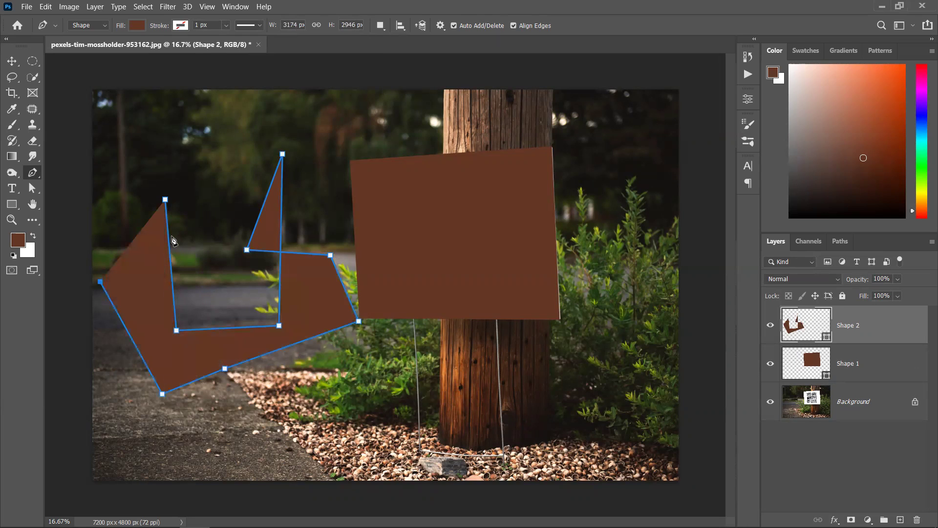
left_click(166, 199)
Step: Undo the ten-cornered shape completely, back to the single brown shape over the sign
key("ctrl+z")
key("ctrl+z")
key("ctrl+z")
key("ctrl+z")
key("ctrl+z")
key("ctrl+z")
key("ctrl+z")
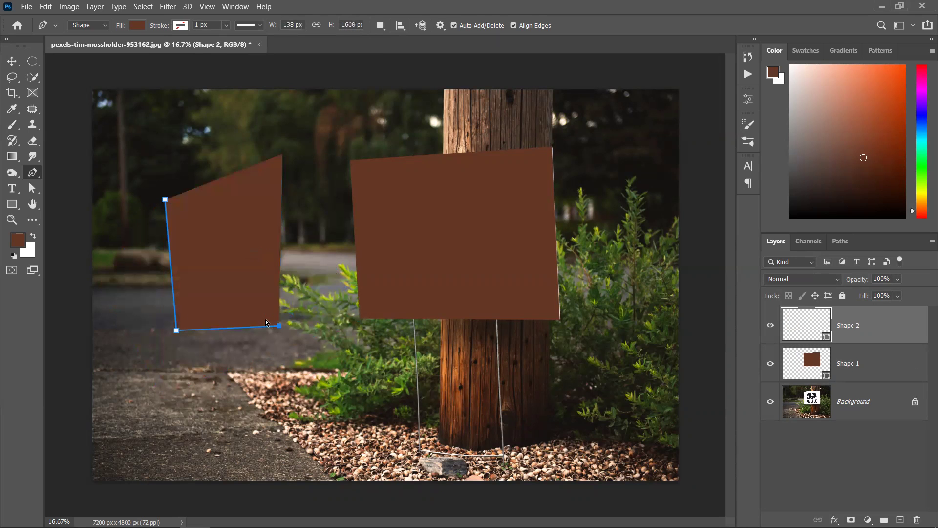
key("ctrl+z")
key("ctrl+z")
key("ctrl+z")
key("ctrl+z")
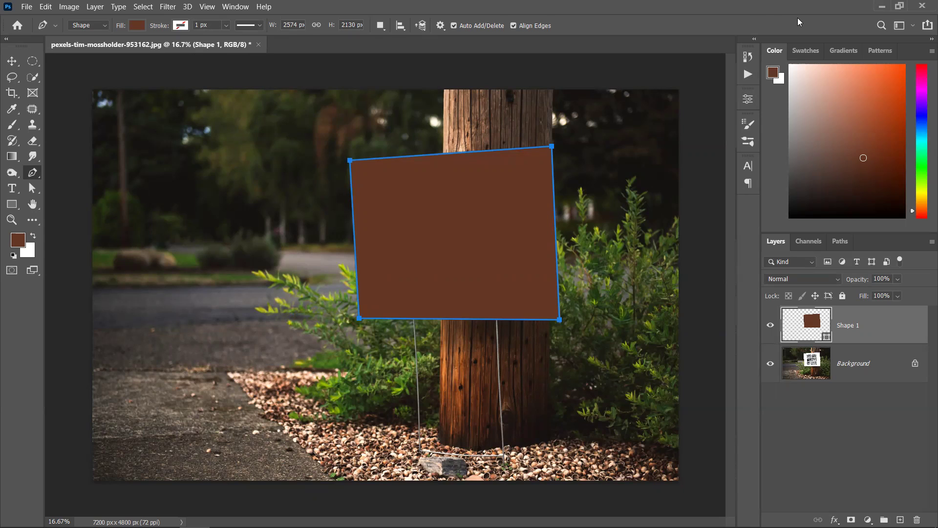
Step: Turn on Rubber Band and try path thicknesses of 1 px and 0.75 px before setting the thickness back to 2 px
left_click(441, 25)
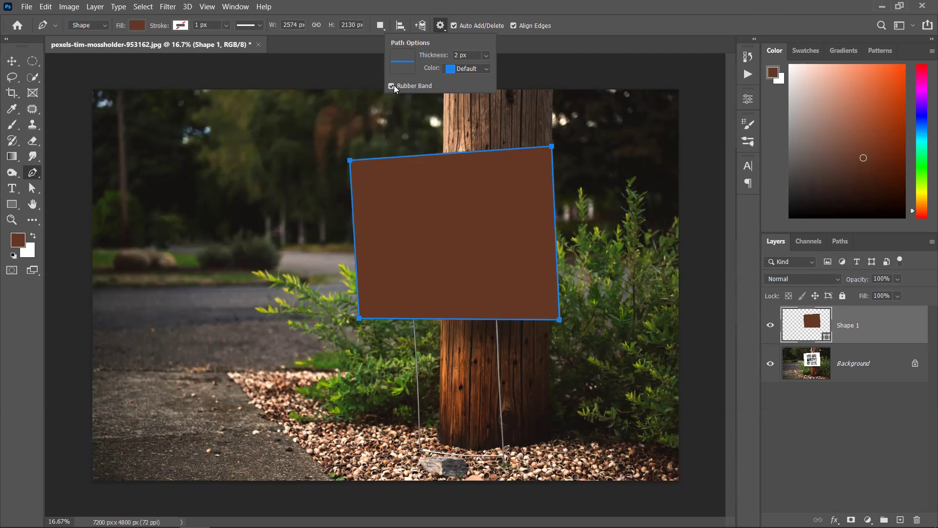
left_click(486, 55)
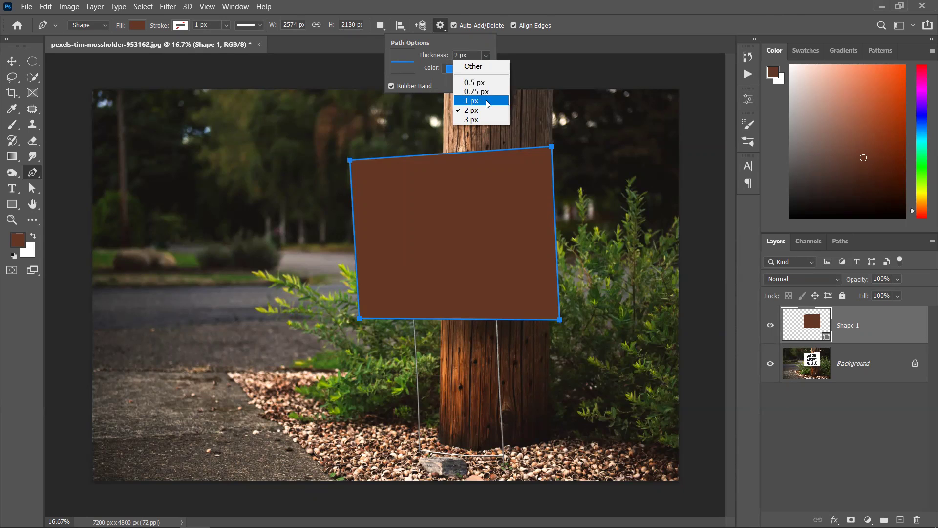
left_click(486, 99)
left_click(485, 55)
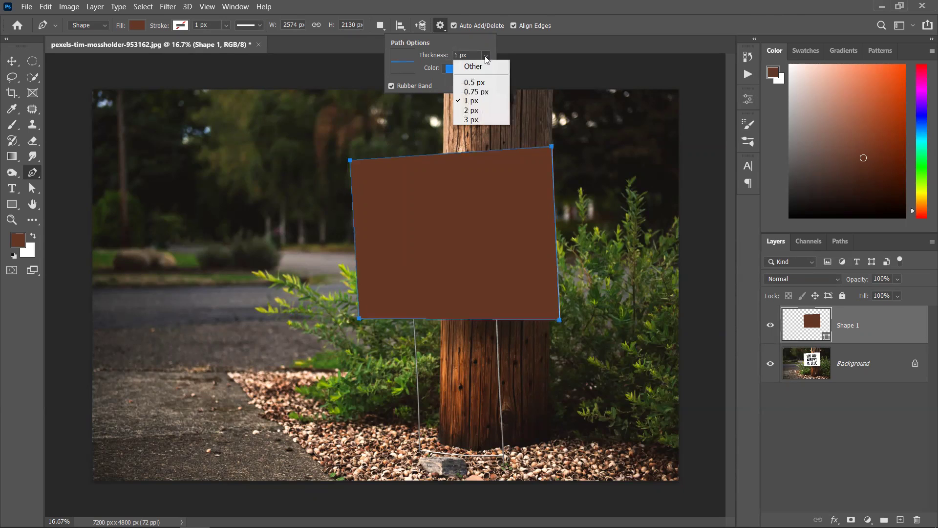
left_click(482, 93)
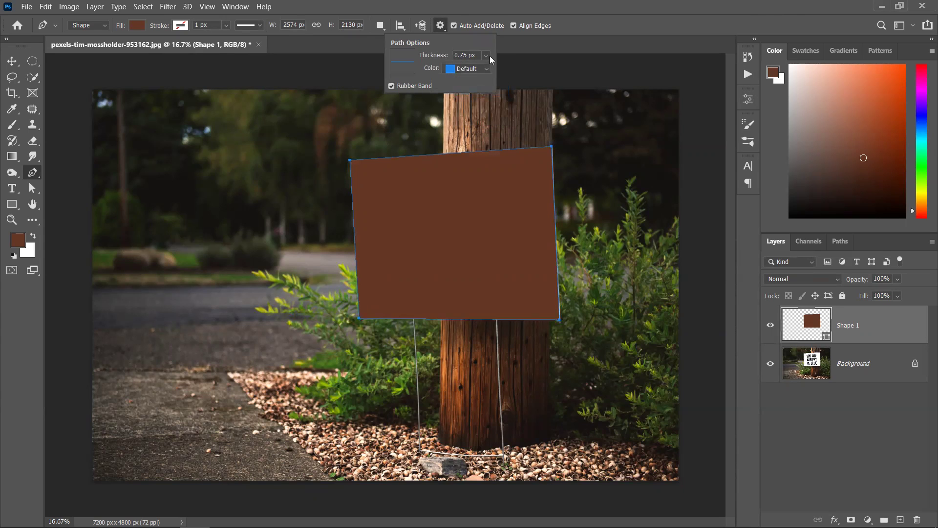
left_click(490, 55)
left_click(490, 85)
left_click(488, 55)
left_click(475, 110)
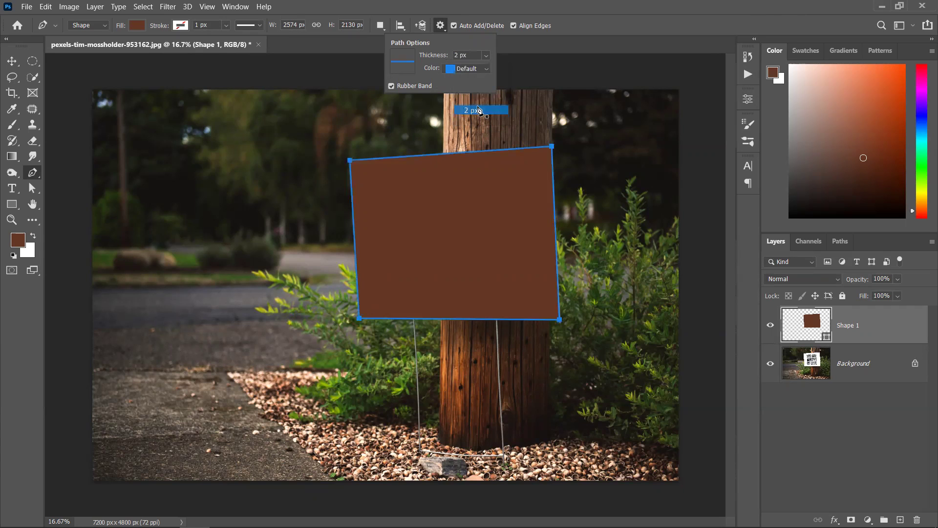
Step: Try Medium Blue and Light Blue as the path colour and set it back to Default
left_click(486, 69)
left_click(493, 108)
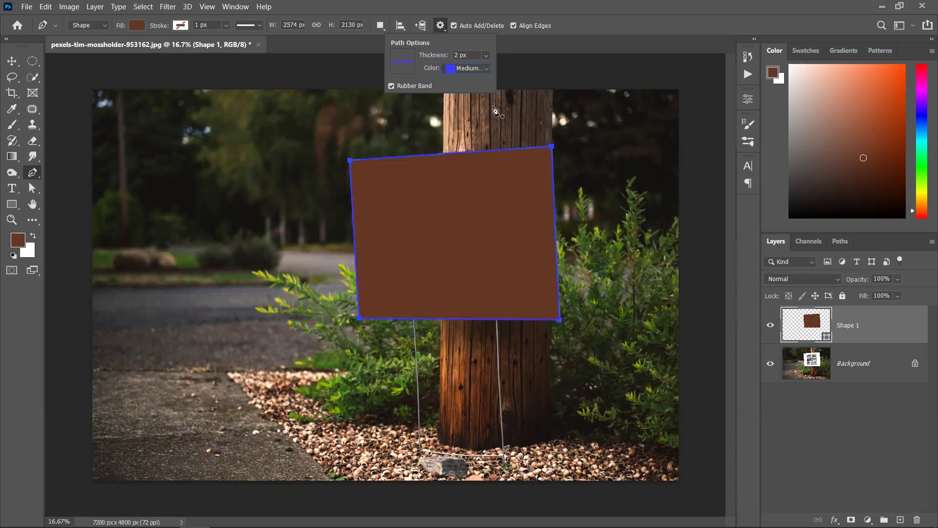
left_click(486, 68)
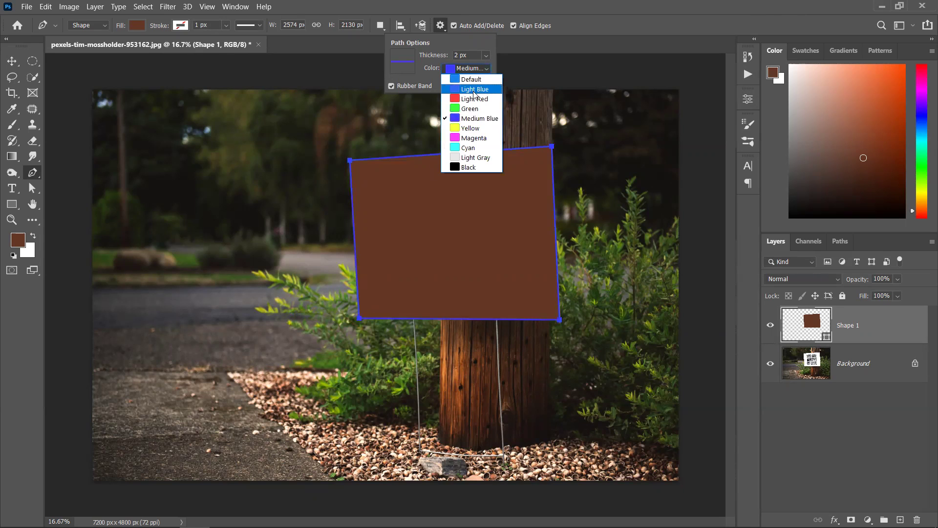
left_click(473, 90)
left_click(486, 68)
left_click(457, 81)
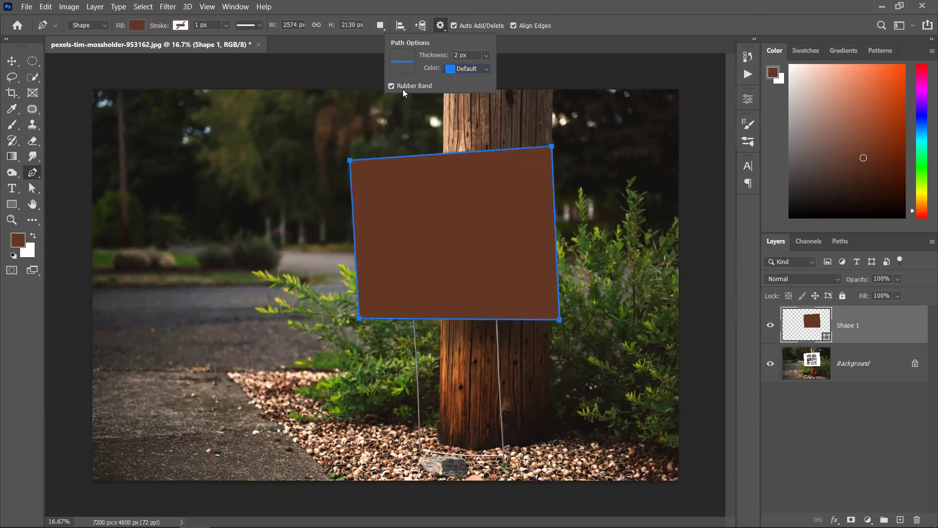
Step: Try drawing a curved pen shape from the dark trees towards the sign with Rubber Band on, and undo it
left_click(141, 220)
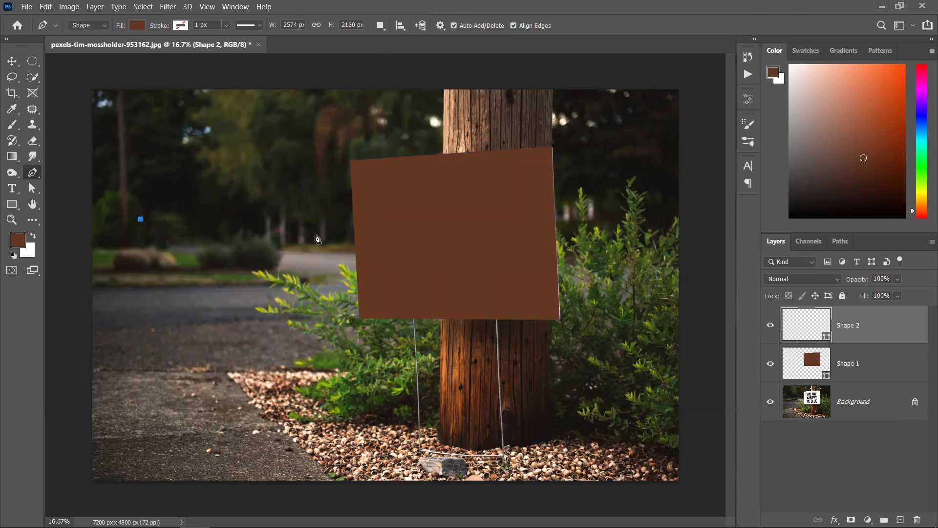
left_click_drag(237, 170, 314, 190)
left_click_drag(389, 211, 390, 208)
left_click_drag(512, 146, 518, 195)
key("ctrl+z")
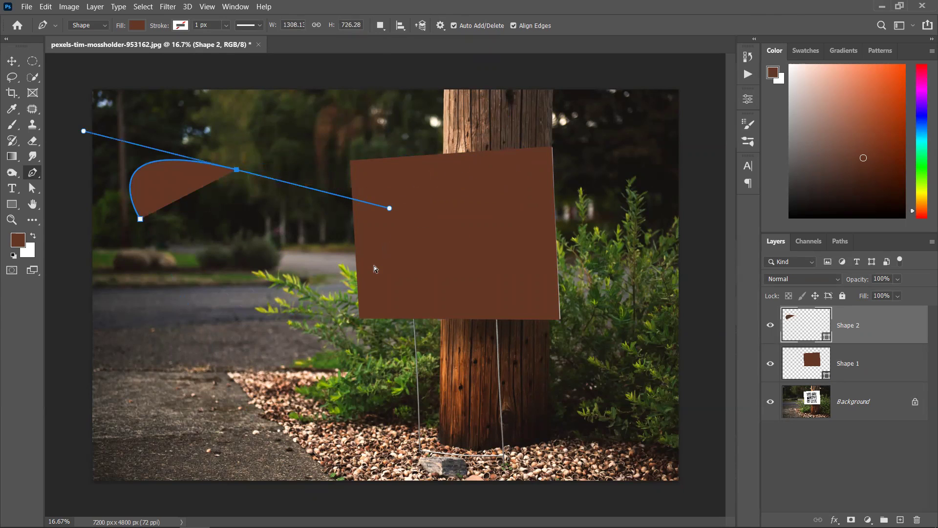
key("ctrl+z")
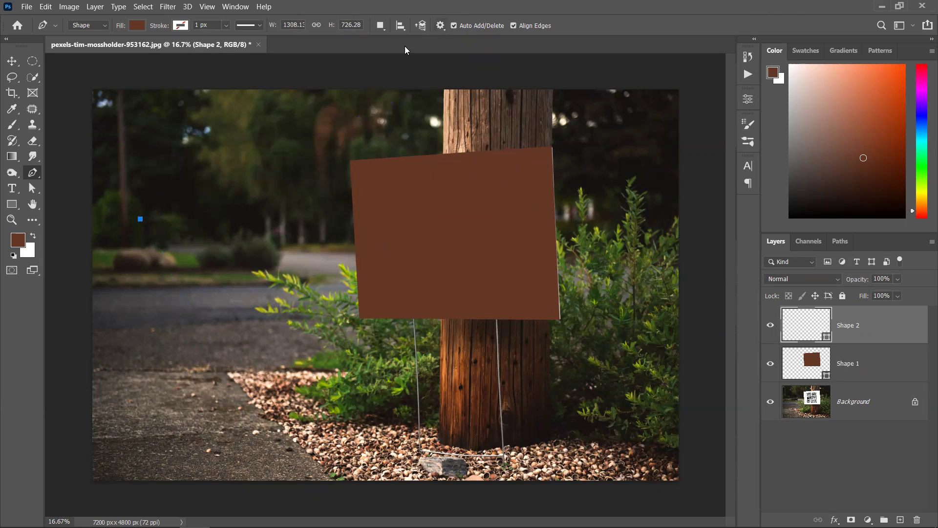
key("ctrl+z")
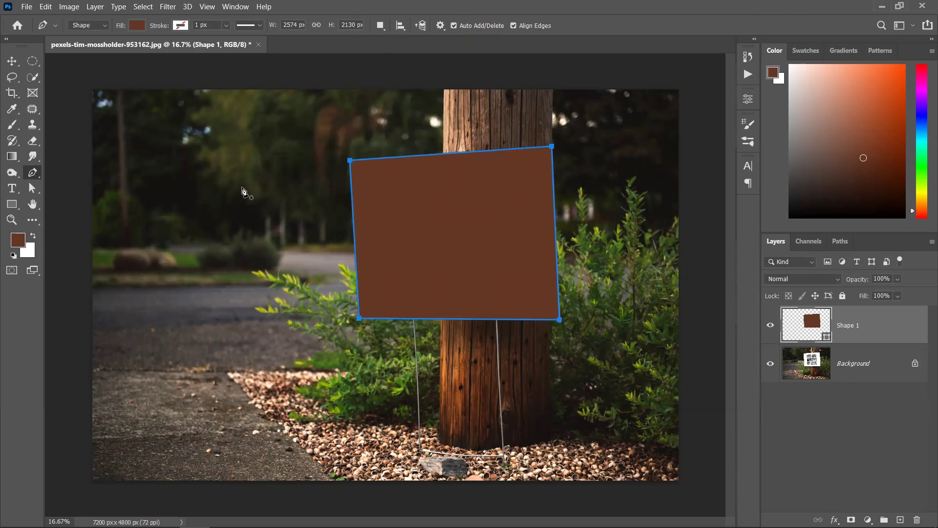
Step: Change the sign shape's fill to dark red and give it a lighter red stroke
left_click(136, 26)
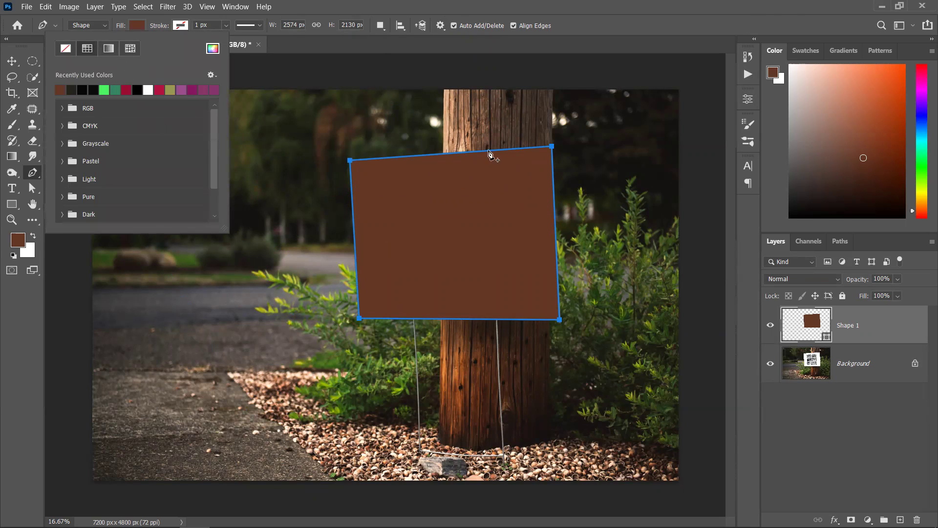
left_click(128, 89)
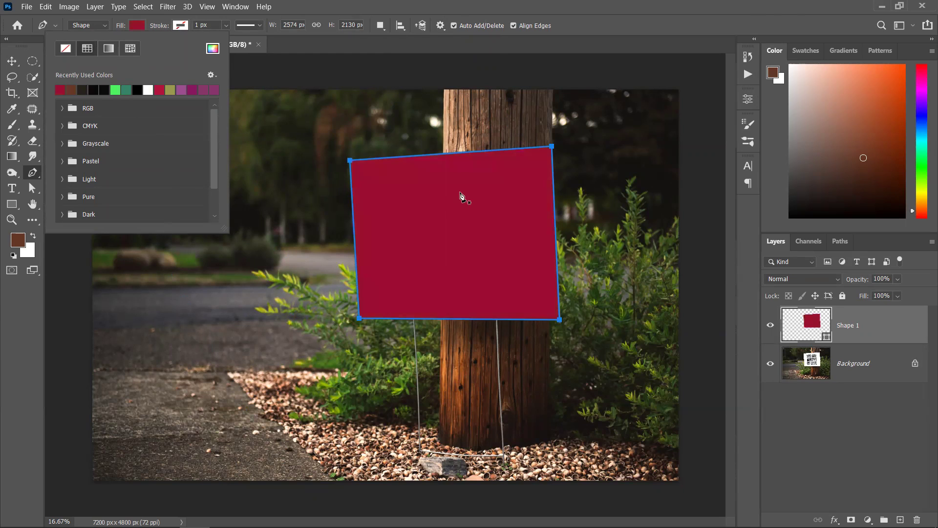
left_click(176, 26)
left_click(159, 90)
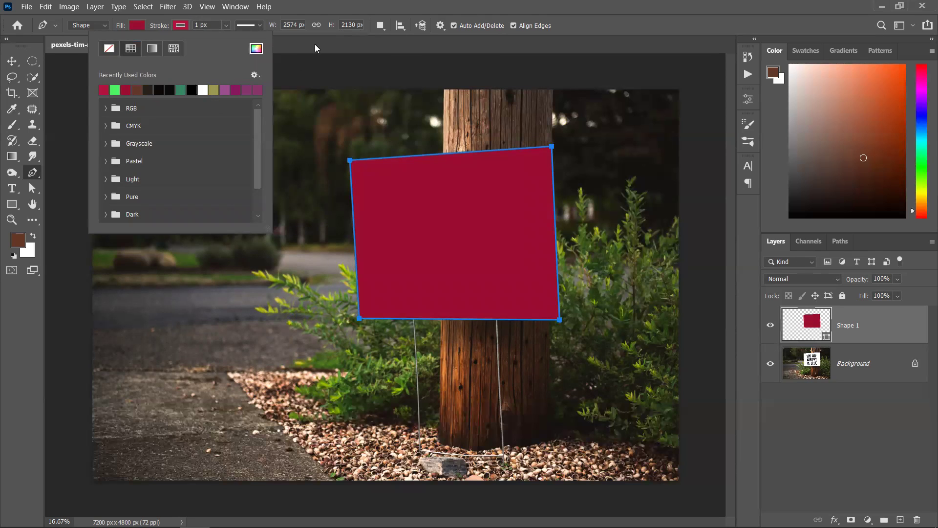
Step: Widen the sign shape's stroke to 88.62 px and change the stroke colour to white
left_click(225, 26)
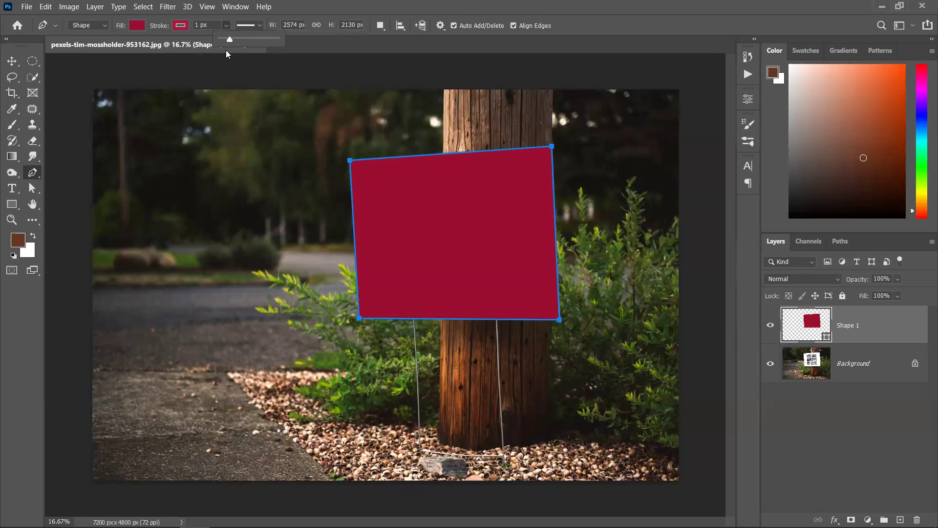
left_click_drag(246, 40, 263, 40)
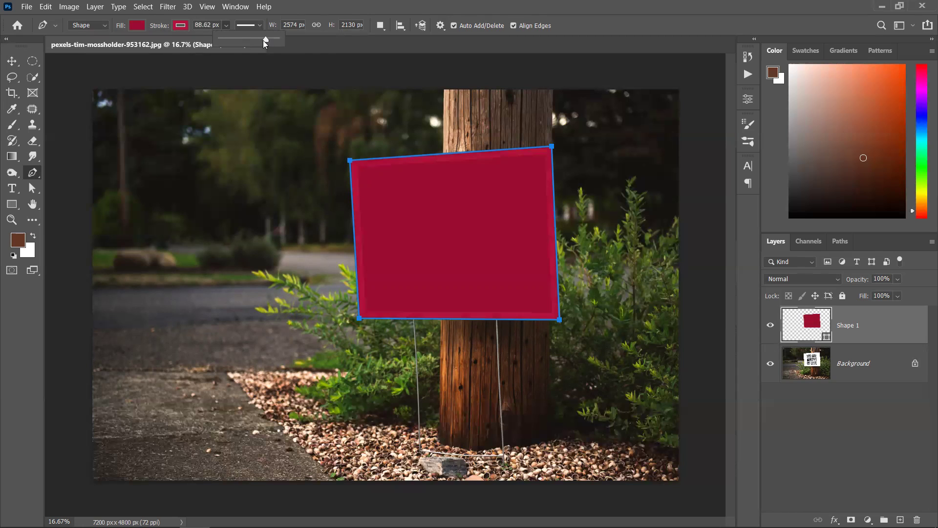
left_click(181, 26)
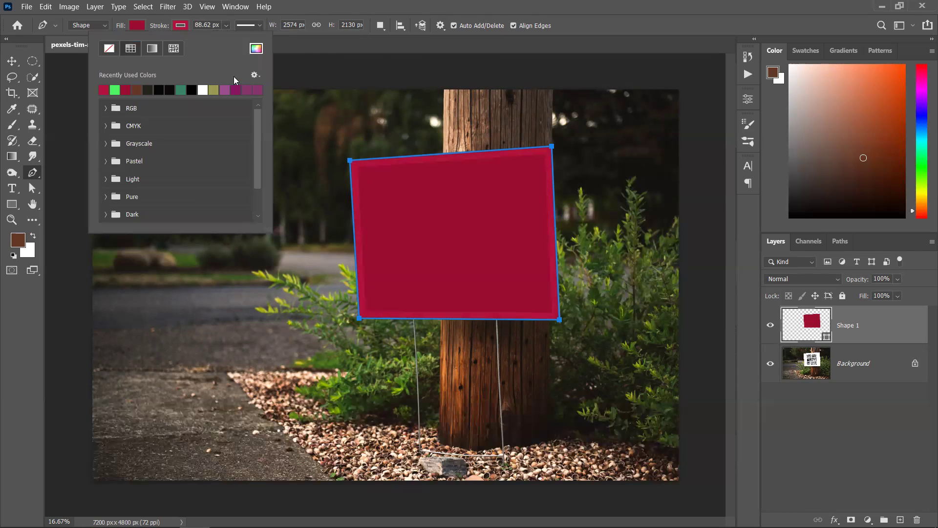
left_click(208, 86)
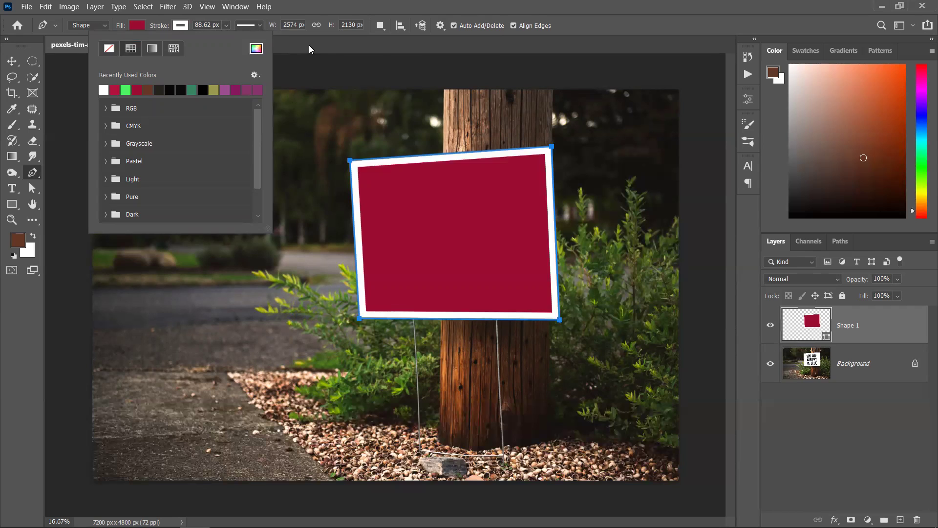
Step: Try the dashed and dotted line styles on the sign shape's stroke
left_click(250, 47)
left_click(253, 26)
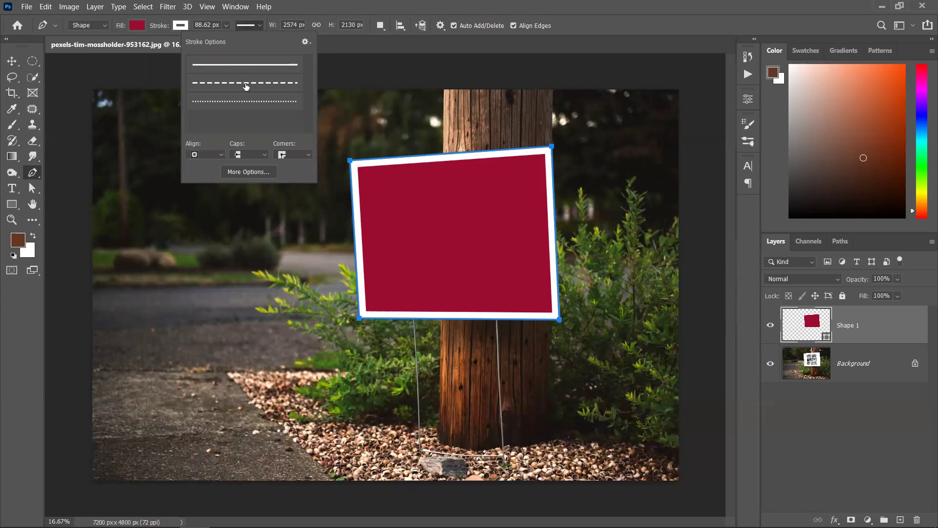
left_click(243, 84)
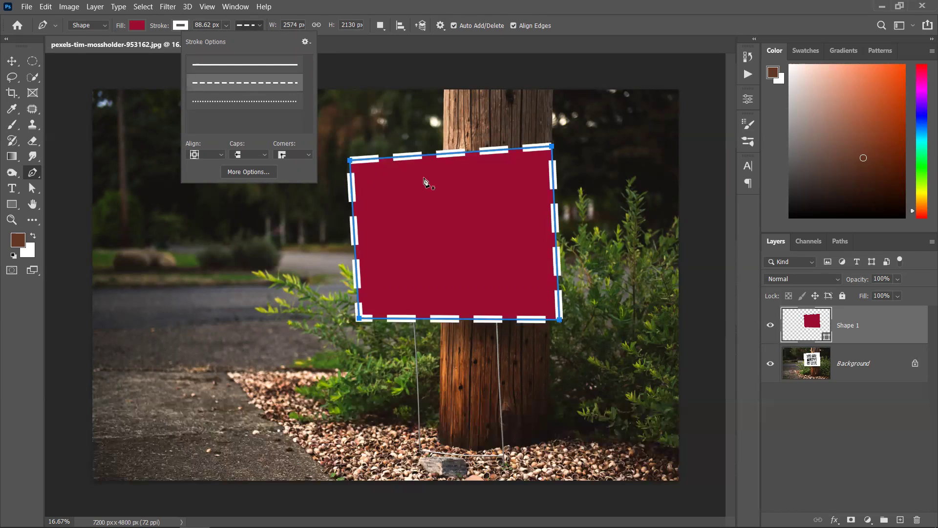
left_click(226, 106)
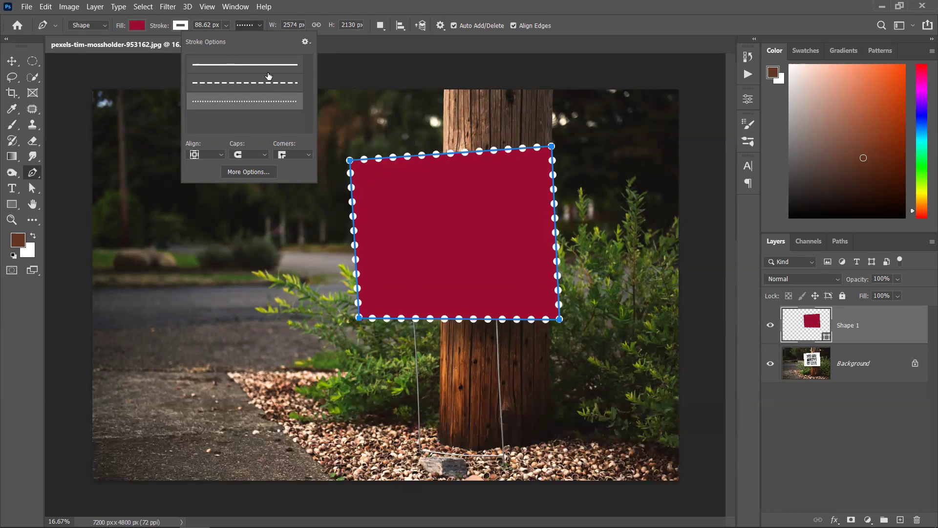
Step: Set the sign shape's stroke back to a solid line and reduce its width to 31.99 px
left_click(258, 23)
left_click(262, 26)
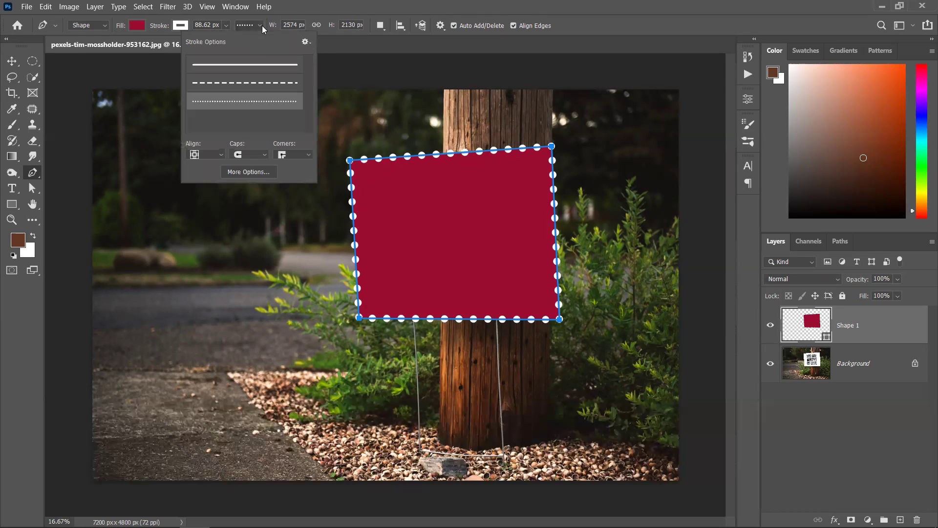
left_click(255, 66)
left_click(227, 25)
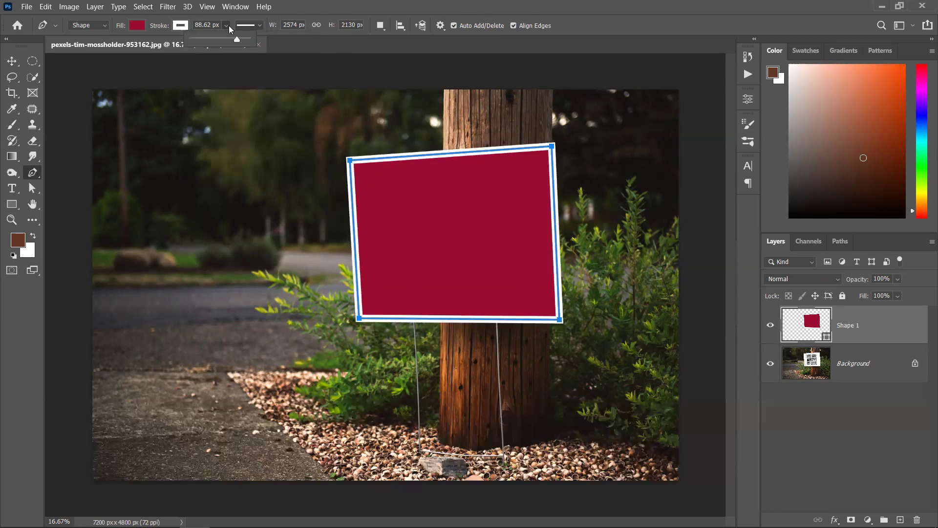
mouse_move(235, 38)
left_mouse_down()
mouse_move(218, 37)
mouse_move(238, 38)
mouse_move(229, 39)
left_mouse_up()
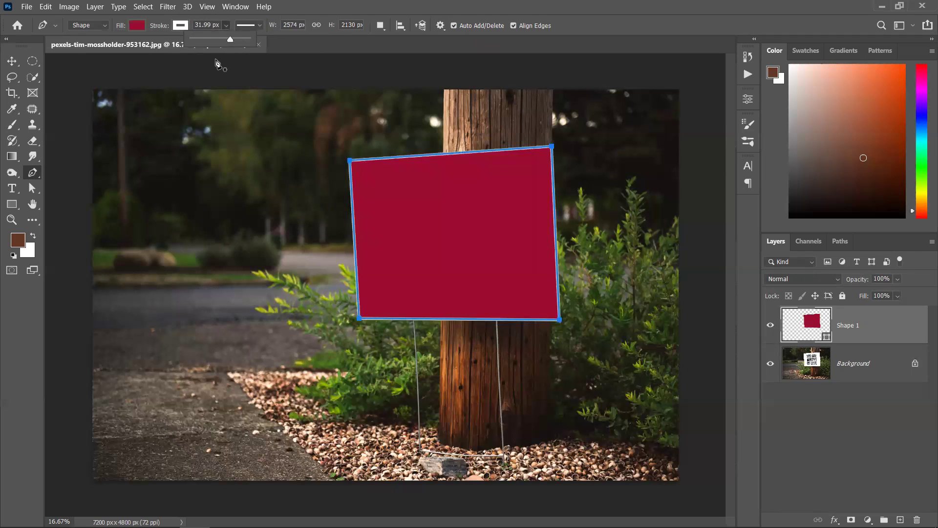
Step: Draw a closed triangle with the Pen tool over the dark trees beside the sign, about 1416 by 1728 px
left_click(200, 150)
left_click(198, 145)
left_click(145, 286)
left_click(260, 284)
left_click(198, 146)
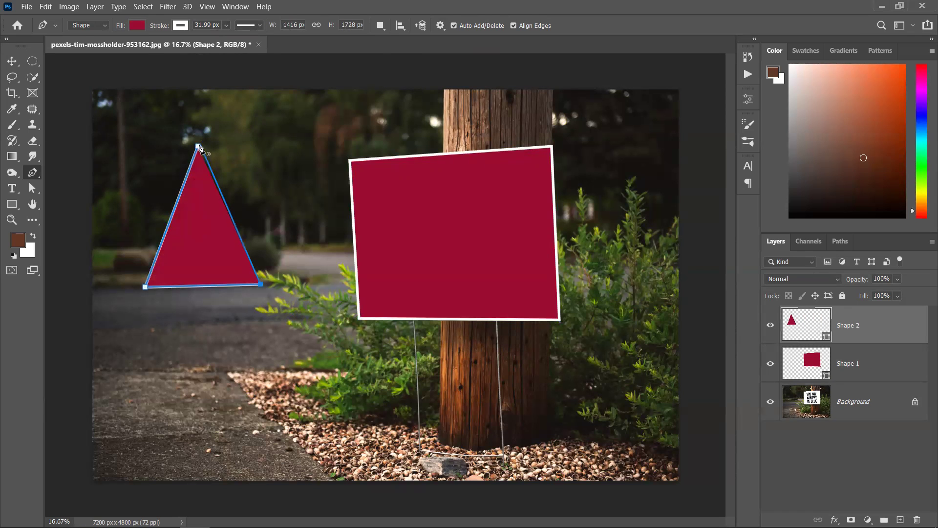
Step: Try drawing a four-sided pen shape about 3546 by 1250 px across the road and gravel, and undo it
left_click(185, 367)
left_click(280, 316)
left_click(474, 397)
left_click(290, 418)
left_click(185, 367)
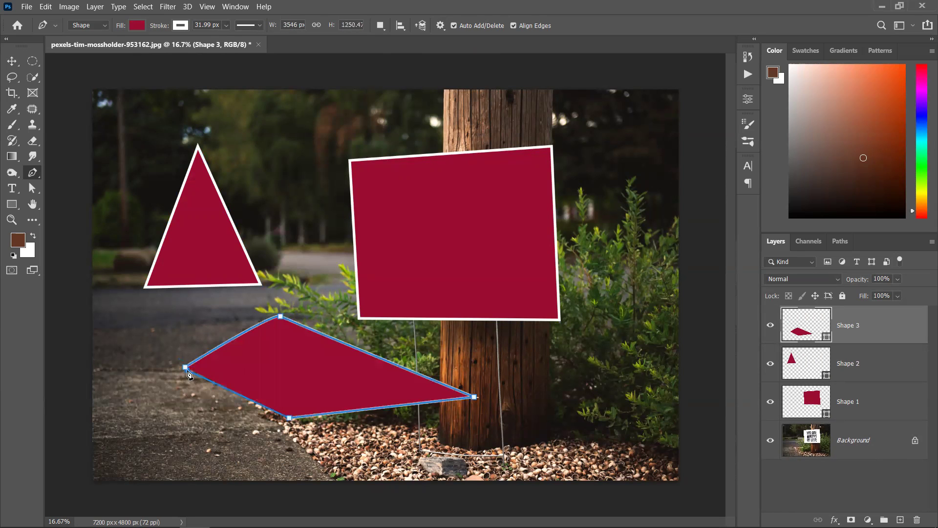
key("ctrl+z")
key("ctrl+z")
key("ctrl+z")
key("ctrl+z")
key("ctrl+z")
key("ctrl+z")
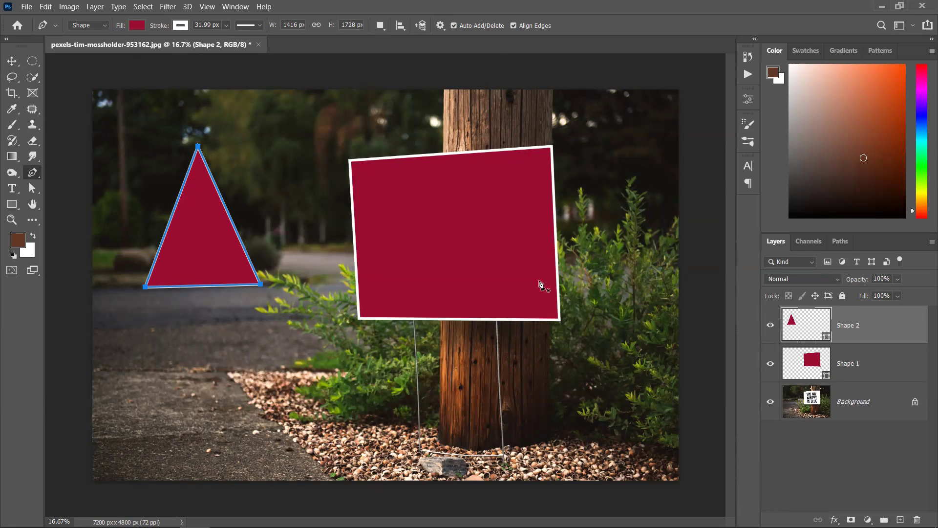
Step: Draw a closed curved pen shape about 2280 by 1365 px over the pavement and gravel below the triangle
left_click(147, 398)
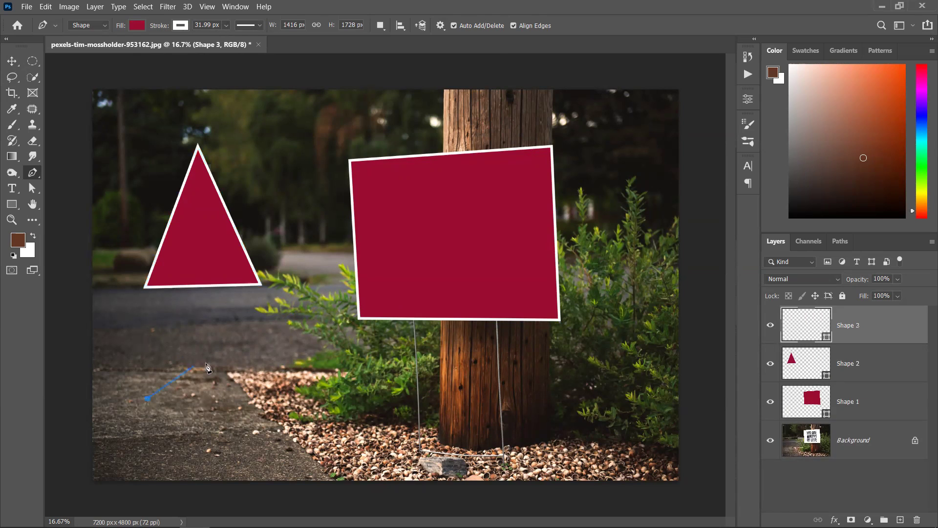
left_click_drag(229, 363, 277, 367)
left_click_drag(327, 439, 360, 452)
left_click_drag(214, 474, 168, 474)
left_click(146, 405)
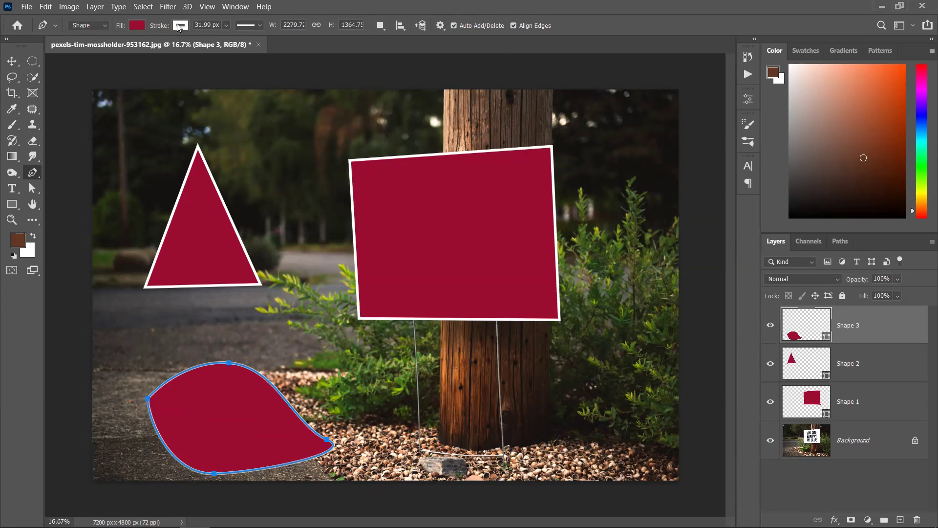
Step: Remove the curved shape's stroke, then try picking the red d82424 as a stroke colour and cancel it
left_click(180, 26)
left_click(113, 48)
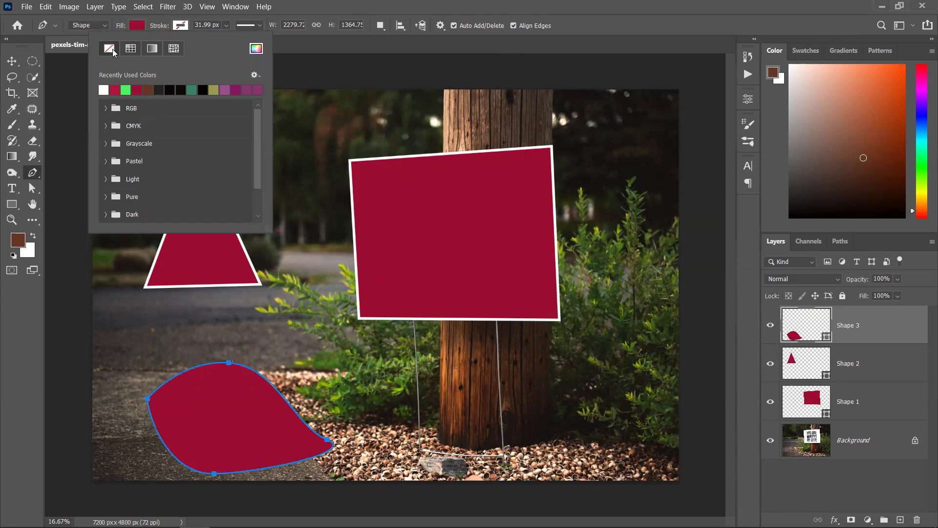
left_click(257, 49)
left_click(684, 151)
left_click(677, 201)
left_click(667, 114)
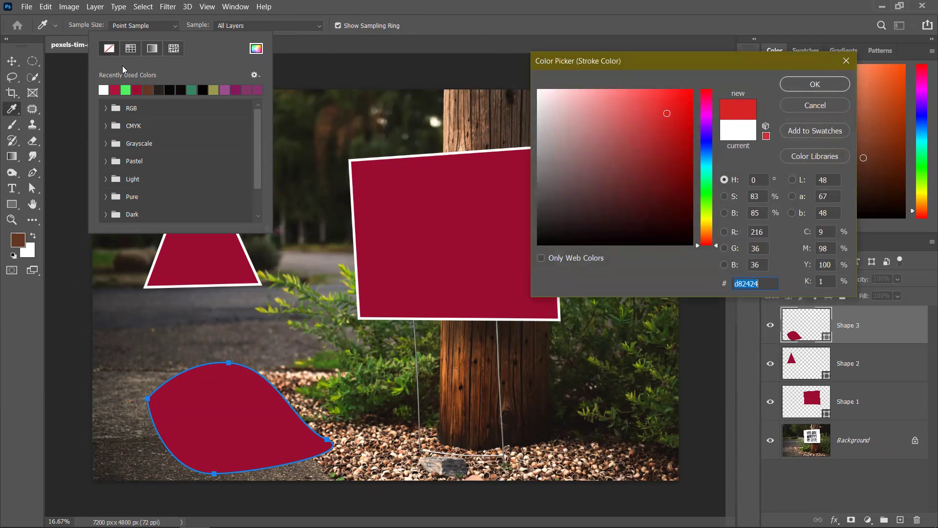
left_click(815, 105)
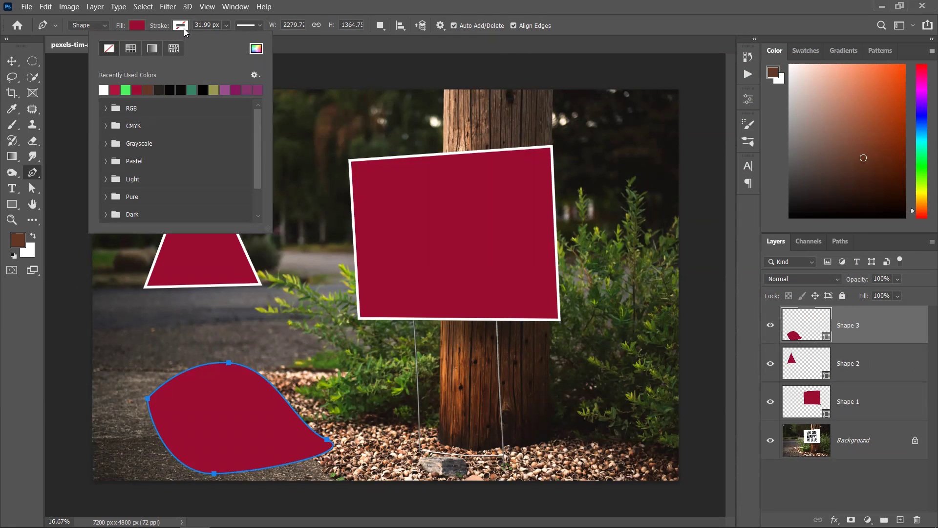
Step: Try moving the curved shape up towards the plants with the Move tool
left_click(341, 54)
mouse_move(232, 421)
left_mouse_down()
mouse_move(146, 446)
mouse_move(286, 392)
left_mouse_up()
key("ctrl+z")
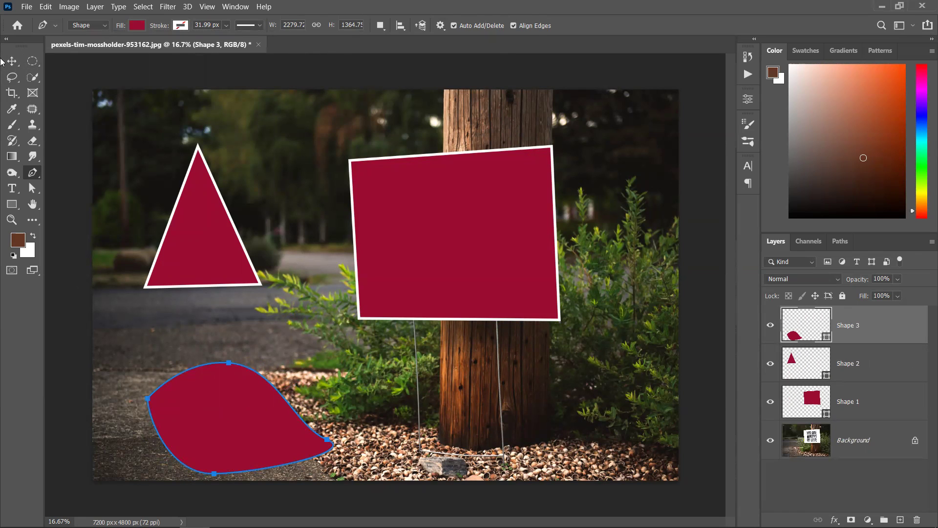
left_click(13, 62)
left_click_drag(236, 409, 279, 375)
left_click(451, 402)
Step: Undo the move and all the pen shapes until only the Background layer remains
key("ctrl+z")
key("ctrl+z")
key("ctrl+z")
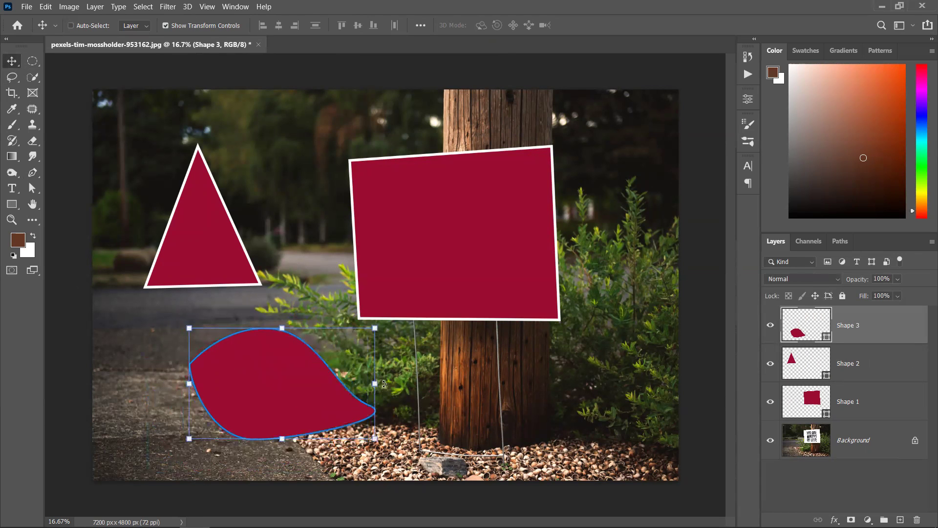
key("ctrl+z")
key("ctrl+z")
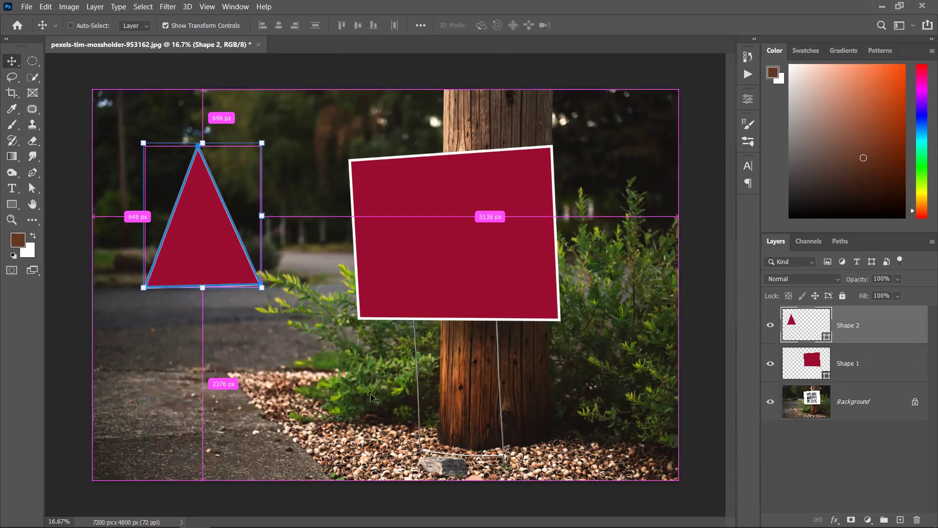
key("ctrl+z")
key("ctrl+z")
key("ctrl+z")
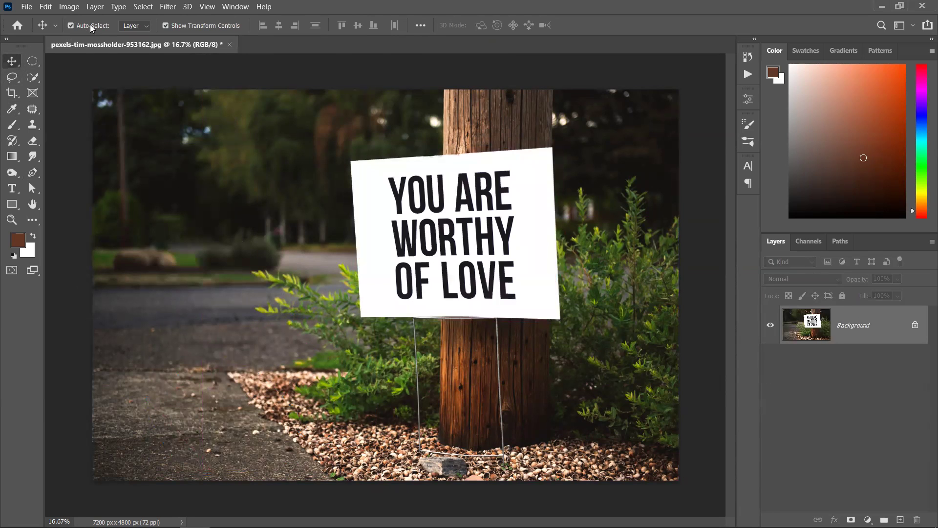
Step: Switch the Pen tool to Path mode and trace a closed path around the four corners of the sign
left_click(33, 173)
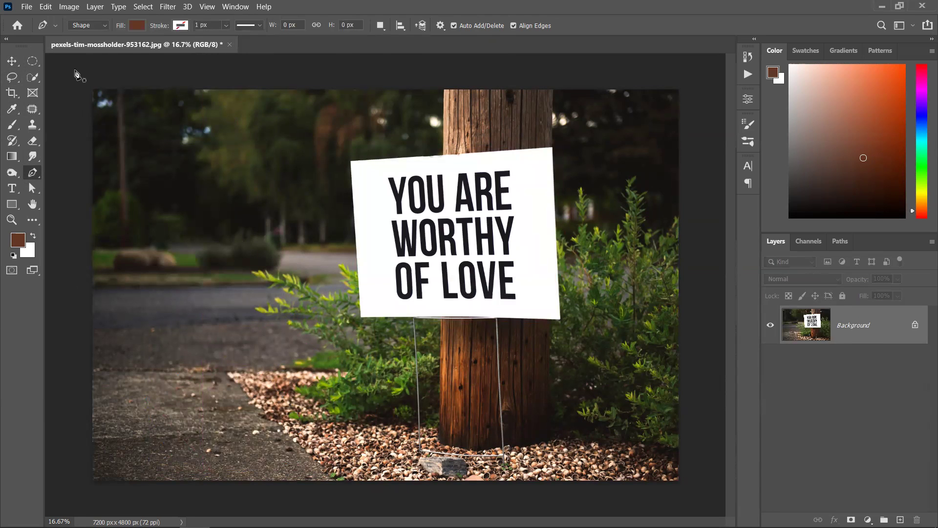
left_click(104, 27)
left_click(84, 45)
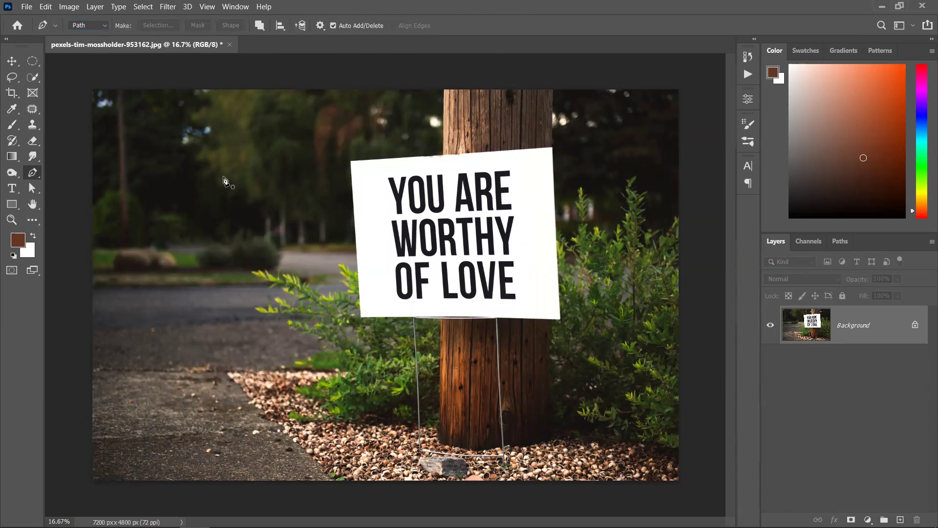
left_click(350, 161)
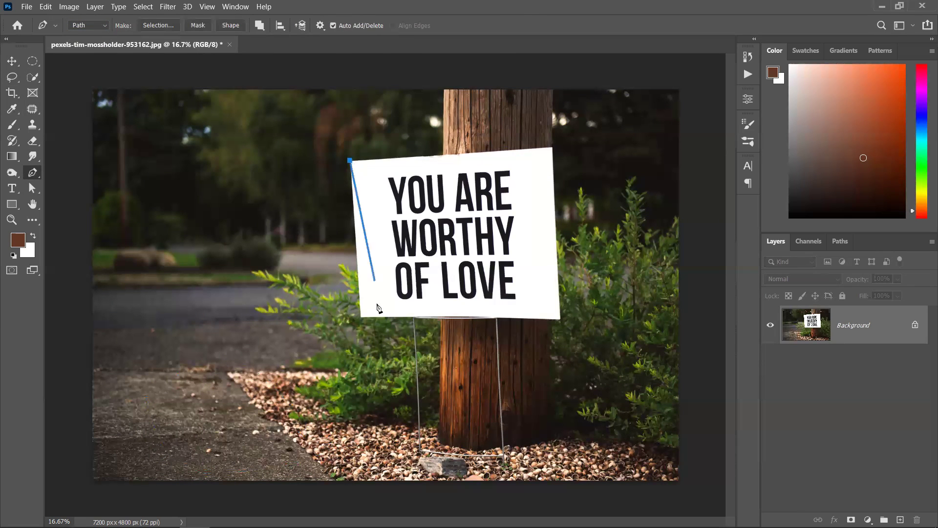
left_click(360, 315)
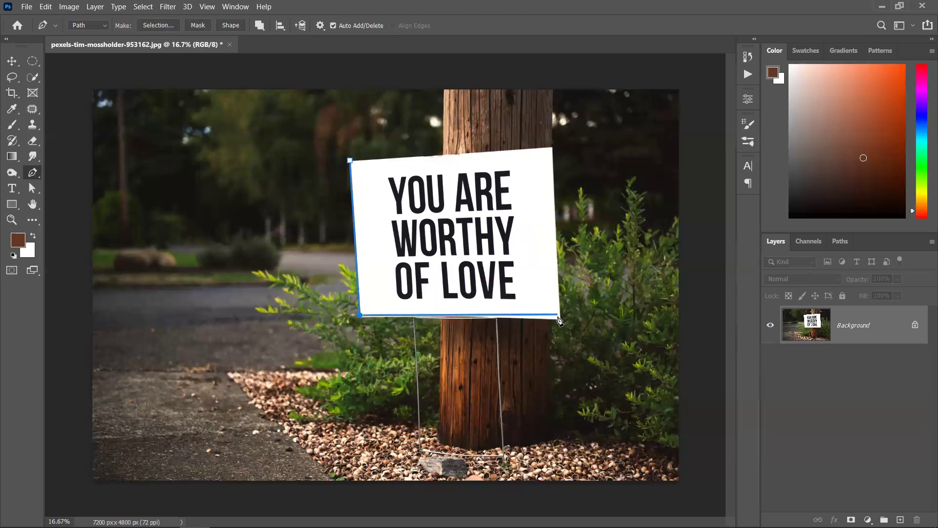
left_click(559, 320)
left_click(553, 146)
left_click(355, 164)
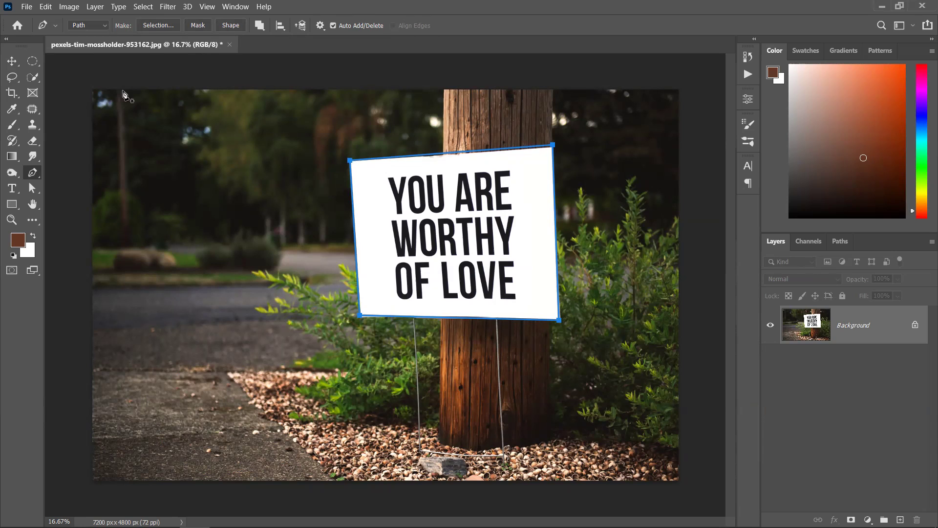
Step: Show the document's paths and enlarge their thumbnails
left_click(12, 61)
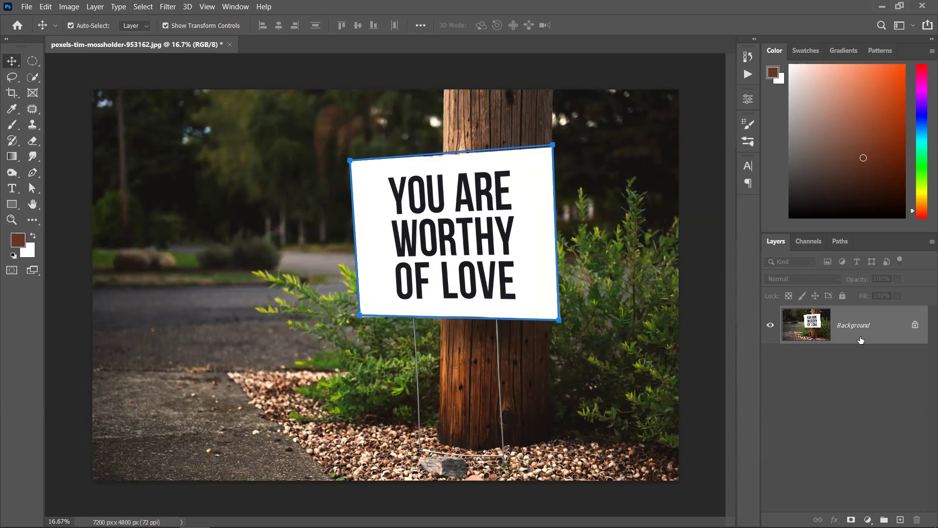
left_click(840, 242)
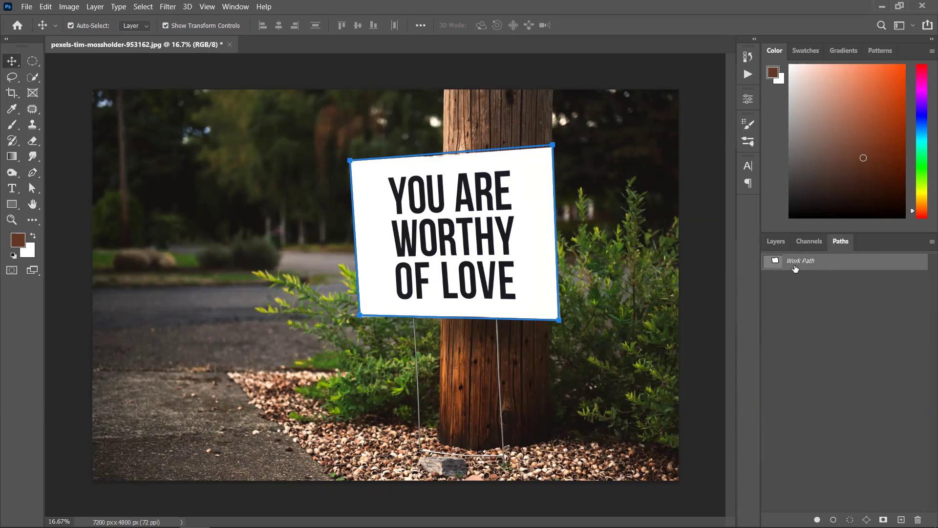
left_click(931, 242)
left_click(877, 387)
left_click(454, 246)
left_click(511, 132)
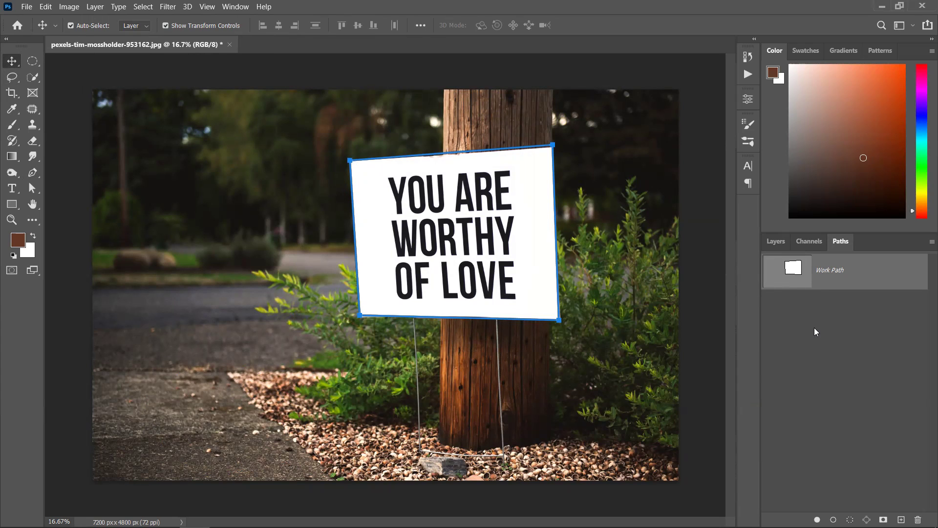
Step: Load the sign's work path as a selection, try moving the selected sign area, and undo both
left_click(783, 310)
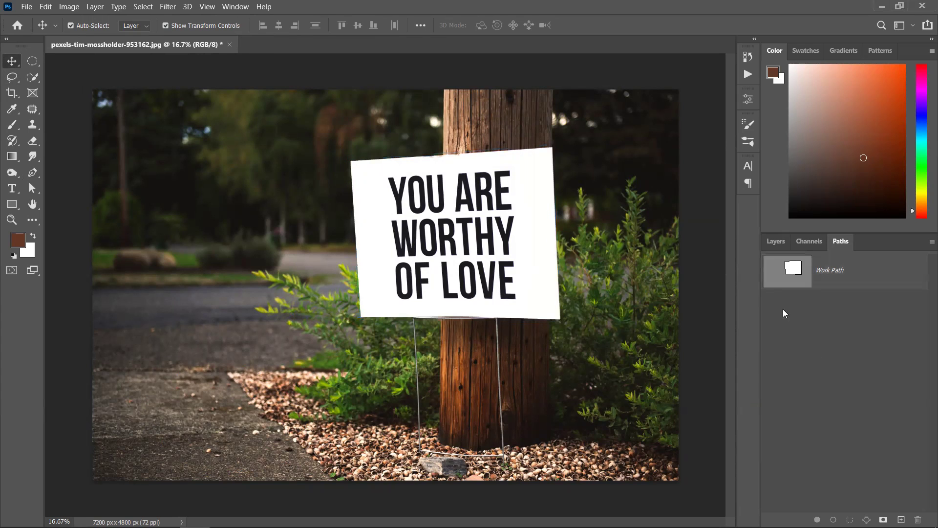
left_click(795, 270, "ctrl")
left_click_drag(373, 215, 386, 148)
key("ctrl+z")
key("ctrl+shift+z")
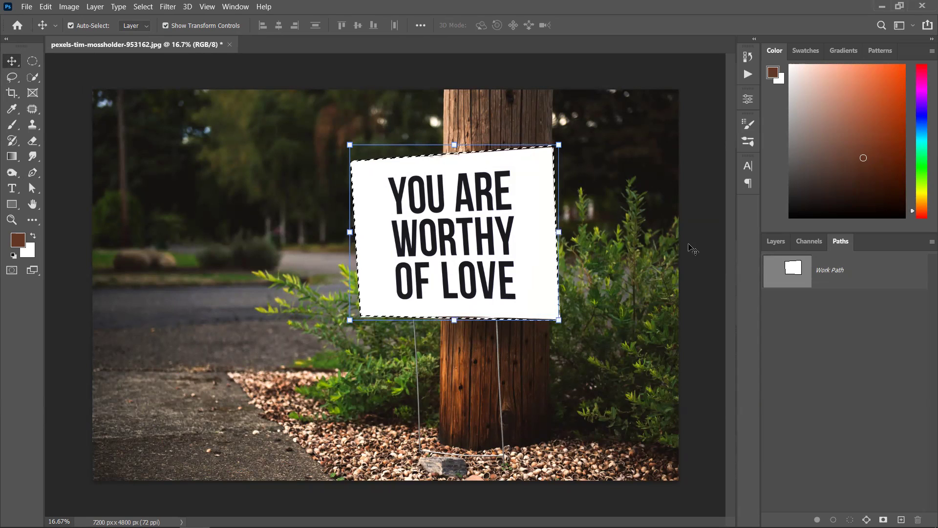
left_click_drag(528, 307, 553, 348)
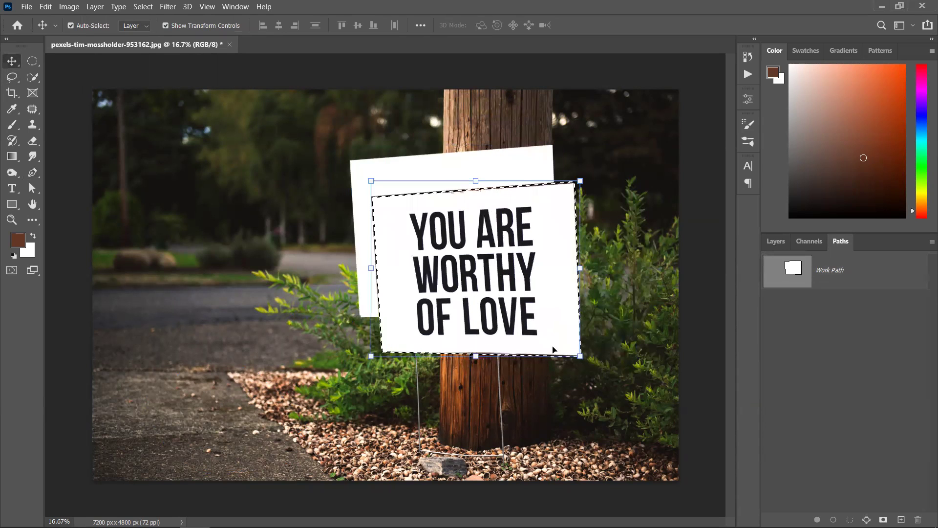
key("ctrl+z")
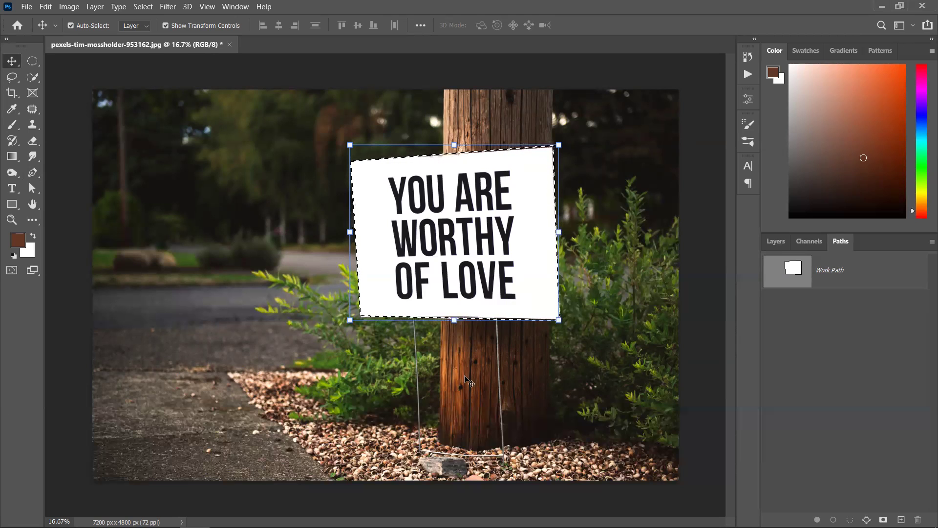
key("ctrl+z")
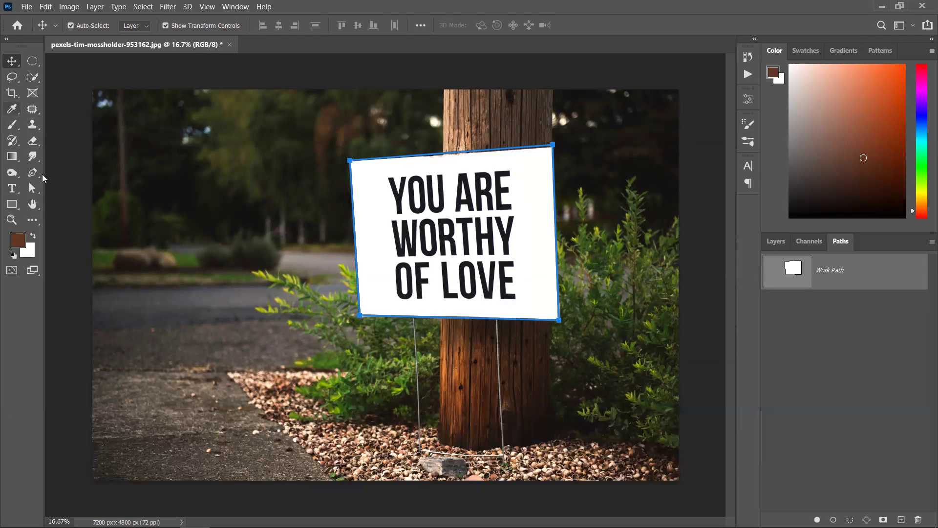
Step: Trace a closed Pen path around the wooden pole, curving along its base and extending just above the photo's upper edge
left_click(33, 173)
left_click(444, 86)
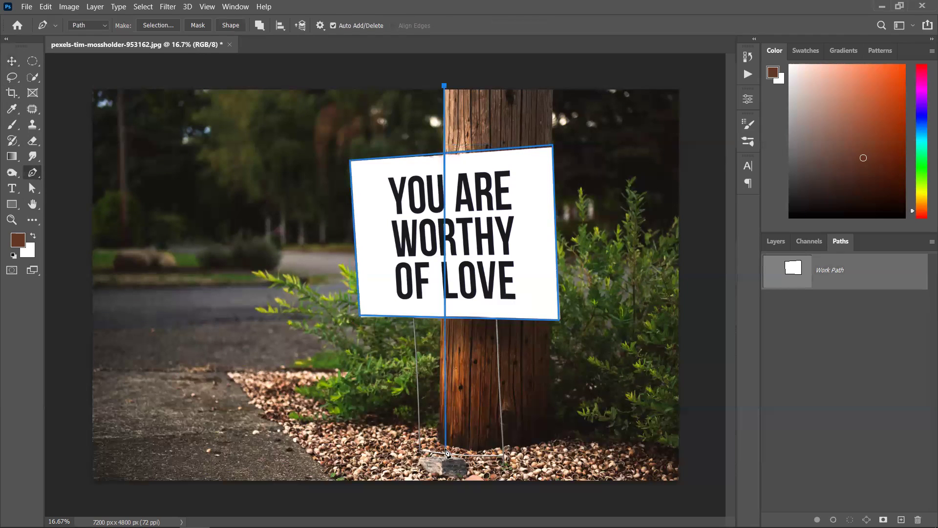
left_click(438, 431)
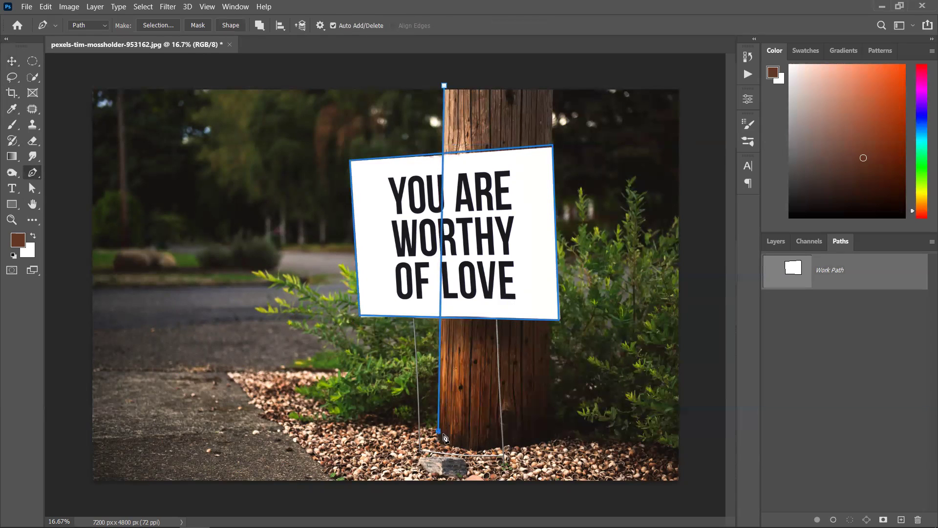
left_click_drag(526, 442, 579, 427)
left_click_drag(580, 428, 555, 436)
left_click(556, 419)
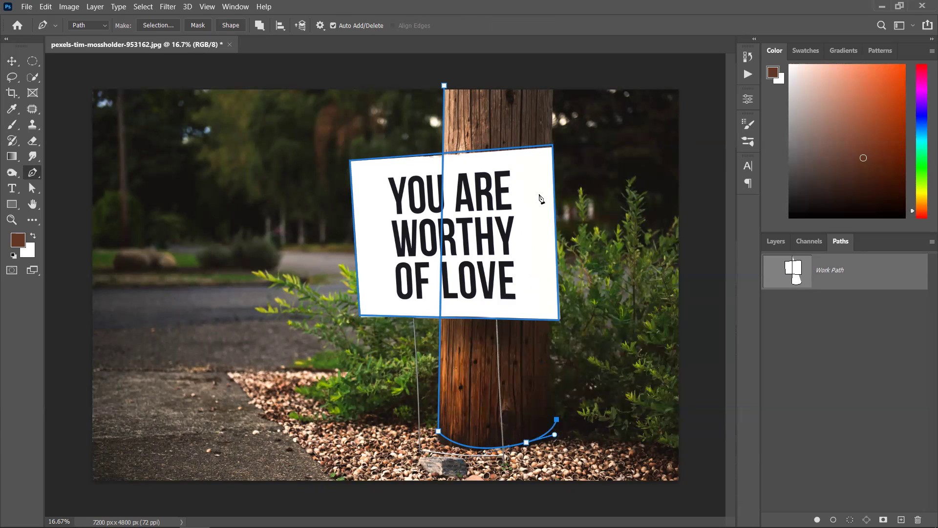
left_click_drag(551, 167, 549, 144)
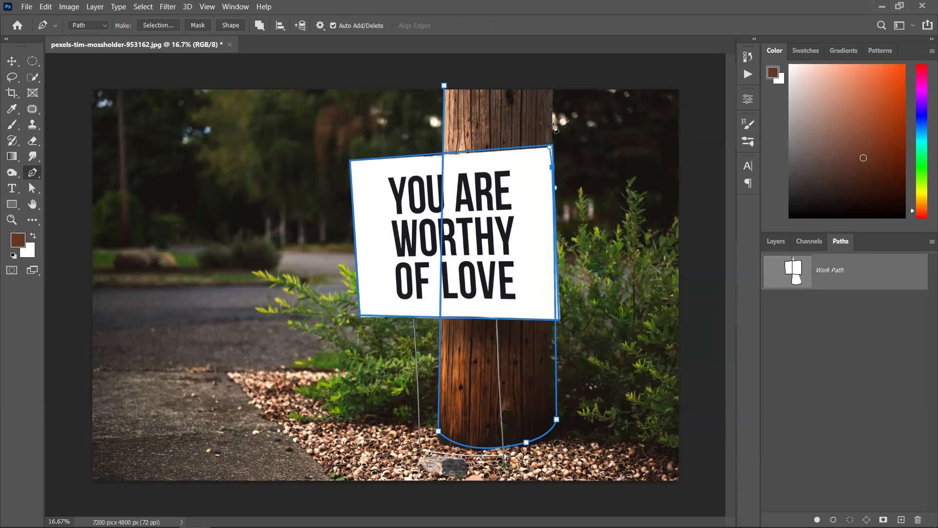
left_click(552, 78)
left_click(444, 85)
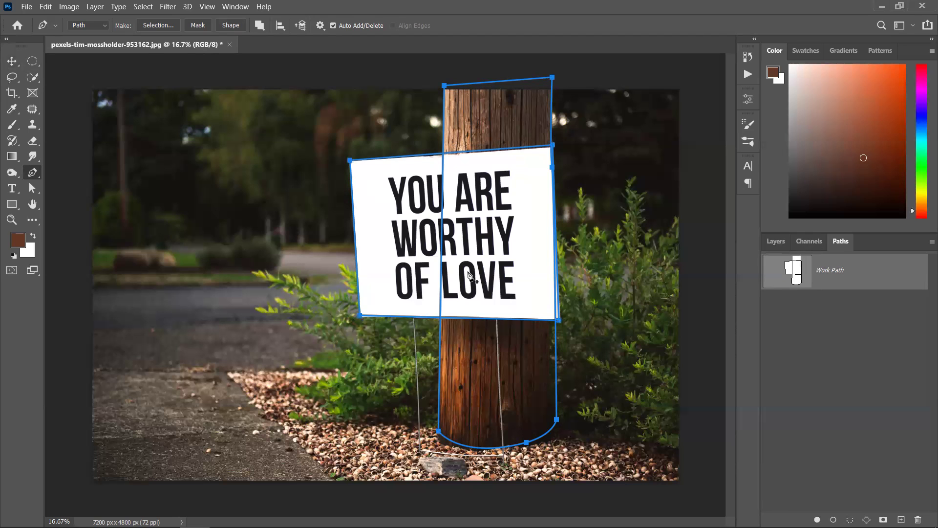
Step: Load the combined sign and pole work path as a selection, move the selected area beside the bushes, and copy it to a new layer
left_click(11, 61)
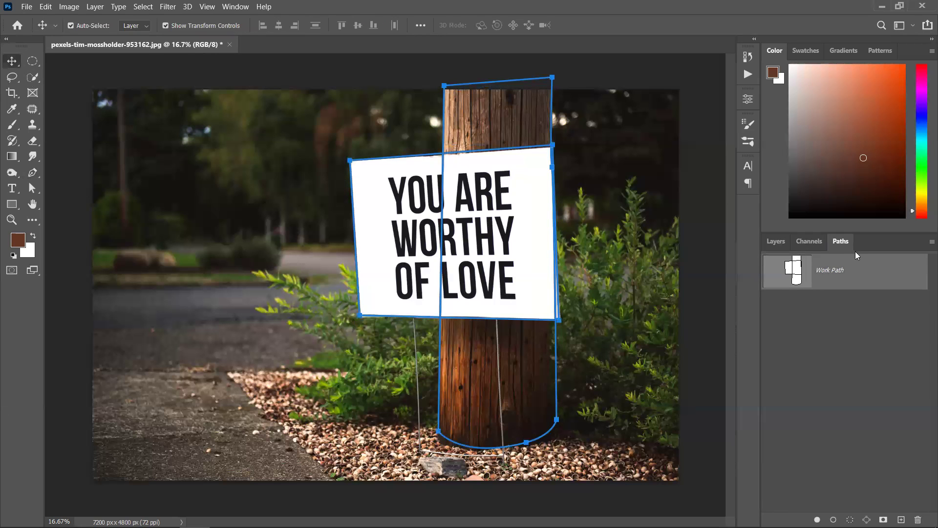
left_click(796, 272, "ctrl")
left_click_drag(528, 278, 279, 301)
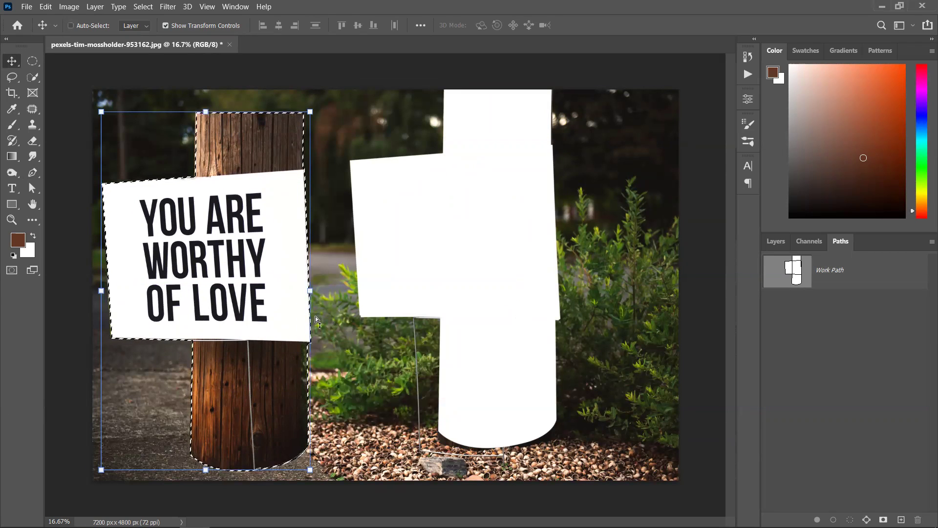
key("ctrl")
key("ctrl+j")
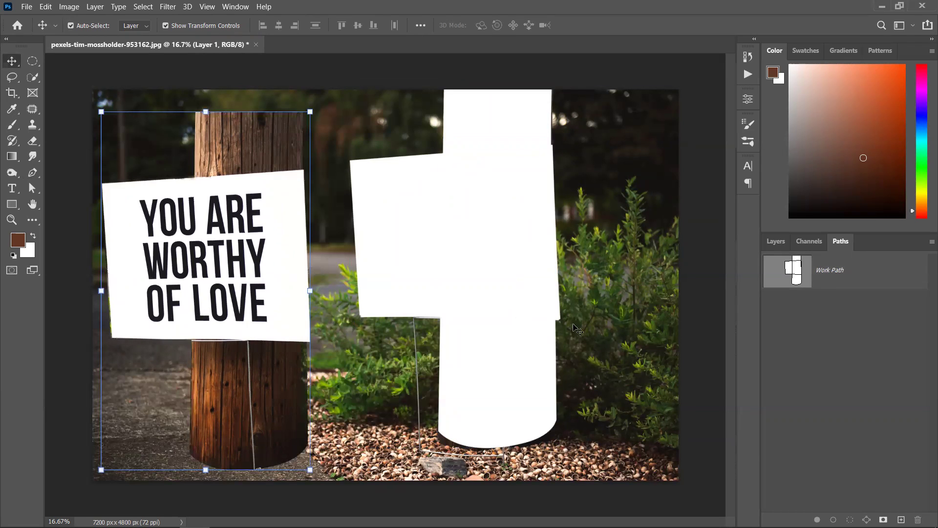
Step: Show the layers, try moving the copied sign and pole over the white gap, undo it, and shift the copy slightly instead
left_click(775, 241)
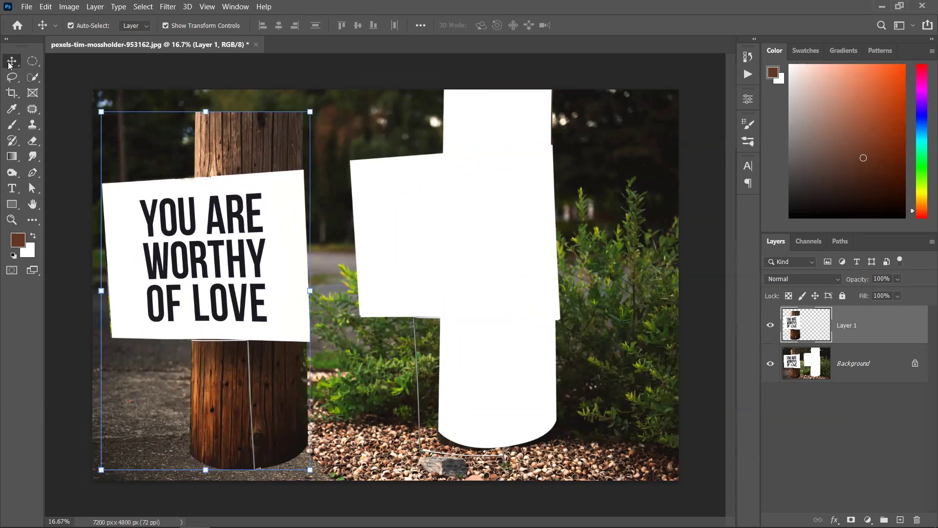
left_click_drag(176, 219, 479, 239)
left_click_drag(424, 231, 442, 227)
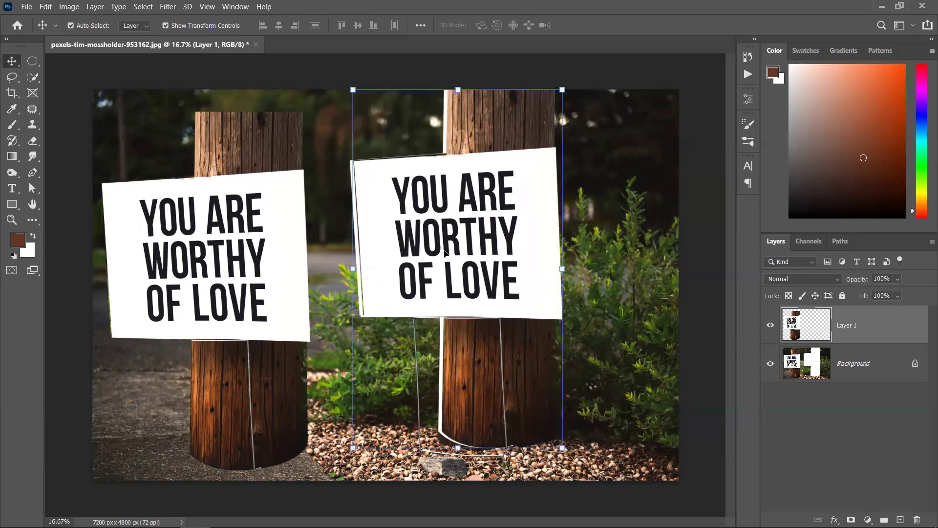
key("ctrl+z")
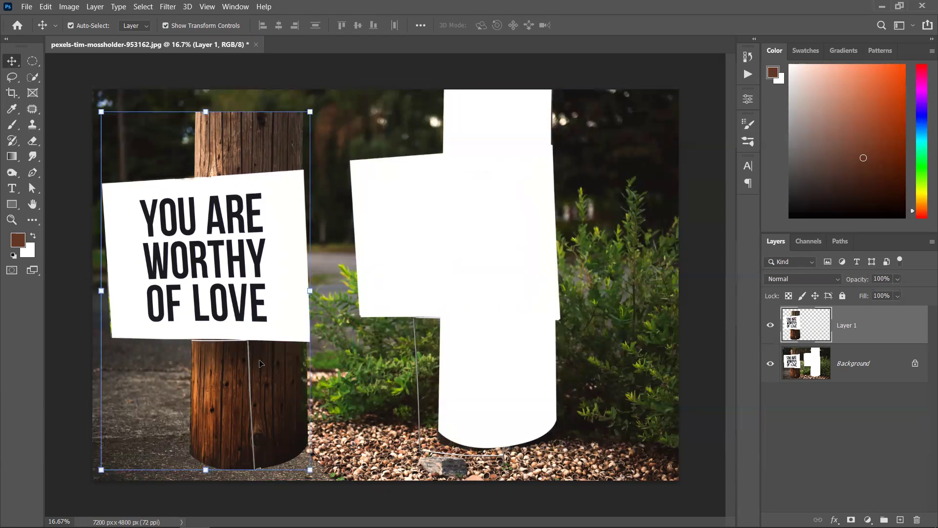
left_click_drag(234, 404, 272, 394)
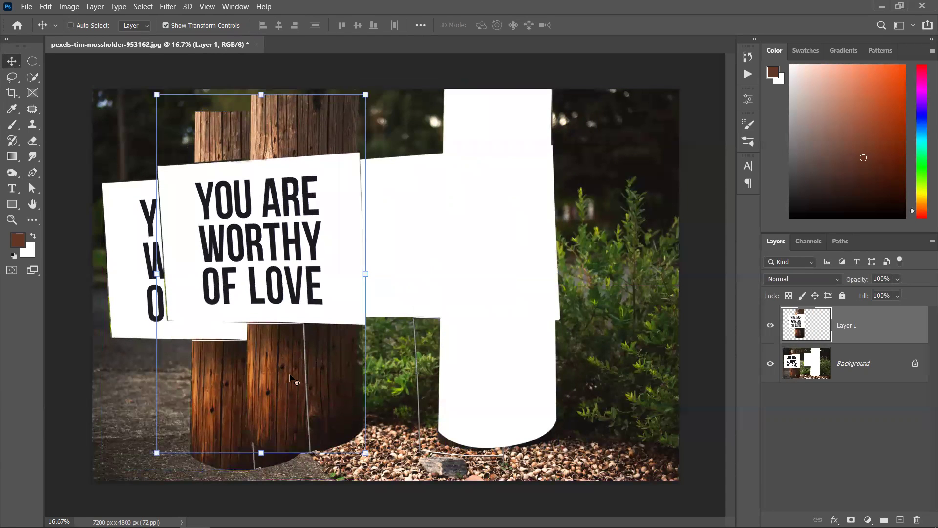
Step: Undo the layer move, the copy, the selection and all traced path points until the photo has no path
key("ctrl+z")
key("ctrl+z")
key("ctrl+z")
key("ctrl+z")
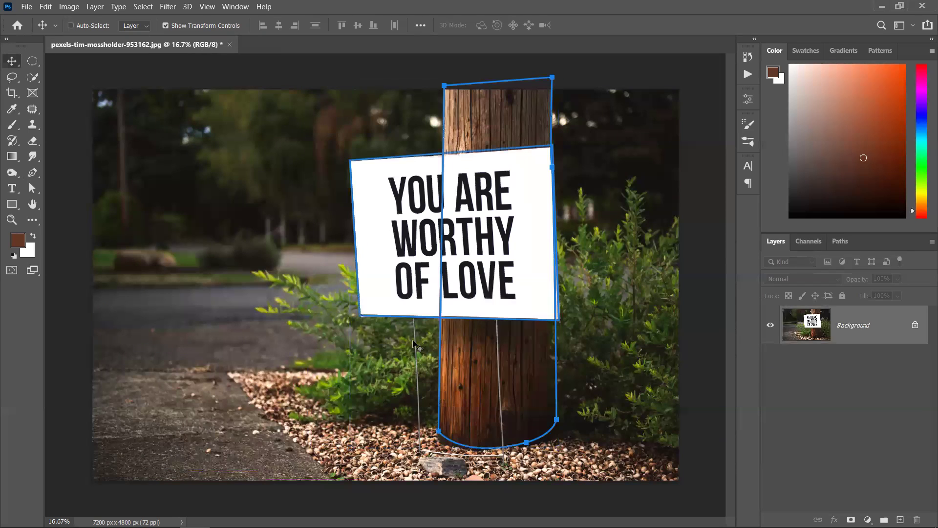
key("ctrl+z")
key("ctrl+z")
key("ctrl+z")
key("ctrl+z")
key("ctrl+z")
key("ctrl+z")
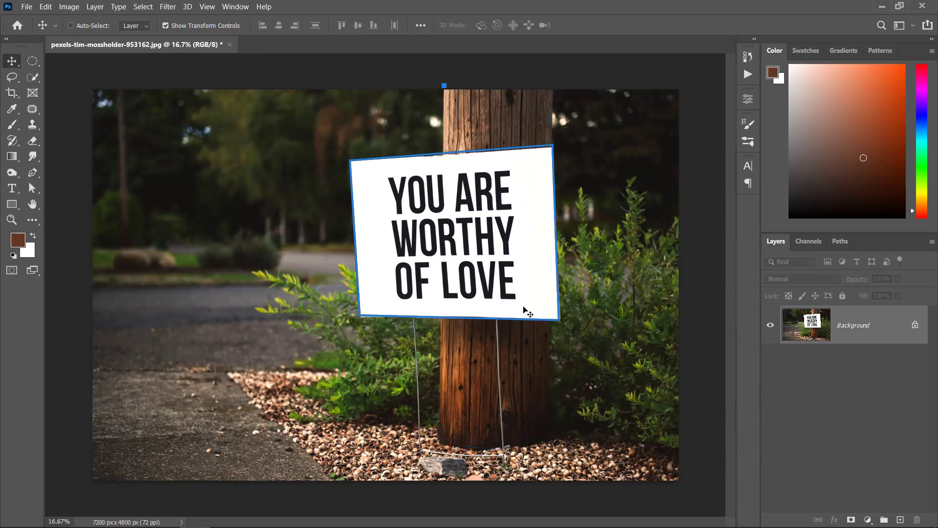
key("ctrl+z")
key("ctrl+z")
key("ctrl+z")
key("ctrl+z")
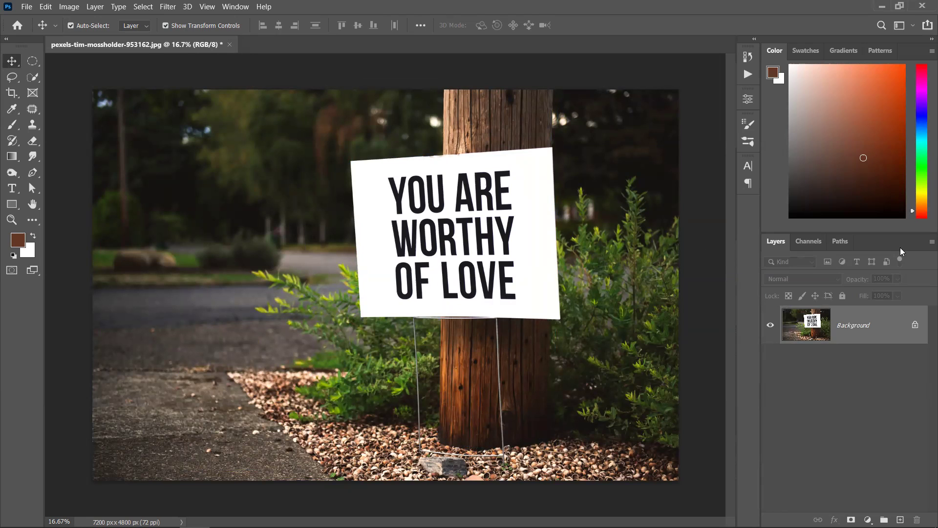
Step: Trace a closed Pen path around the four corners of the sign
right_click(33, 173)
left_click(73, 169)
left_click(351, 161)
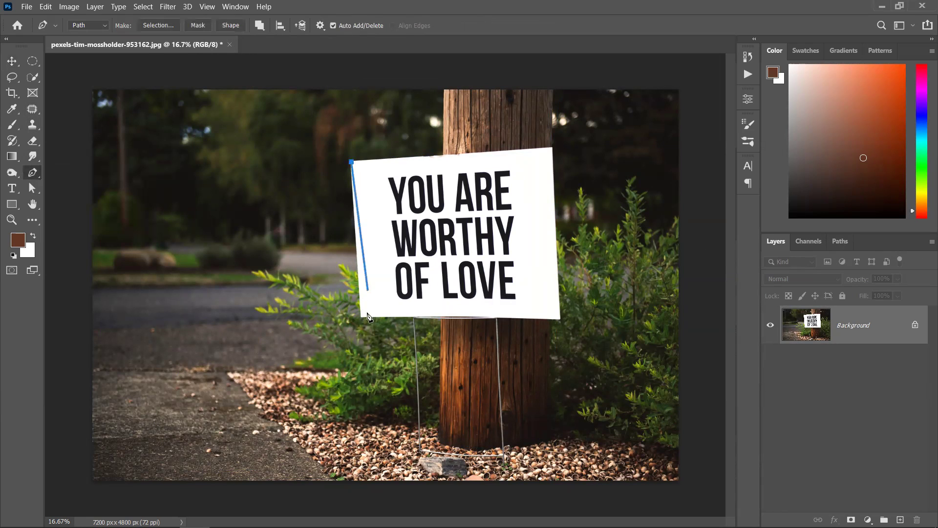
left_click(360, 315)
left_click(560, 319)
left_click(553, 145)
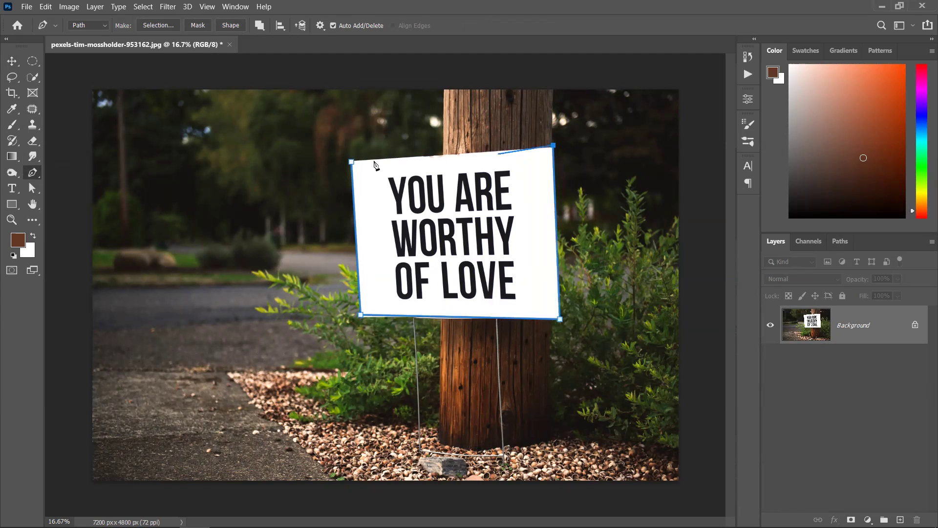
left_click(352, 162)
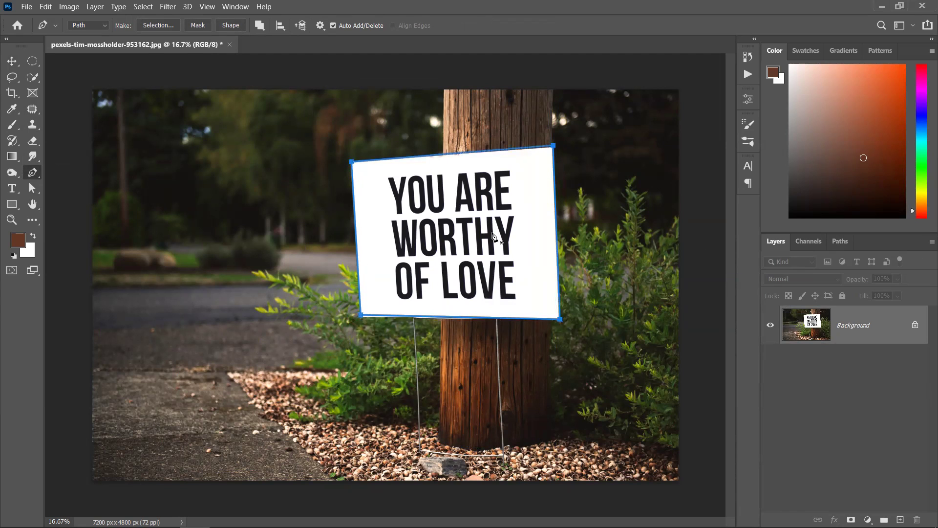
Step: Show the document's paths and save the sign's work path under the name aasdas
left_click(841, 241)
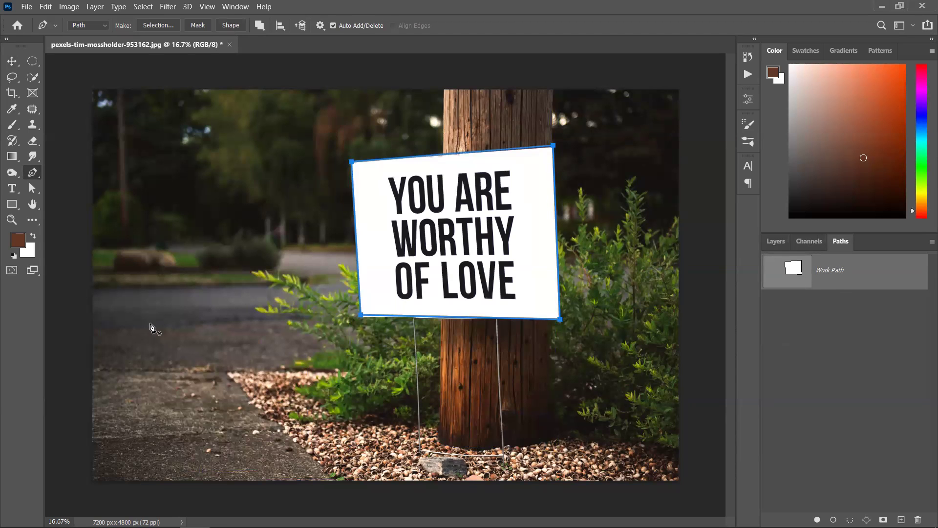
double_click(837, 270)
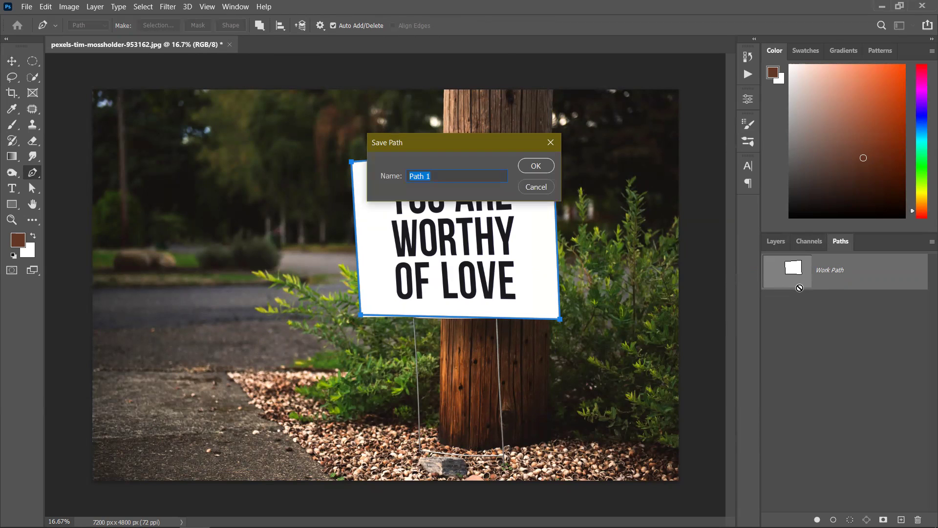
type("aasdas")
left_click(536, 167)
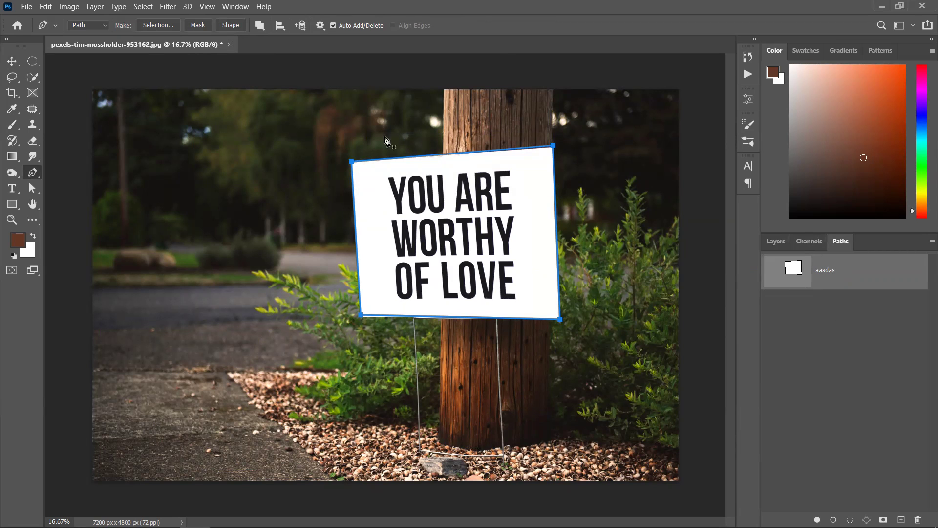
Step: Try adding a second closed four-sided path over the dark trees within the saved aasdas path, and undo it
left_click(184, 158)
left_click(184, 276)
left_click(299, 274)
left_click(307, 138)
left_click(184, 159)
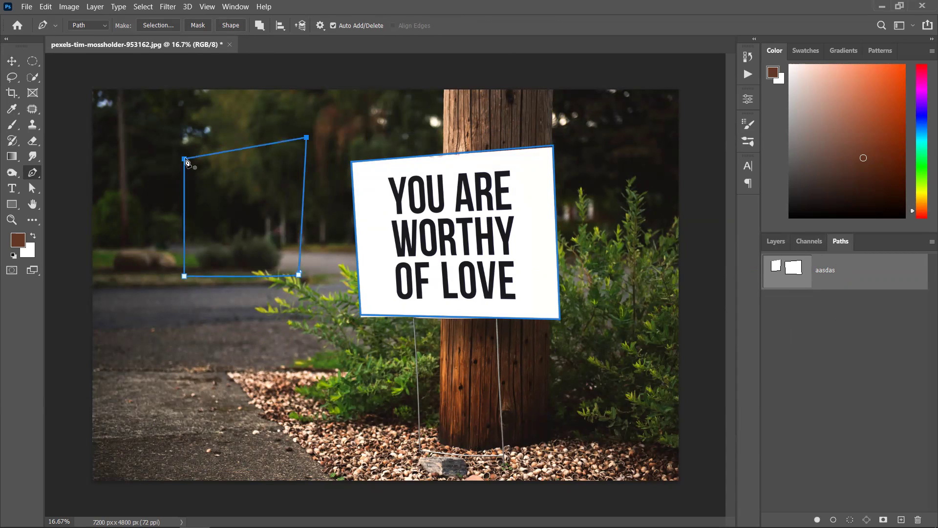
key("ctrl+z")
key("ctrl+z")
key("ctrl+z")
key("ctrl+z")
key("ctrl+z")
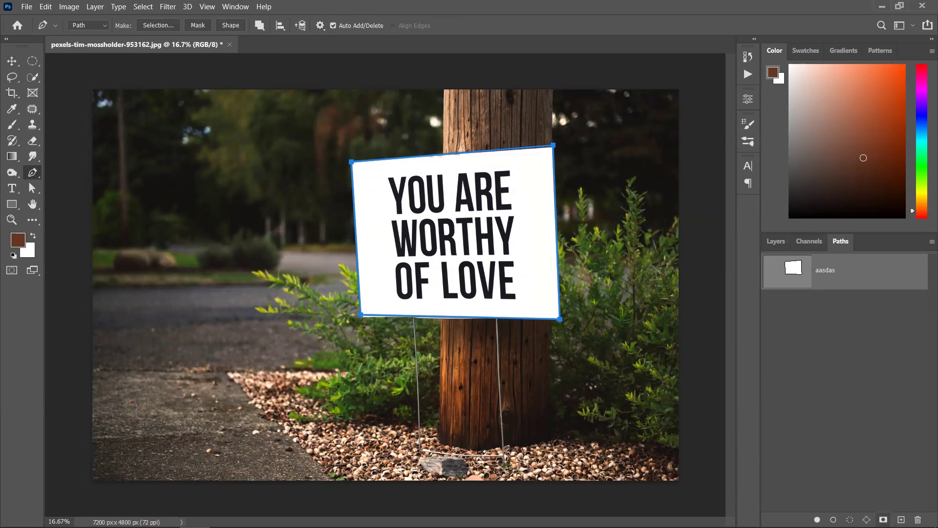
Step: Create a new path and draw a closed trapezoid in it over the road beside the sign, then compare the layers and paths lists
left_click(901, 520)
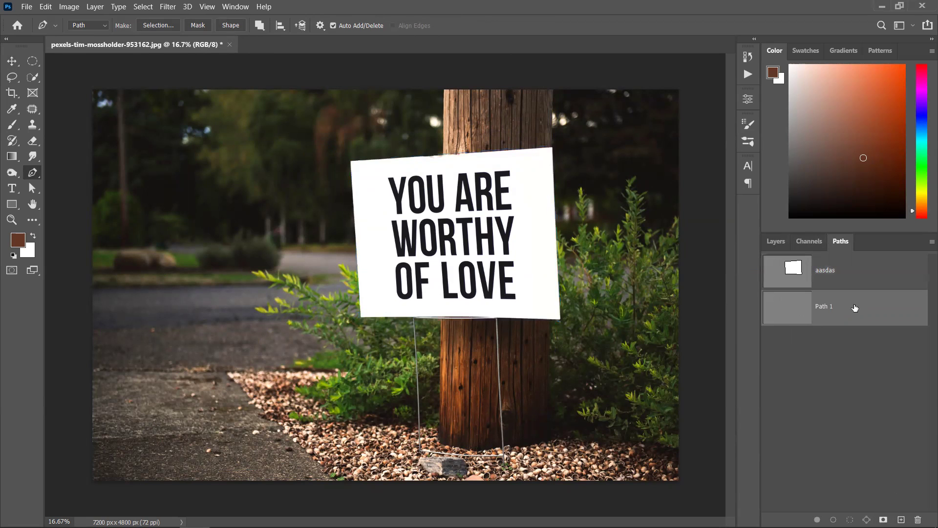
left_click(169, 182)
left_click(130, 368)
left_click(323, 377)
left_click(275, 194)
left_click(171, 183)
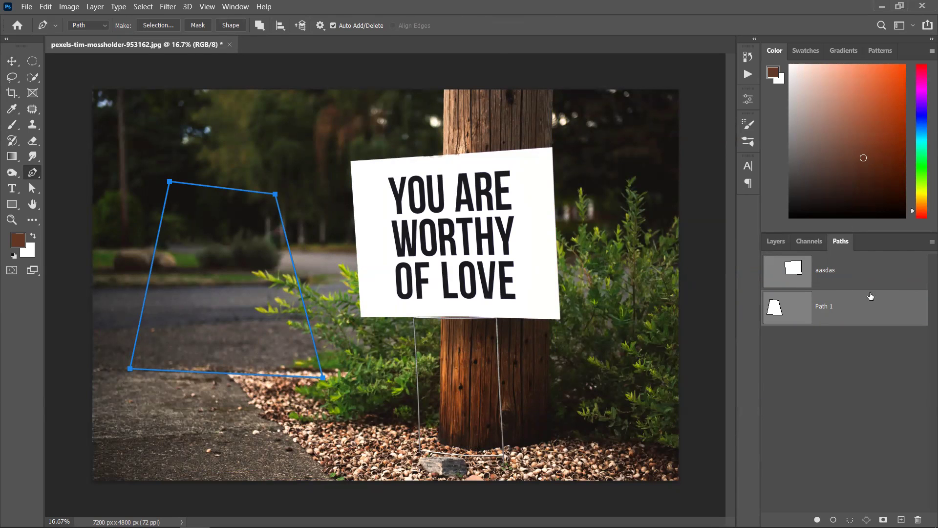
left_click(780, 242)
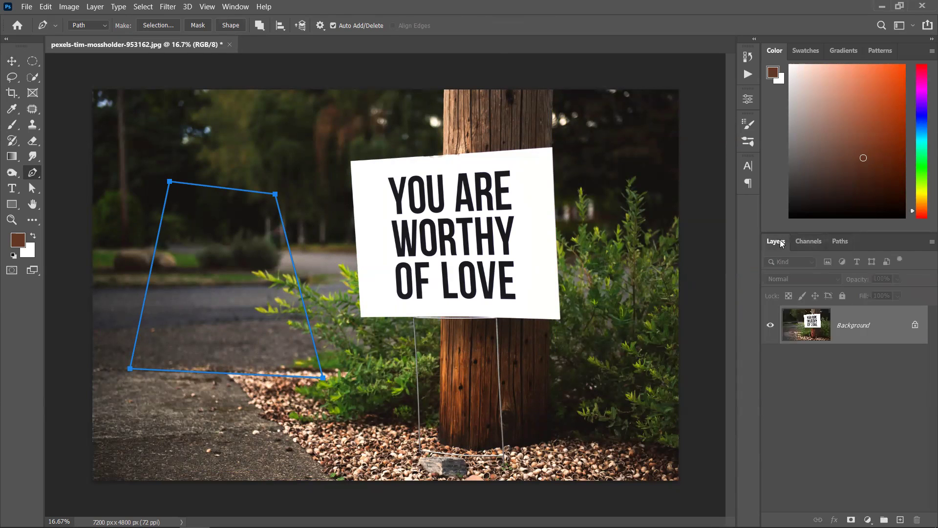
left_click(839, 244)
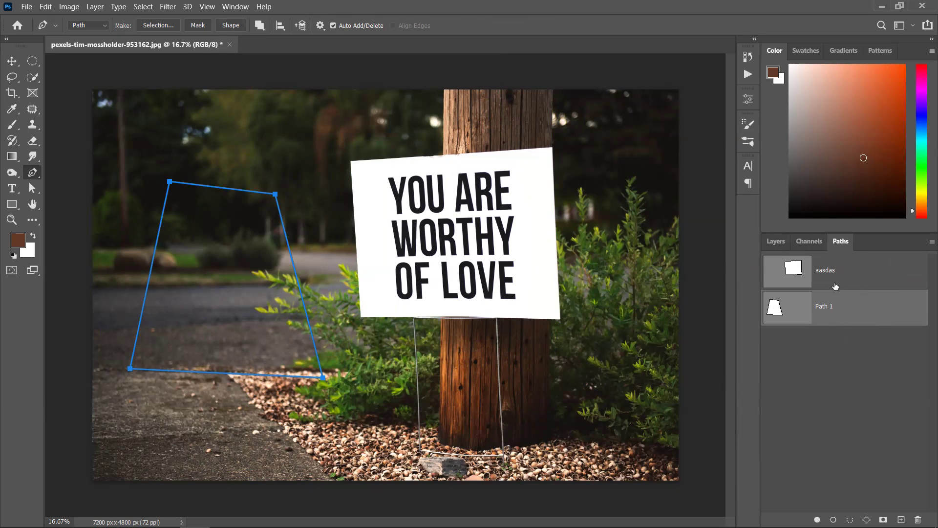
Step: Convert the trapezoid path into a selection, and undo it
left_click(11, 61)
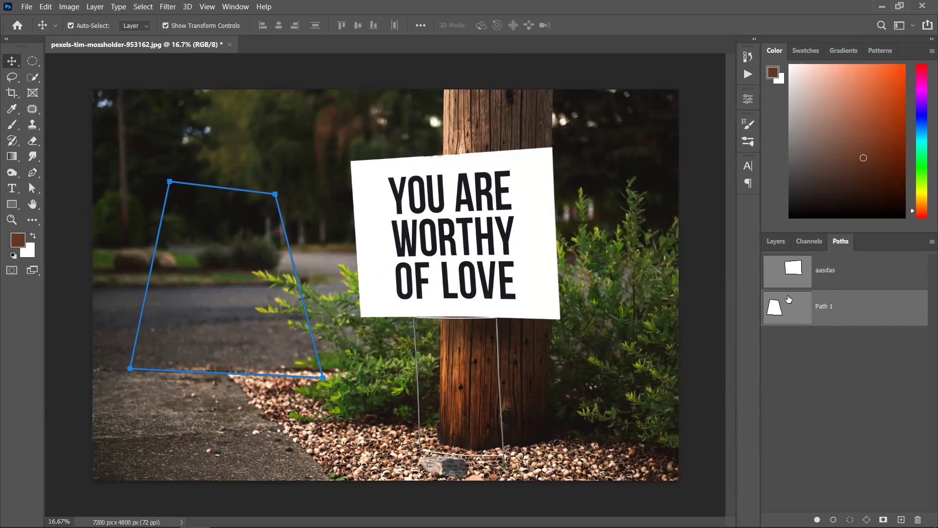
key("ctrl+Return")
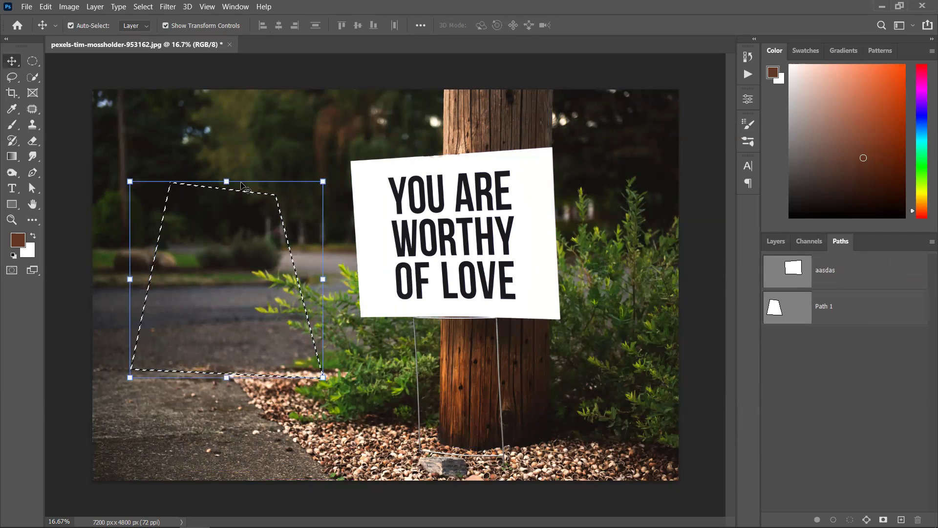
key("ctrl+z")
Step: Make a new anti-aliased selection from the trapezoid path using the Pen tool's selection option, and undo it
left_click(32, 173)
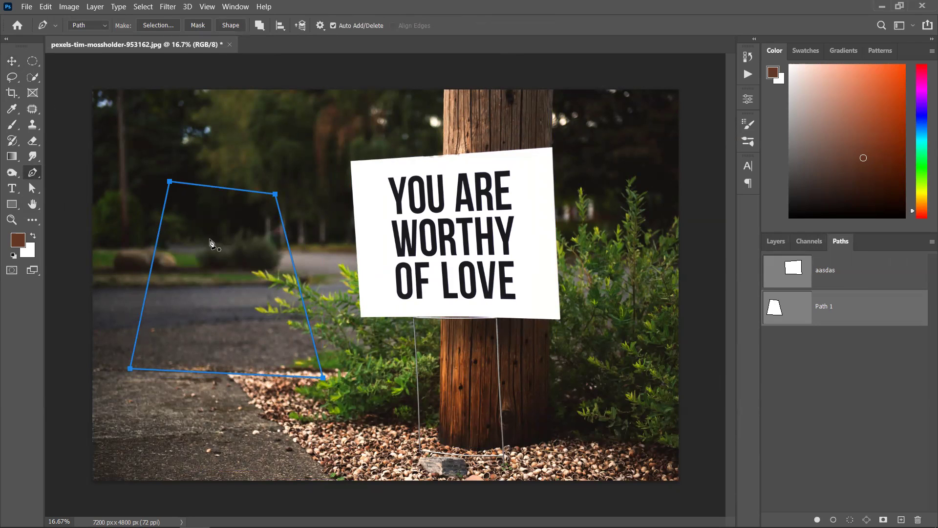
left_click(157, 25)
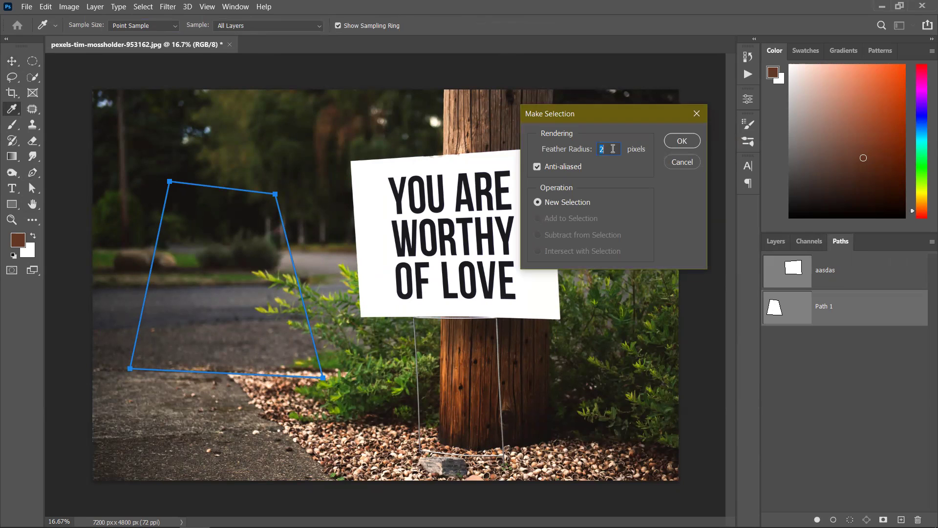
left_click(681, 141)
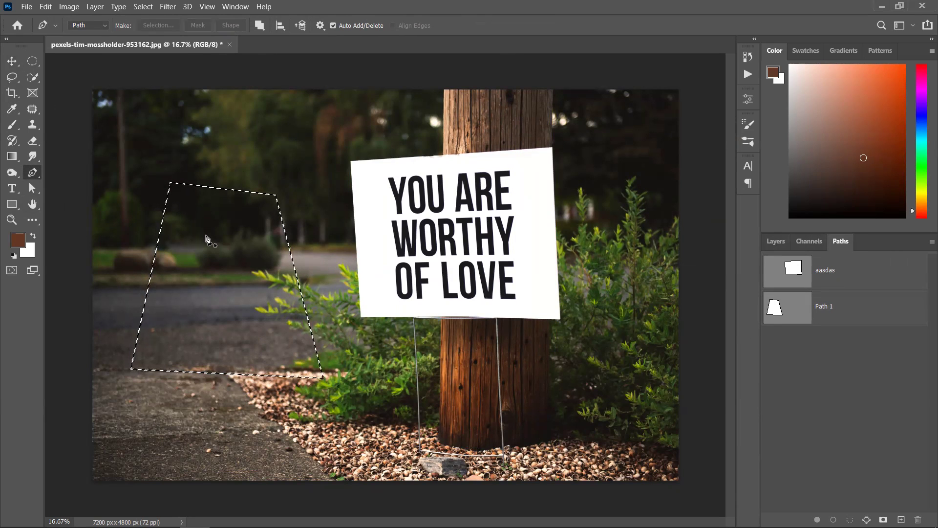
key("ctrl+z")
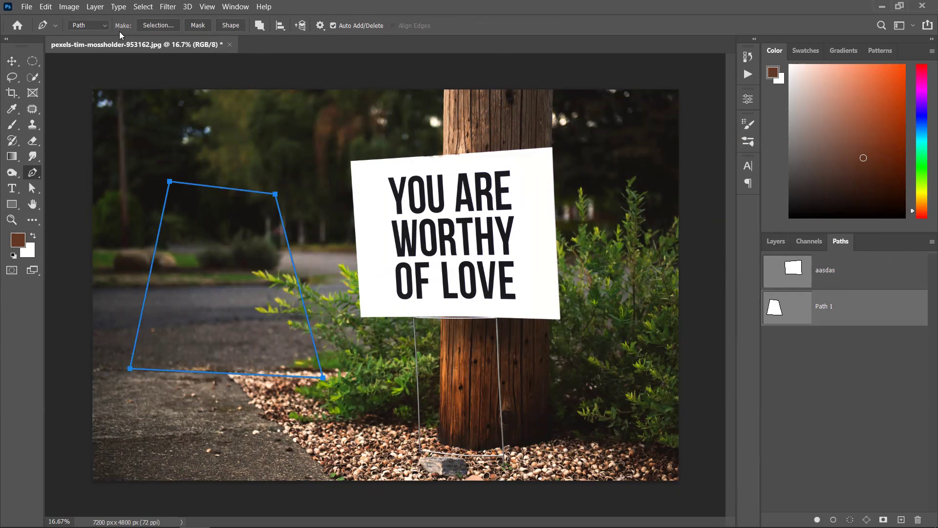
Step: Make a vector mask from the trapezoid path and show the masked layer in the layers list
left_click(197, 26)
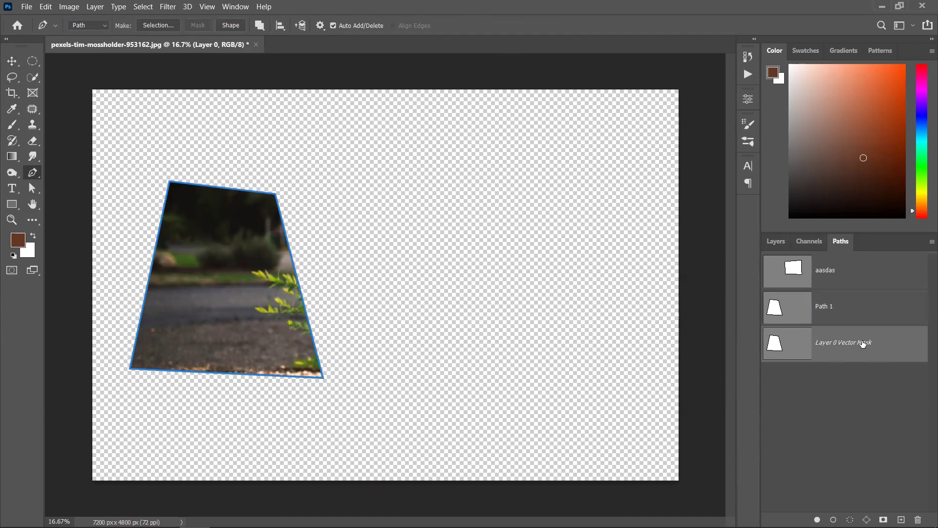
left_click(783, 242)
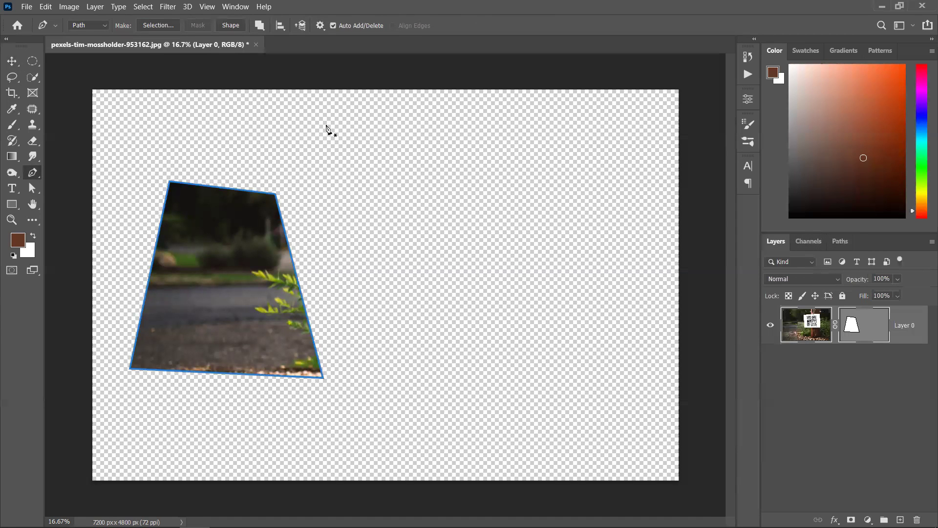
Step: Convert the trapezoid path into a filled shape layer instead of a vector mask, and undo everything back to the plain photo
key("ctrl+z")
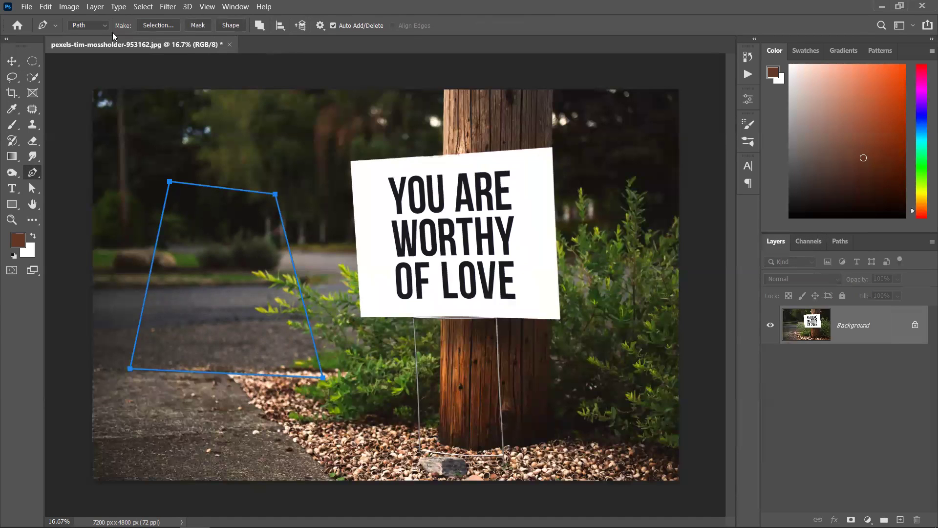
left_click(230, 26)
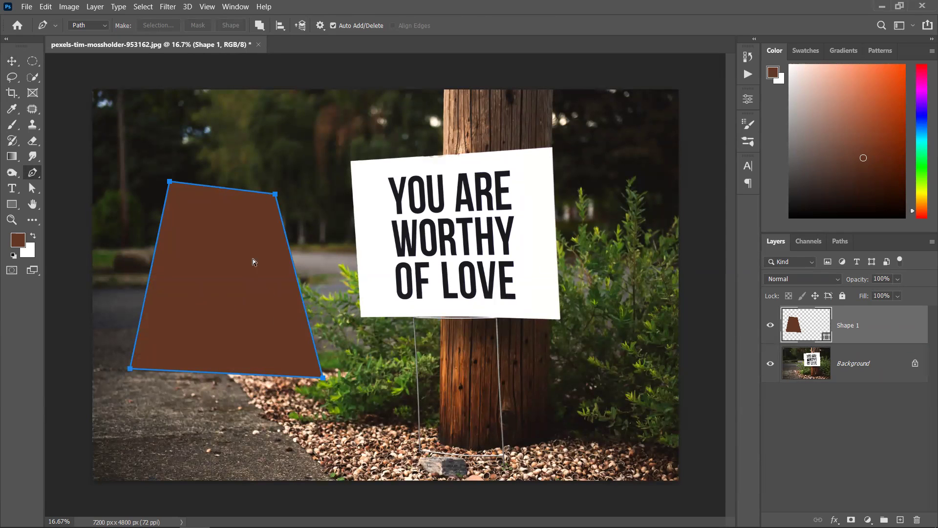
key("ctrl+z")
key("ctrl+z")
key("ctrl+z")
key("ctrl+z")
key("ctrl+z")
key("ctrl+z")
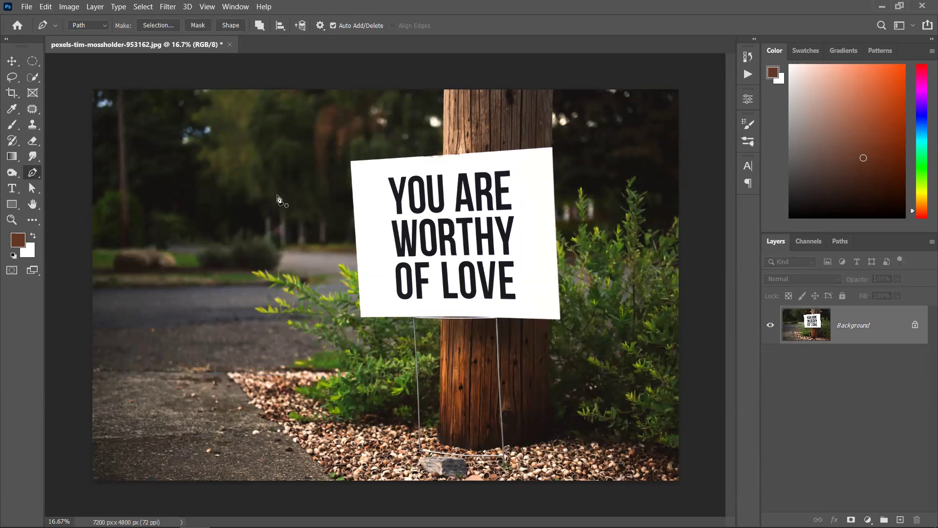
Step: Close the sign photo without saving and open the orange photo pexels-public-domain-pictures-42059.jpg
left_click(230, 45)
left_click(487, 209)
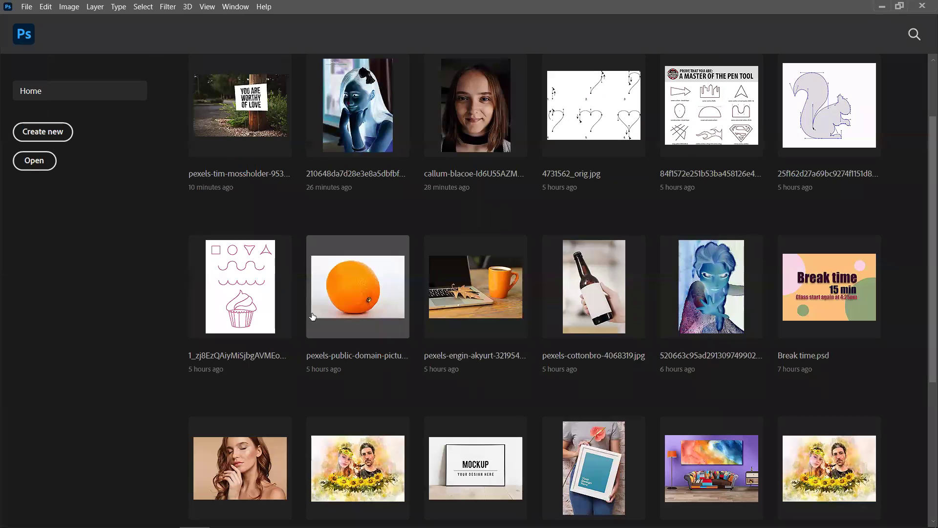
left_click(345, 307)
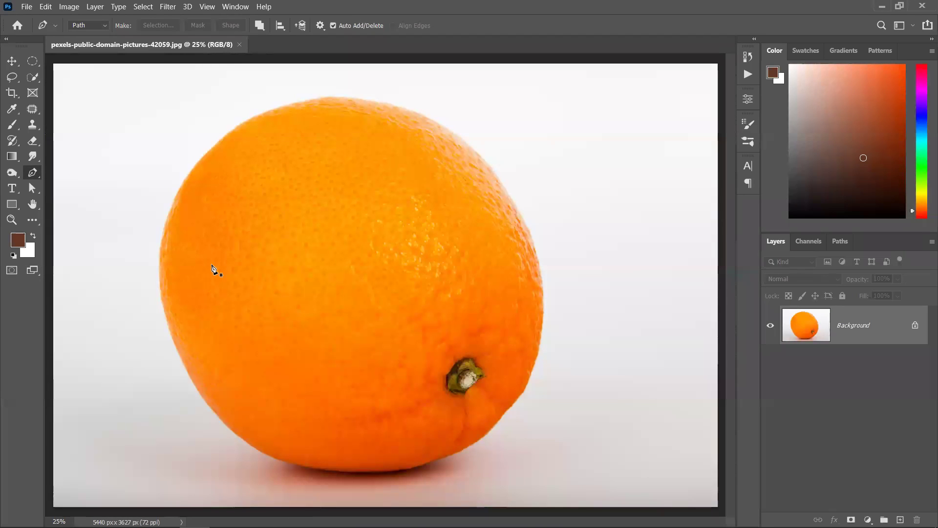
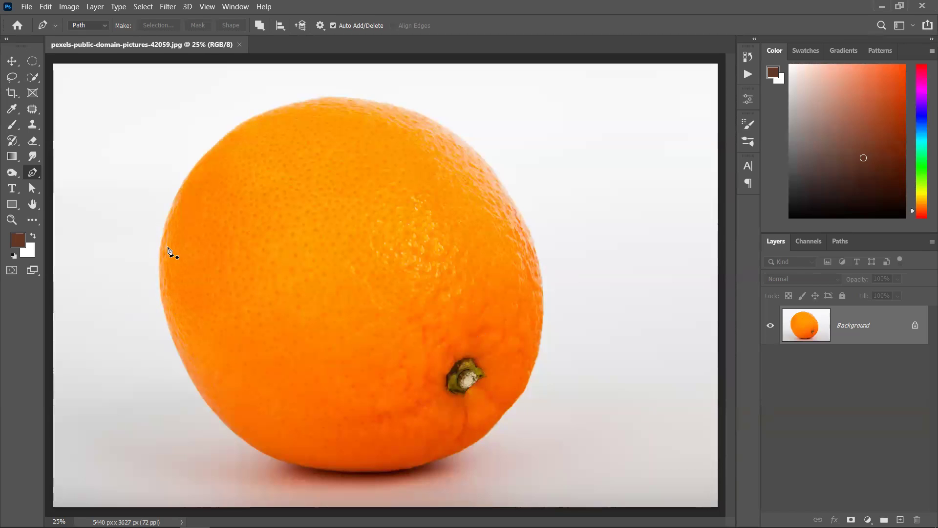
Step: Set the brush size to 18 px, paint rough strokes around the orange's outline, and undo them
left_click_drag(157, 267, 281, 412)
key("ctrl+z")
left_click(12, 124)
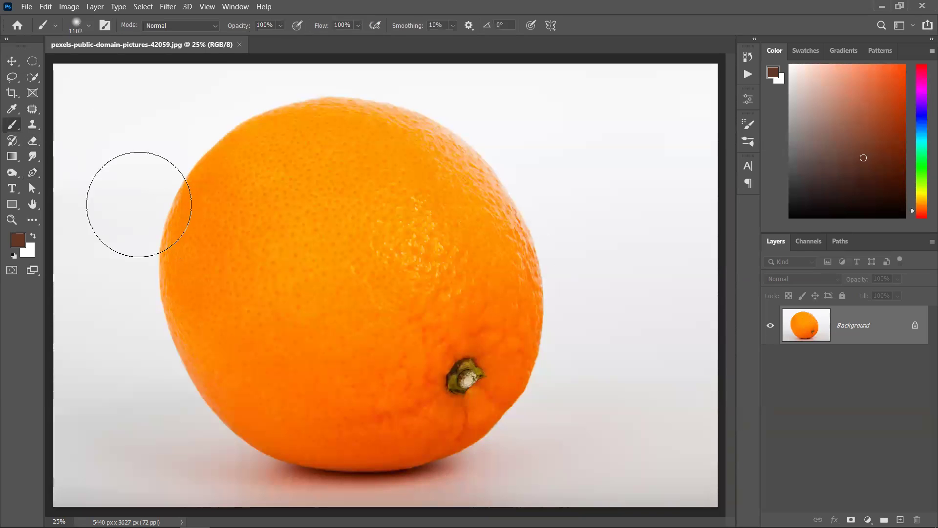
right_click(164, 220)
left_click_drag(250, 254, 235, 251)
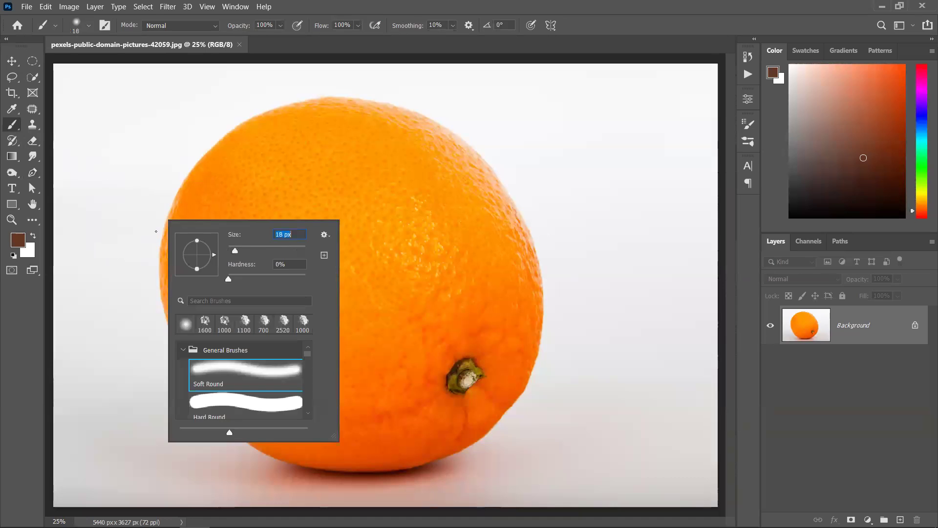
key("Return")
mouse_move(161, 229)
left_mouse_down()
mouse_move(337, 81)
mouse_move(591, 290)
mouse_move(452, 506)
left_mouse_up()
mouse_move(366, 506)
left_mouse_down()
mouse_move(185, 402)
mouse_move(152, 237)
mouse_move(173, 200)
left_mouse_up()
key("ctrl+z")
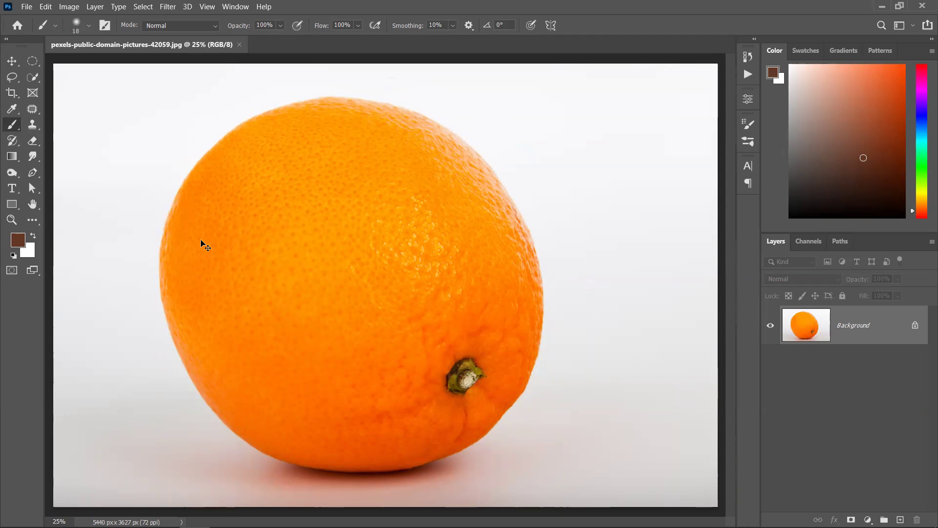
Step: Start a Pen tool path with a smooth anchor point on the orange's left edge and adjust its handles to run nearly vertical
left_click(39, 174)
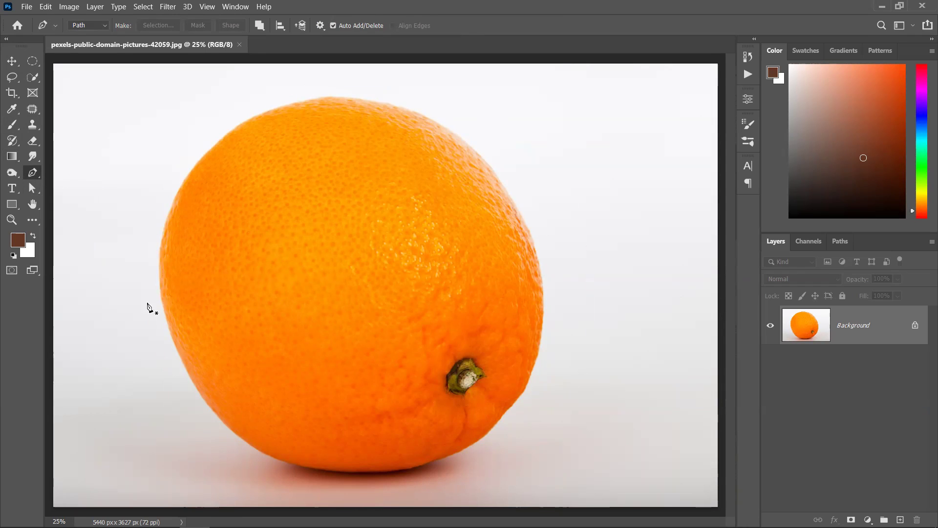
left_click(156, 267)
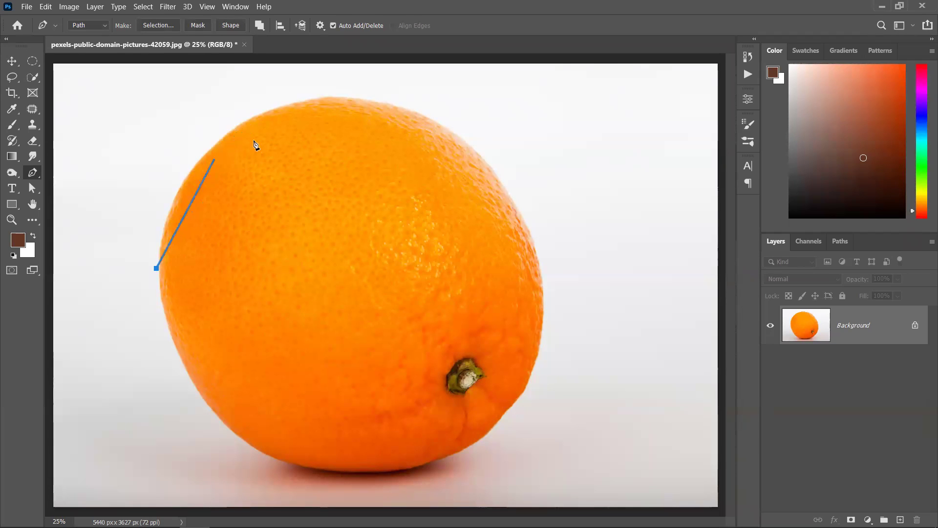
key("ctrl+z")
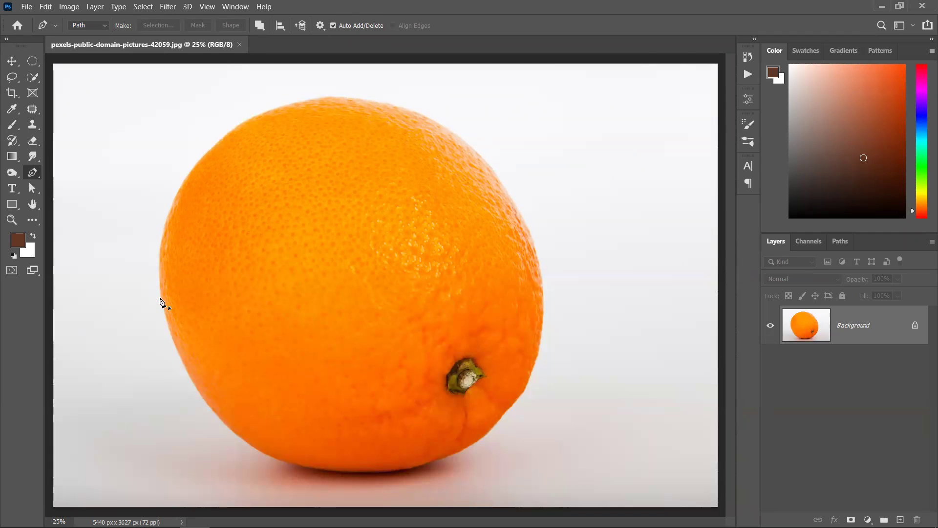
left_click_drag(159, 289, 67, 216)
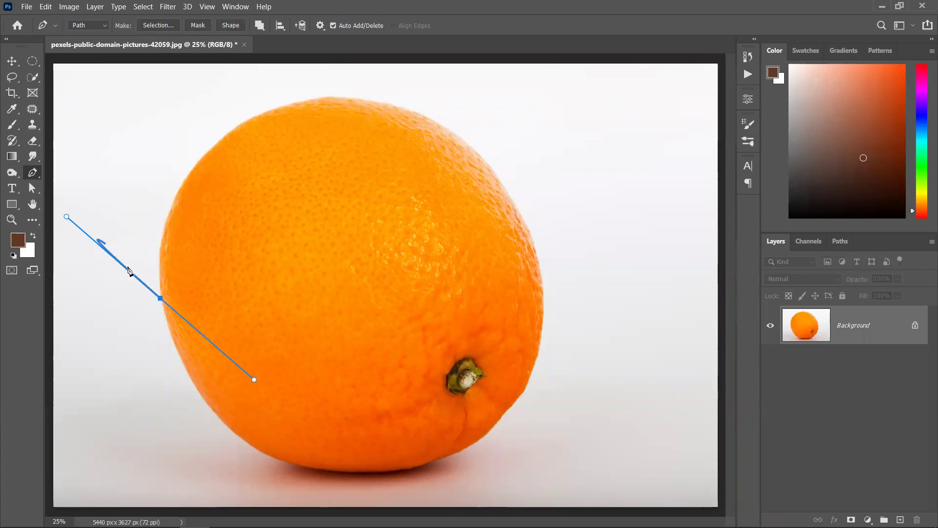
left_click(68, 217)
left_click_drag(95, 224, 98, 226)
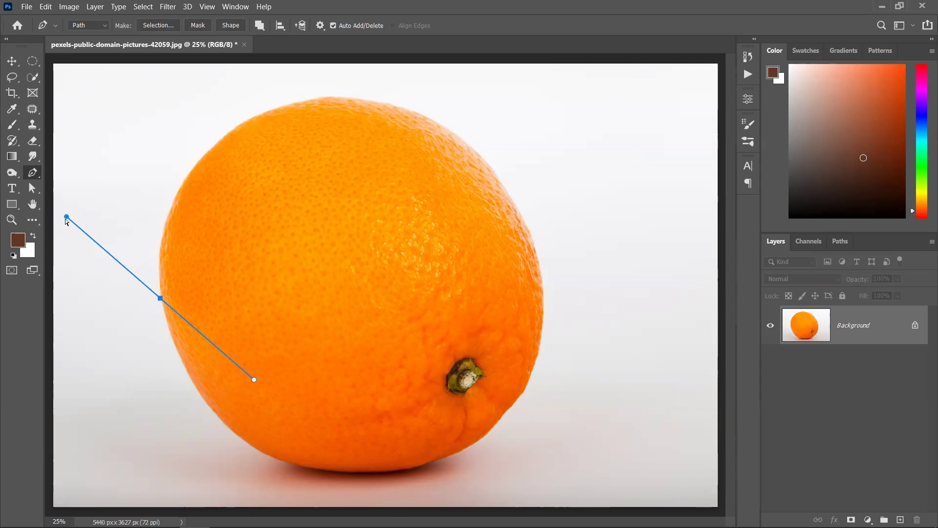
left_click_drag(67, 219, 113, 215)
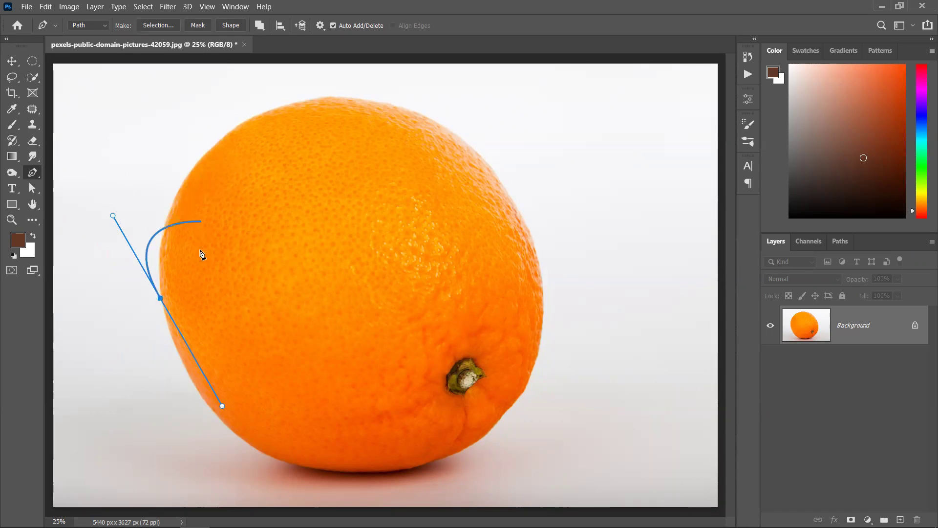
key("ctrl")
left_click_drag(113, 216, 155, 153)
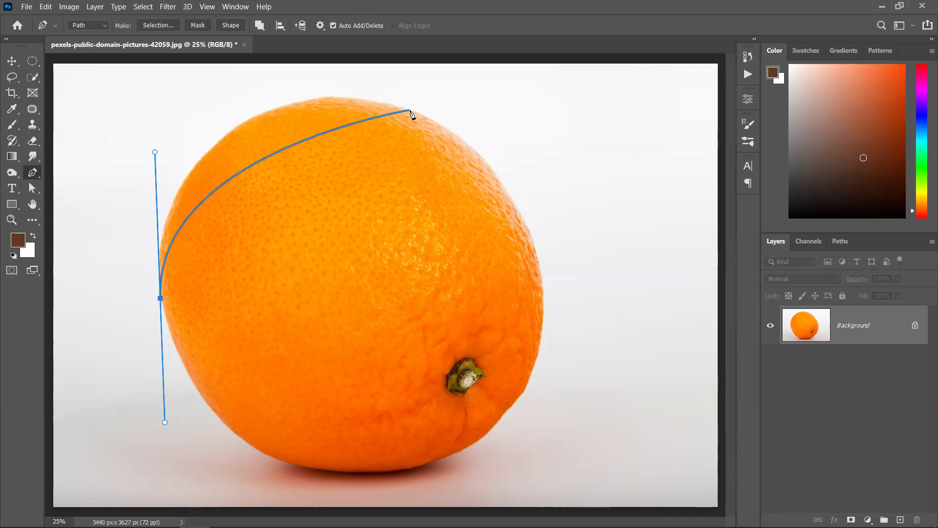
Step: Add a smooth anchor point on the orange's upper-right edge and adjust the handles so the curve follows the outline
left_click_drag(424, 114, 574, 175)
left_click(286, 105)
key("ctrl+z")
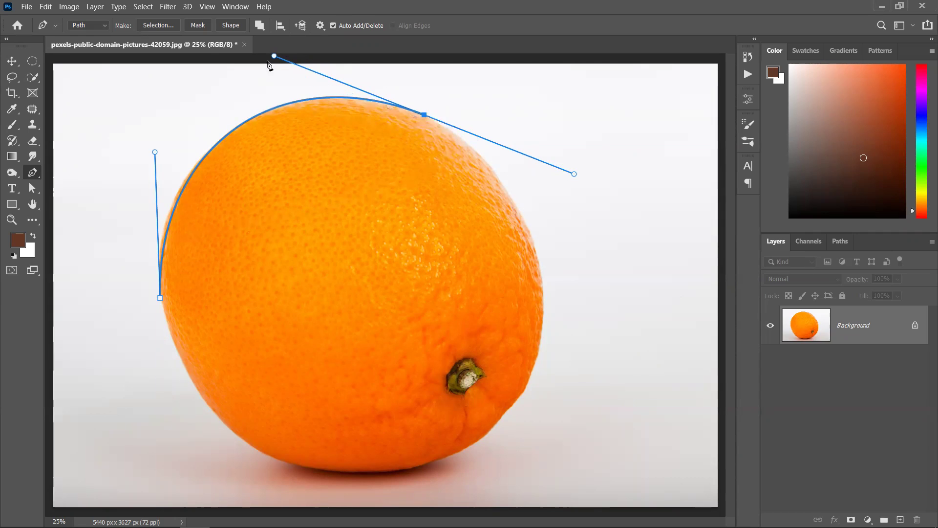
mouse_move(273, 57)
left_mouse_down()
mouse_move(408, 105)
mouse_move(280, 57)
left_mouse_up()
left_click_drag(156, 153, 144, 154)
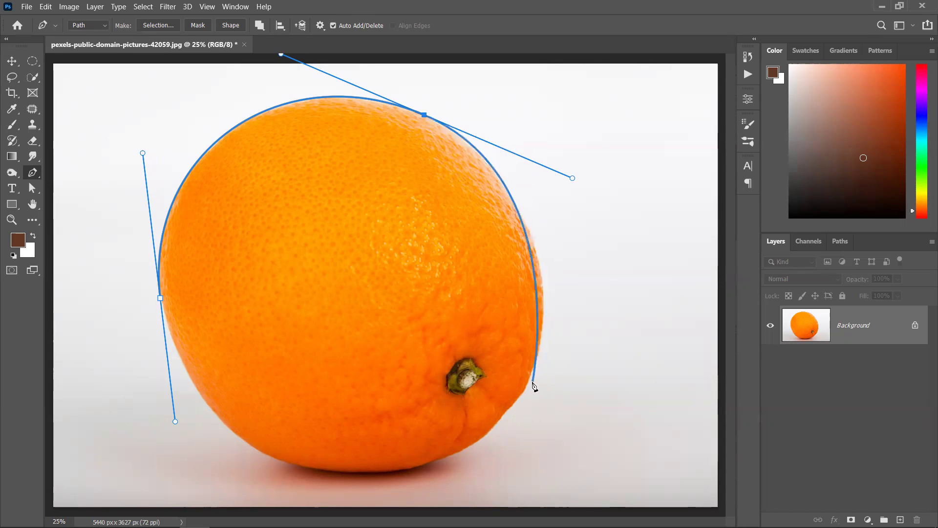
Step: Add a smooth anchor point on the orange's lower-right edge, and close the path at the first anchor with its handles refined
left_click_drag(470, 447, 358, 495)
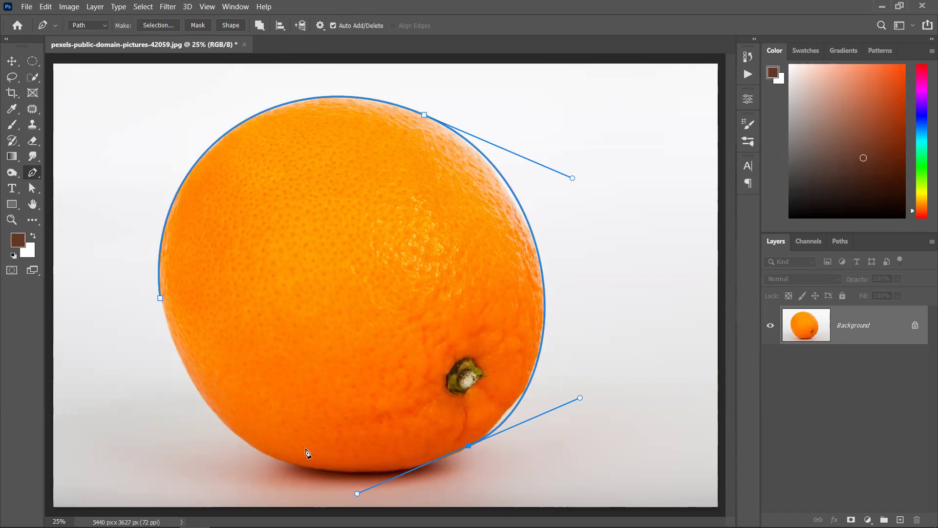
left_click(161, 298)
left_click_drag(158, 283, 125, 111)
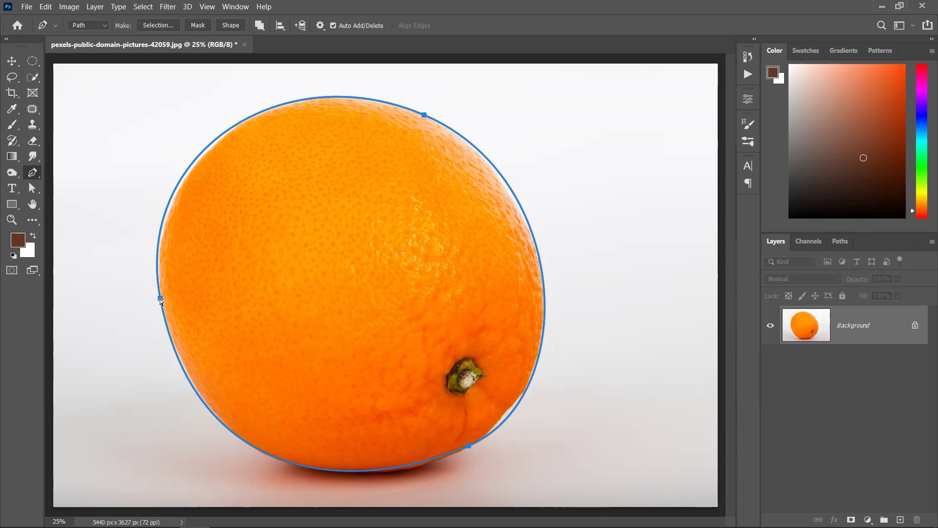
left_click_drag(162, 302, 162, 299)
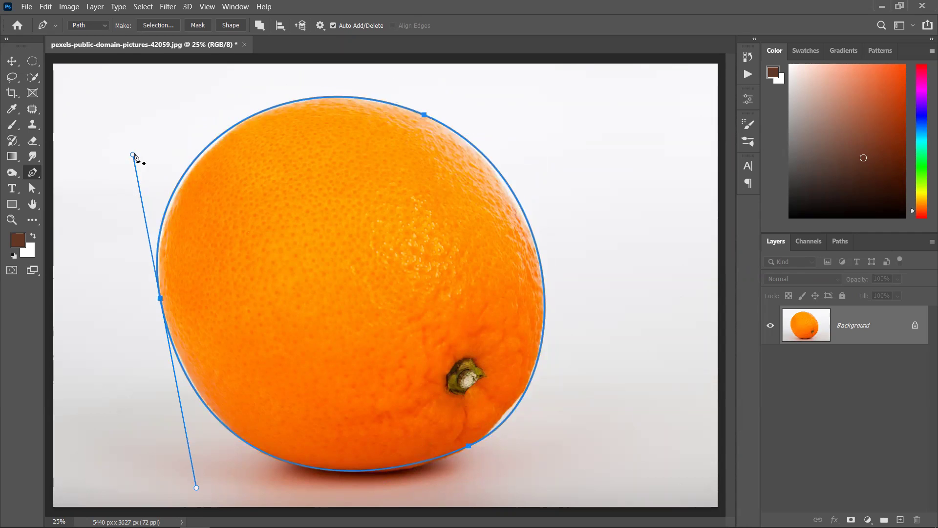
mouse_move(134, 155)
left_mouse_down()
mouse_move(157, 241)
mouse_move(139, 153)
left_mouse_up()
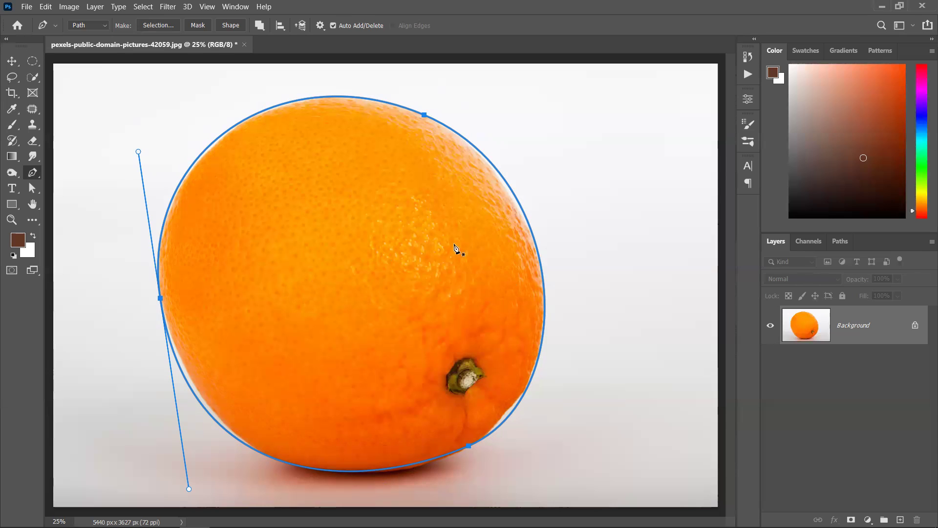
Step: Switch Auto Add/Delete off and on again, and add an anchor point to the path along the orange's upper-right edge
scroll(374, 264, "down", 2)
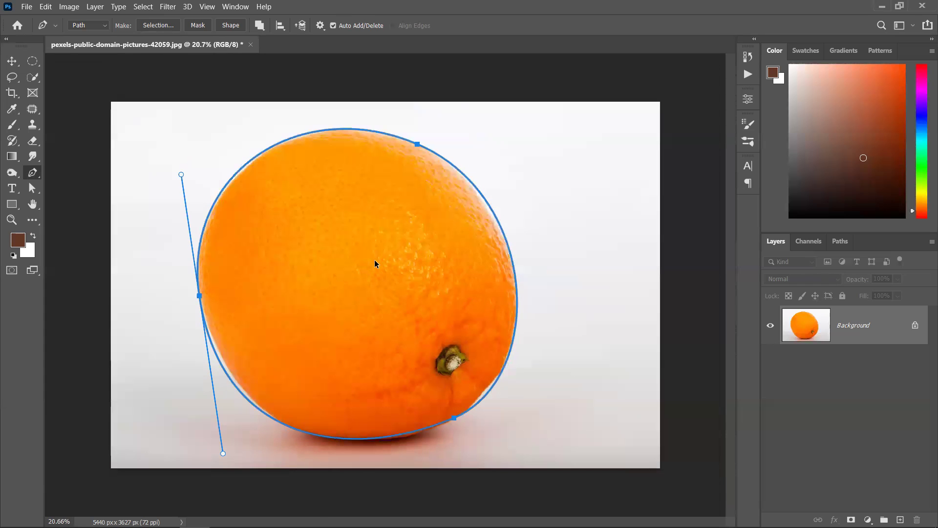
scroll(254, 291, "up", 2)
scroll(374, 289, "down", 2)
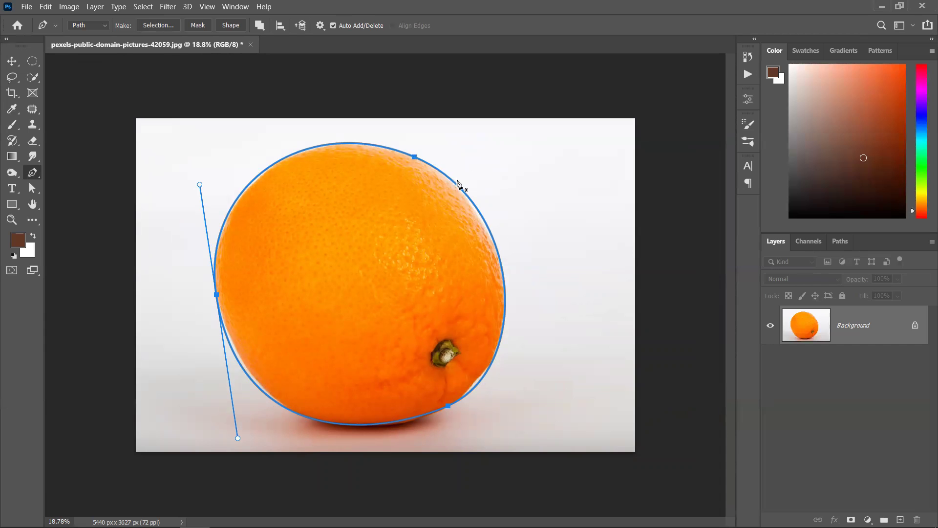
left_click(333, 26)
scroll(515, 205, "up", 2)
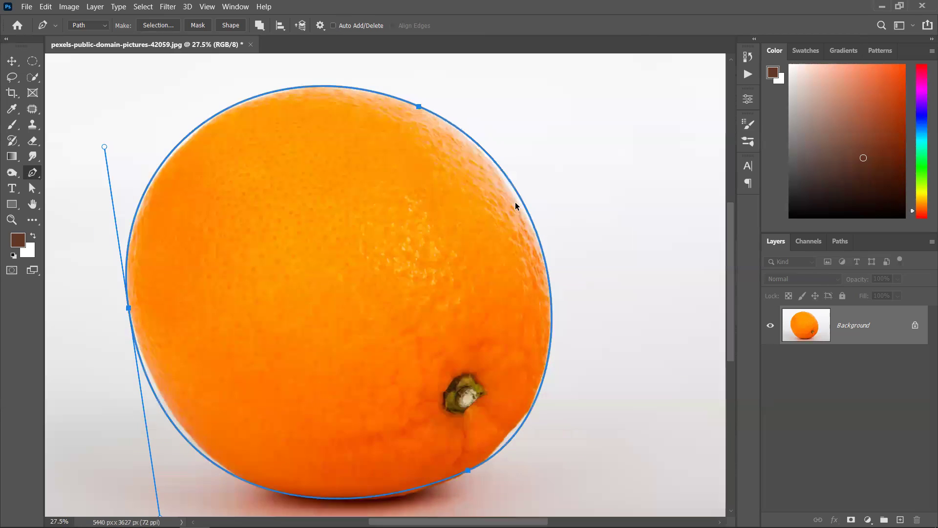
scroll(516, 205, "up", 2)
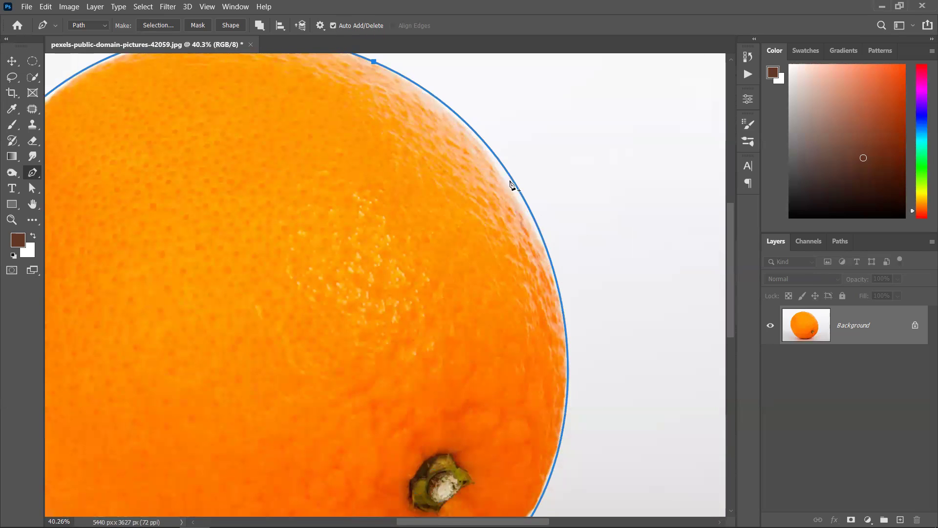
scroll(519, 192, "up", 5)
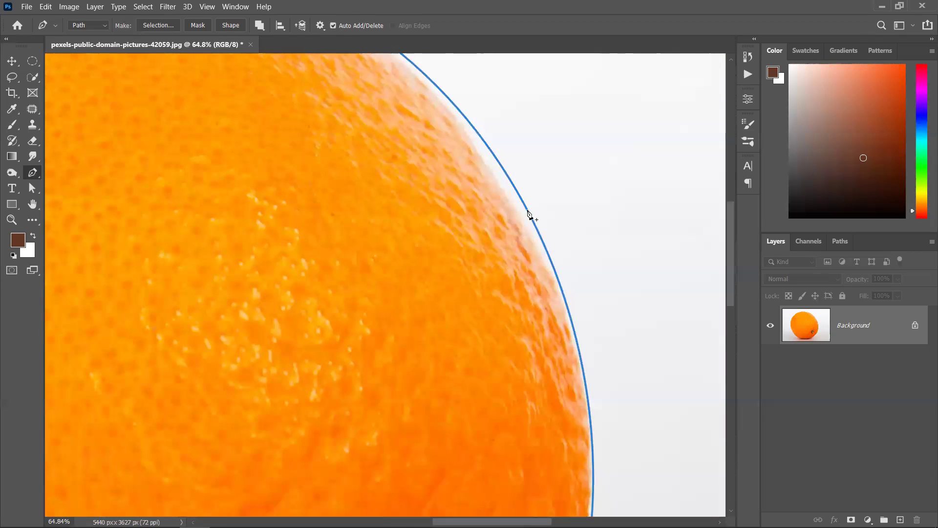
left_click(528, 212)
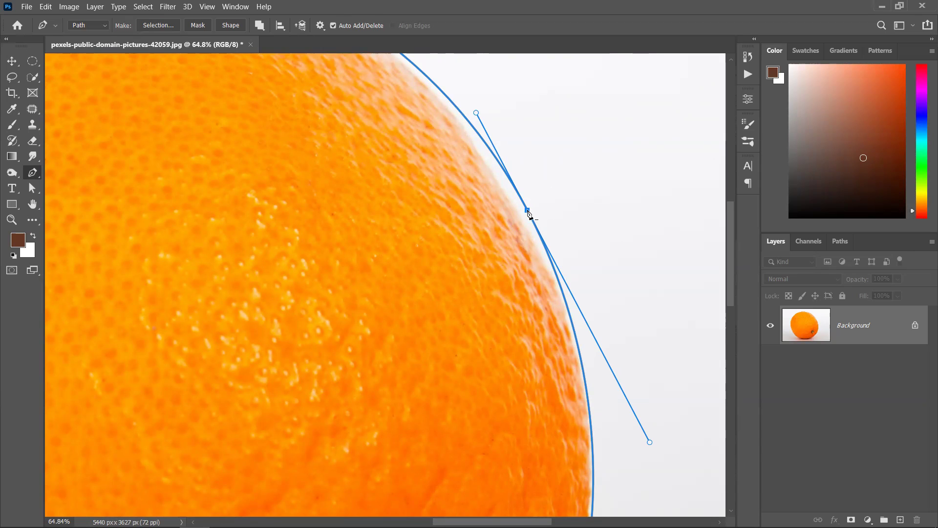
Step: Delete the added anchor point from the orange's path, and undo the deletion
left_click(529, 211)
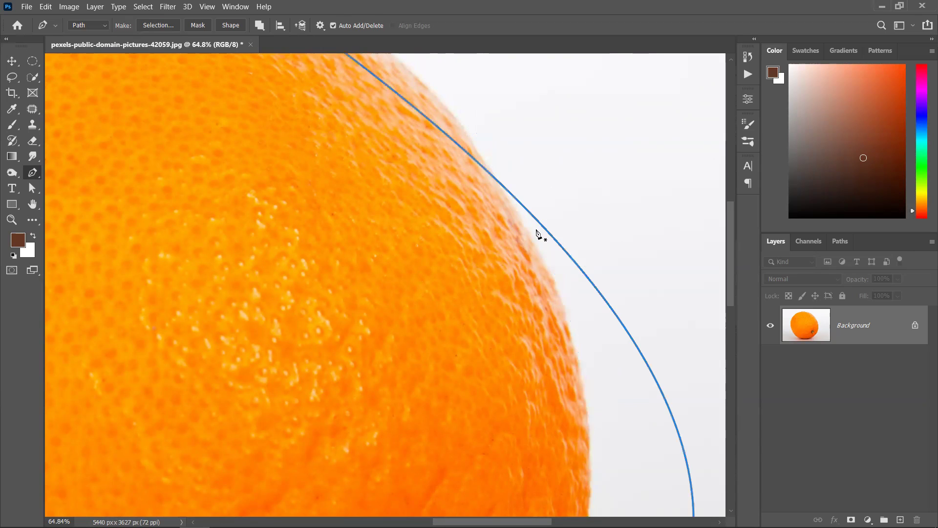
scroll(536, 224, "down", 5)
key("ctrl+z")
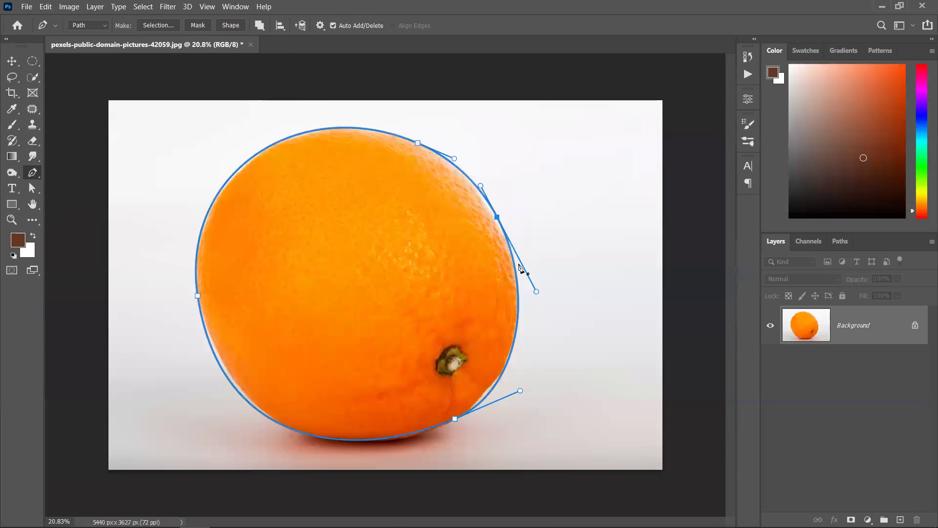
Step: Turn off Auto Add/Delete and show the variants grouped with the Pen tool
left_click(333, 26)
scroll(469, 215, "up", 5)
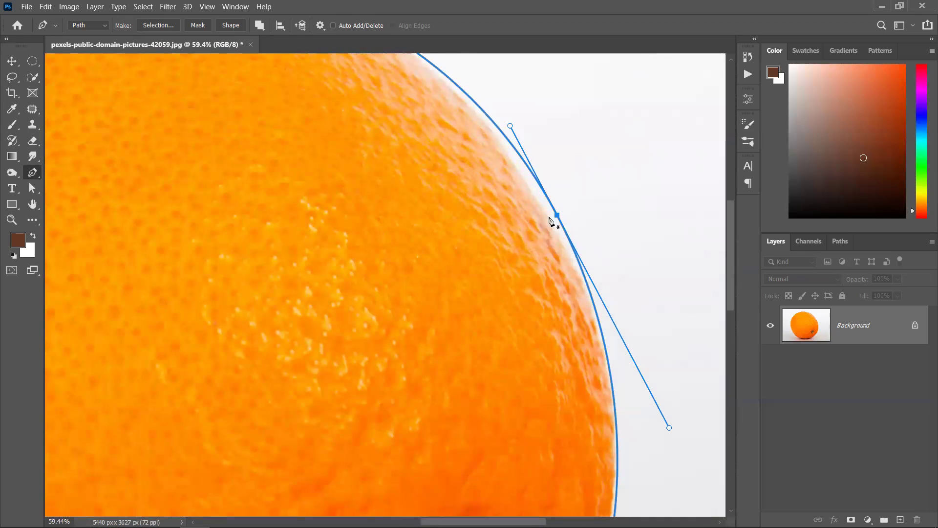
scroll(342, 184, "down", 3)
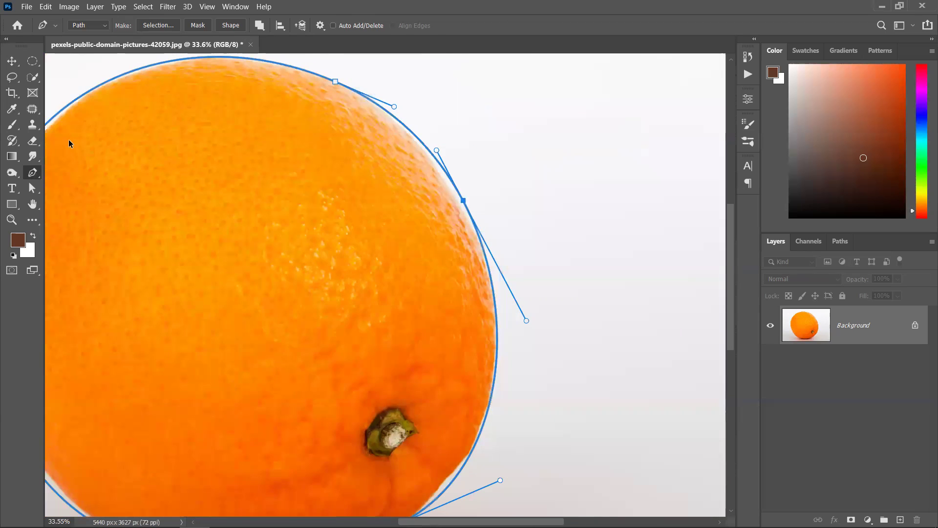
scroll(69, 143, "down", 1)
right_click(32, 172)
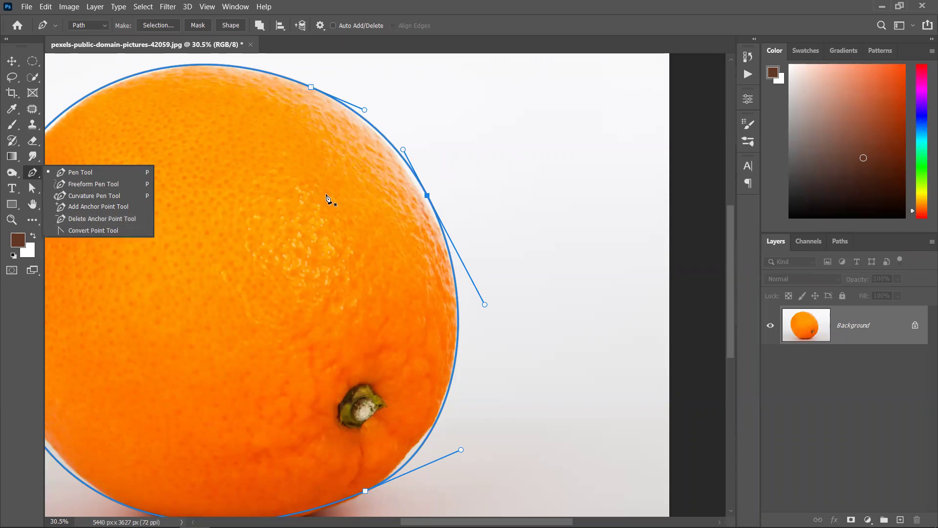
key("Escape")
Step: Draw a closed leaf-shaped path beside the orange's upper right, with the far anchor's handle bent back into a sharp corner
left_click_drag(377, 204, 423, 213)
left_click(15, 62)
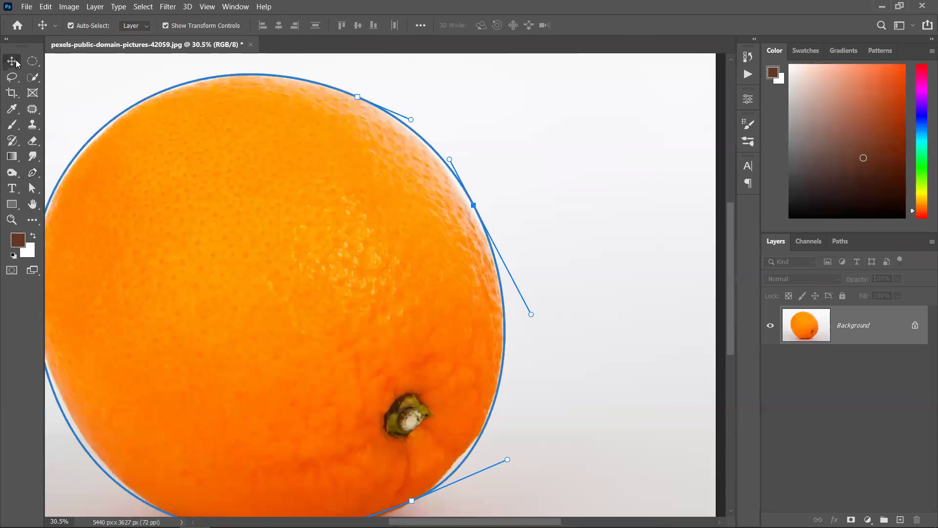
left_click_drag(425, 143, 313, 232)
left_click(33, 172)
left_click(323, 184)
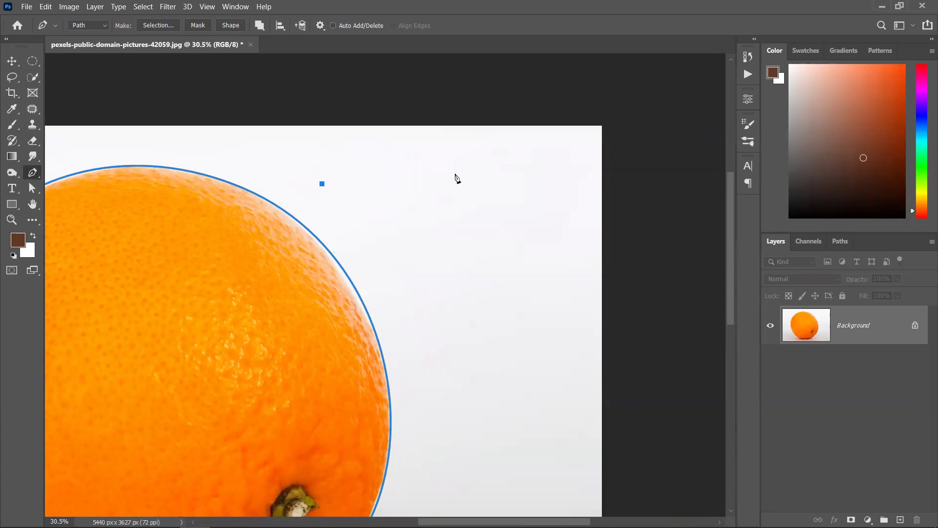
left_click_drag(314, 189, 366, 161)
left_click_drag(500, 171, 444, 206)
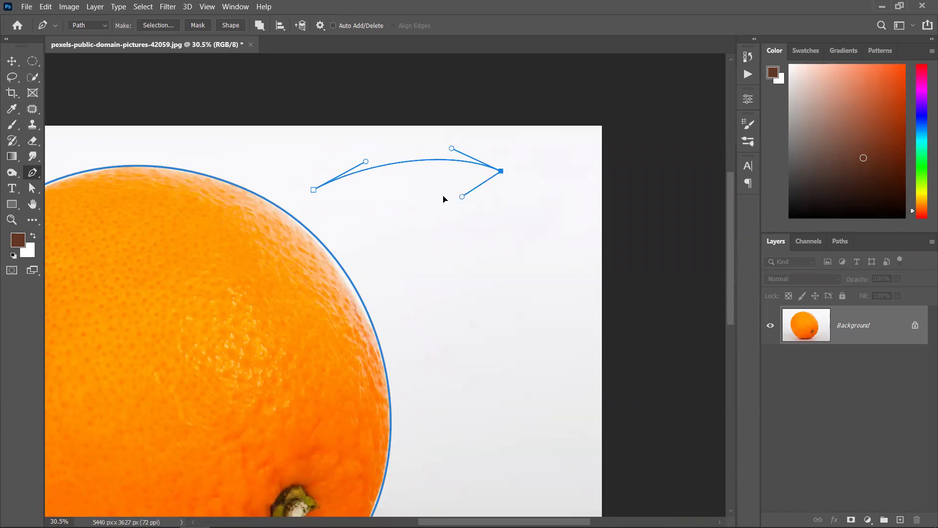
left_click_drag(501, 171, 449, 217)
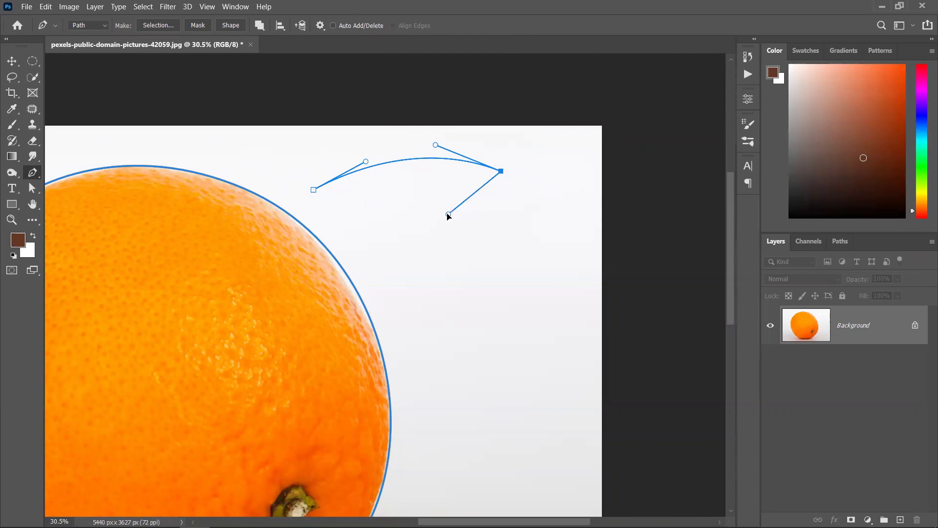
left_click_drag(503, 200, 455, 213)
left_click_drag(313, 190, 291, 133)
Step: Draw a second closed curved path below the leaf shape, using two smooth anchors with extended handles
left_click(410, 271)
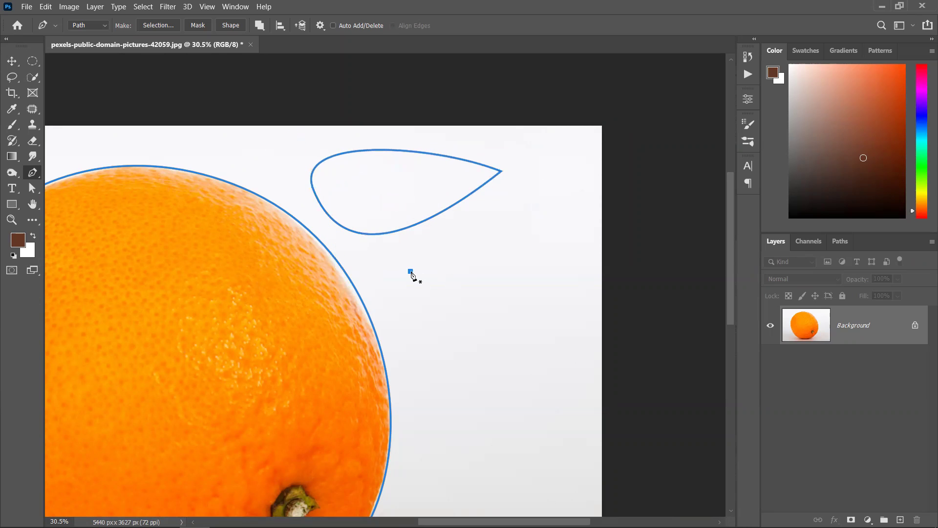
left_click_drag(410, 276, 433, 241)
left_click_drag(559, 242, 604, 259)
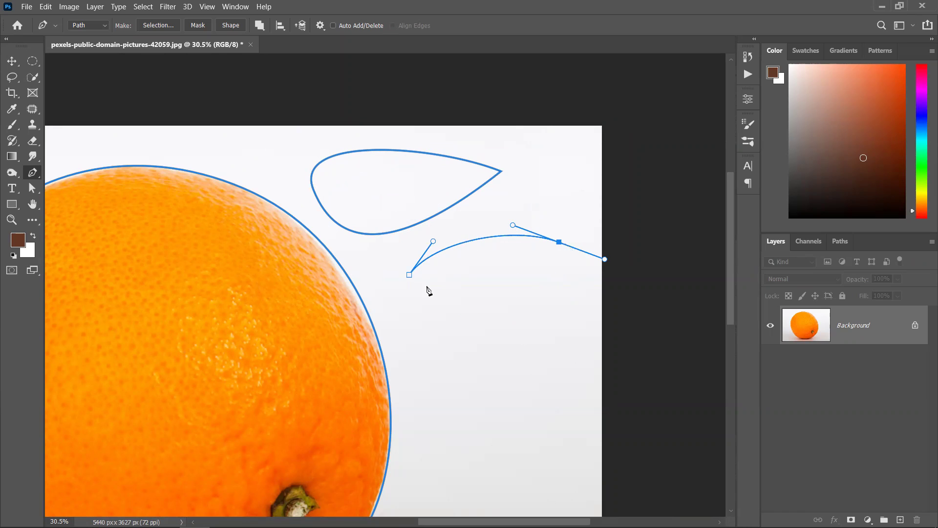
left_click_drag(409, 275, 390, 202)
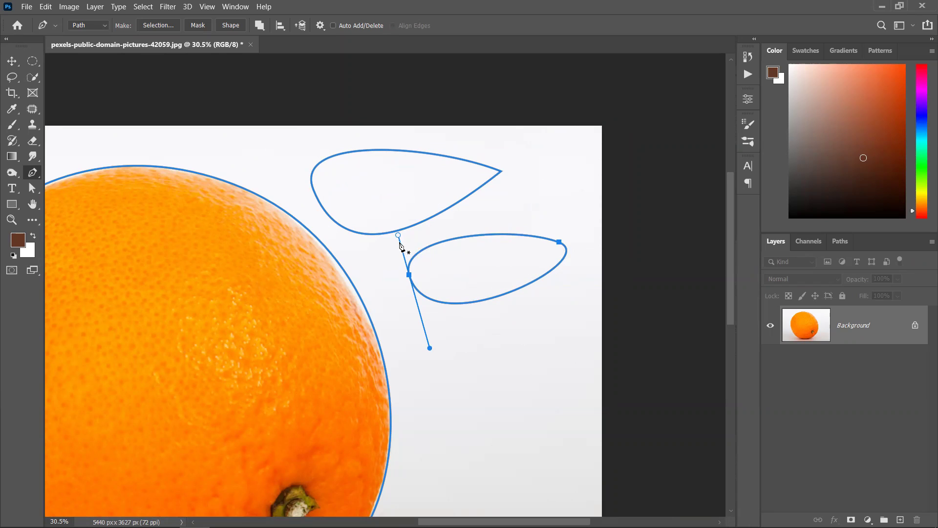
Step: Select the second path's starting anchor and reshape the curve by moving its two direction handles
left_click(398, 234)
key("ctrl+z")
left_click(409, 276, "ctrl")
left_click_drag(429, 350, 552, 233)
left_click_drag(399, 235, 468, 209)
Step: Undo the handle changes and both practice paths, leaving only the orange's outline path
key("ctrl+z")
key("ctrl+z")
key("ctrl+z")
key("ctrl+z")
key("ctrl+z")
key("ctrl+z")
key("ctrl+z")
key("ctrl+z")
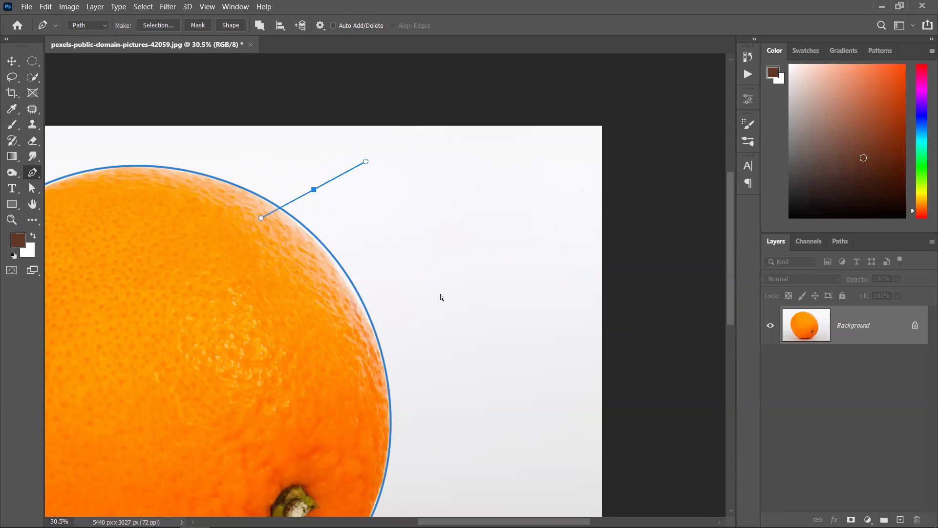
scroll(309, 297, "down", 5)
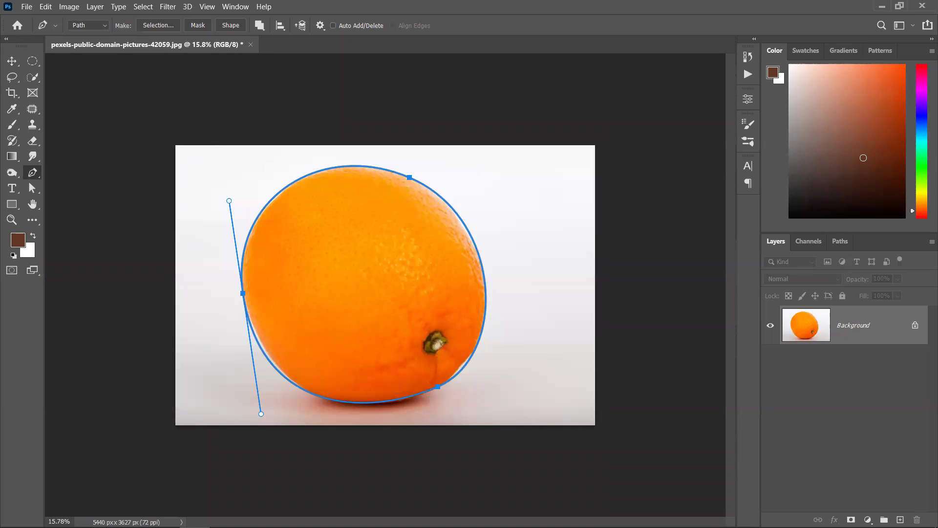
Step: Switch to Chrome and open the bookmarked Bézier Game site, bezier.method.ac, in a new tab
key("alt+Tab")
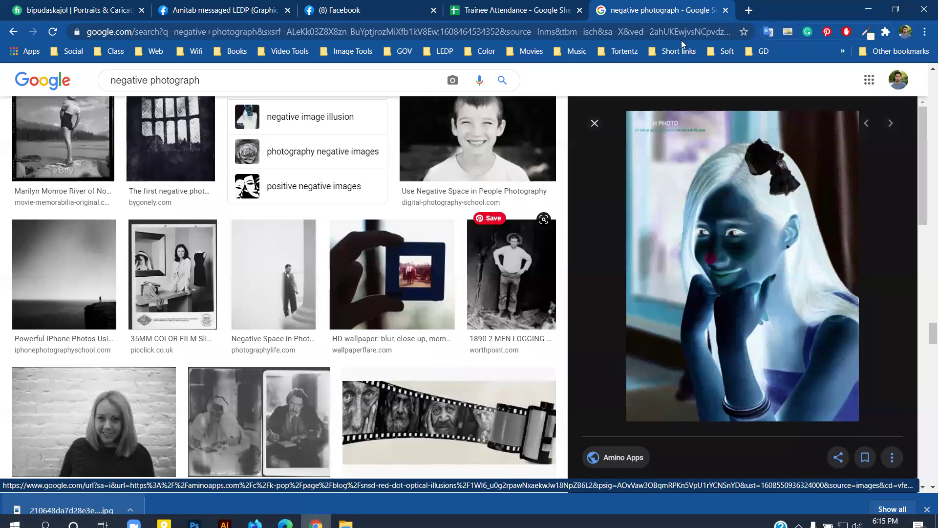
key("ctrl+t")
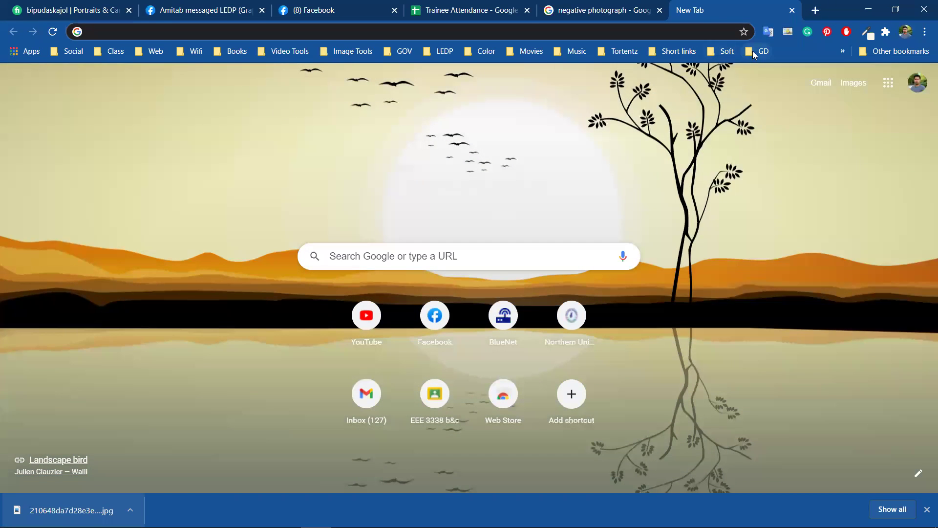
left_click(752, 50)
left_click(757, 139)
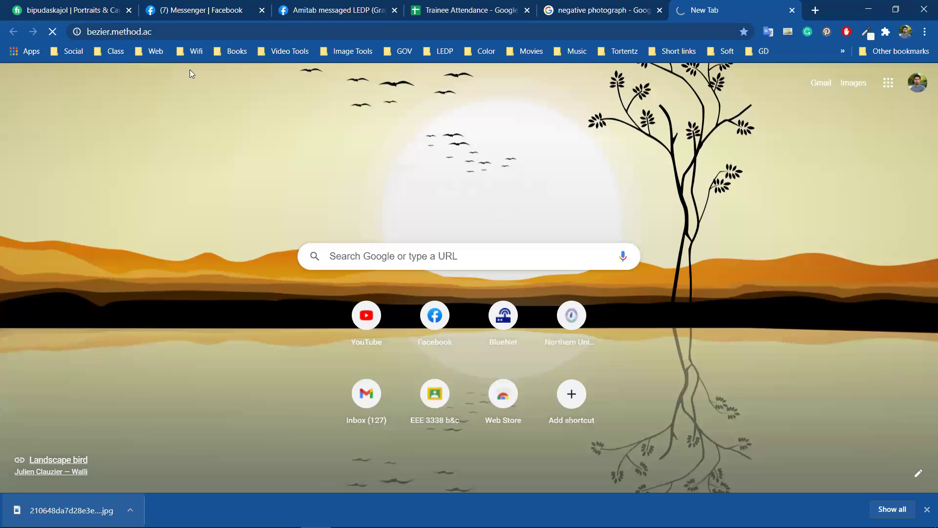
double_click(177, 32)
triple_click(201, 29)
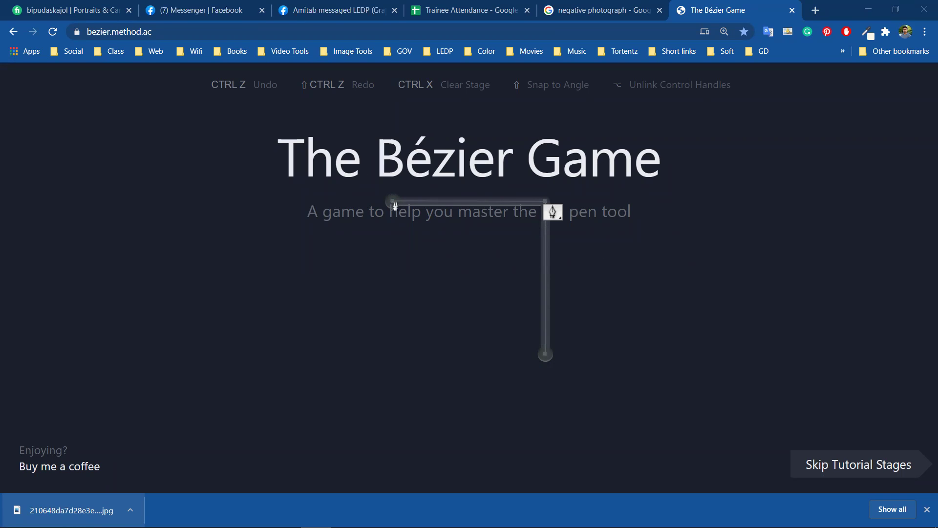
Step: Trace the Bézier Game's opening stage with two straight segments through its three nodes
left_click(391, 204)
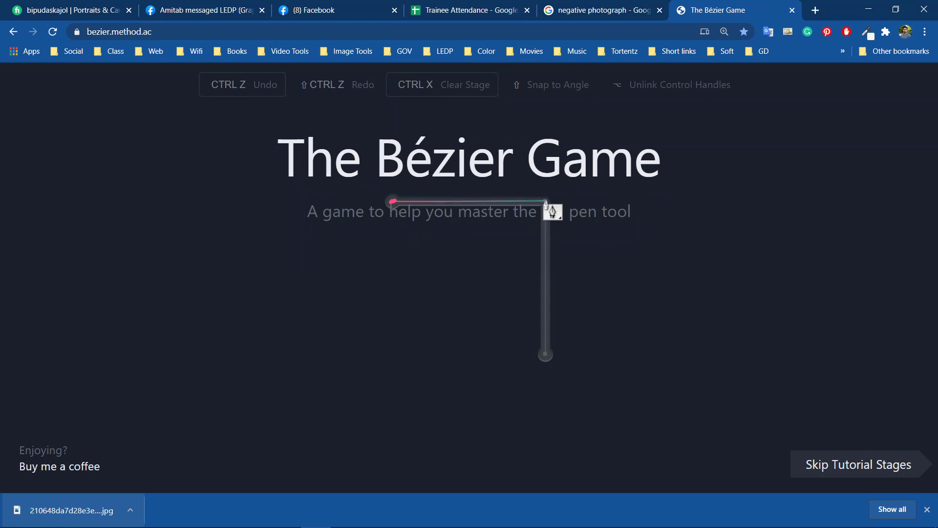
left_click(546, 202)
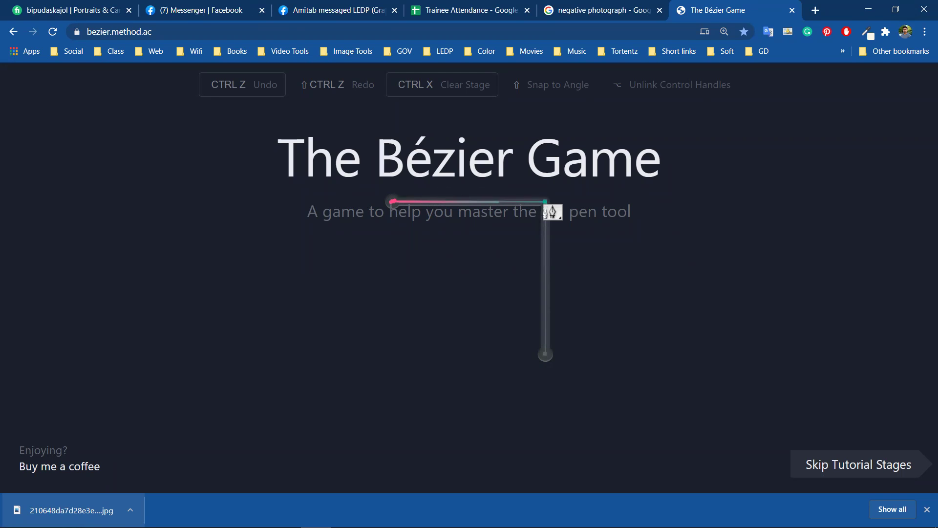
left_click(546, 353)
Step: Trace the house outline with straight segments from the roof peak around all corners, and close it at the peak
left_click(469, 126)
left_click(583, 240)
left_click(583, 430)
left_click(354, 431)
left_click(355, 239)
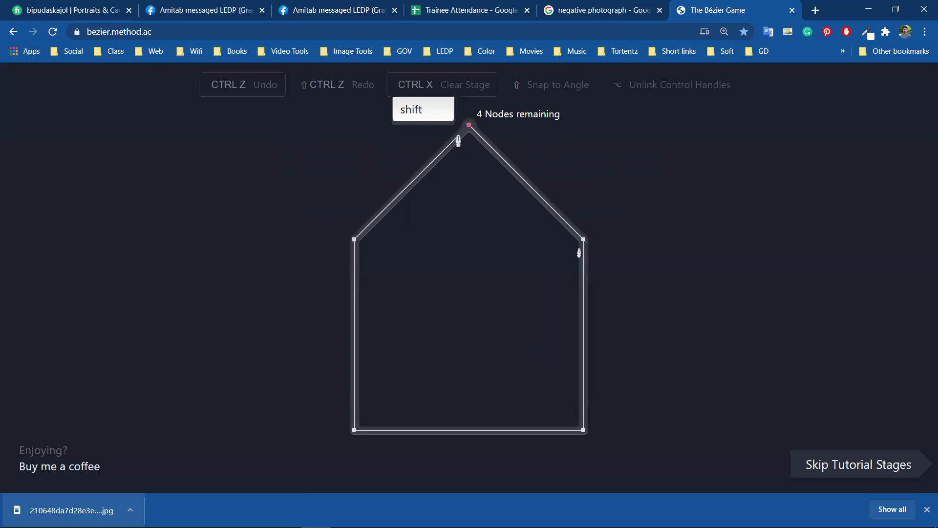
left_click(469, 126)
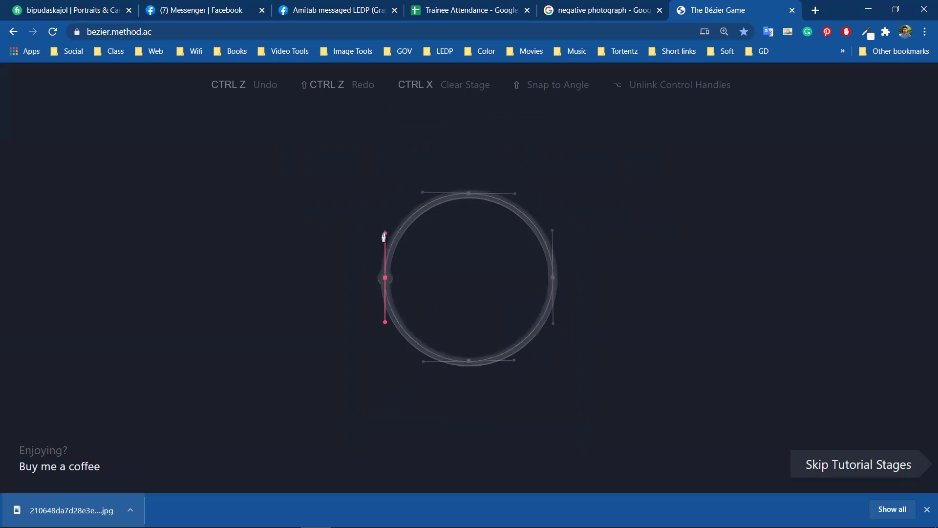
Step: Trace the circle with four smooth nodes, matching the guide handles, and close it at the starting node
left_click_drag(384, 236, 385, 233)
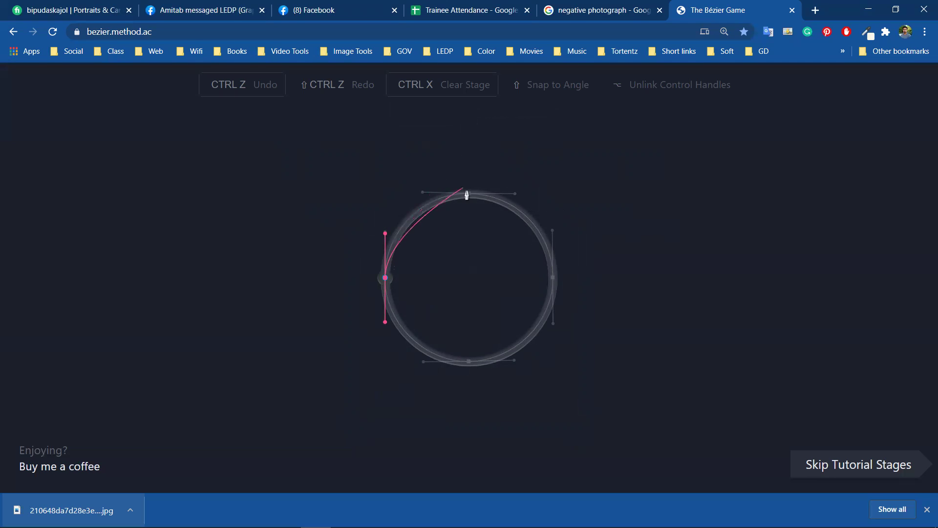
left_click_drag(468, 197, 516, 199)
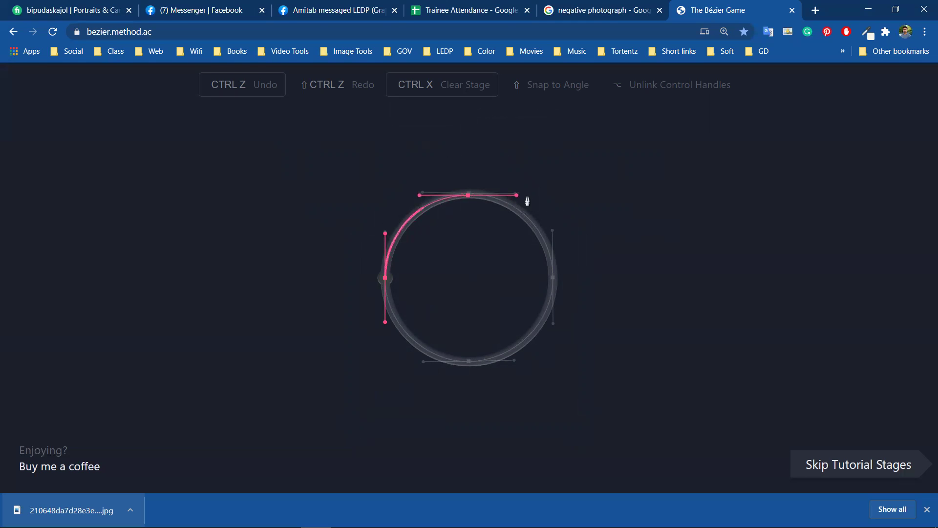
left_click_drag(553, 281, 552, 325)
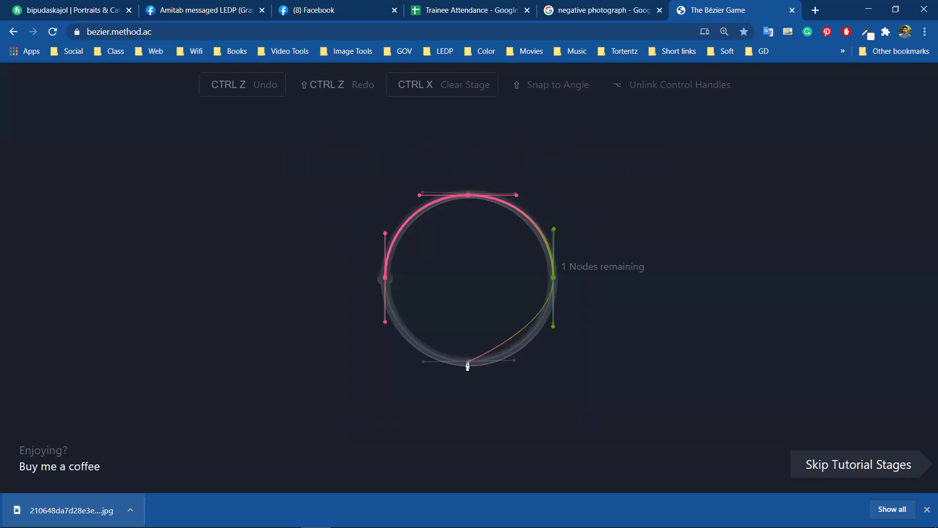
left_click_drag(469, 363, 421, 367)
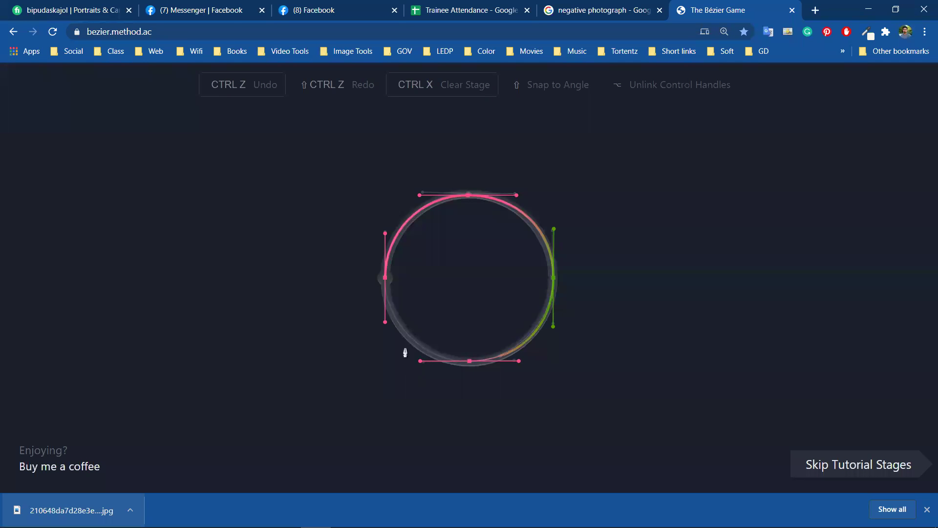
left_click(386, 278)
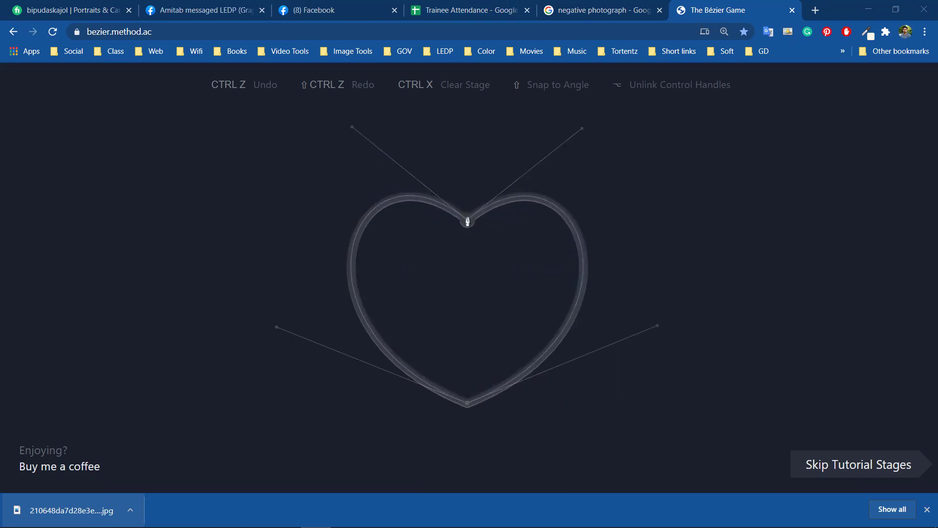
Step: Try to start the heart outline at its top notch with different handle directions, undoing each attempt
left_click(468, 220)
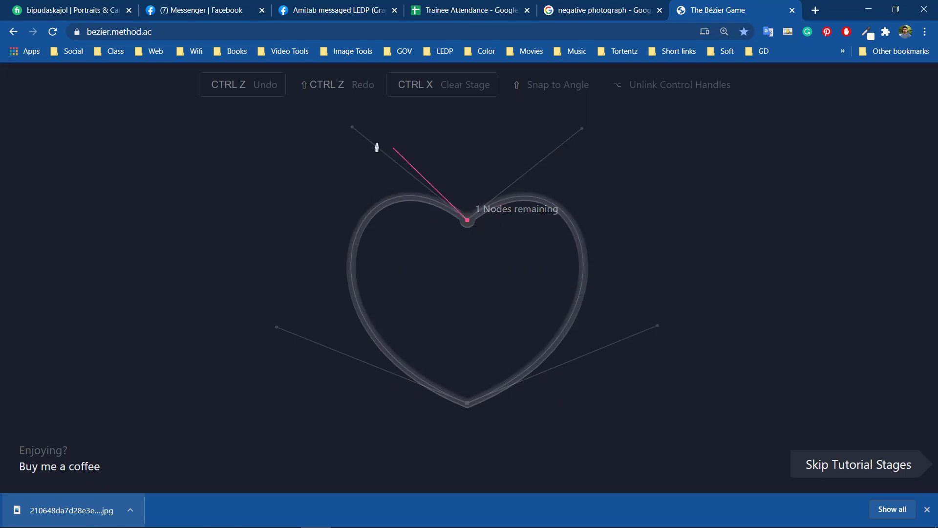
mouse_move(376, 147)
left_mouse_down()
mouse_move(508, 269)
mouse_move(364, 159)
left_mouse_up()
left_click(254, 90)
key("ctrl+z")
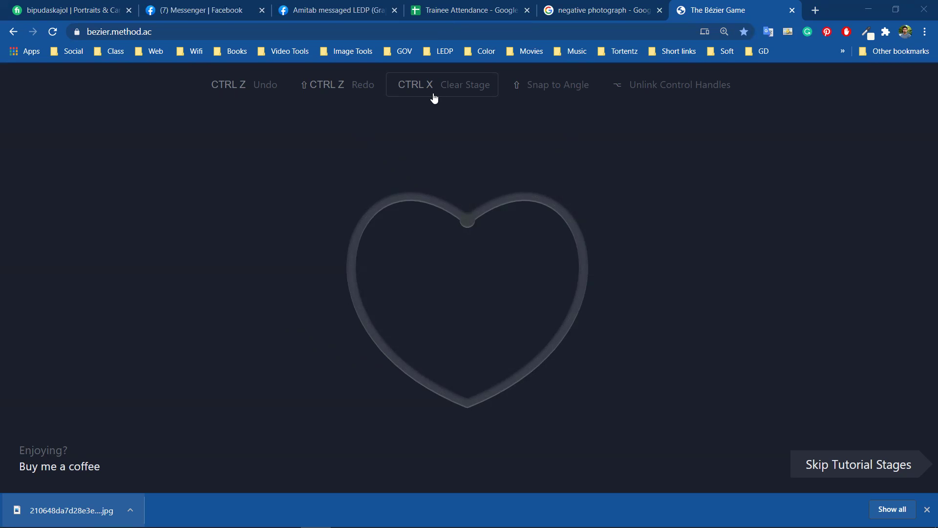
left_click(468, 222)
left_click_drag(495, 245, 590, 320)
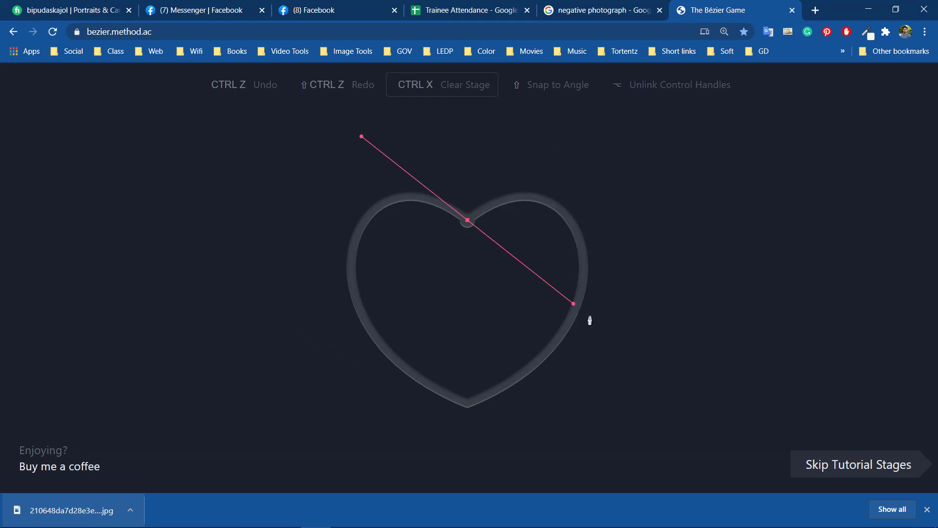
key("ctrl+z")
left_click_drag(467, 222, 549, 201)
key("ctrl+z")
left_click_drag(465, 225, 428, 155)
key("ctrl+z")
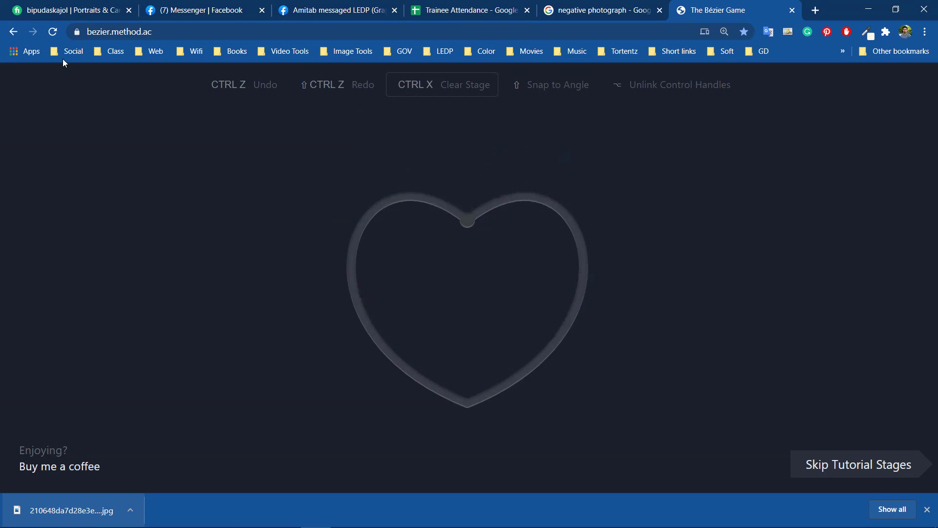
Step: Restart the Bézier Game, and trace the opening stage and the house outline again with straight segments
left_click(54, 33)
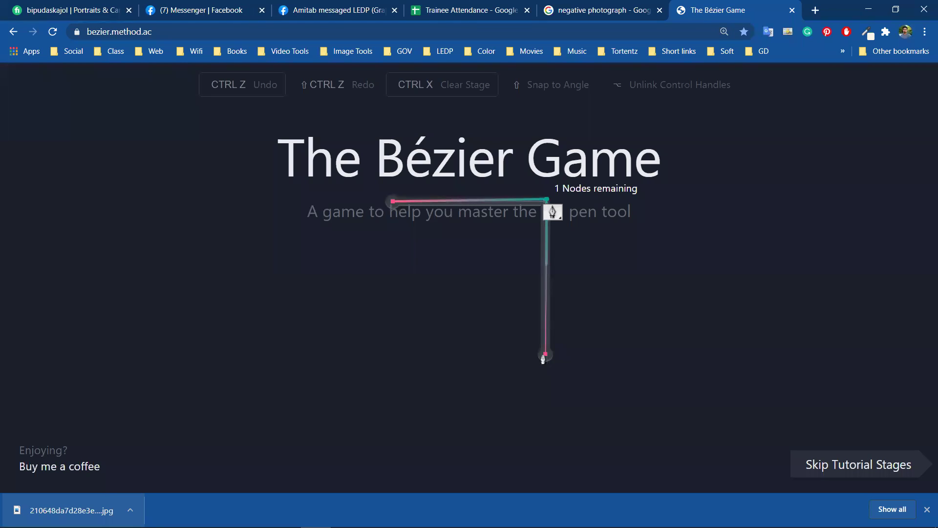
left_click(470, 125)
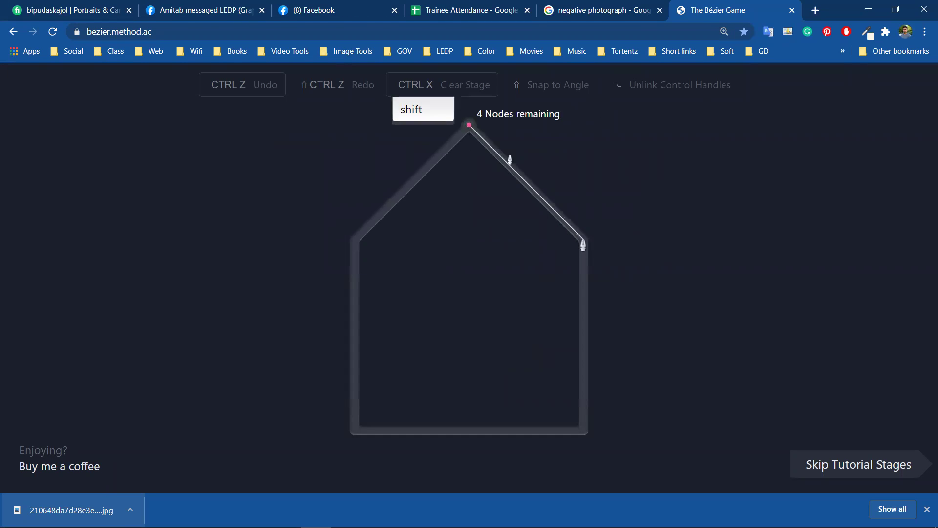
left_click_drag(583, 333, 437, 435)
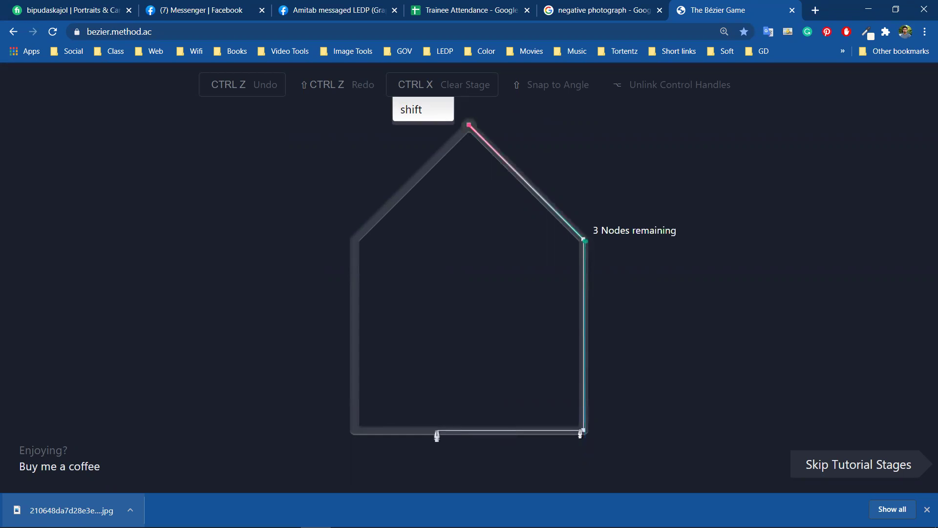
left_click(356, 434)
left_click(354, 239)
key("ctrl+z")
key("ctrl+z")
left_click_drag(373, 214, 349, 239)
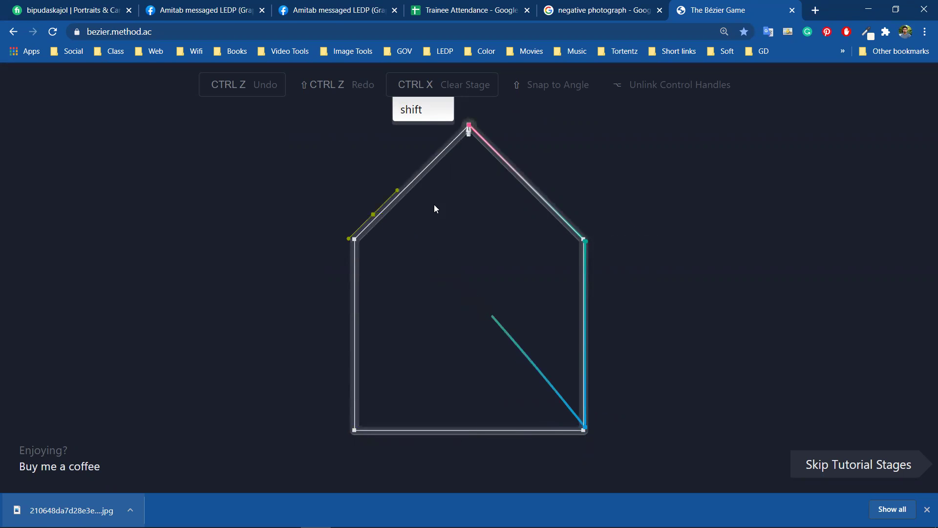
left_click(352, 431)
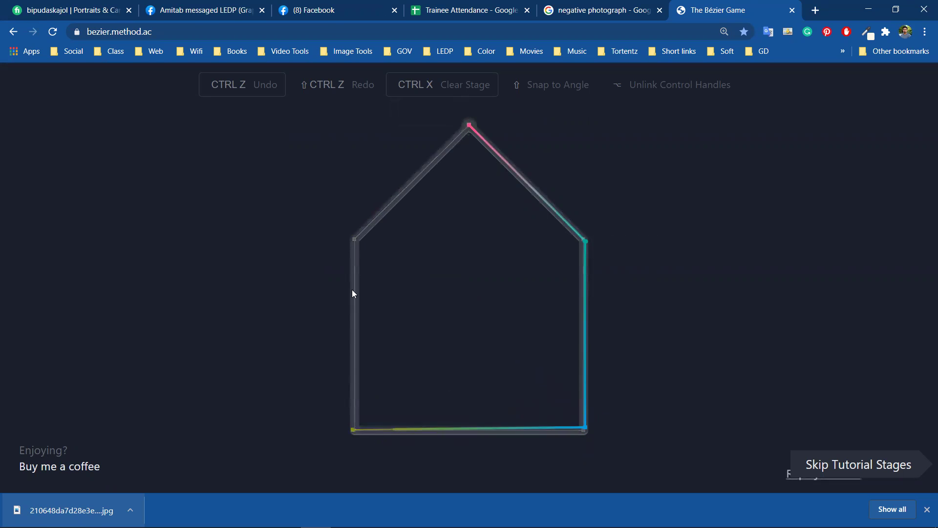
left_click(354, 238)
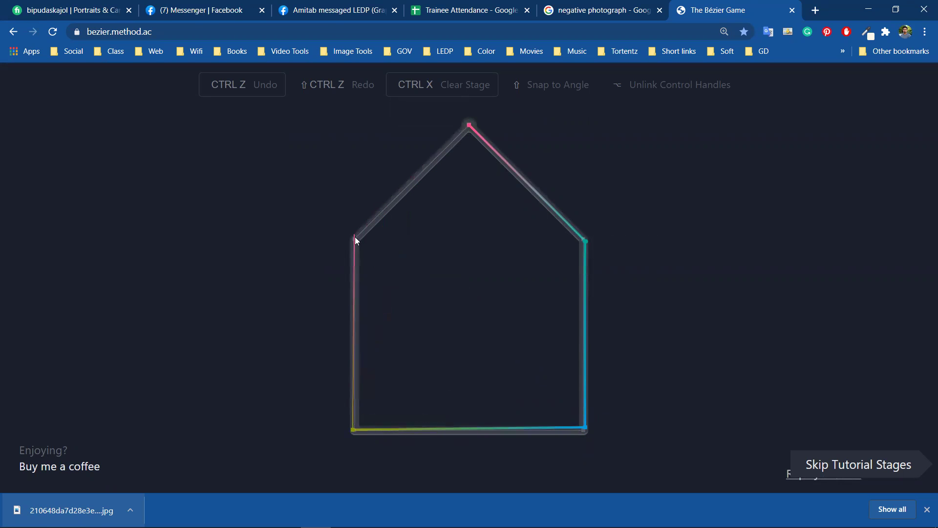
left_click(469, 126)
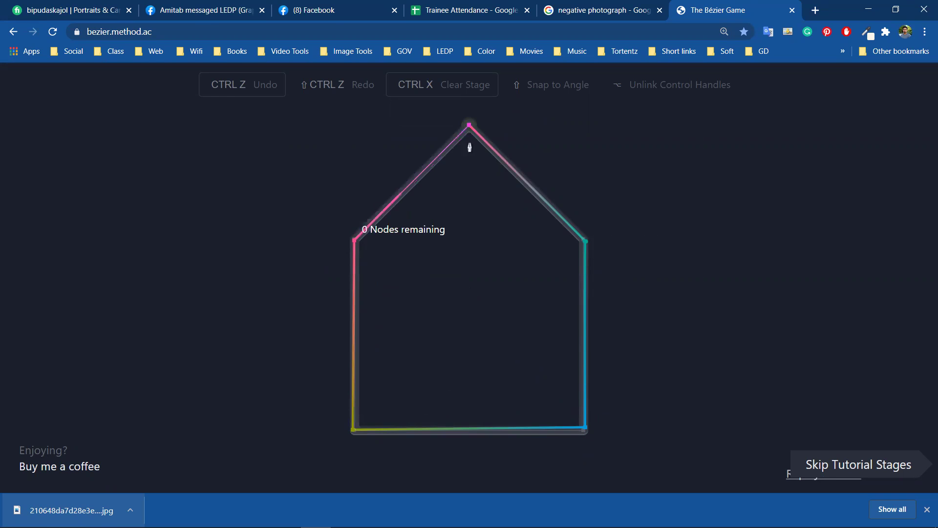
Step: Trace the circle again with four smooth nodes, matching the guide handles, and close it at the leftmost starting node
left_click_drag(384, 278, 385, 232)
left_click_drag(469, 194, 515, 194)
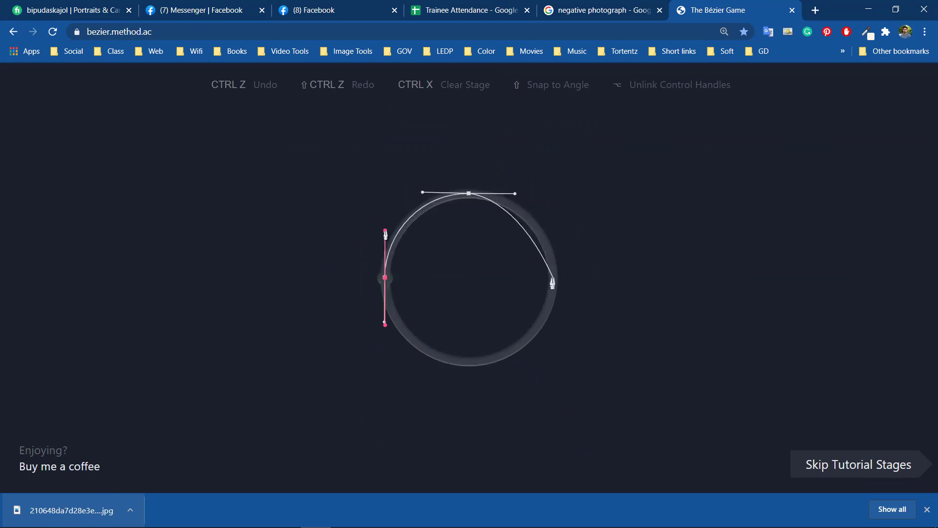
left_click_drag(553, 277, 553, 323)
left_click_drag(468, 364, 424, 362)
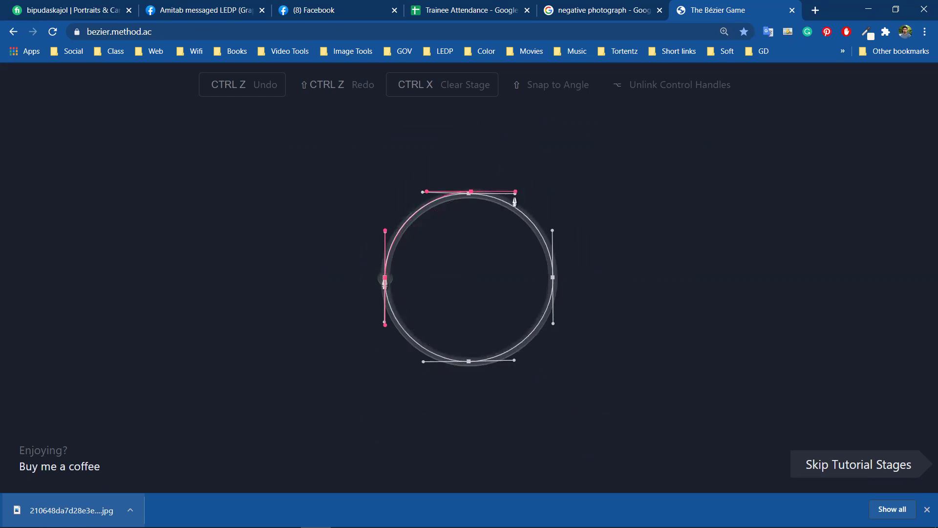
left_click_drag(552, 277, 552, 326)
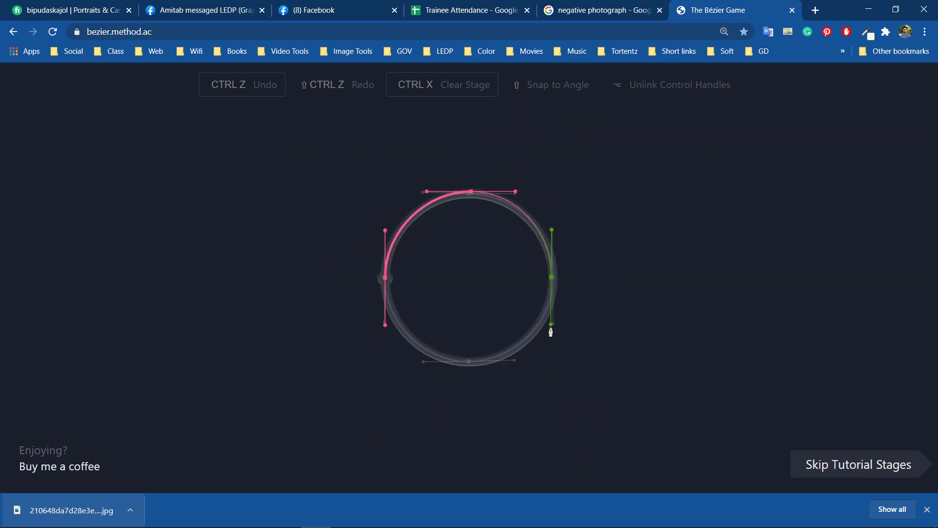
left_click_drag(468, 363, 422, 367)
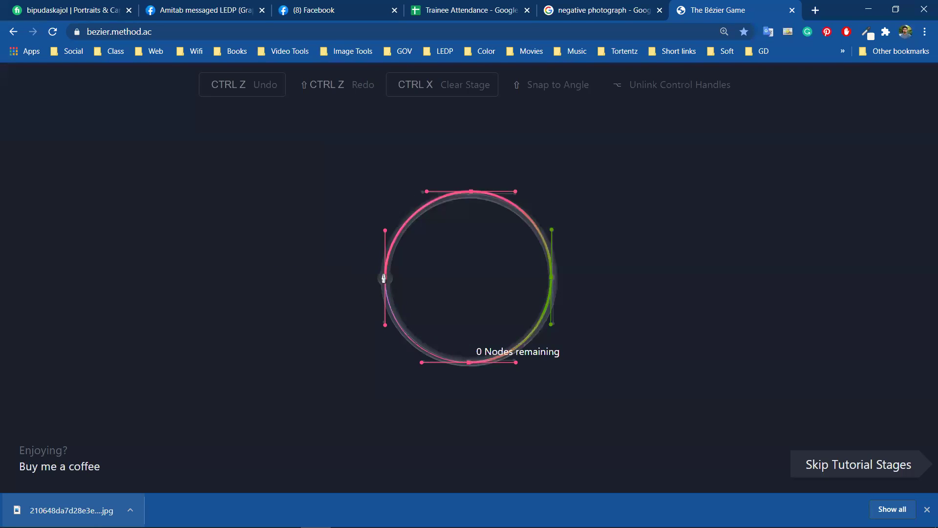
Step: Try to trace the heart from its top notch to its bottom point with unlinked handles, and undo the drawn nodes
left_click_drag(467, 219, 580, 134)
key("alt")
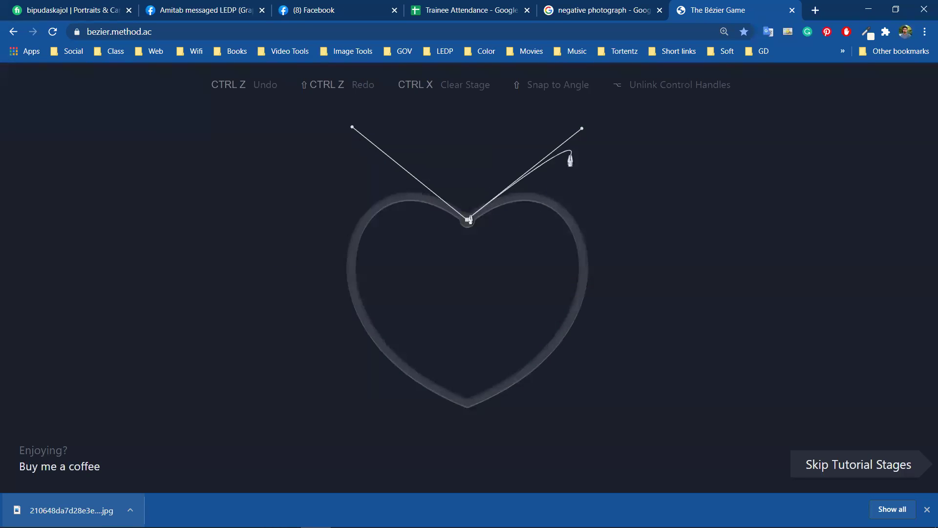
left_click_drag(467, 408, 275, 329)
key("alt")
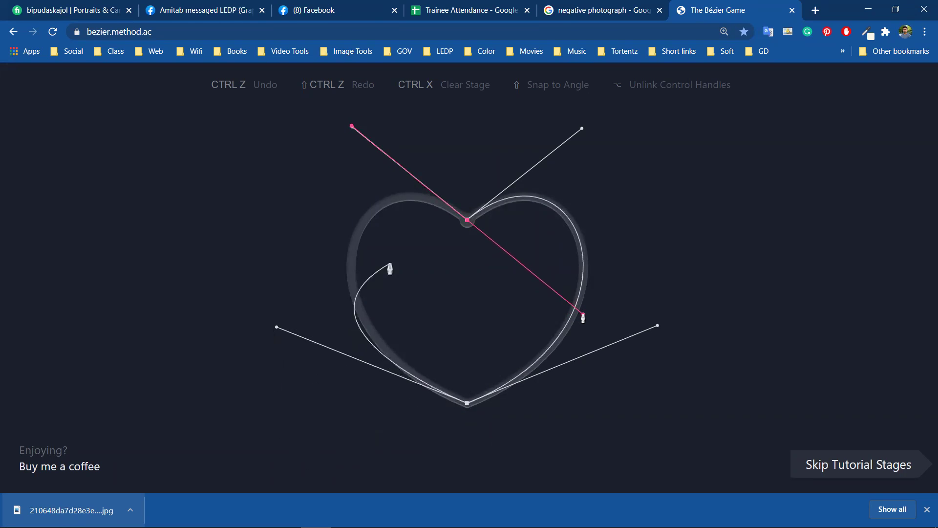
left_click(467, 221)
left_click_drag(574, 203, 585, 127)
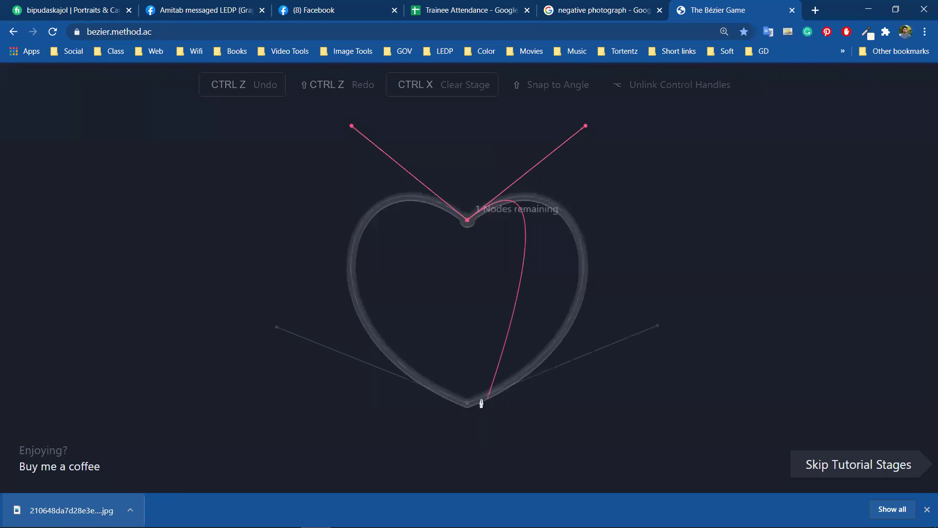
left_click_drag(470, 406, 277, 331)
key("ctrl+z")
key("ctrl+z")
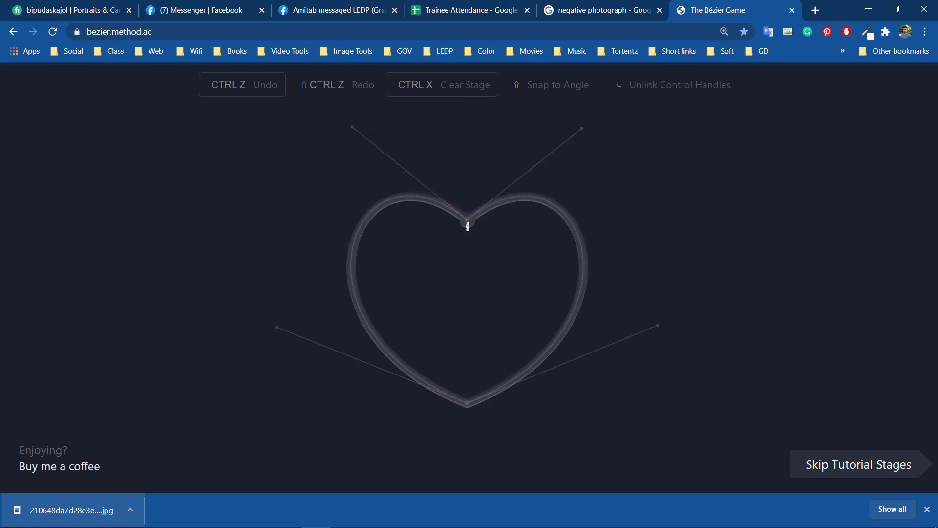
Step: Retry the heart's starting node at the notch, extending its handle to the upper-right guide point and clearing each attempt
left_click_drag(487, 247, 582, 128)
left_click_drag(467, 219, 583, 129)
left_click_drag(547, 293, 580, 134)
left_click_drag(468, 226, 581, 130)
left_click_drag(536, 297, 594, 126)
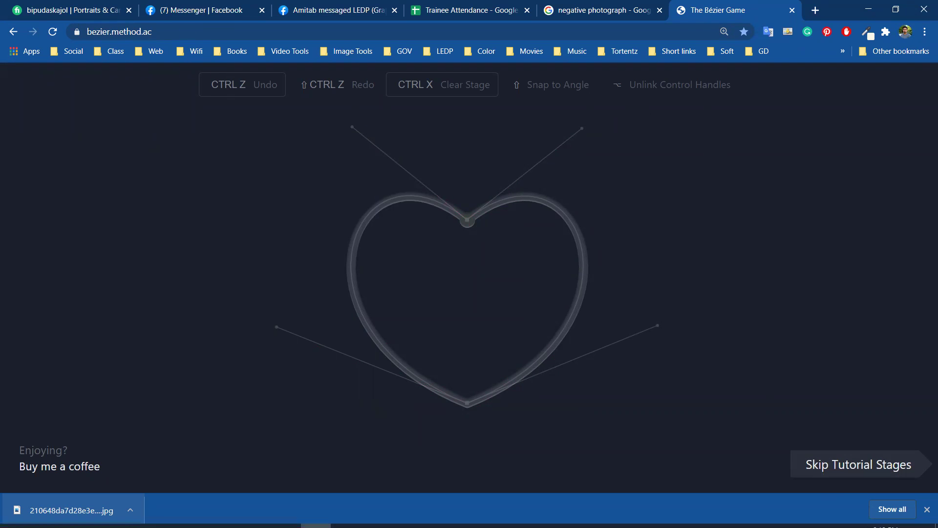
Step: Switch to Photoshop, fill the Background layer with the white background colour, and dismiss the path around the orange
mouse_move(224, 523)
left_click(195, 515)
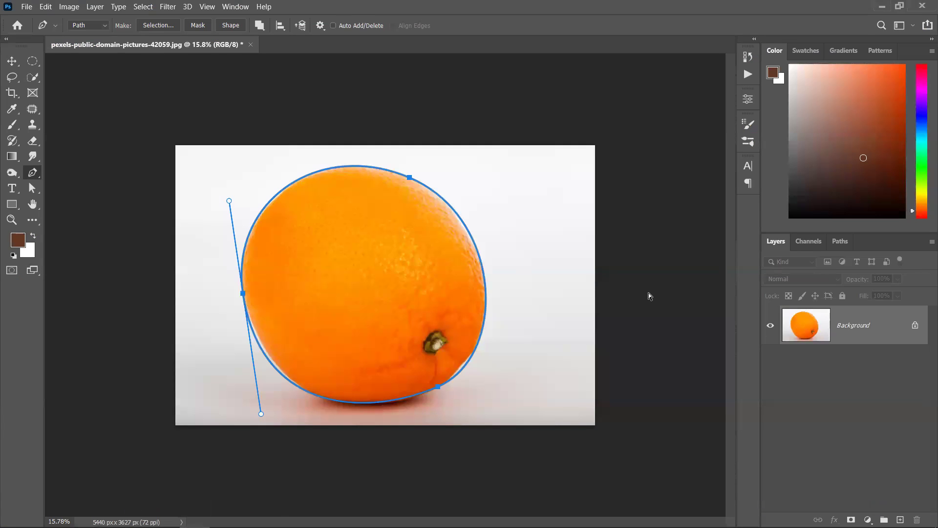
key("ctrl+BackSpace")
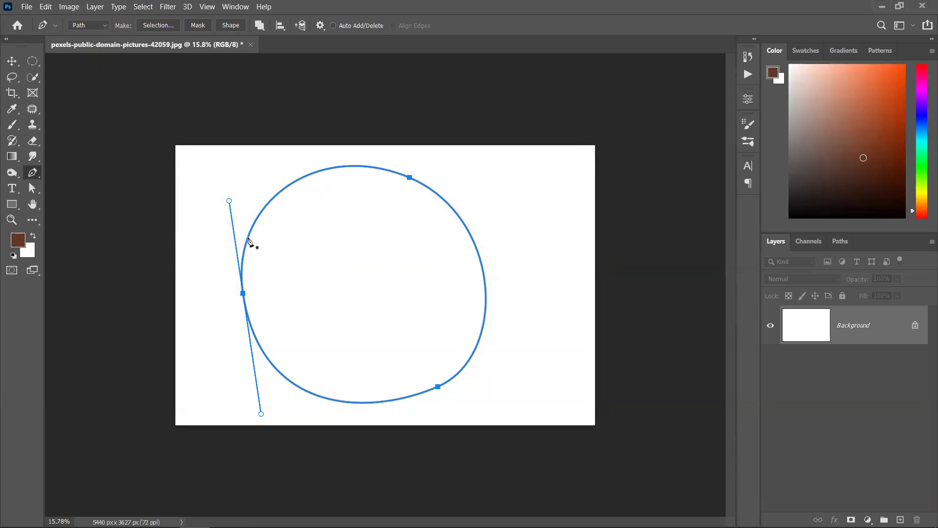
key("Escape")
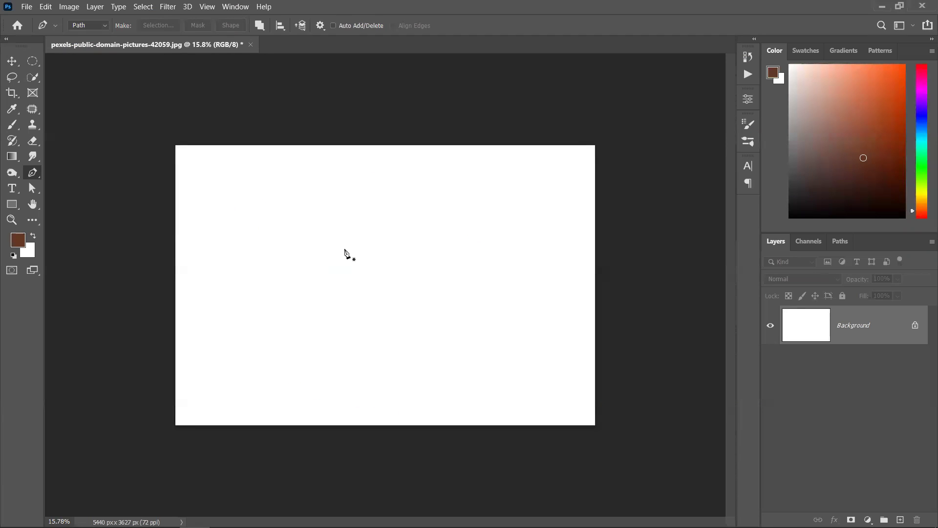
Step: Draw the right half of a heart path on the white canvas, with split handles at the top notch and bottom point
key("ctrl+plus")
key("ctrl+minus")
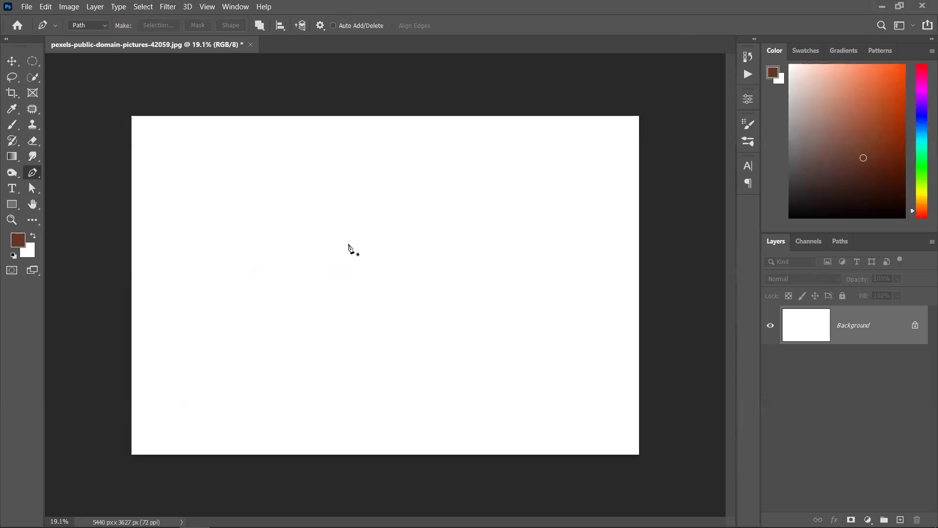
left_click_drag(313, 197, 449, 153)
key("Escape")
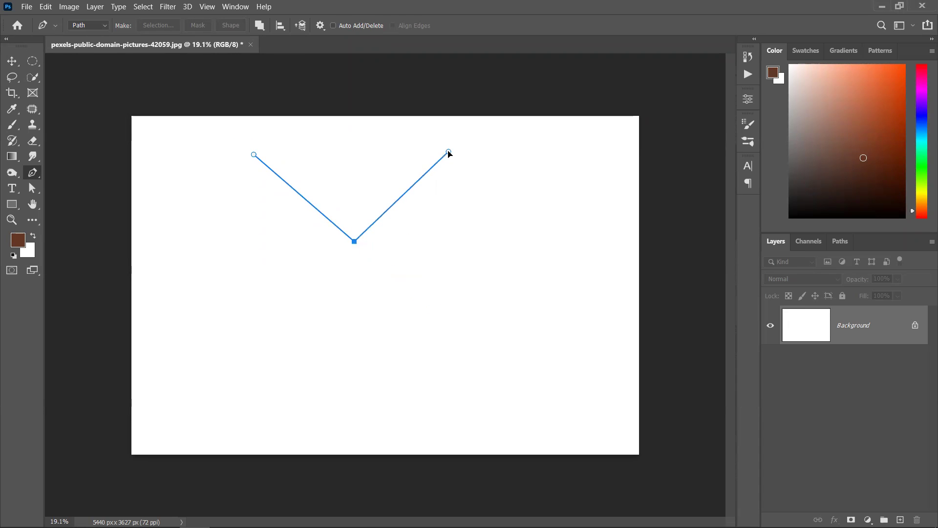
left_click(359, 390)
left_click_drag(361, 396, 229, 303)
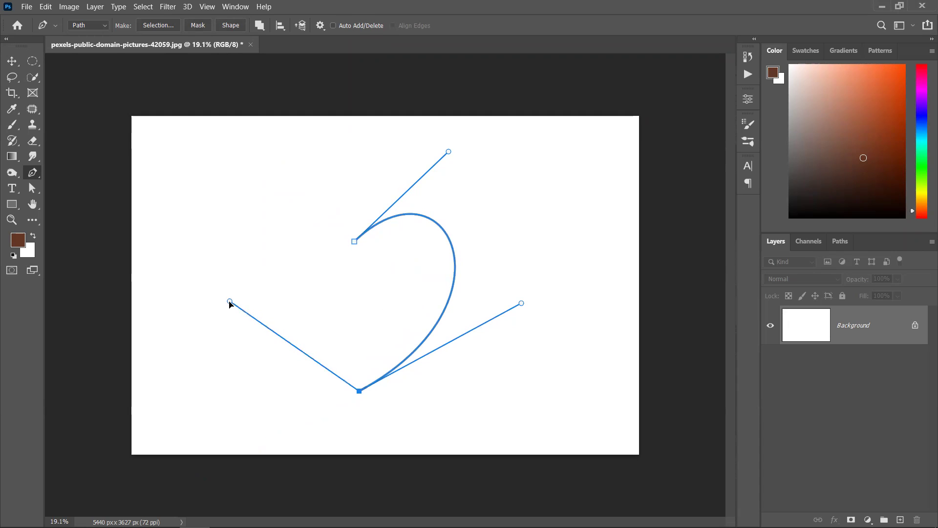
Step: Close the heart path at its top notch with a curved left half, and finish the path
left_click_drag(353, 241, 496, 318)
key("Return")
key("ctrl+z")
left_click(355, 244)
key("Return")
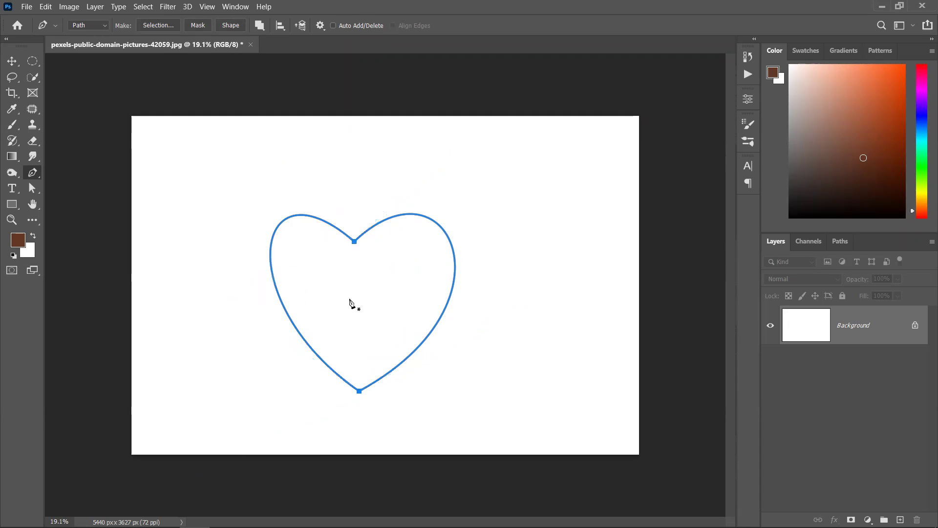
Step: Undo the change that narrowed the heart path, and extend the bottom anchor's left handle outward to widen the left half
key("ctrl+z")
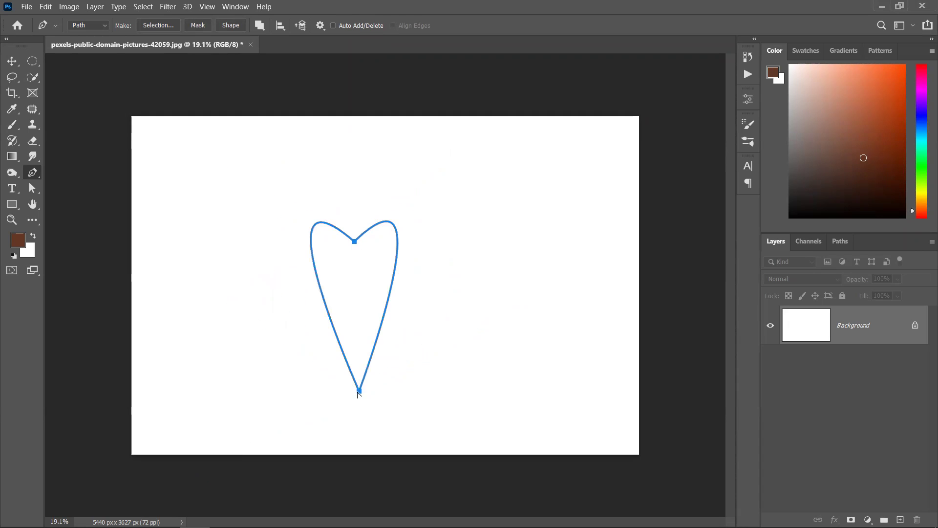
key("ctrl+z")
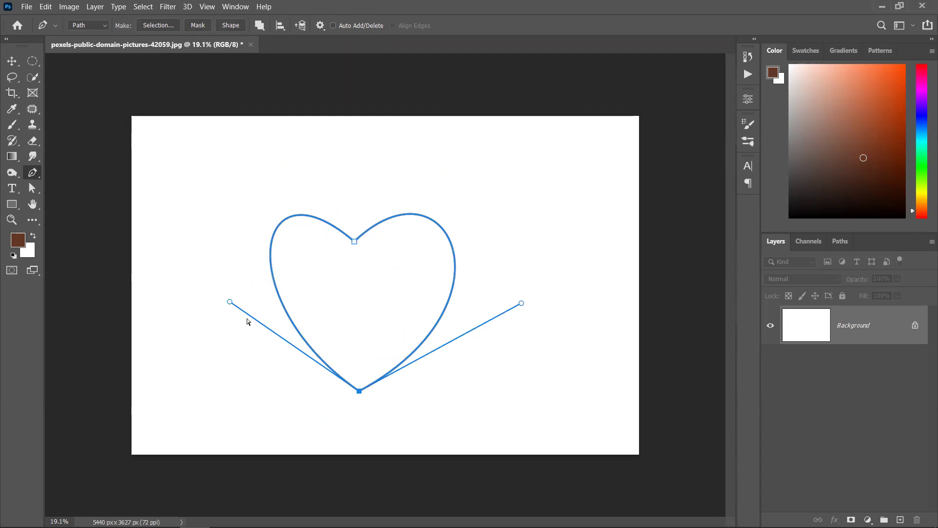
left_click_drag(229, 302, 208, 320)
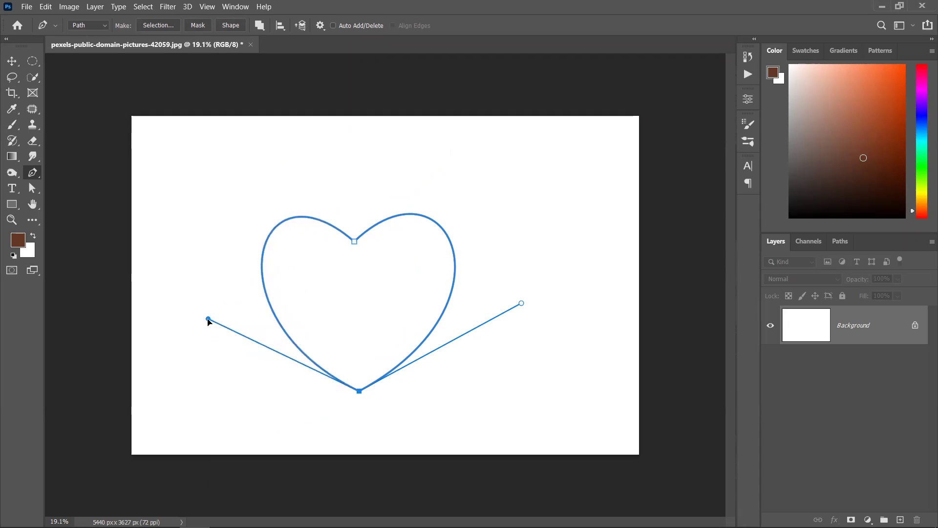
Step: Change to the Move tool and load the heart-shaped Work Path as a selection
left_click(12, 61)
left_click(369, 163)
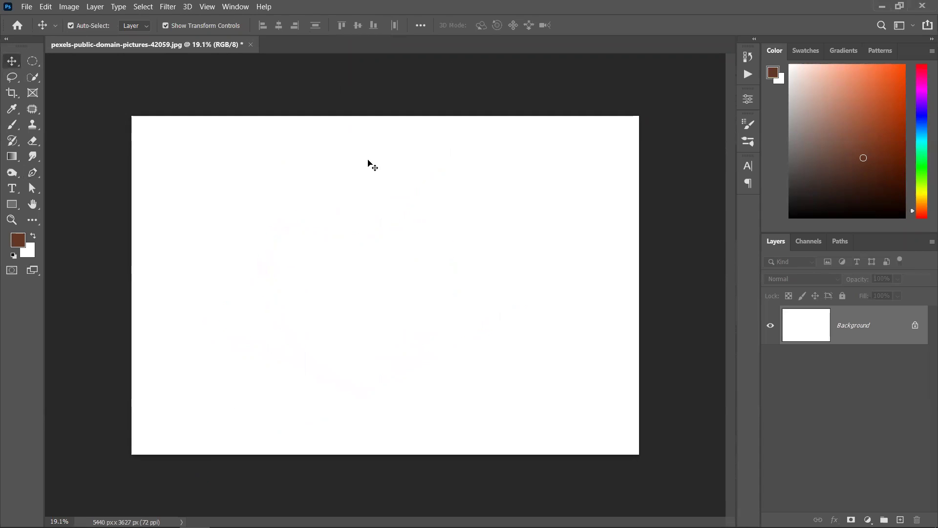
left_click(838, 242)
left_click(783, 279, "ctrl")
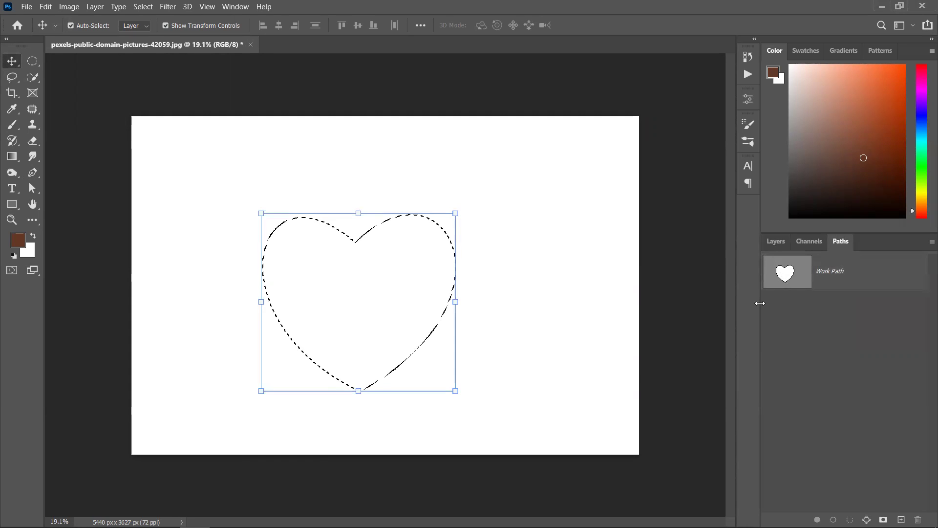
Step: Fill the heart selection with the brown foreground colour, and deselect it
key("alt+BackSpace")
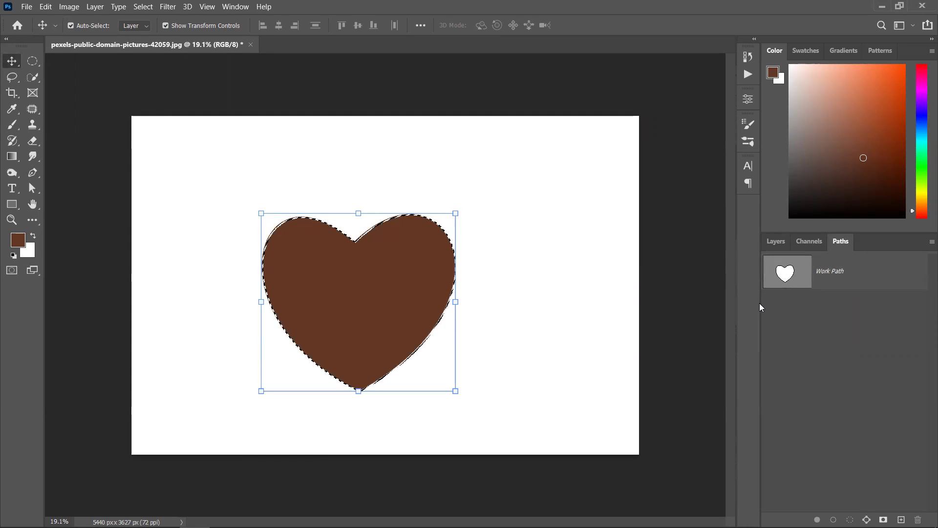
key("ctrl+d")
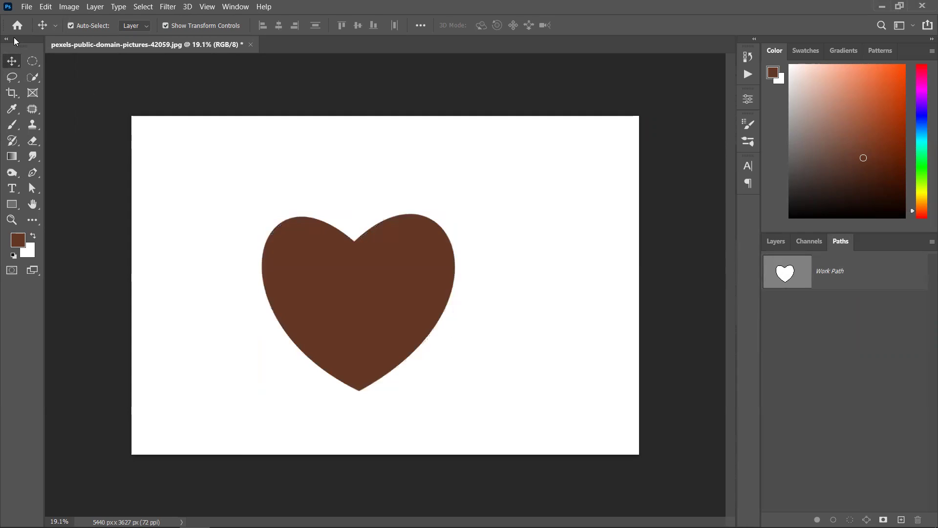
key("ctrl")
scroll(374, 316, "up", 1)
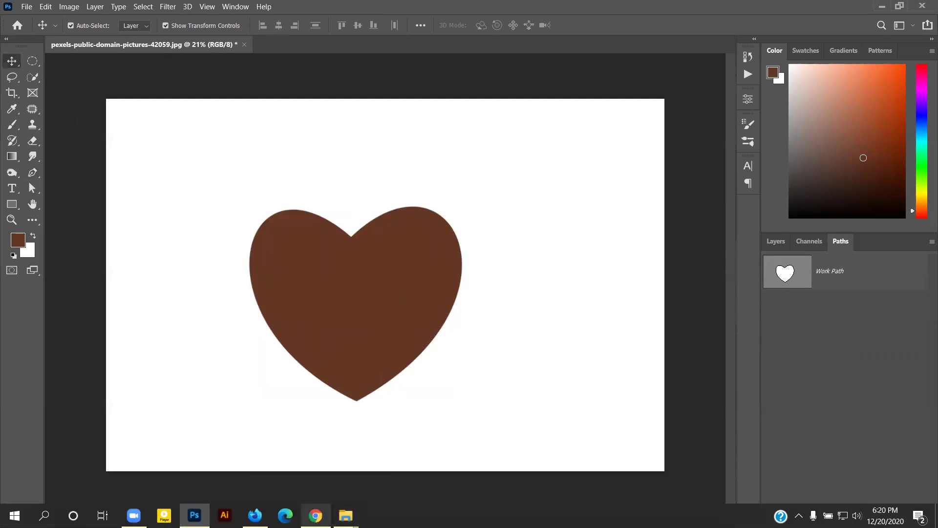
Step: Switch to Chrome and search Google for "pentool practise", accepting the suggested spelling "pen tool practise"
left_click(315, 516)
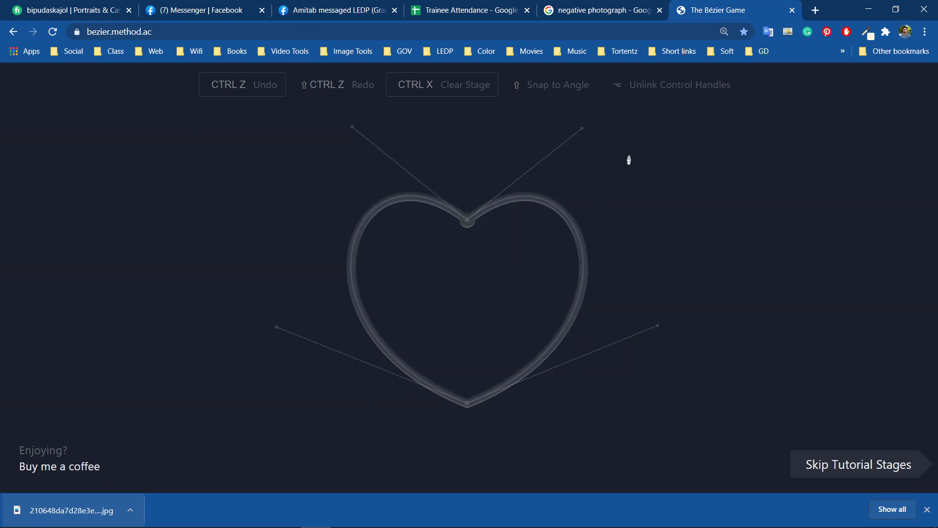
left_click(204, 30)
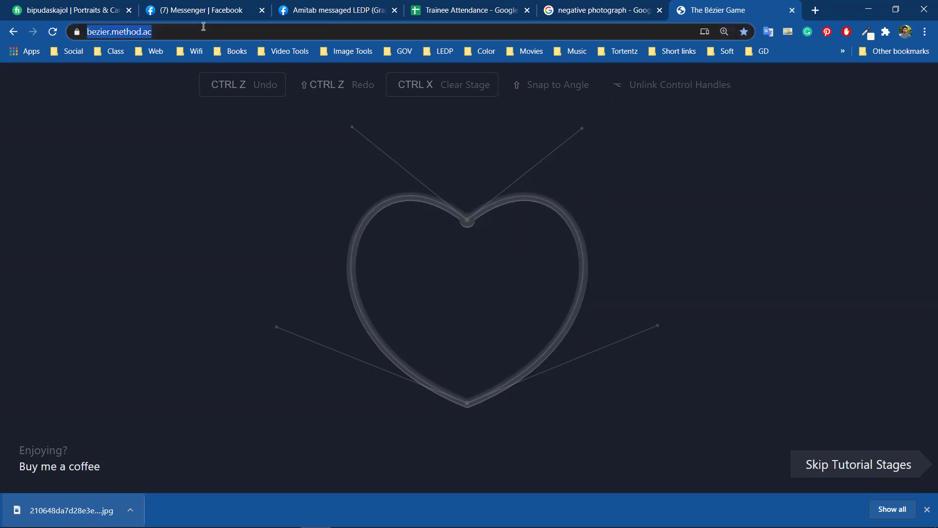
type("pent")
type("ool")
type("actis")
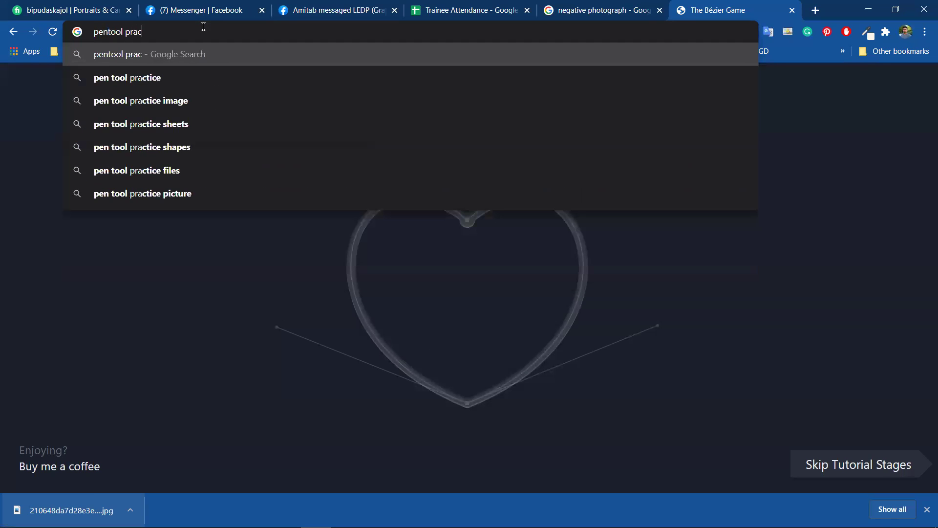
type("e")
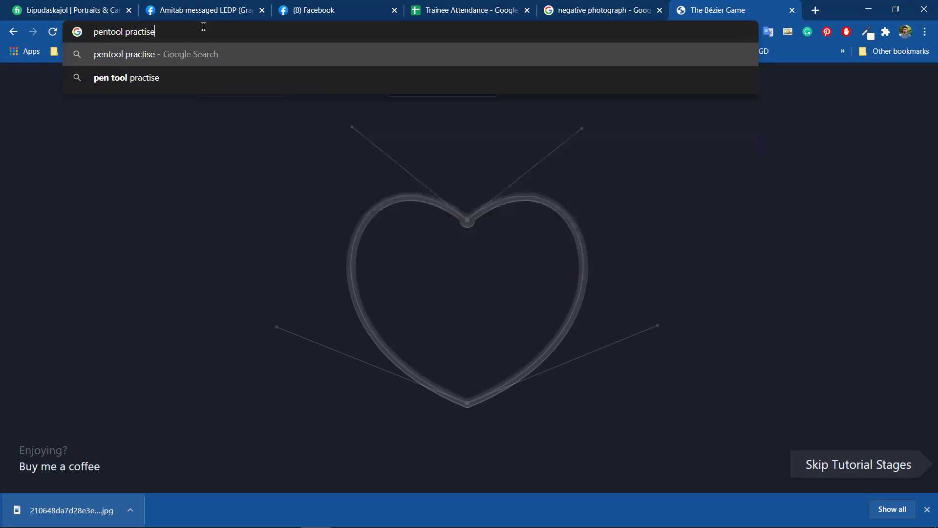
key("Return")
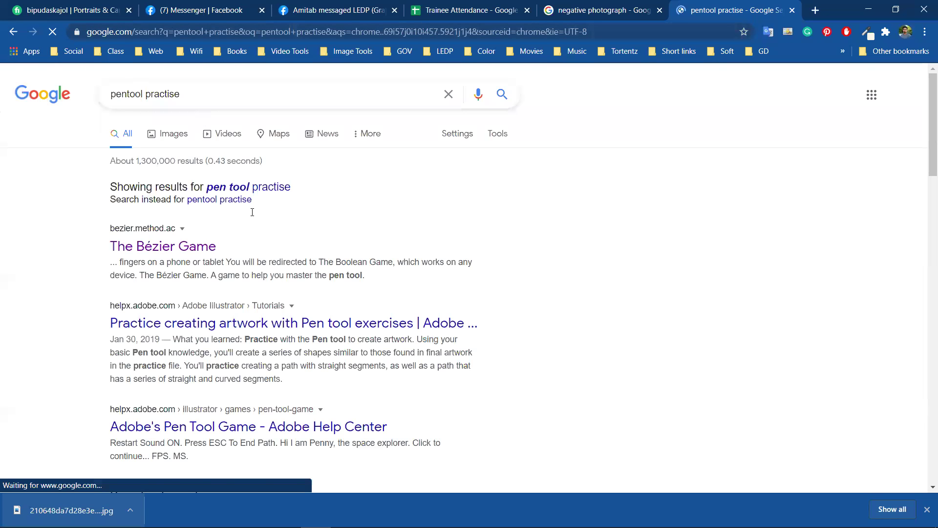
left_click(266, 187)
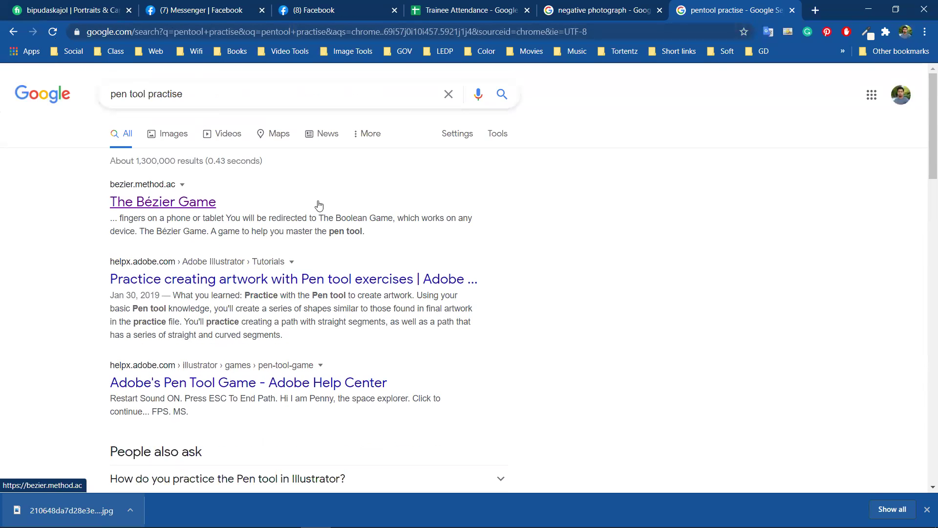
Step: Browse the image results for the search, previewing the squirrel outline and the Drawing Shapes with the Pen Tool heart diagram
left_click(169, 133)
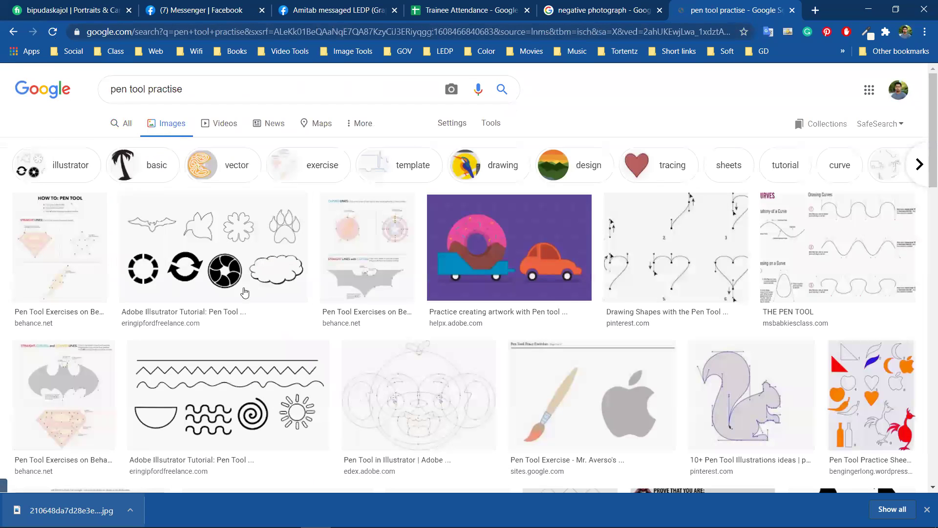
scroll(689, 254, "down", 1)
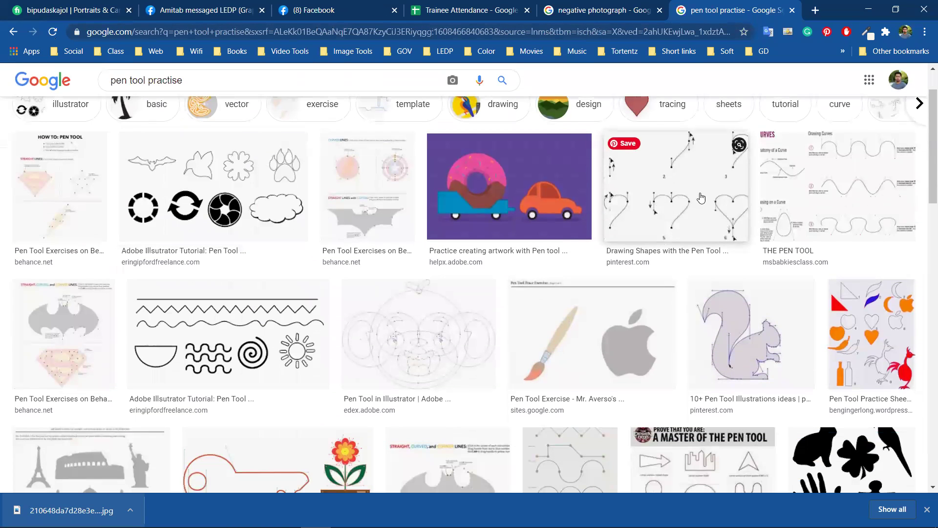
left_click(738, 336)
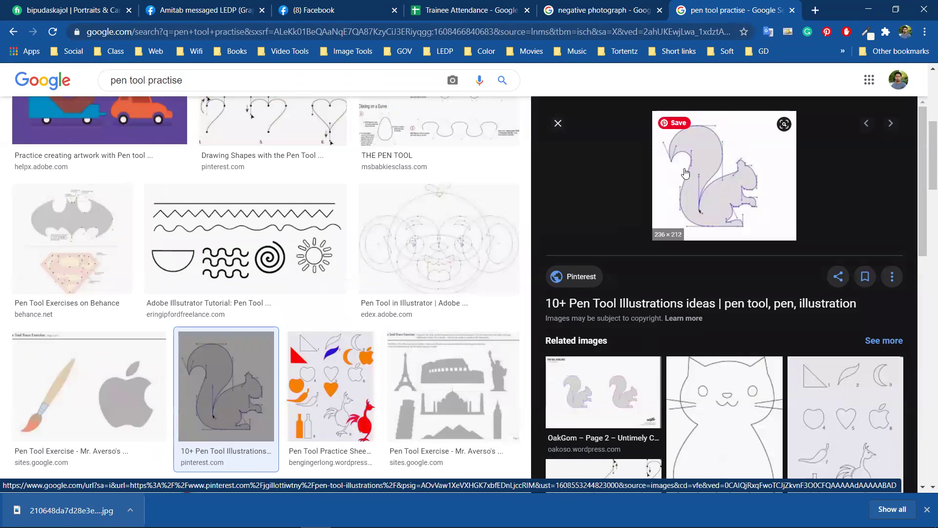
scroll(694, 181, "down", 2)
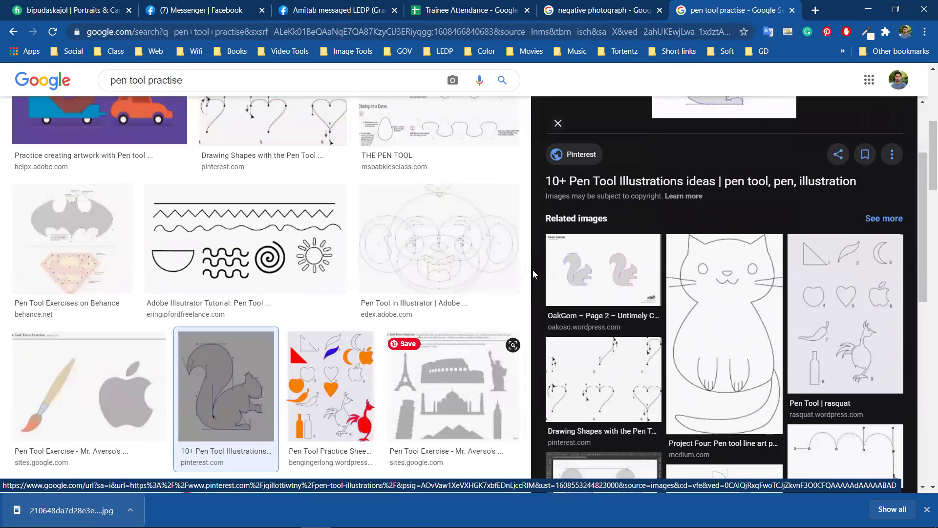
scroll(281, 343, "up", 3)
left_click(281, 343)
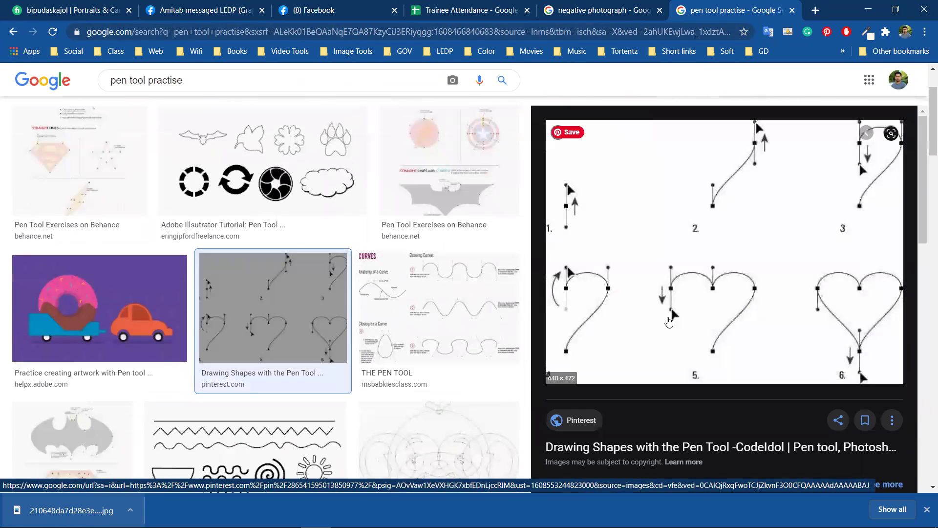
Step: Preview THE PEN TOOL curves diagram and the practice guide image with zigzag lines, waves, a spiral and a sun
left_click(432, 312)
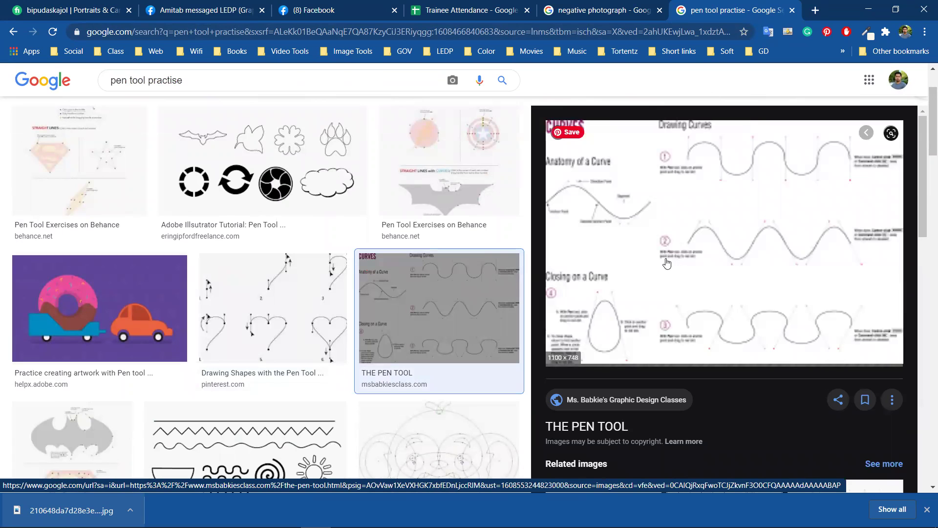
scroll(771, 251, "down", 2)
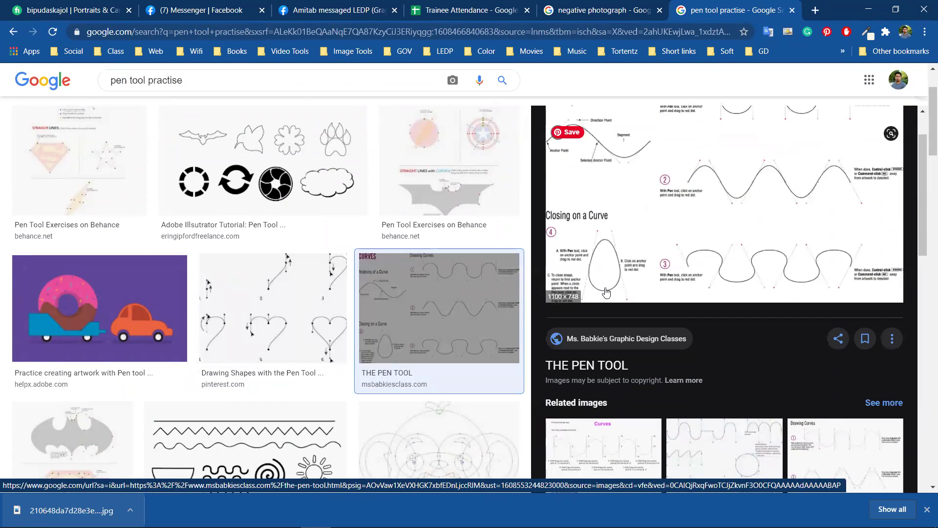
scroll(273, 405, "down", 3)
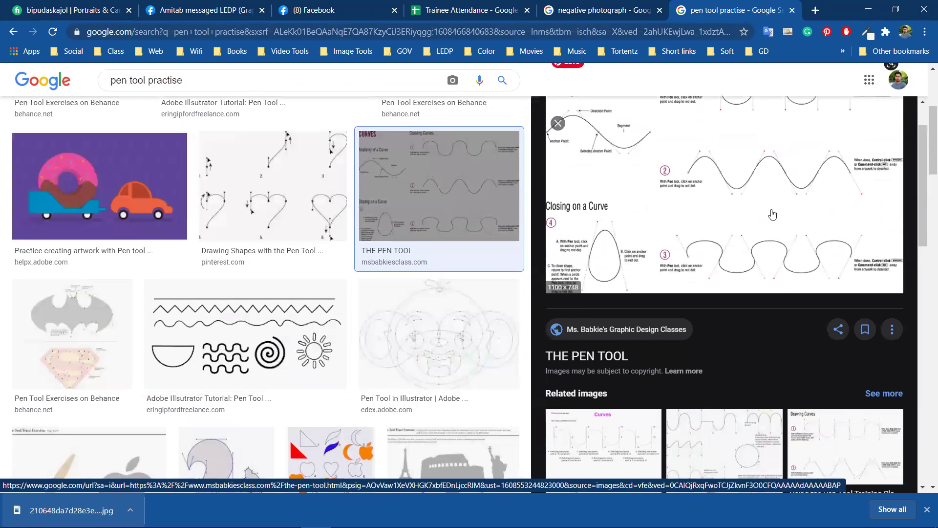
left_click(243, 343)
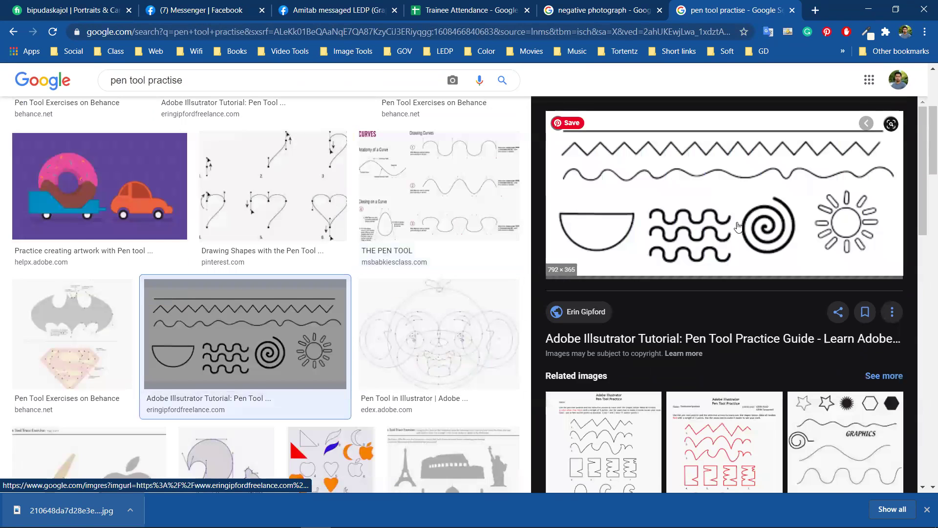
Step: Follow the related images to preview the red-outlined Pen Tool Practice worksheet and the two cupcake tracing exercises
scroll(728, 245, "down", 4)
left_click(730, 265)
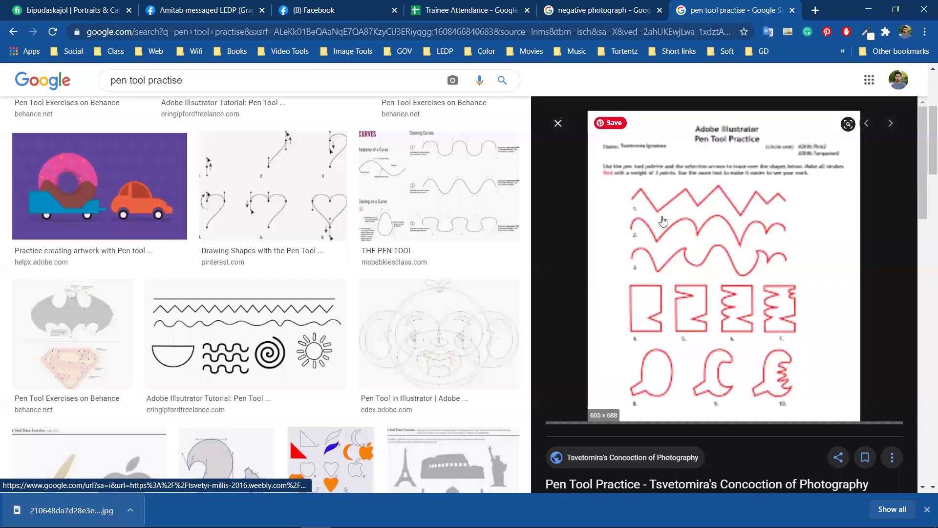
scroll(746, 215, "down", 4)
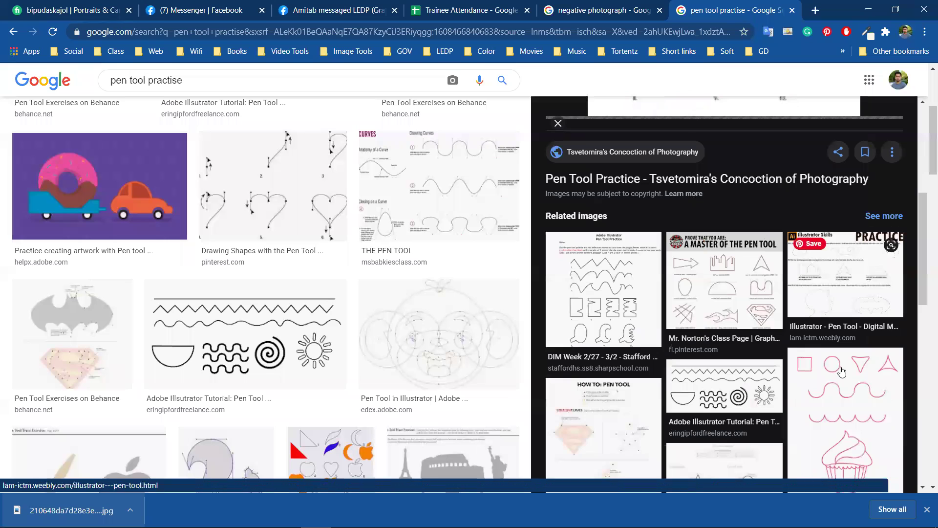
left_click(836, 379)
scroll(689, 281, "down", 5)
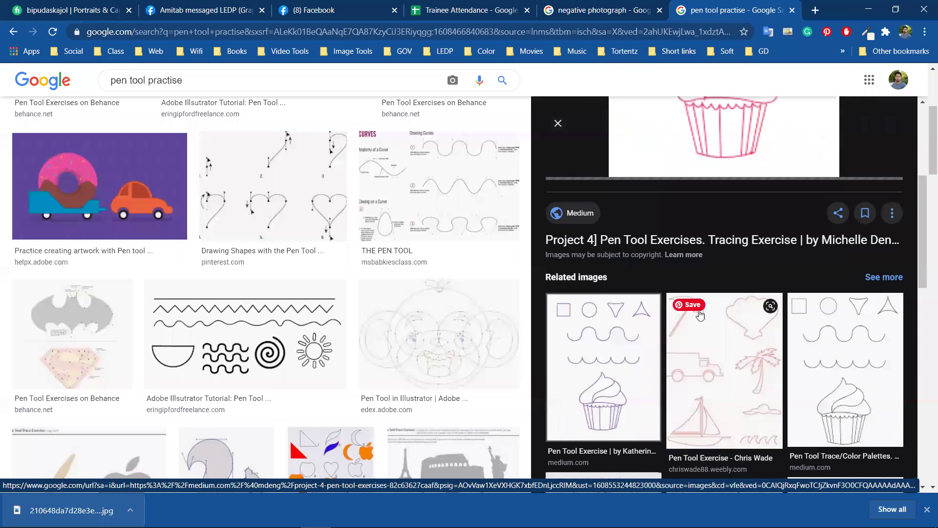
left_click(597, 371)
scroll(597, 372, "down", 5)
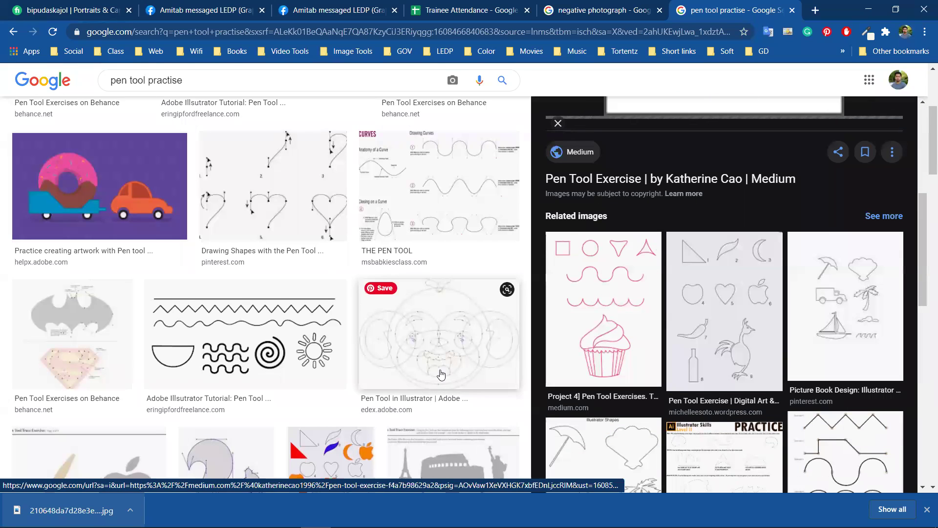
Step: Browse further down the image results and preview the Complicated Shapes silhouettes and the Introduction to Pen tool shapes
scroll(458, 342, "down", 3)
scroll(459, 374, "down", 3)
scroll(230, 235, "down", 5)
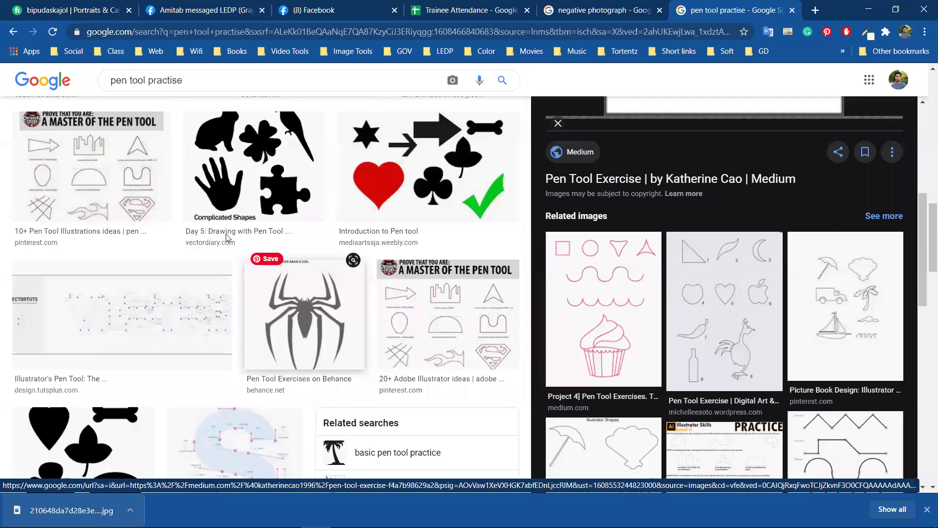
left_click(231, 194)
left_click(391, 195)
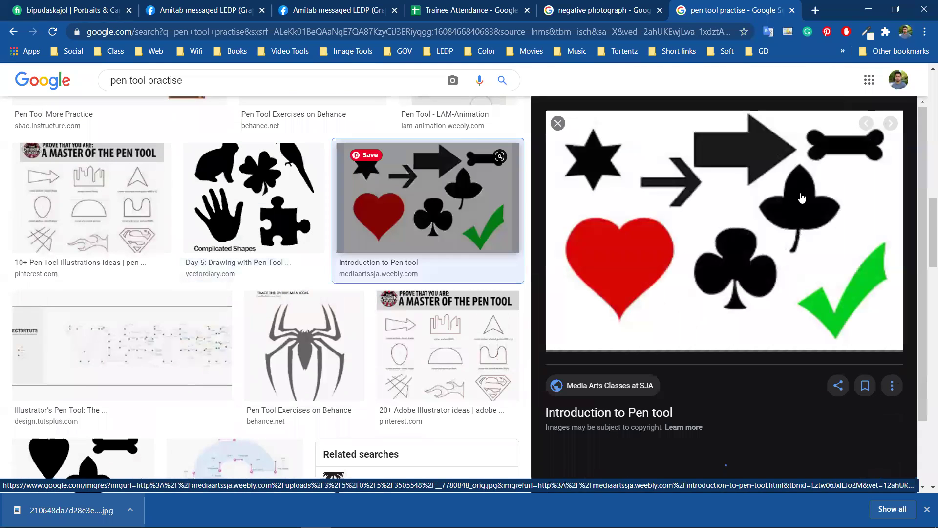
Step: Look through the remaining pen tool image results and the related images of the Introduction to Pen tool picture for practice material
scroll(350, 317, "down", 1)
scroll(146, 387, "down", 2)
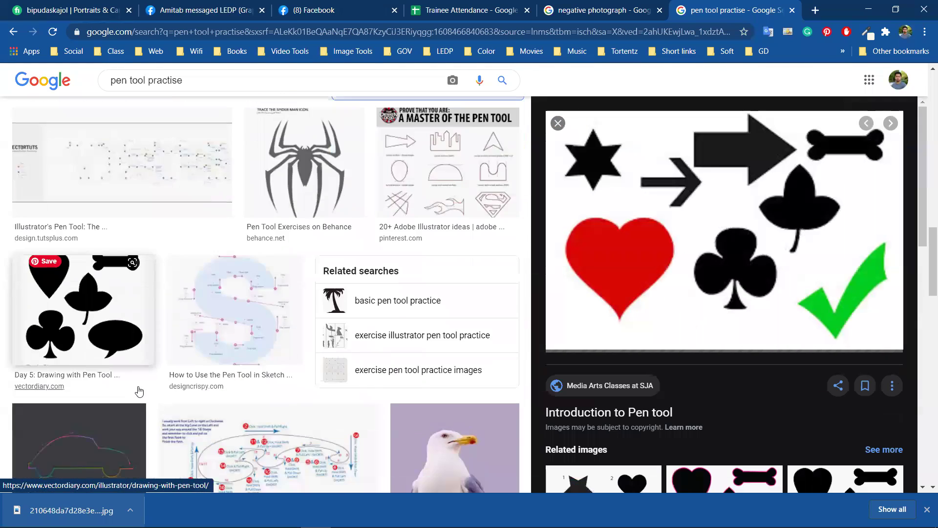
scroll(440, 364, "down", 5)
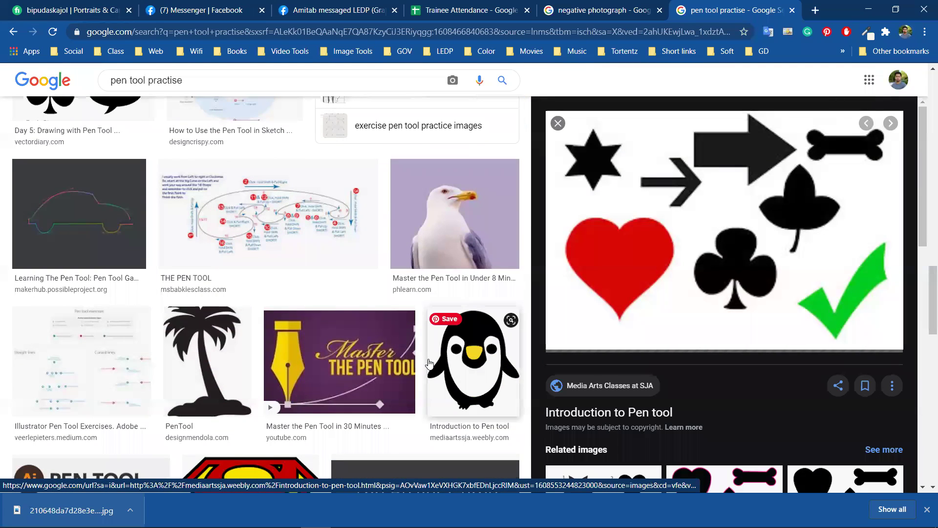
scroll(430, 363, "down", 7)
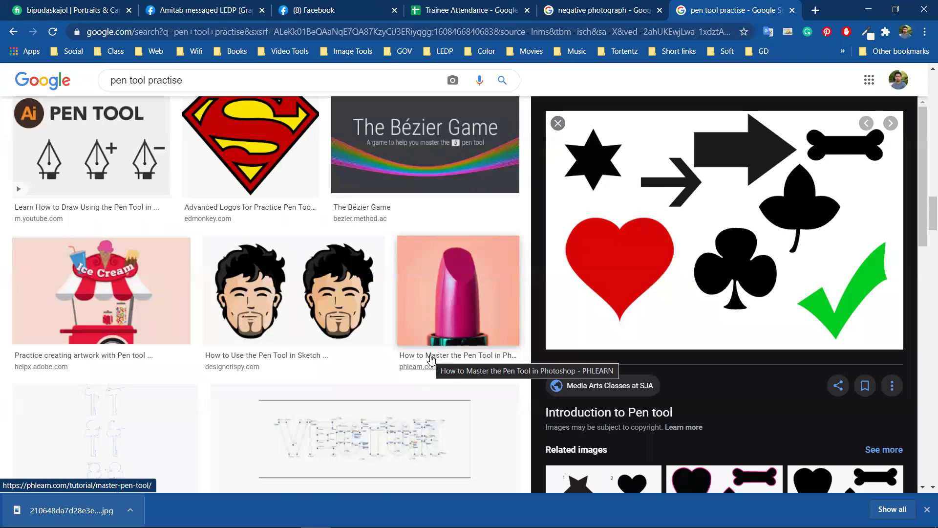
scroll(430, 354, "down", 7)
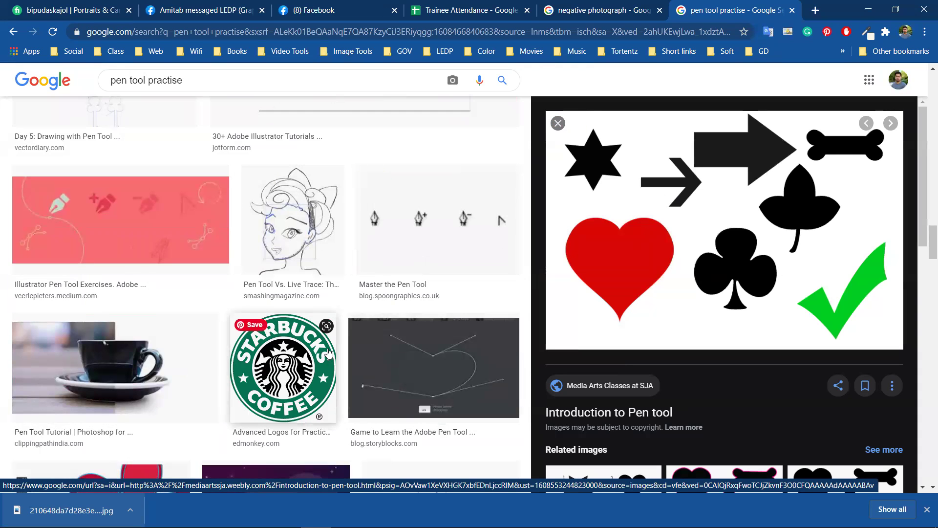
scroll(267, 336, "down", 6)
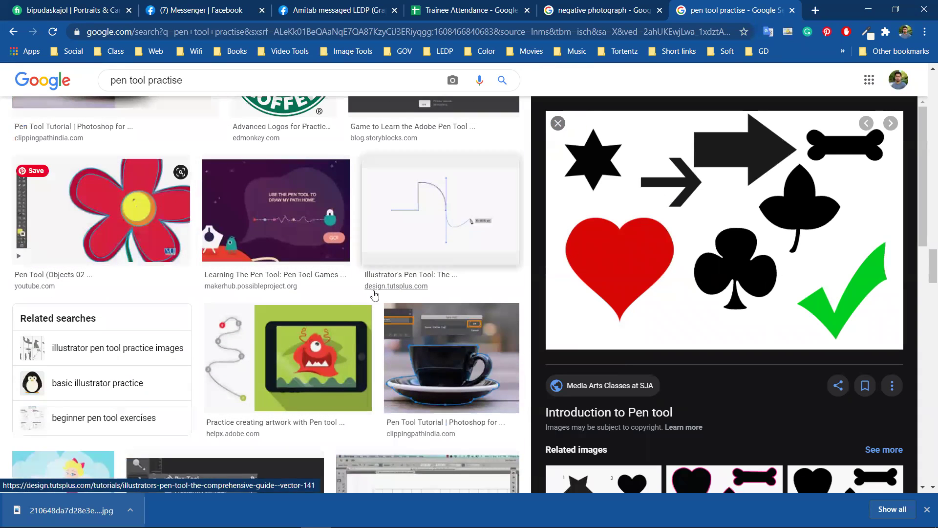
scroll(622, 353, "down", 7)
scroll(707, 343, "down", 5)
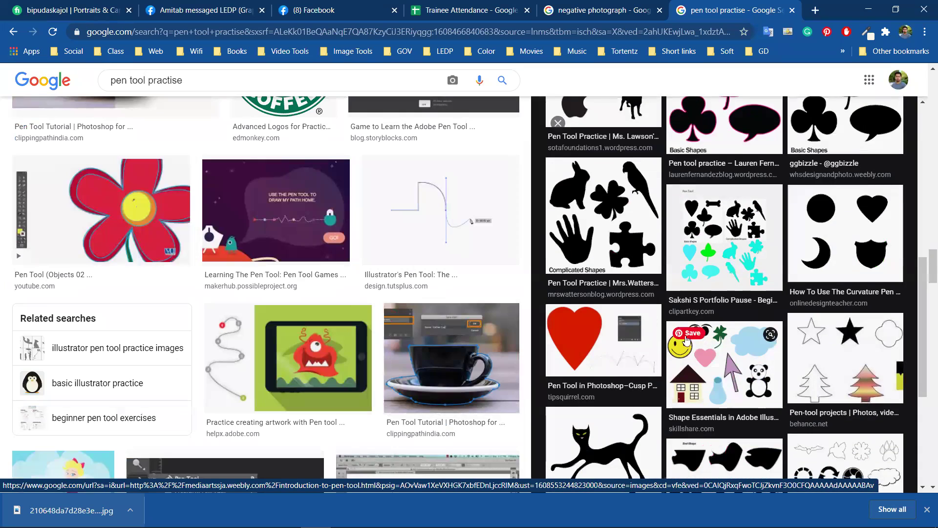
Step: Return to the earlier results and preview the brush-and-apple exercise and the Pen Tool Practice Sheet with numbered shapes
scroll(799, 332, "up", 12)
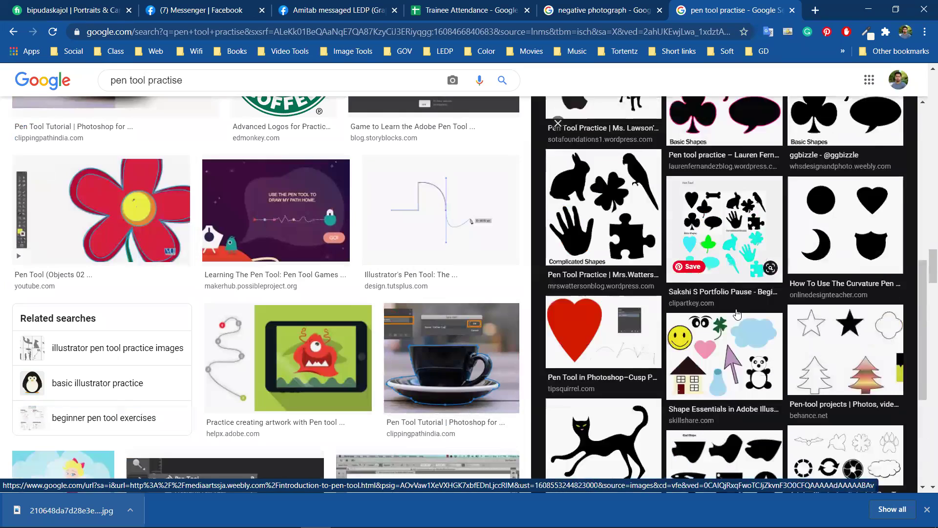
scroll(332, 336, "up", 10)
scroll(331, 336, "up", 3)
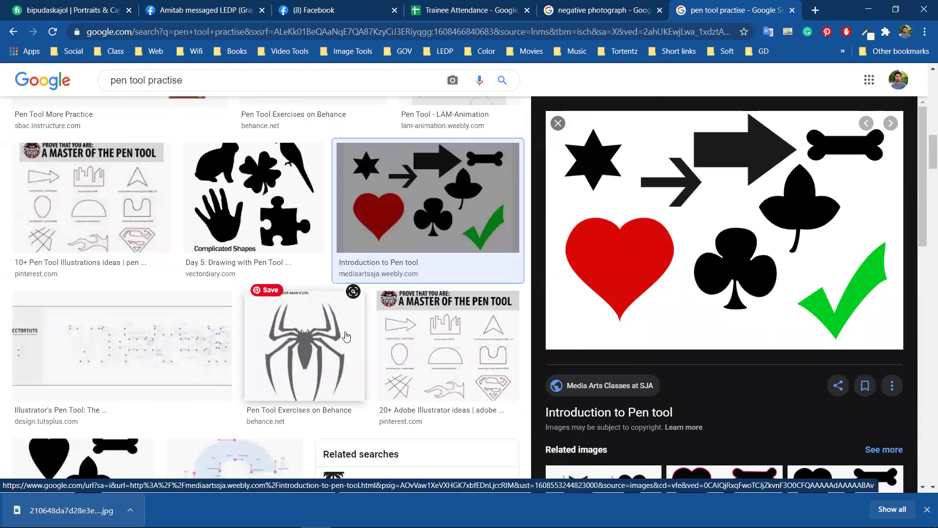
scroll(104, 329, "up", 5)
left_click(77, 303)
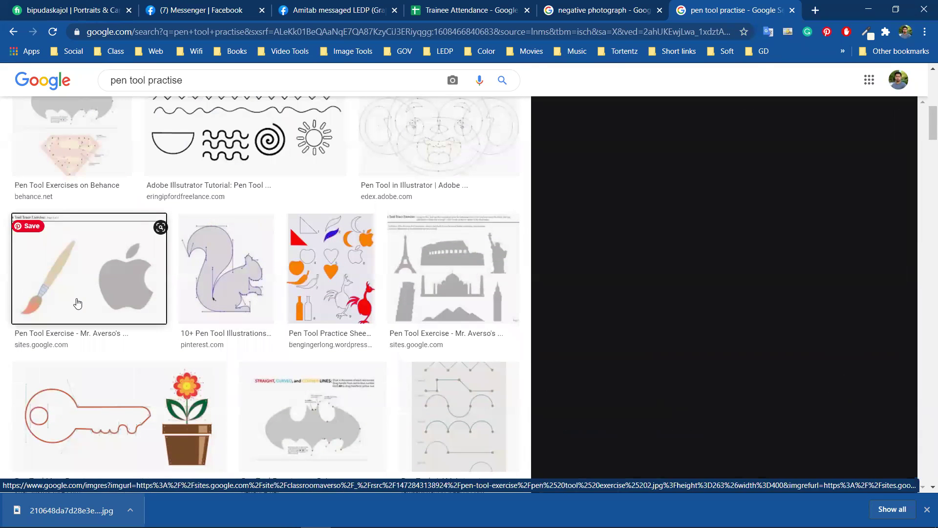
left_click(313, 277)
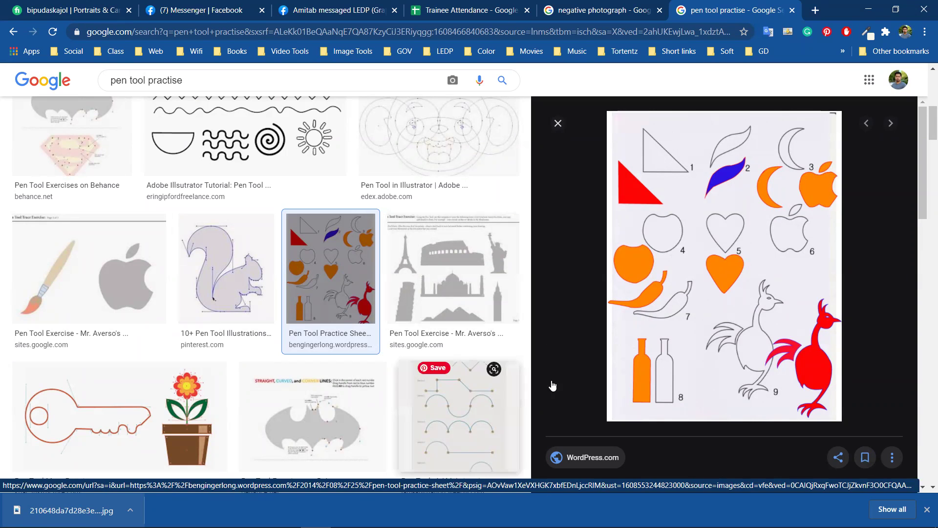
Step: Close the downloads bar and the Pen Tool Practice Sheet preview
left_click(927, 509)
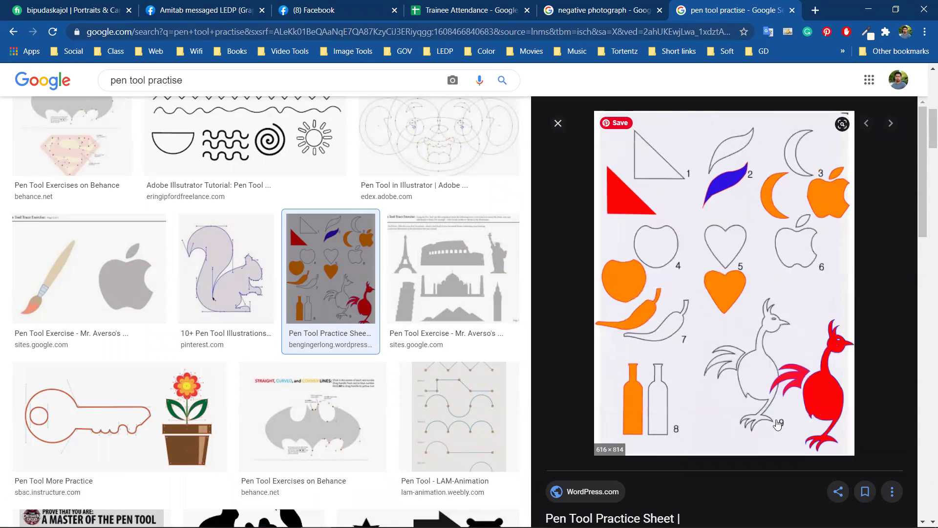
left_click(558, 123)
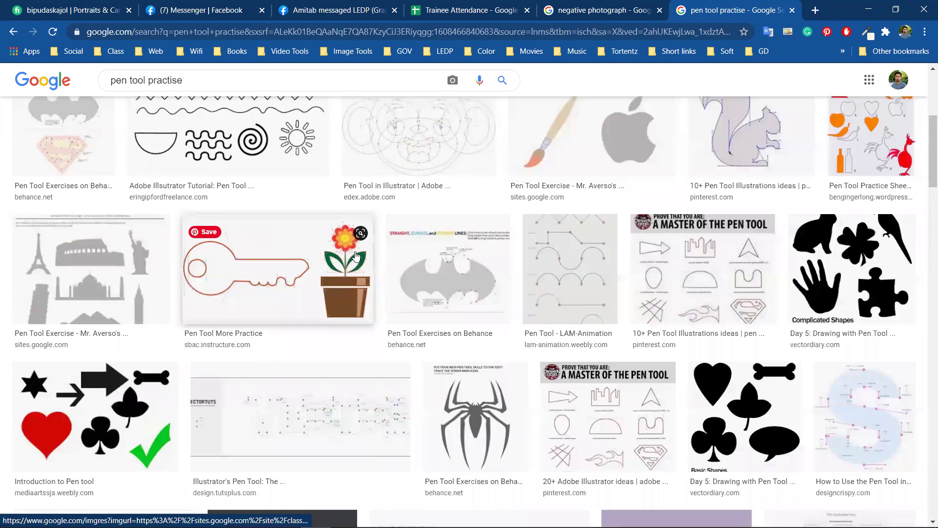